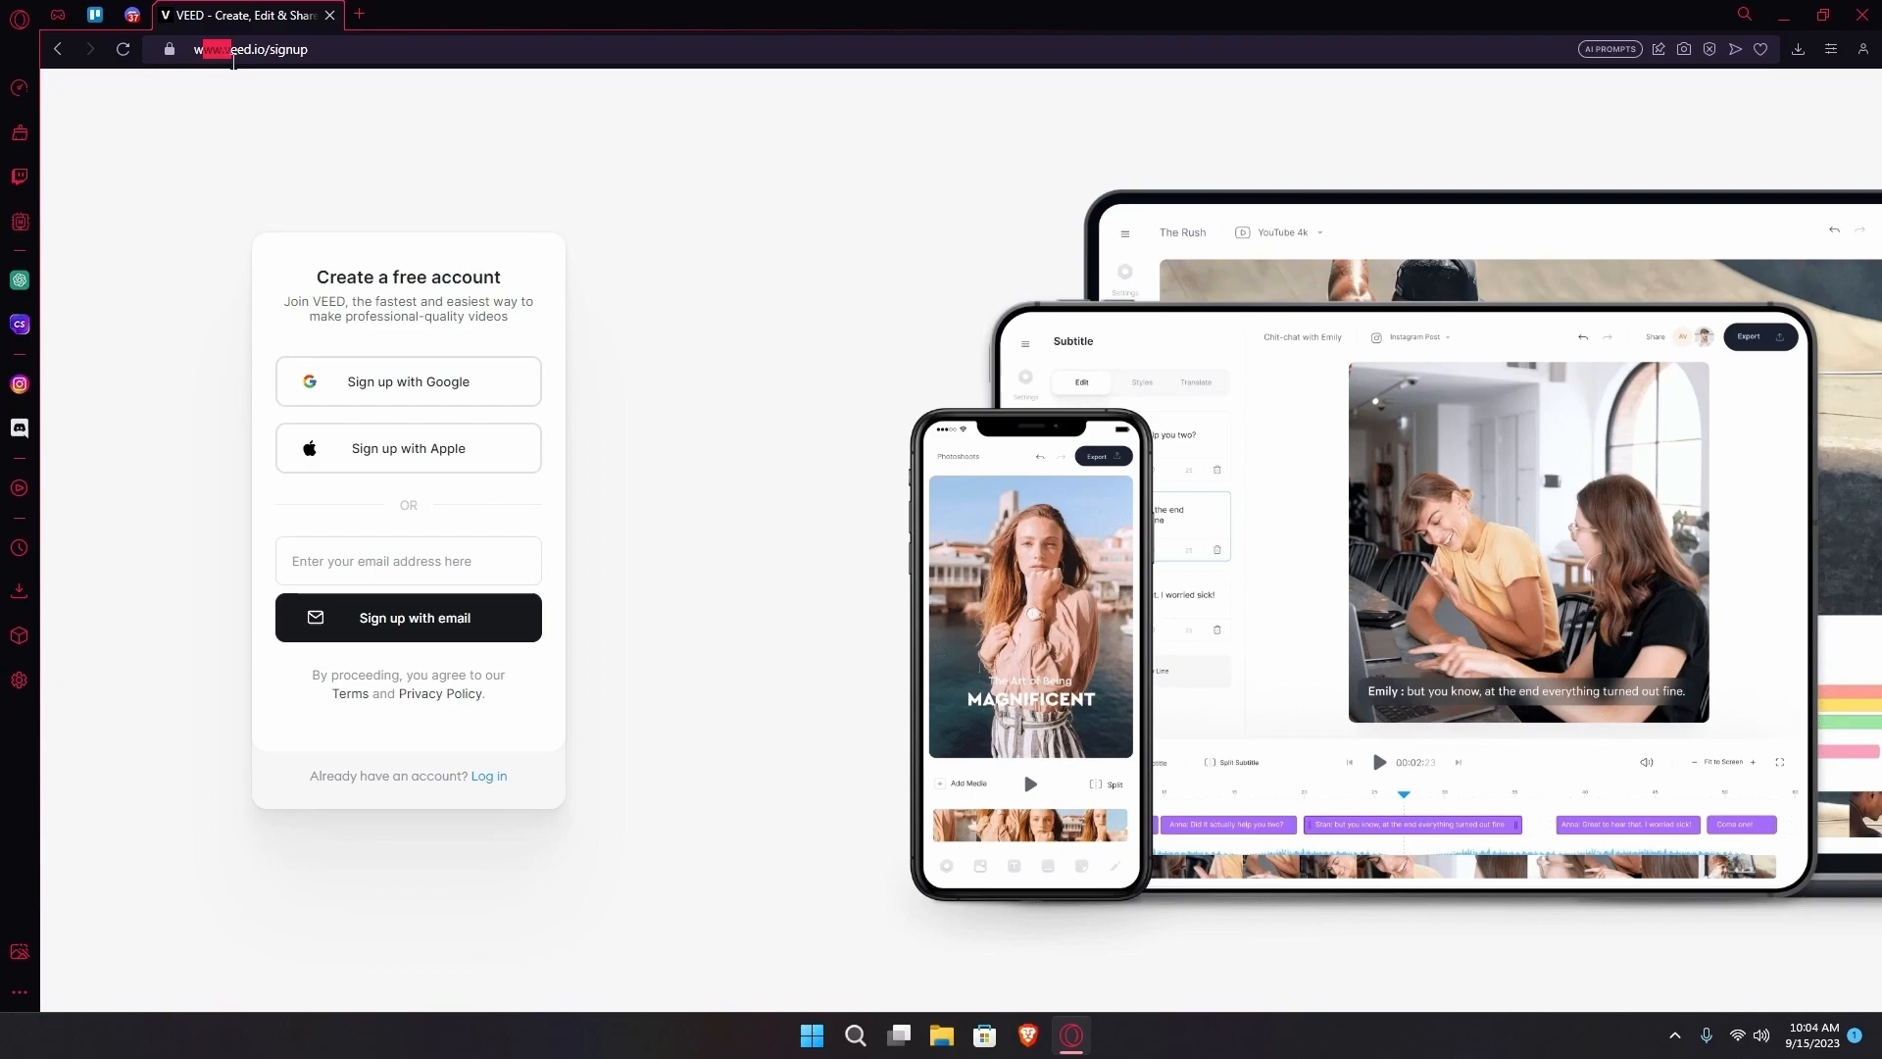
- Sign up for a free VEED account with Google, using the first account in the chooser
{"action": "left_click_drag", "start_coordinate": [267, 51], "coordinate": [312, 54]}
{"action": "left_click_drag", "start_coordinate": [428, 277], "coordinate": [320, 283]}
{"action": "left_click", "coordinate": [456, 284]}
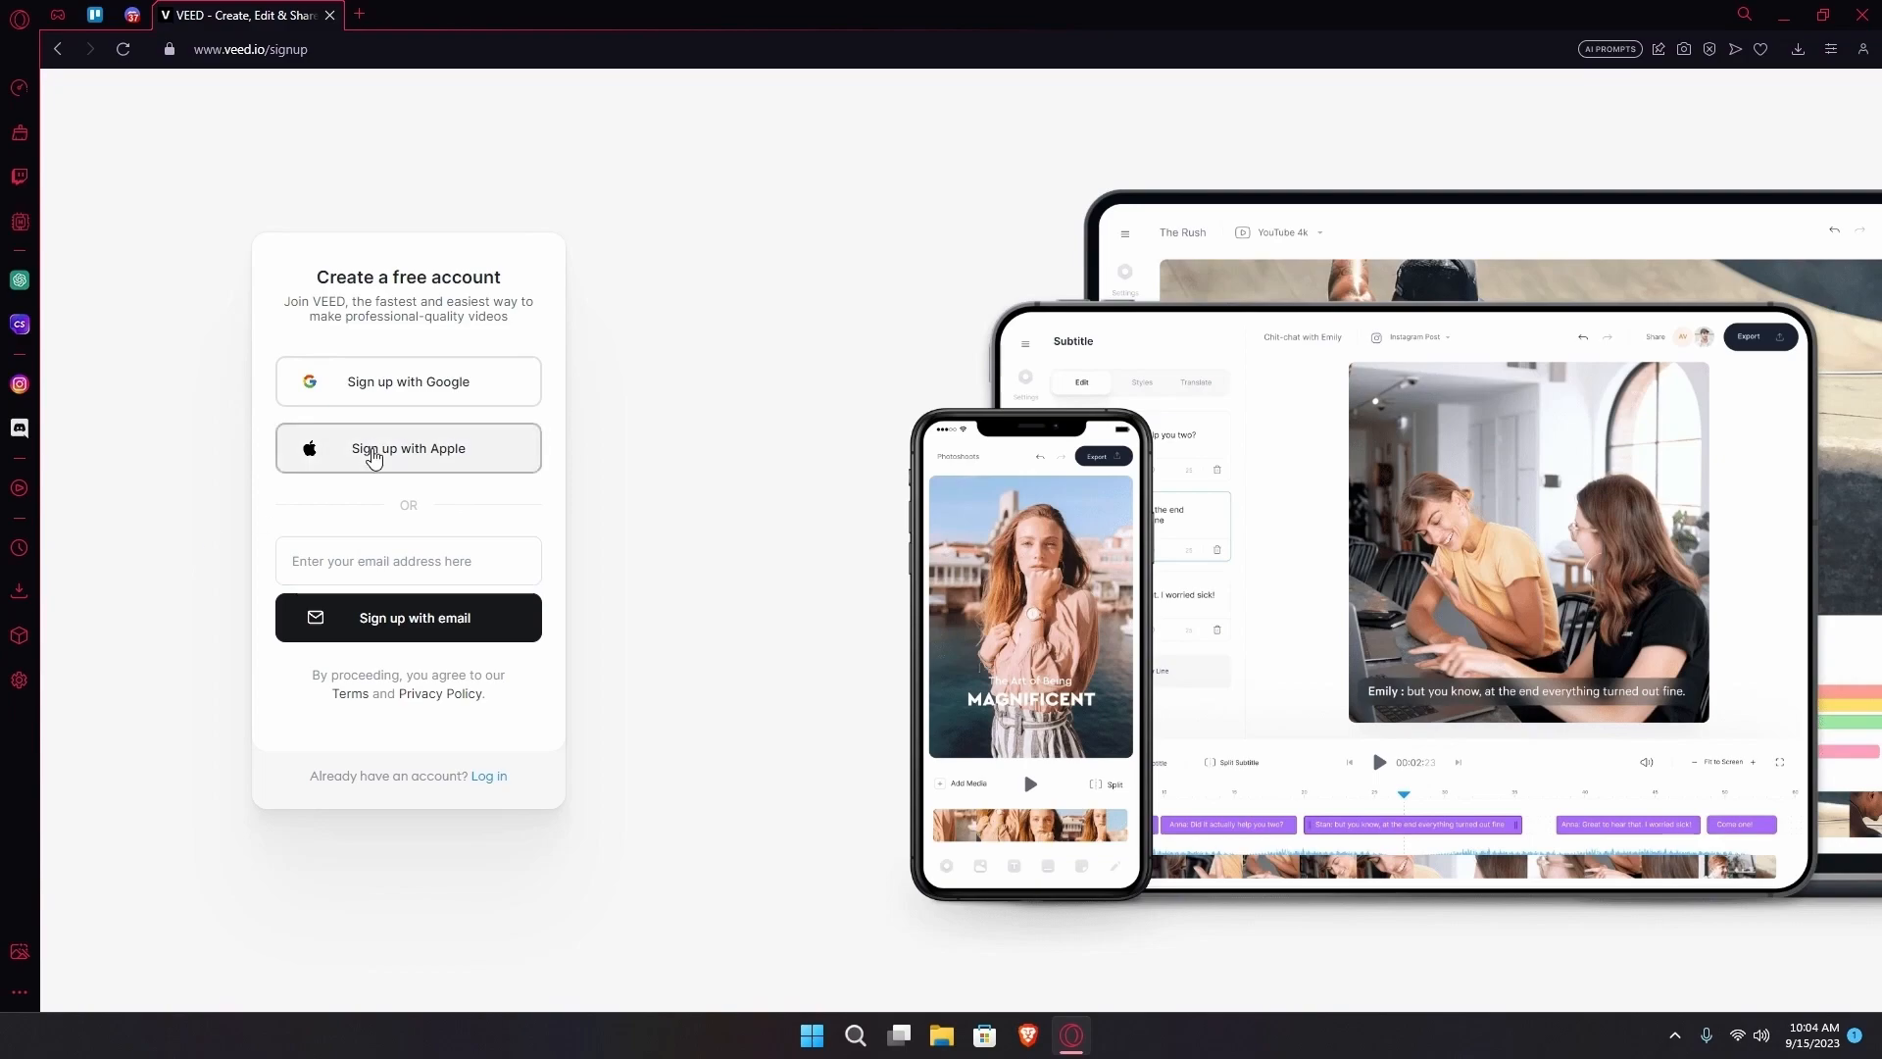
{"action": "left_click", "coordinate": [387, 579]}
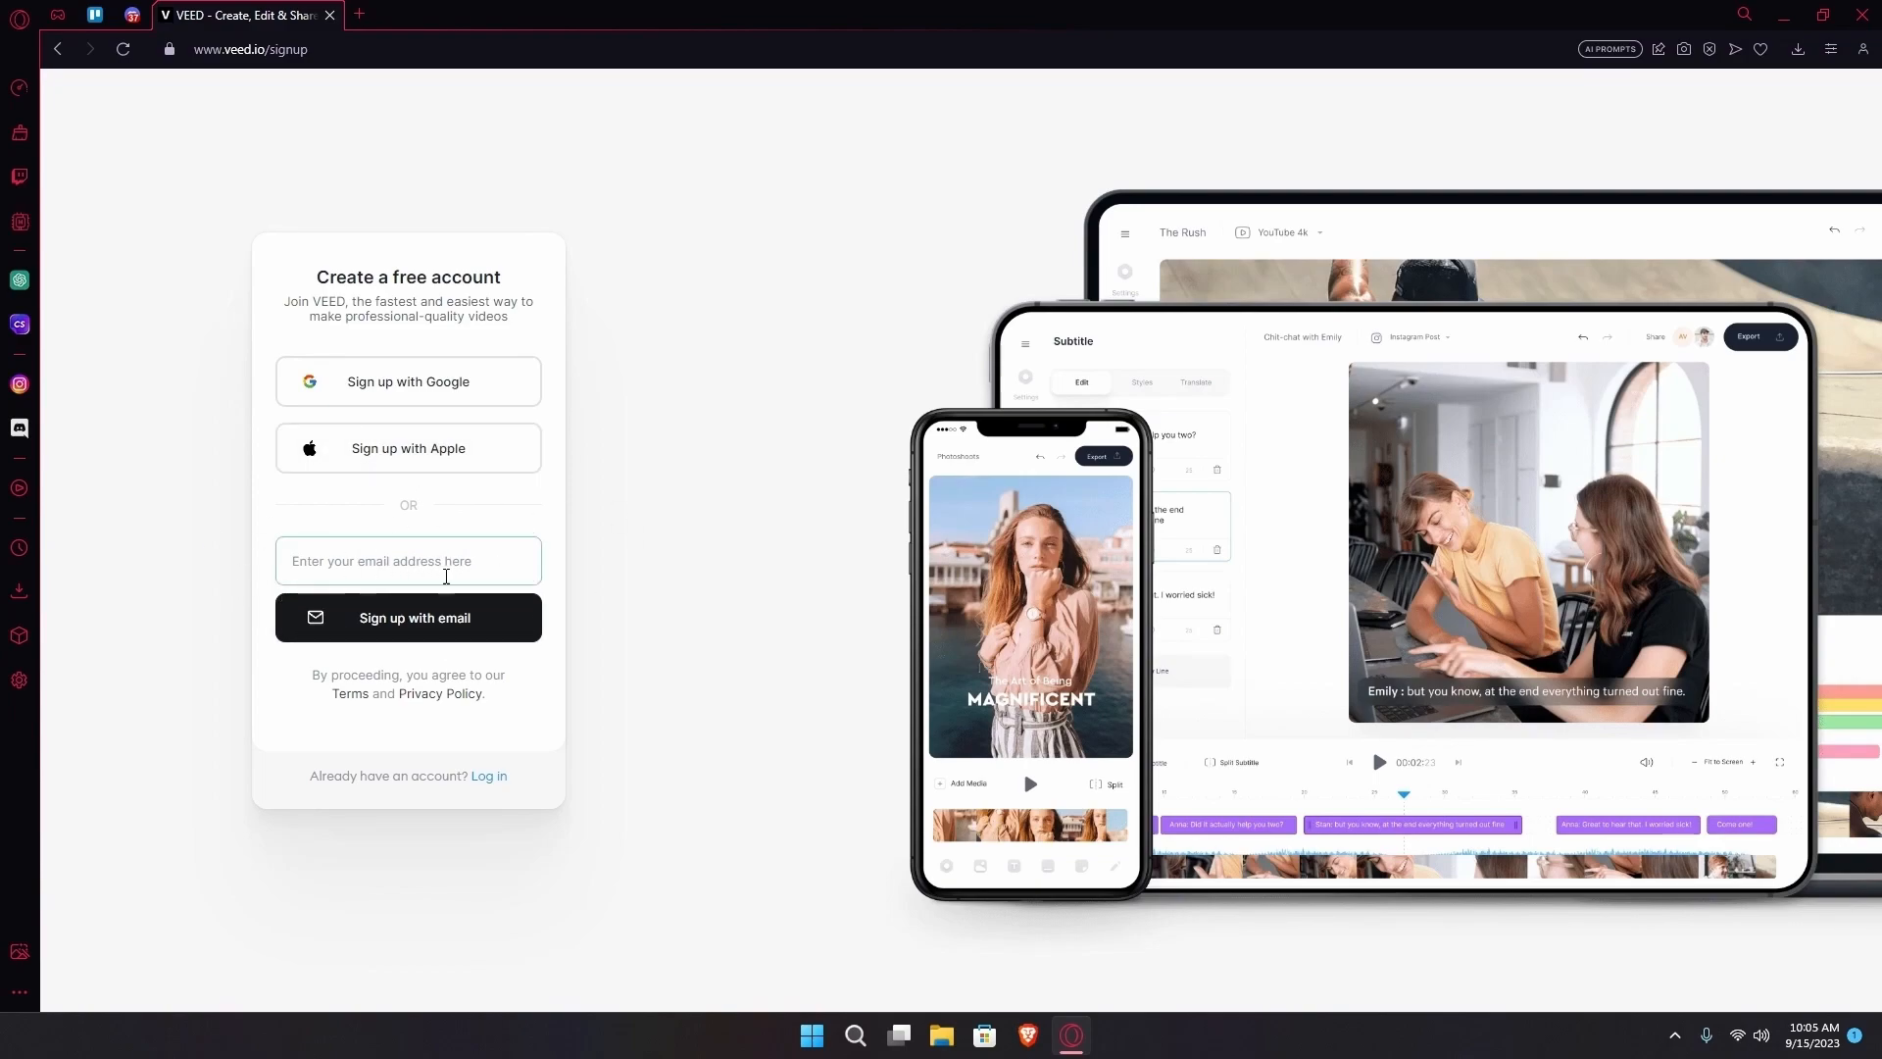
{"action": "left_click", "coordinate": [369, 392]}
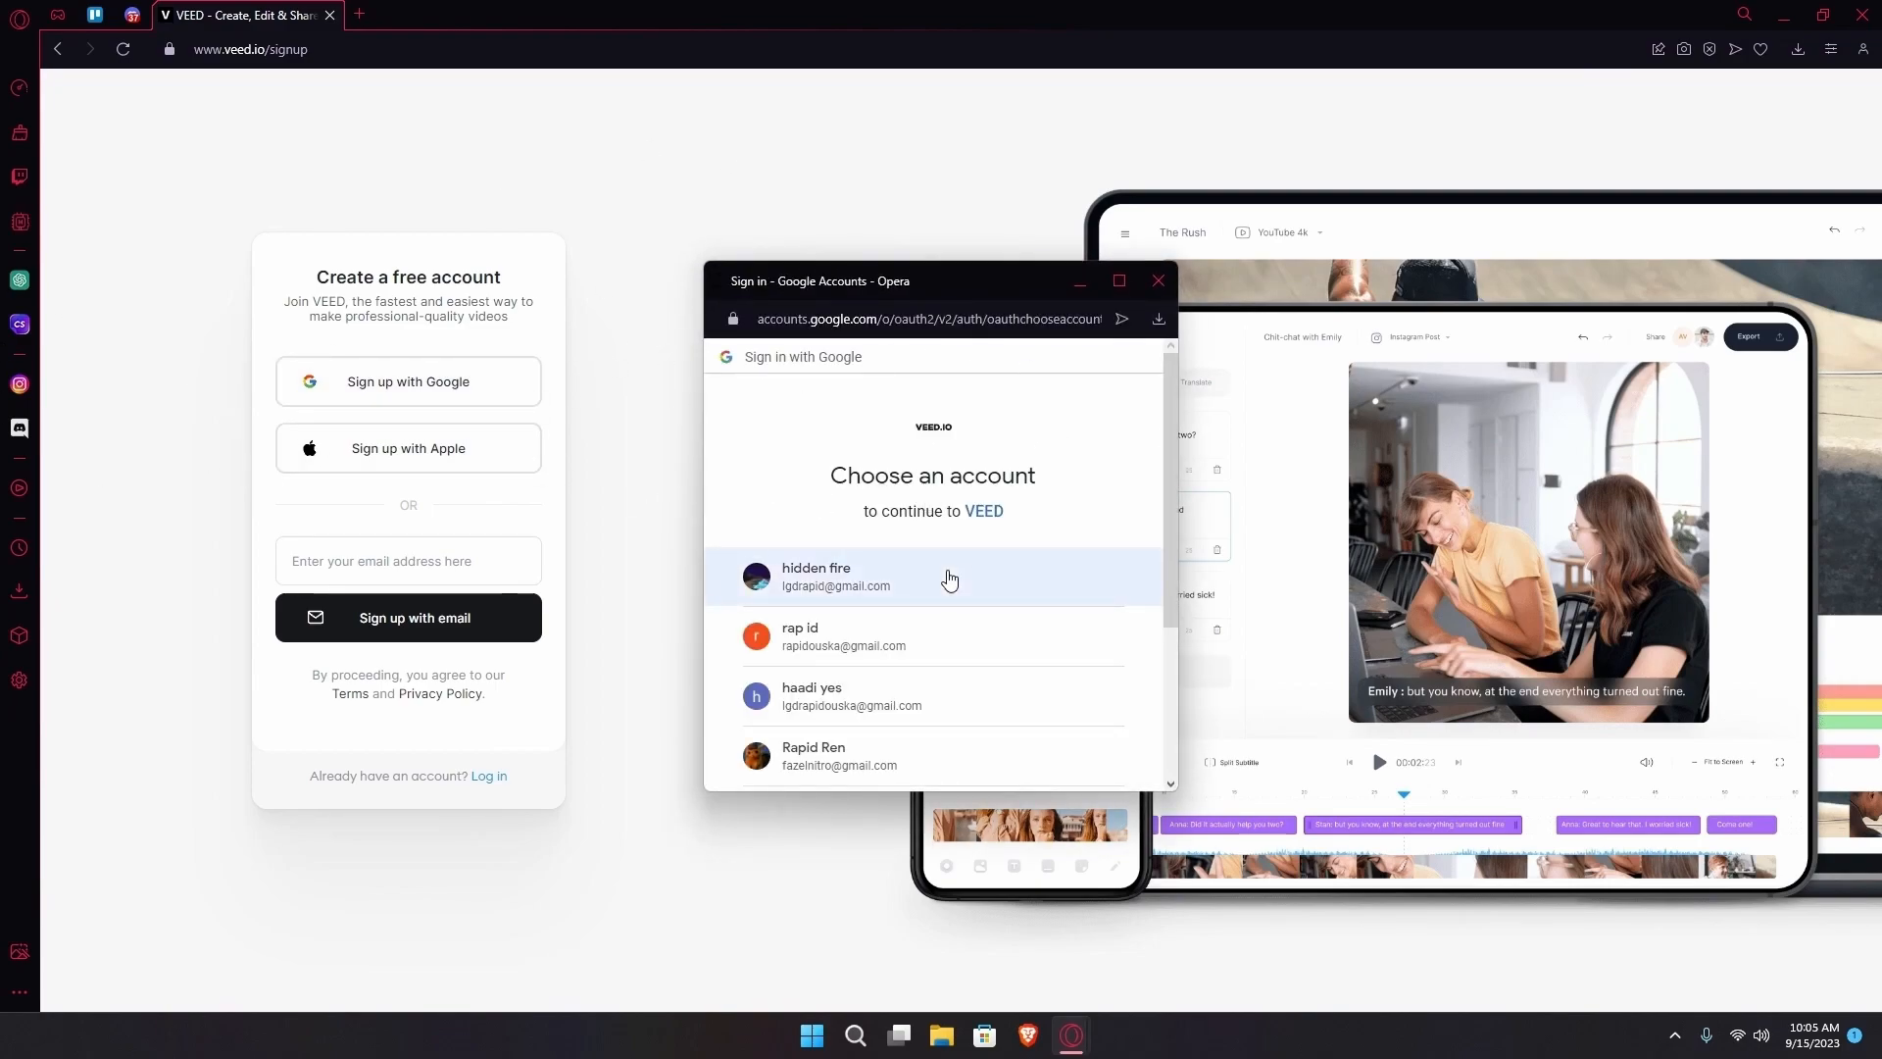
{"action": "left_click", "coordinate": [933, 569]}
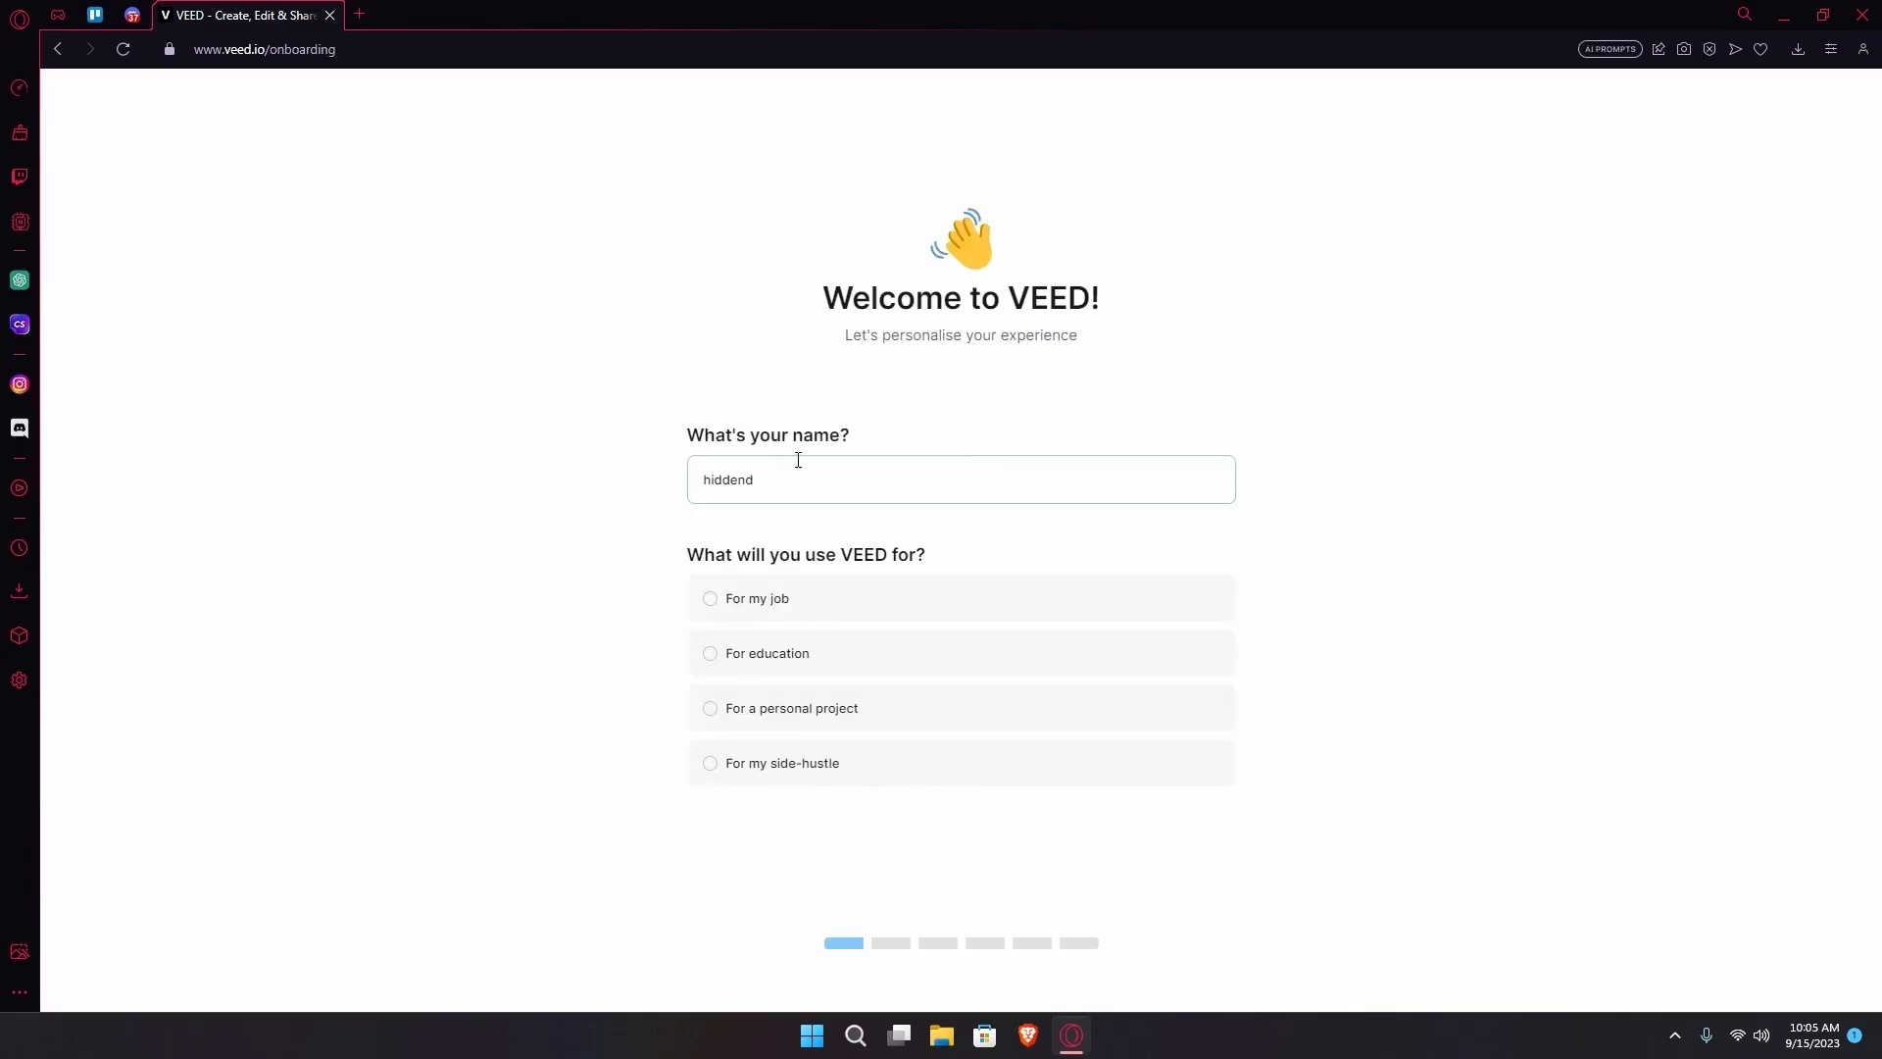
- Keep the prefilled name and choose "For a personal project" as the intended use of VEED
{"action": "left_click", "coordinate": [693, 474]}
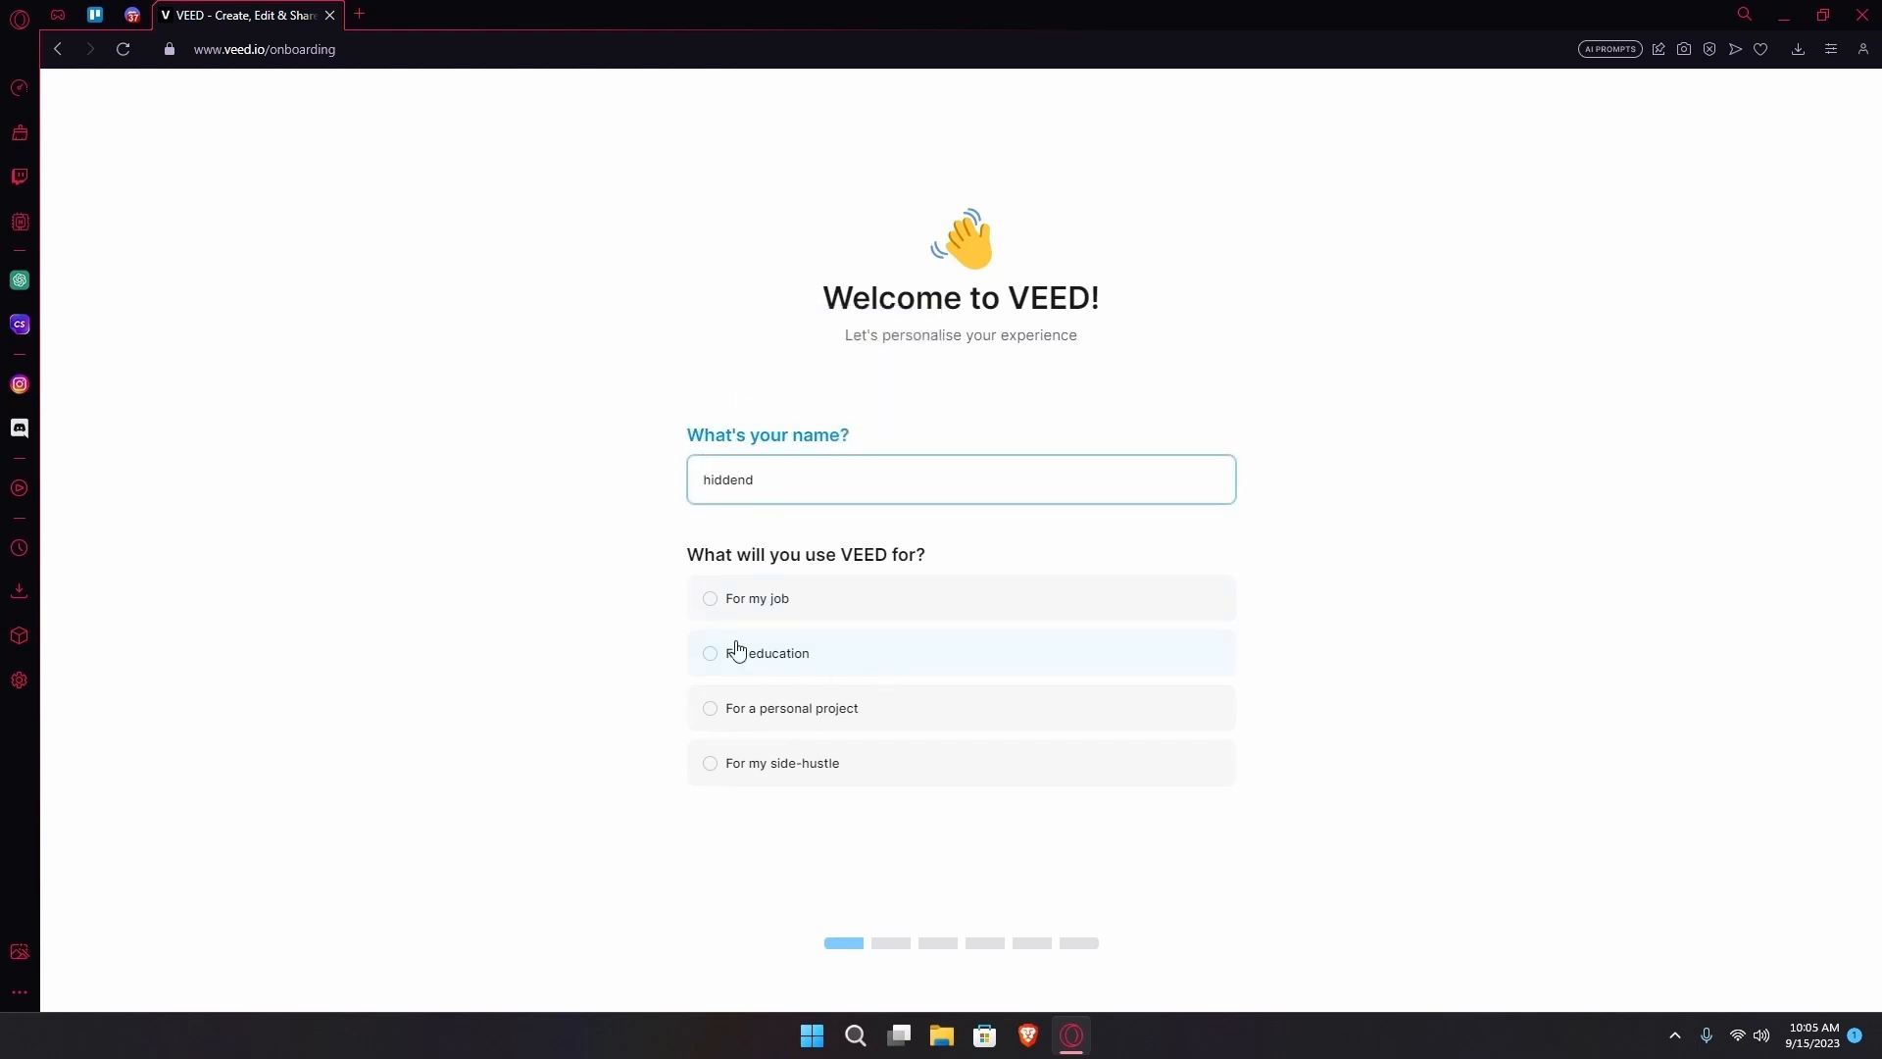
{"action": "left_click_drag", "start_coordinate": [667, 606], "coordinate": [746, 528]}
{"action": "left_click_drag", "start_coordinate": [852, 555], "coordinate": [961, 557]}
{"action": "left_click", "coordinate": [845, 558]}
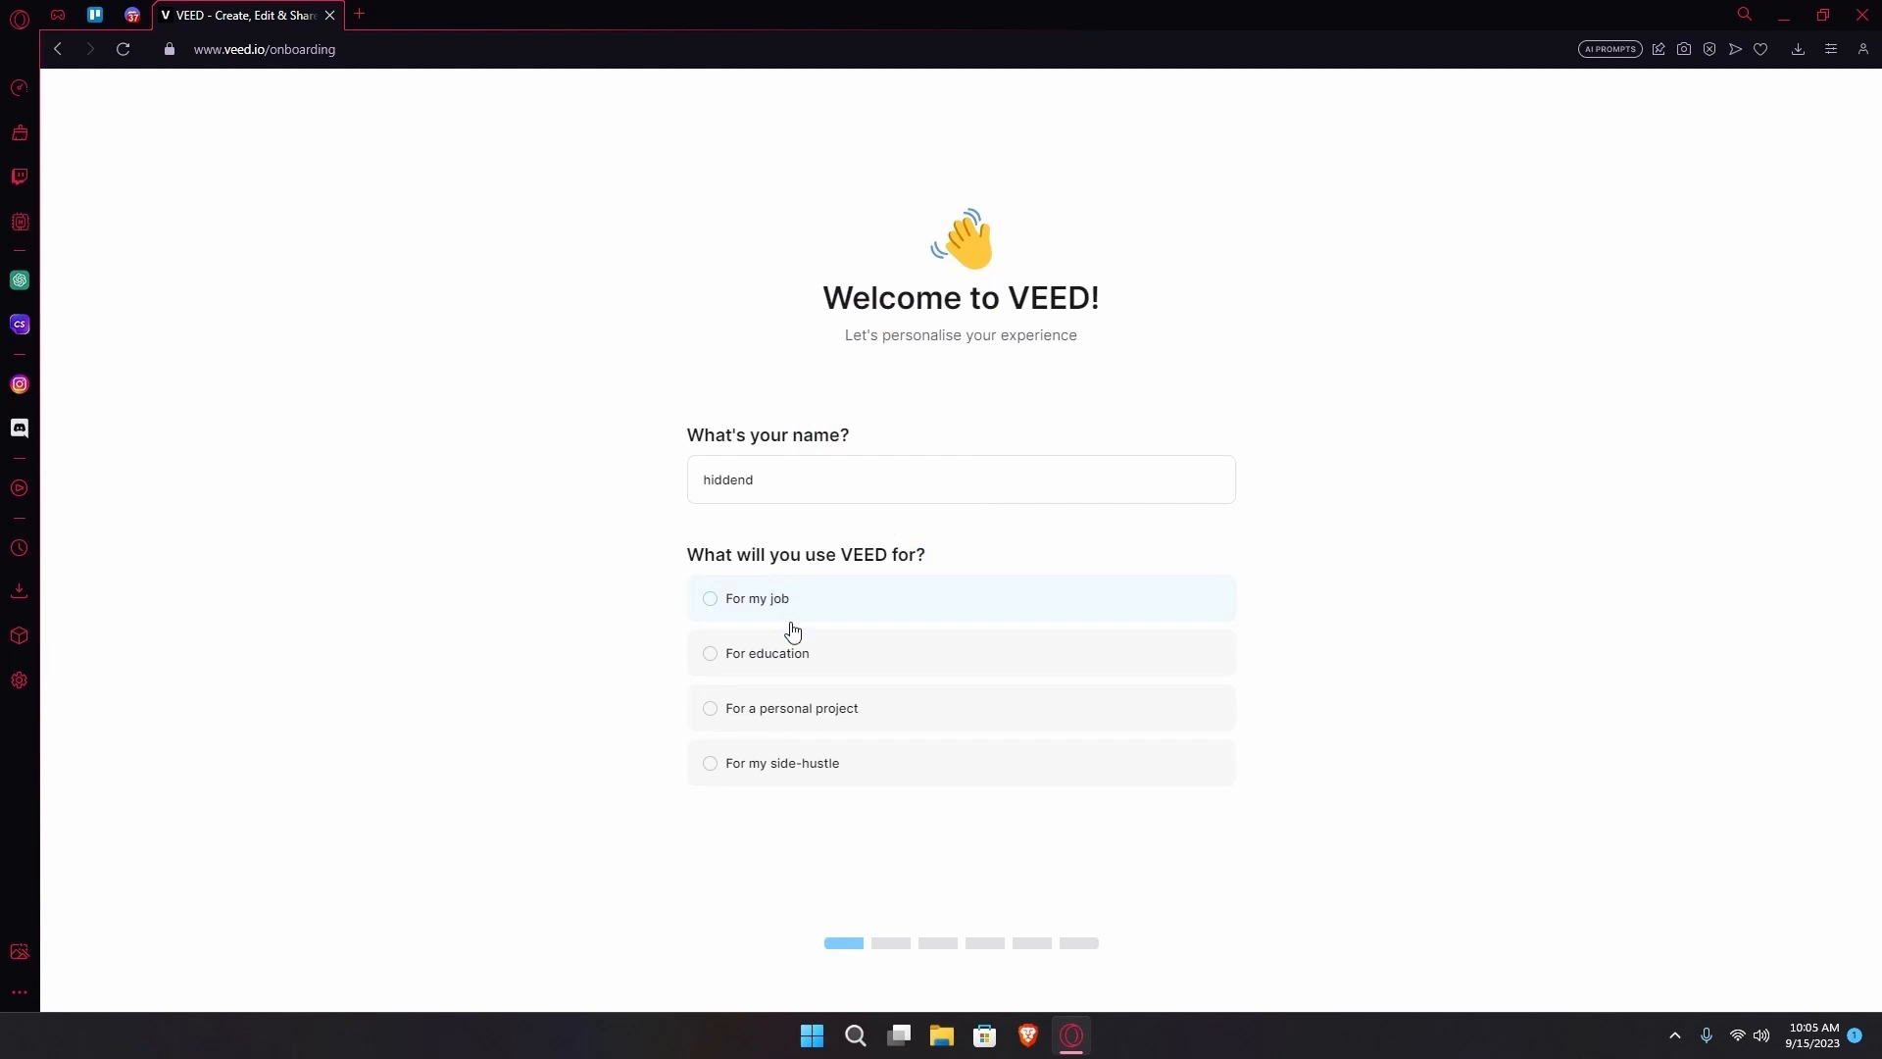
{"action": "left_click", "coordinate": [869, 726]}
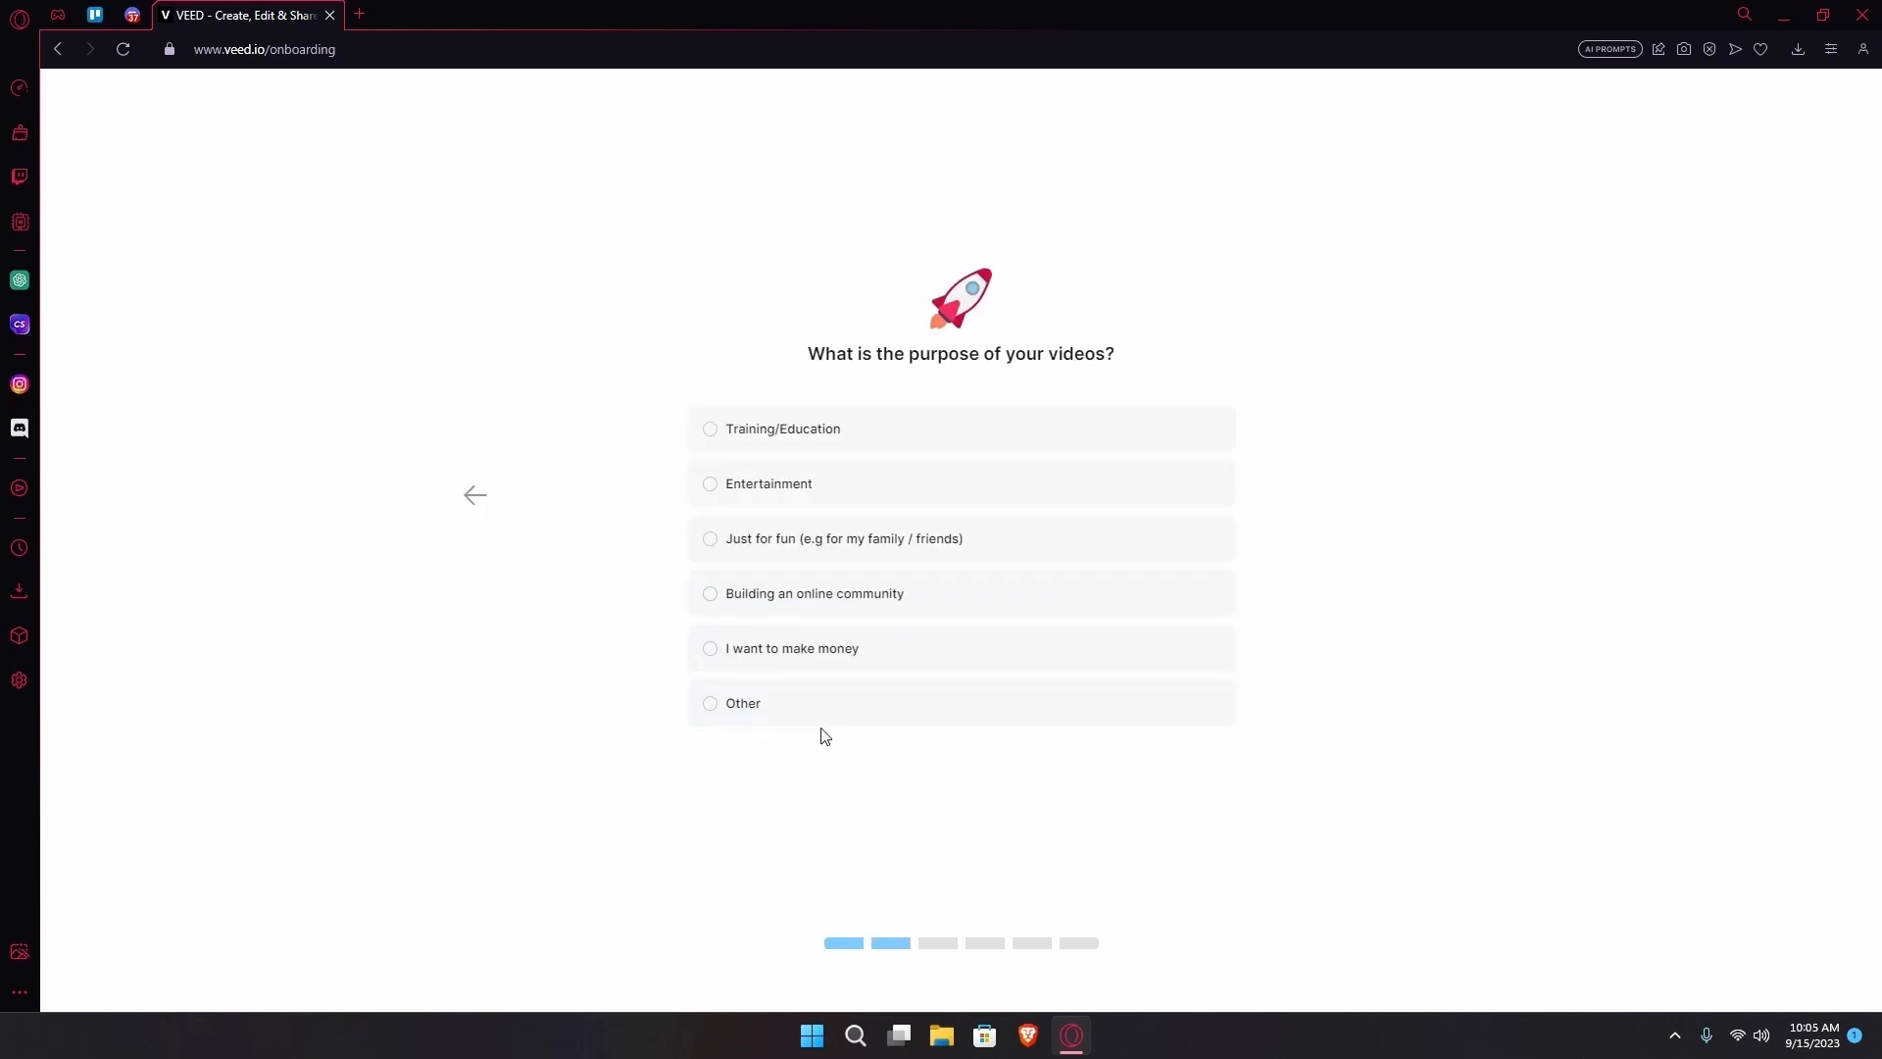
- Answer the purpose question with "Just for fun (e.g for my family / friends)" and the next question with "I need to make a video now"
{"action": "left_click_drag", "start_coordinate": [829, 345], "coordinate": [1050, 324]}
{"action": "left_click", "coordinate": [841, 407]}
{"action": "left_click", "coordinate": [957, 541]}
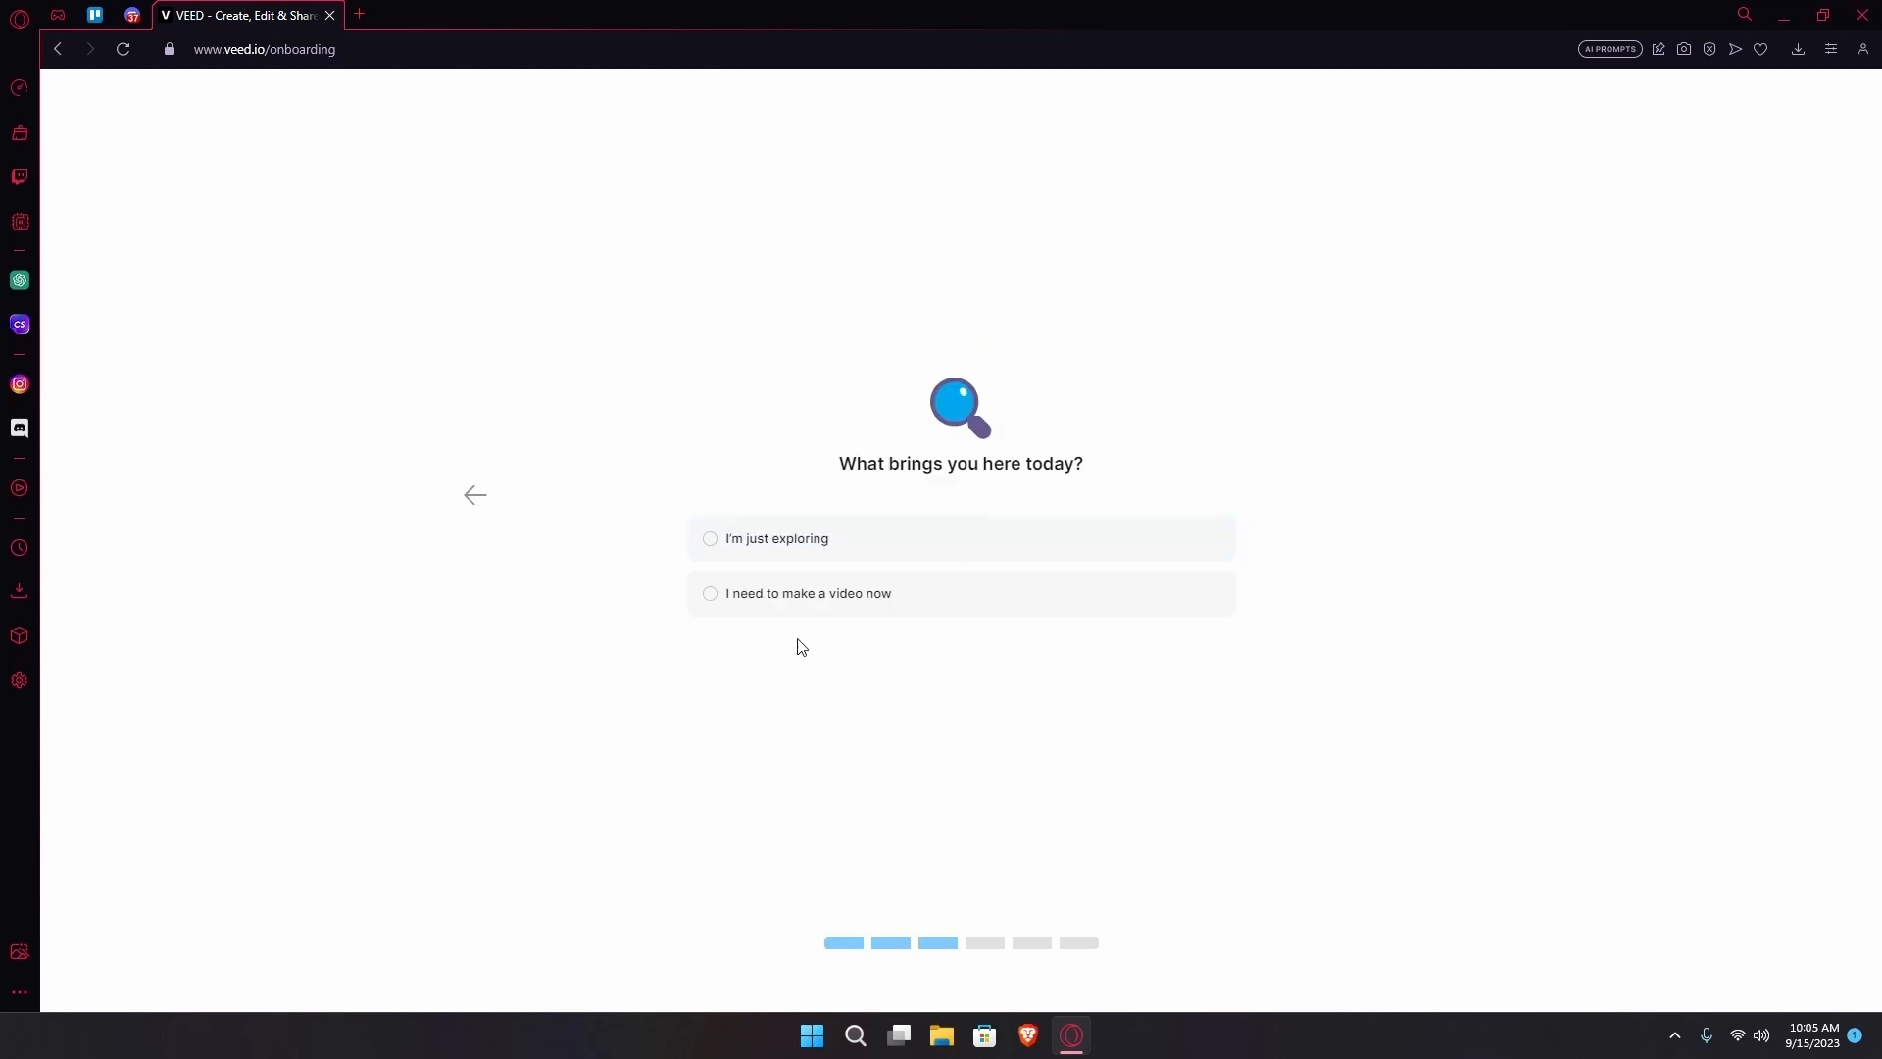
{"action": "left_click_drag", "start_coordinate": [914, 471], "coordinate": [992, 534]}
{"action": "left_click", "coordinate": [922, 490]}
{"action": "left_click", "coordinate": [896, 608]}
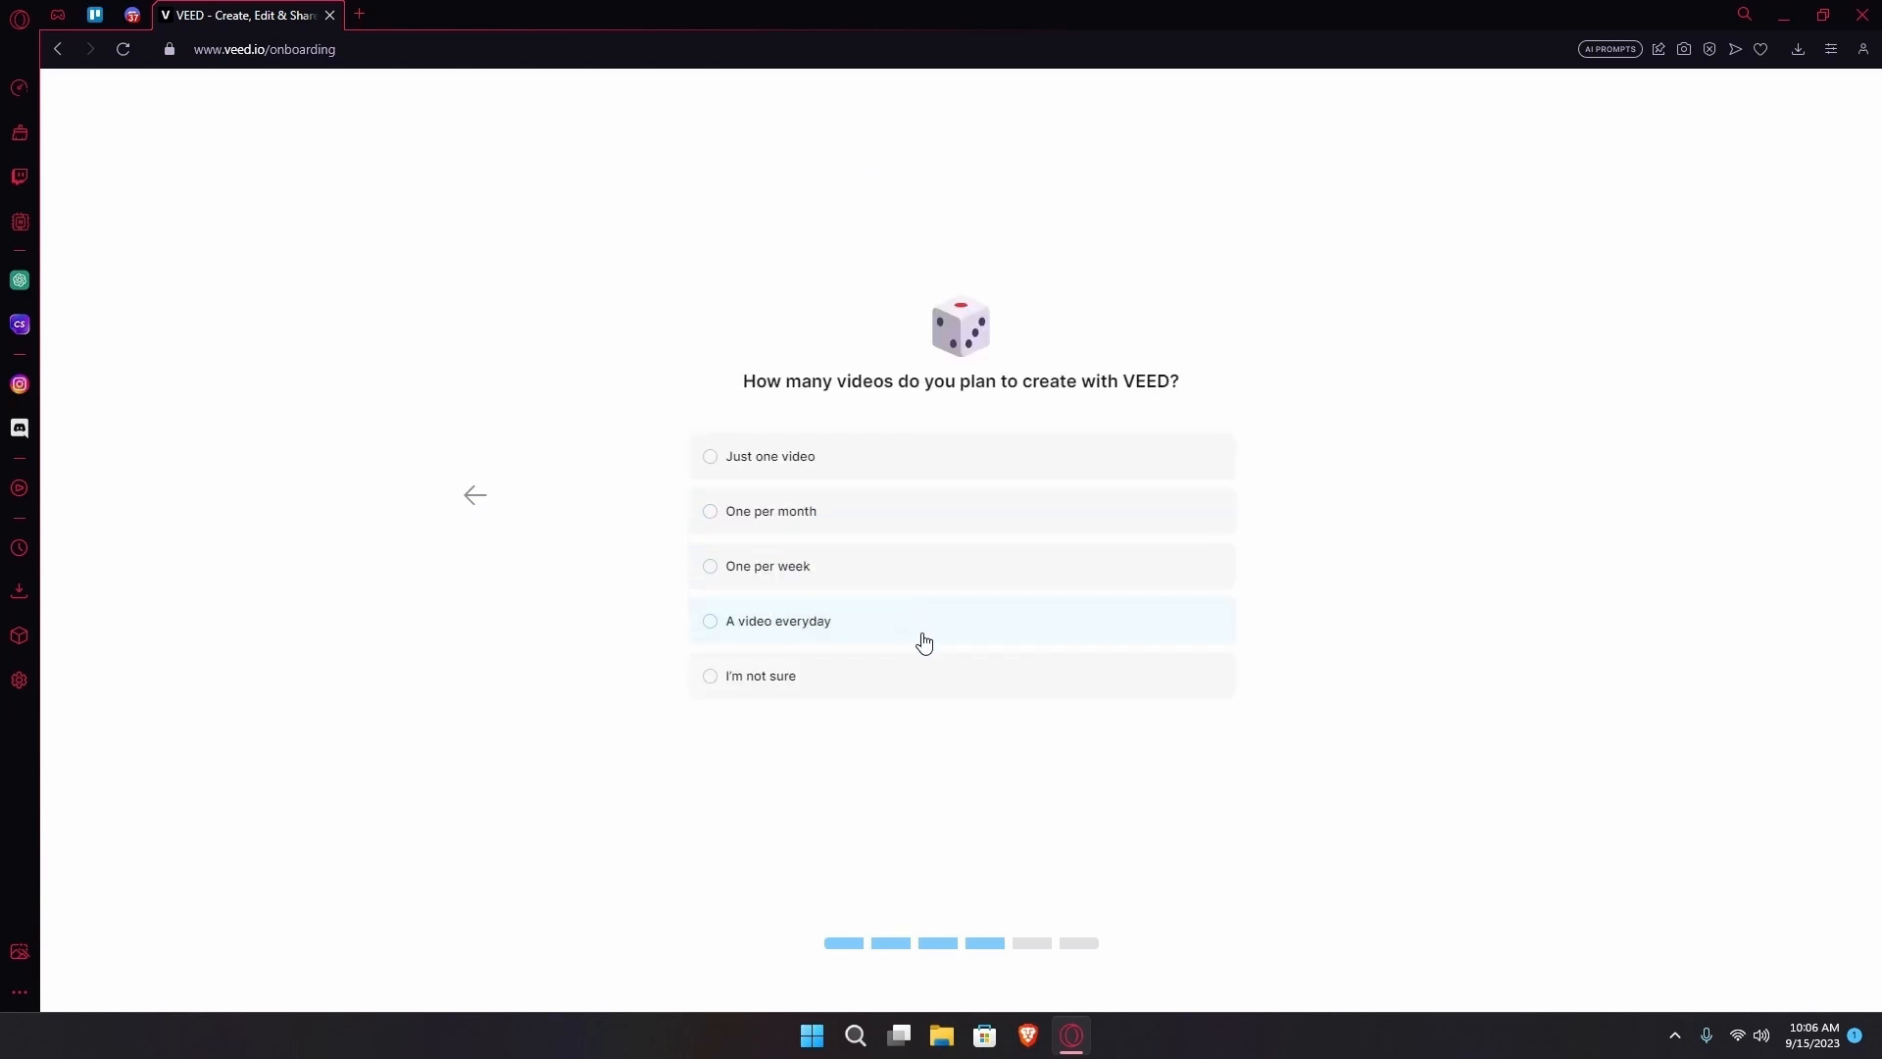
- Complete the onboarding questionnaire with the answers "One per month", "I'm confident" and "Word of mouth"
{"action": "left_click", "coordinate": [886, 520]}
{"action": "left_click_drag", "start_coordinate": [925, 441], "coordinate": [990, 441]}
{"action": "left_click", "coordinate": [990, 441]}
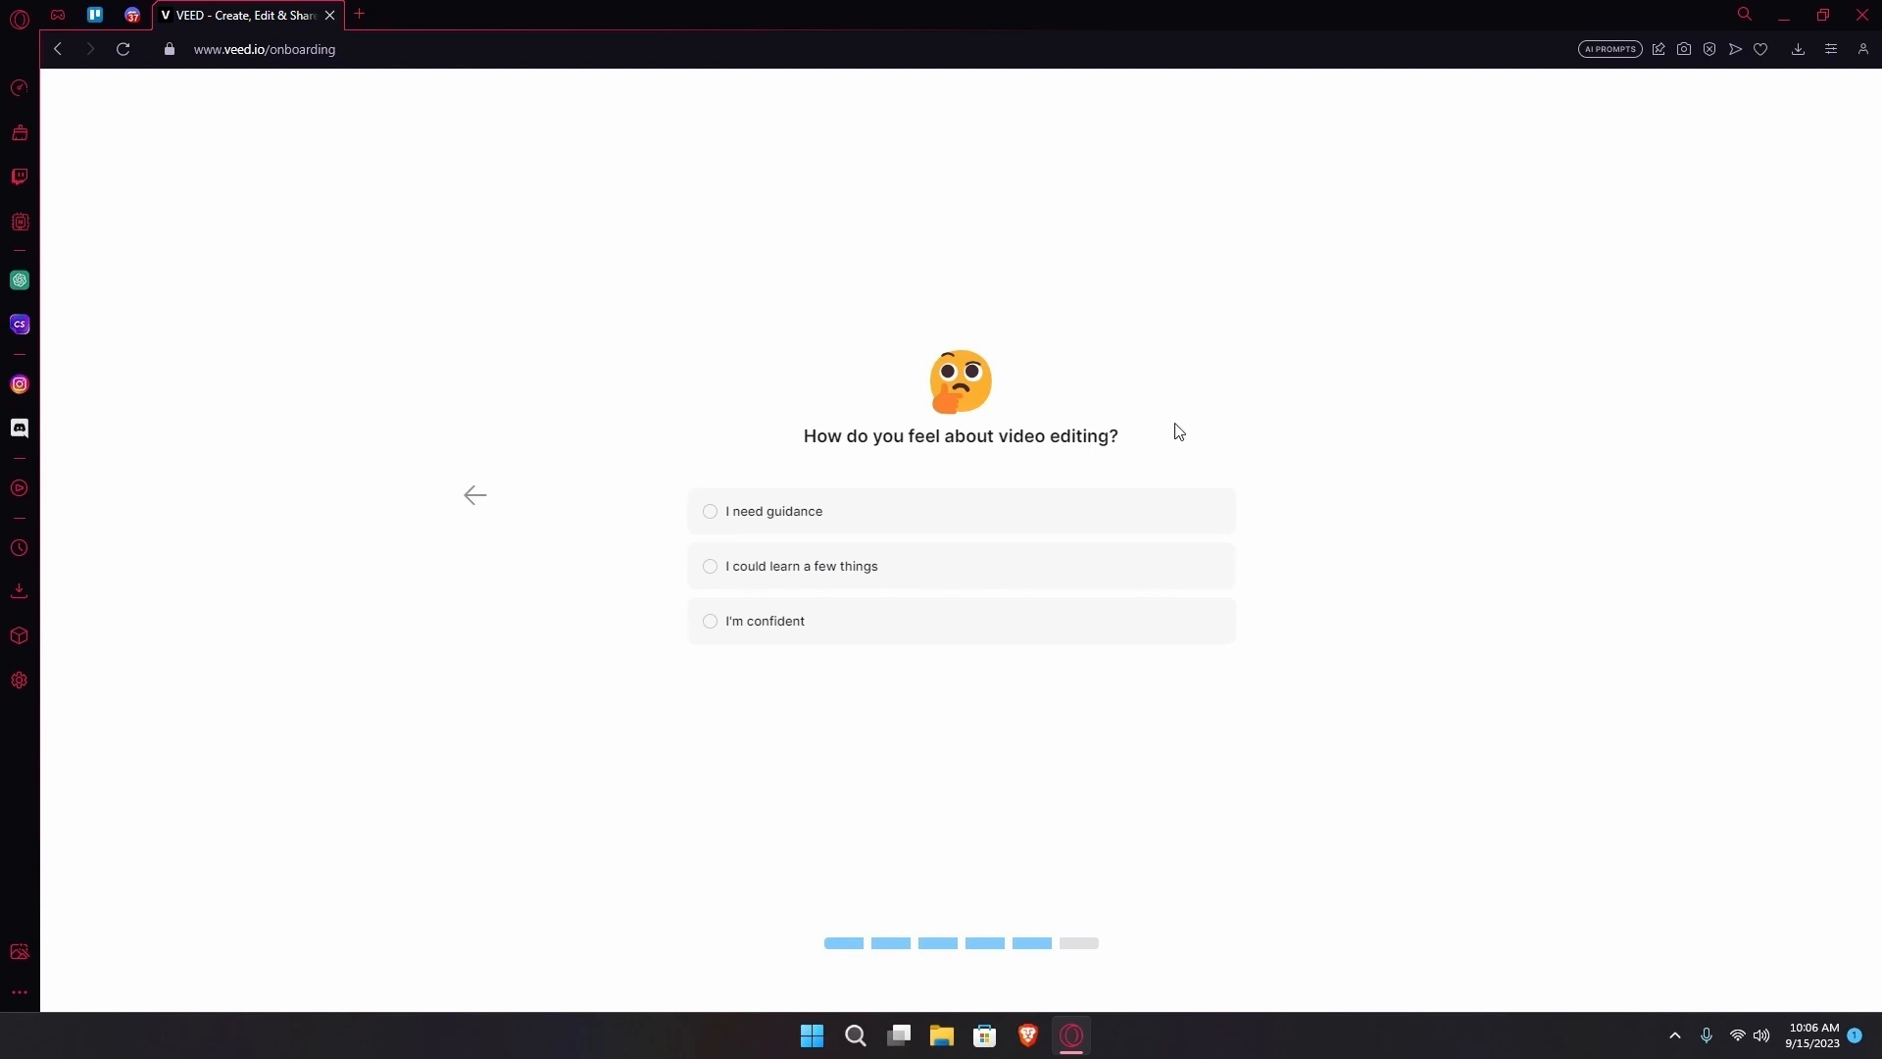
{"action": "left_click", "coordinate": [896, 616]}
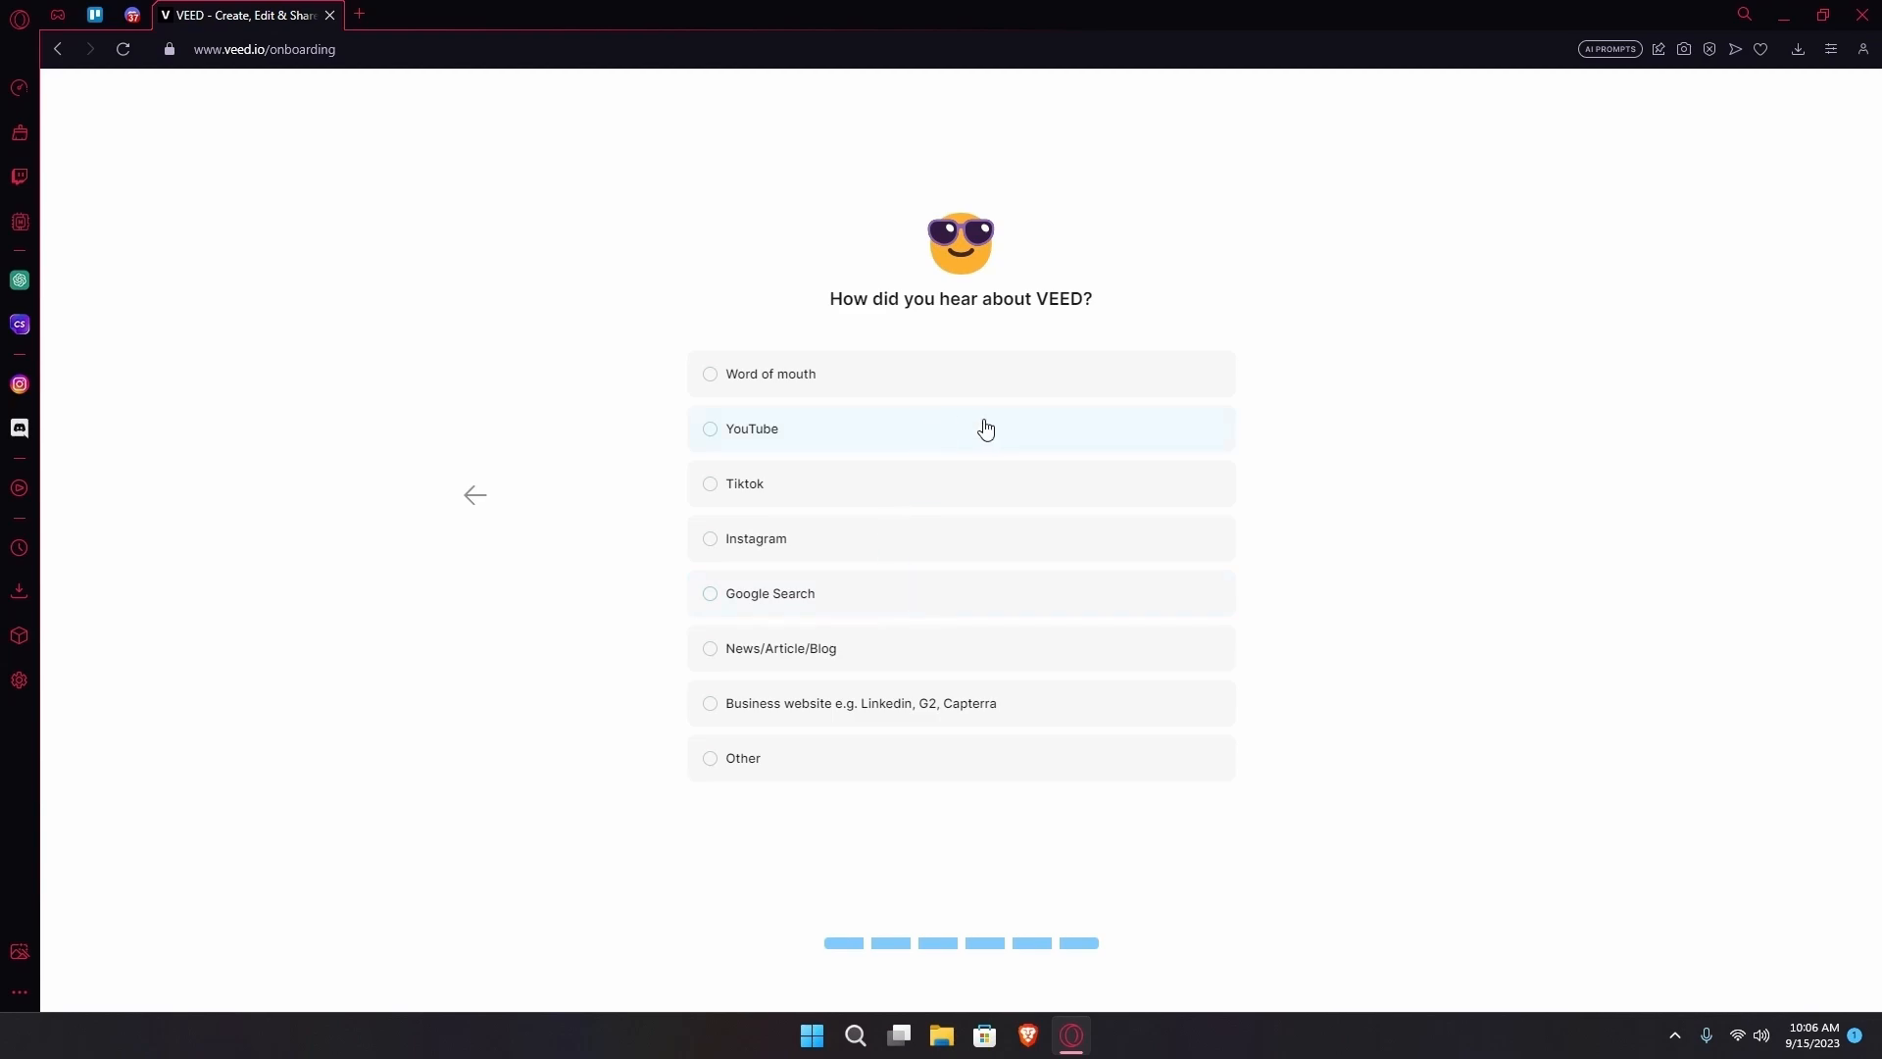
{"action": "left_click", "coordinate": [987, 377]}
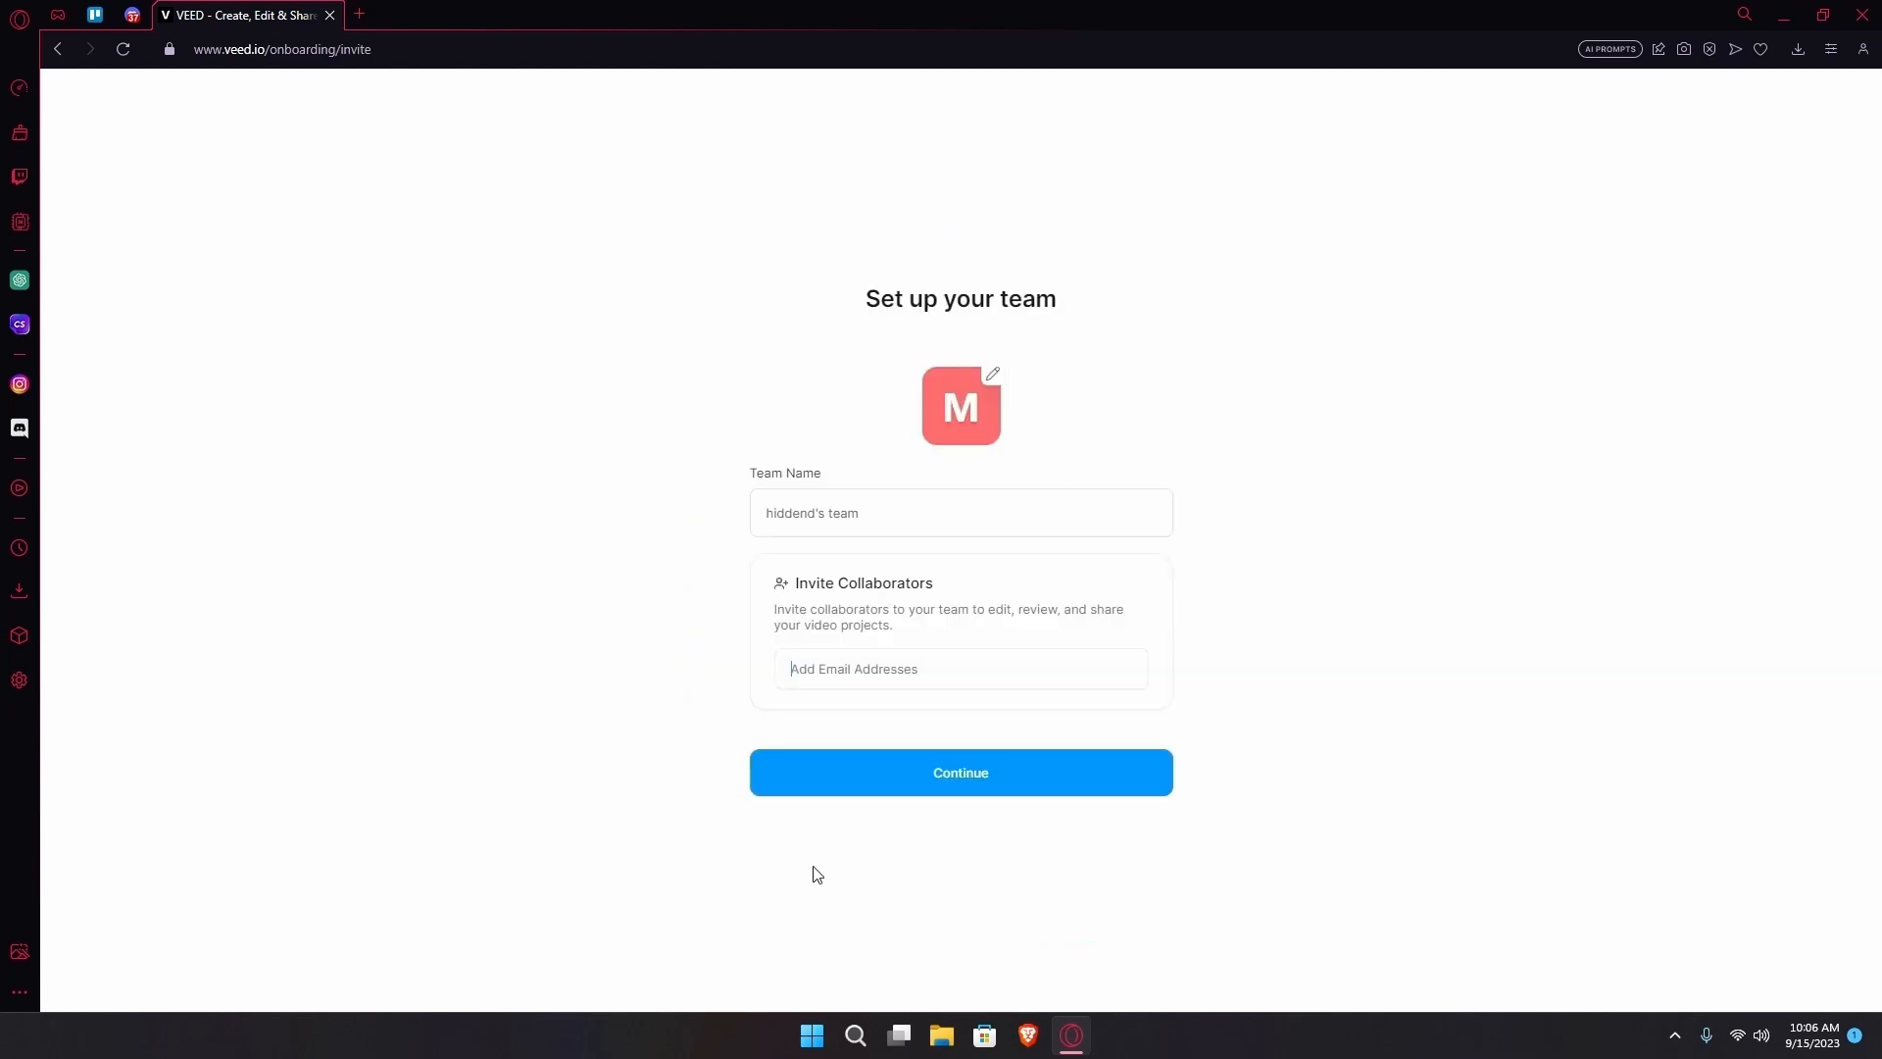
- Accept the suggested team name and continue past team setup without inviting collaborators
{"action": "left_click", "coordinate": [792, 523]}
{"action": "left_click_drag", "start_coordinate": [894, 503], "coordinate": [763, 506]}
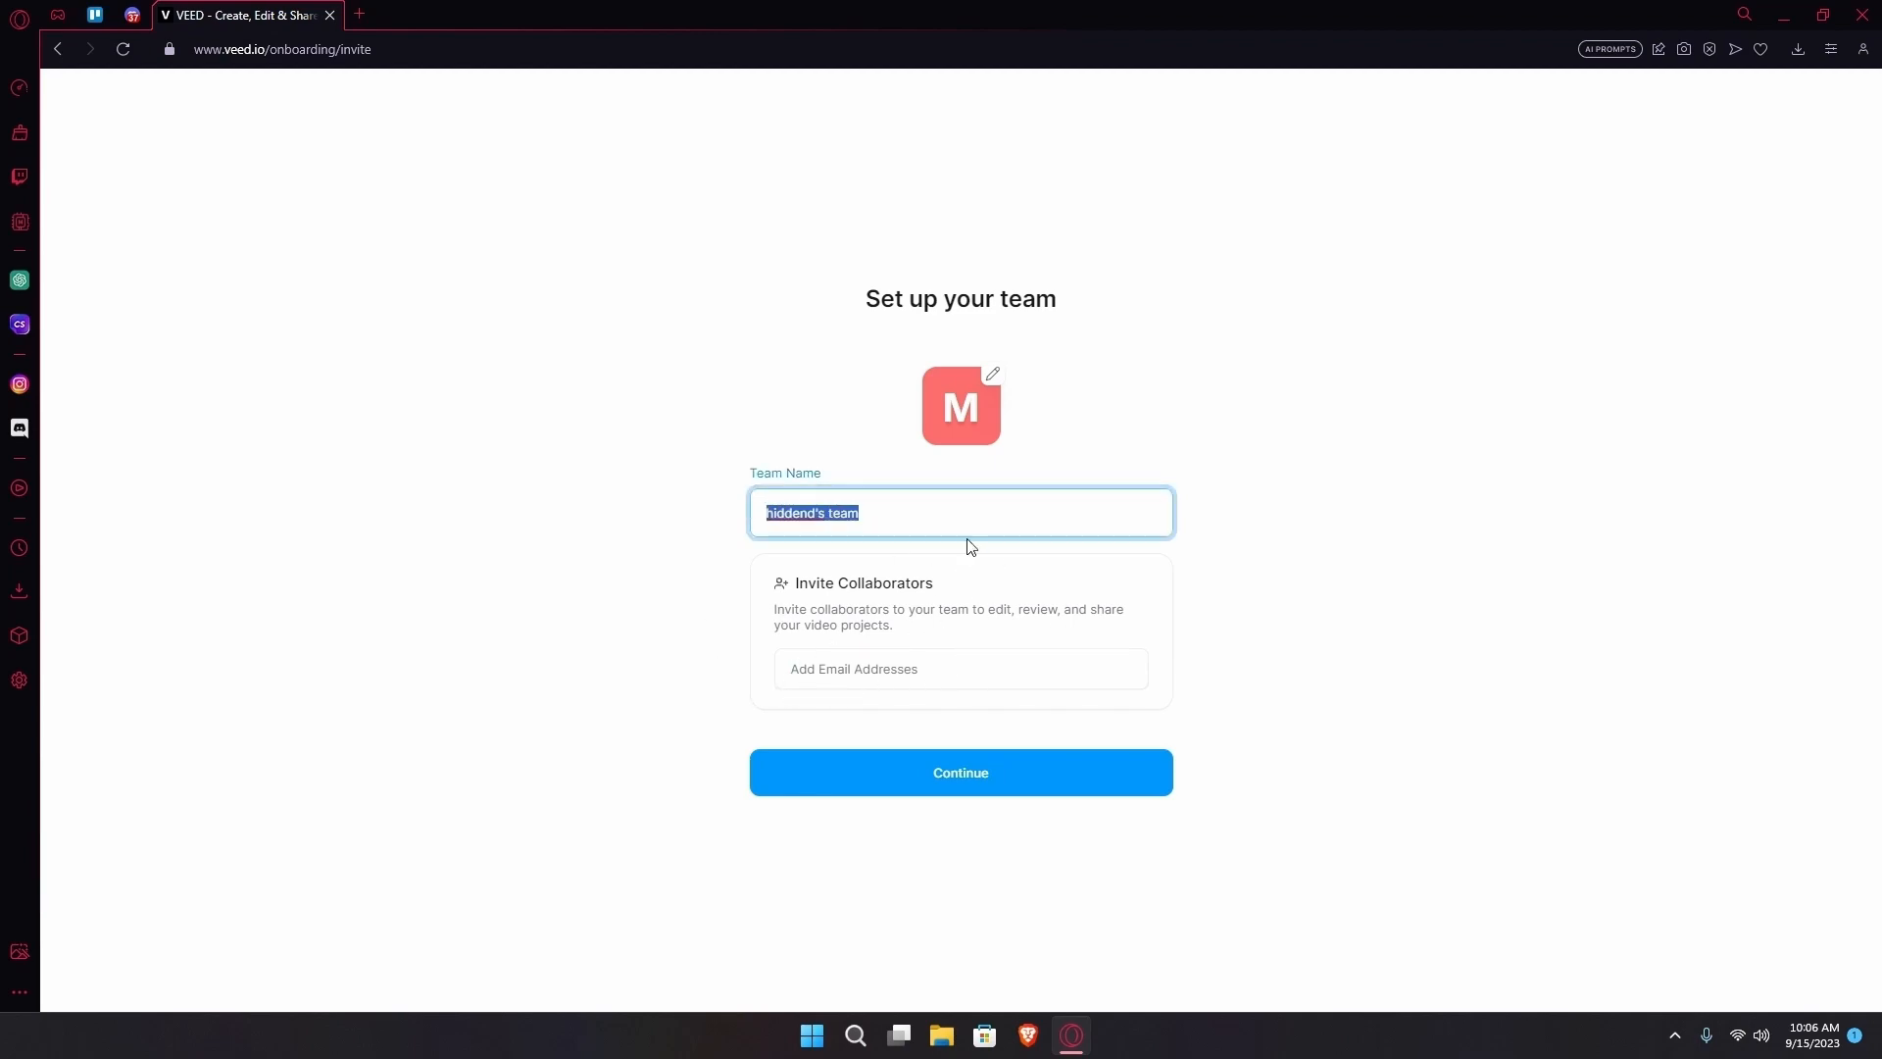
{"action": "left_click", "coordinate": [899, 501]}
{"action": "left_click", "coordinate": [1001, 776]}
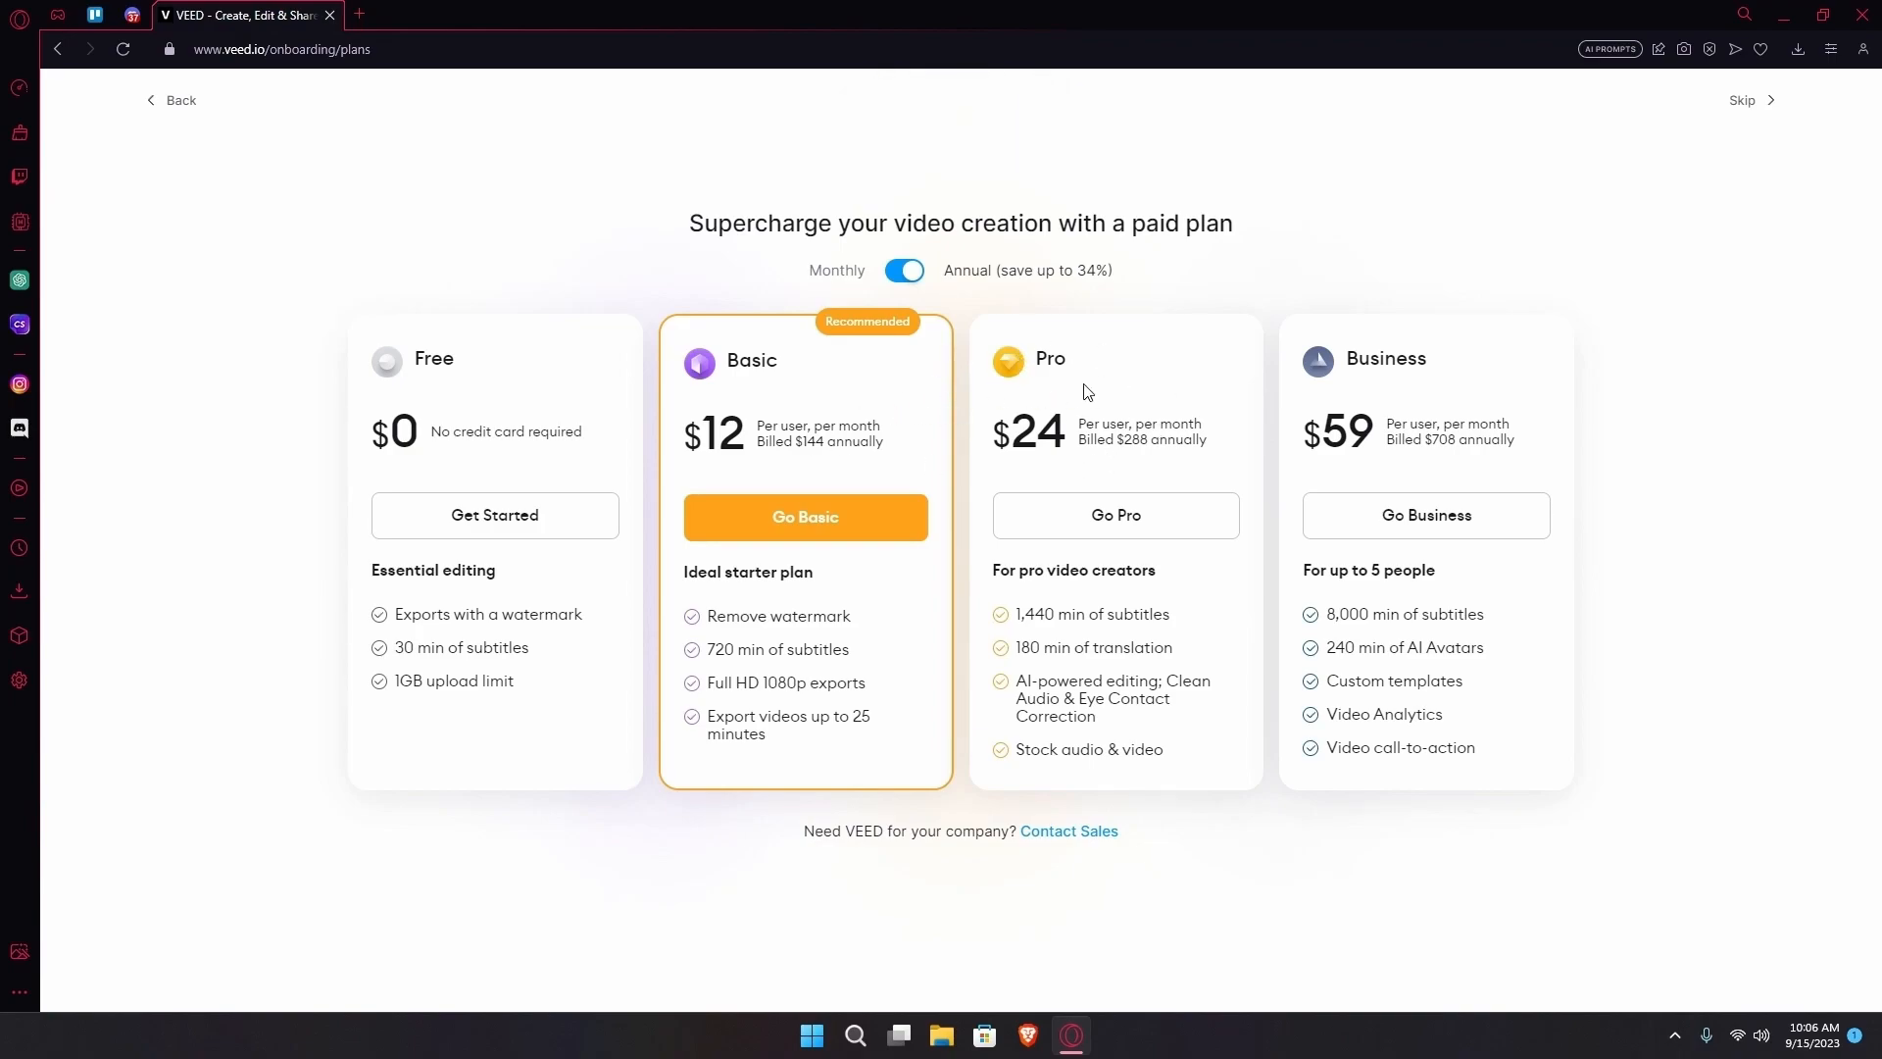
- Review the prices and included features of the Basic, Pro and Business plans under annual billing
{"action": "left_click_drag", "start_coordinate": [704, 404], "coordinate": [882, 429]}
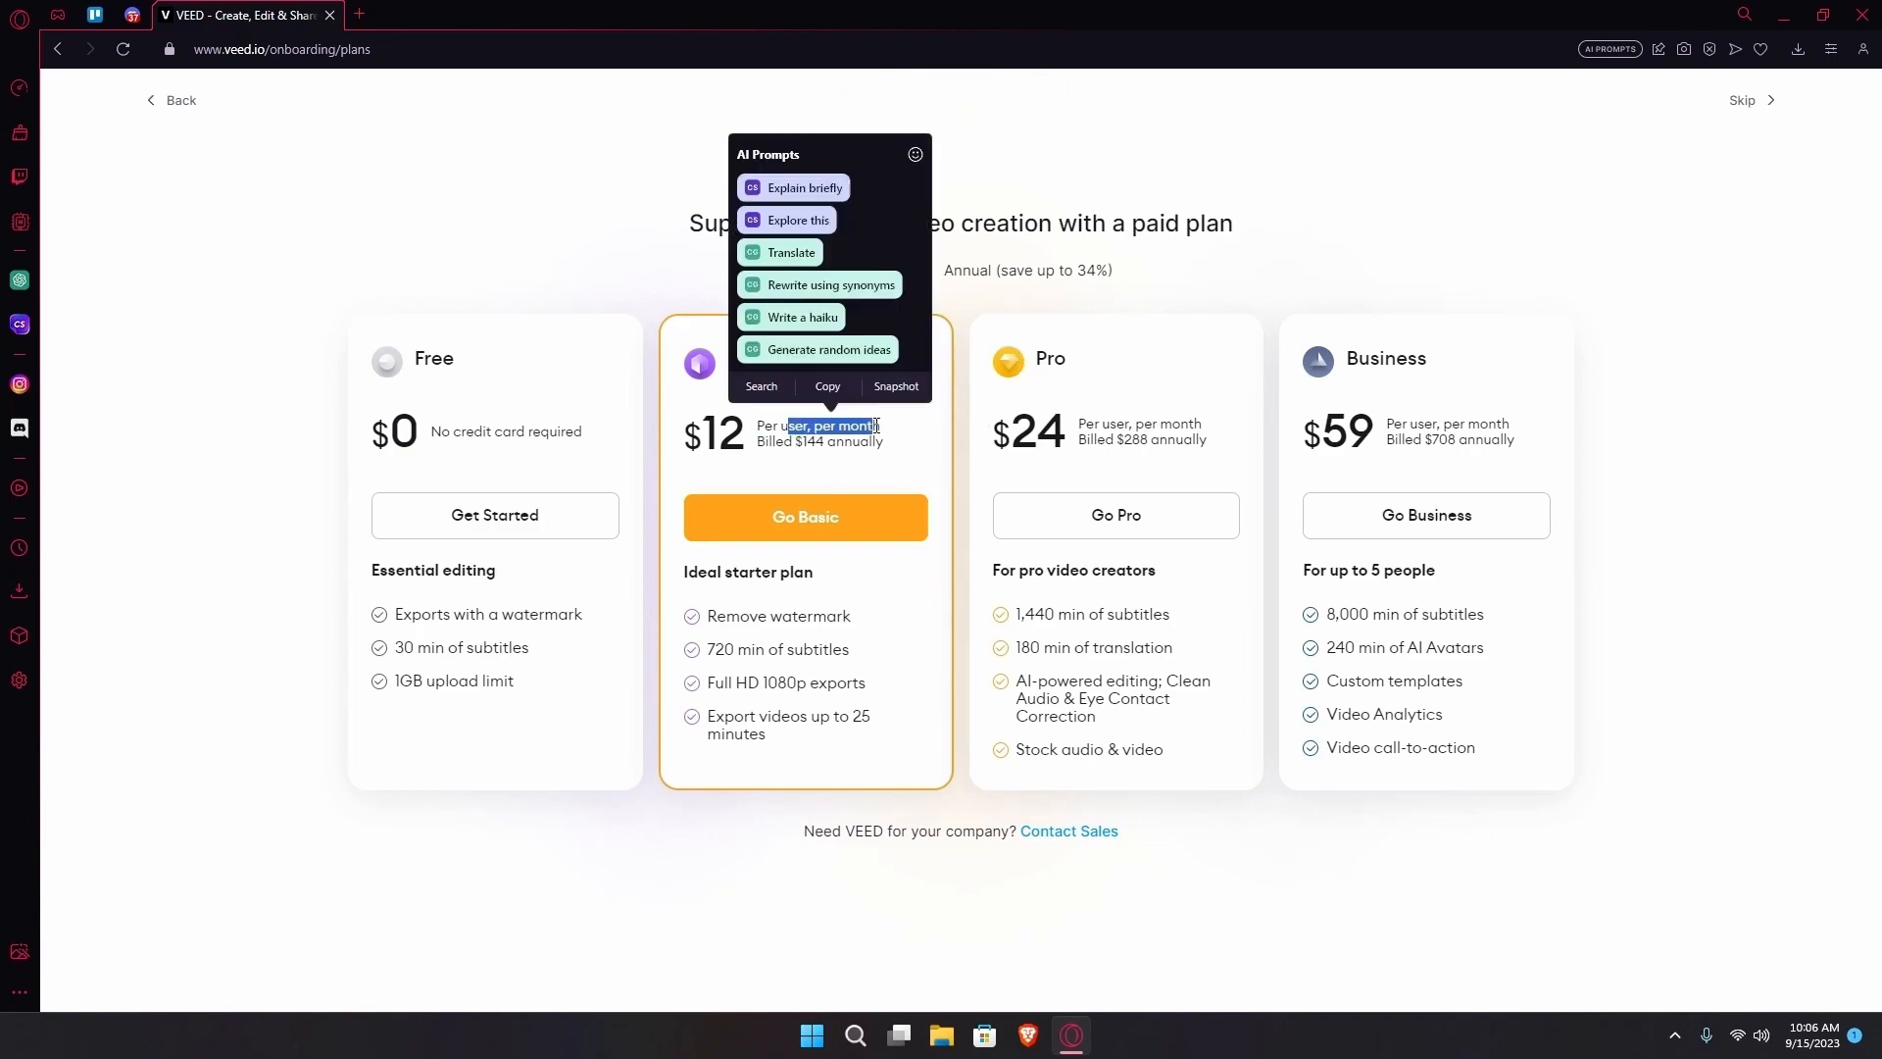
{"action": "left_click", "coordinate": [816, 469]}
{"action": "left_click_drag", "start_coordinate": [847, 322], "coordinate": [889, 322]}
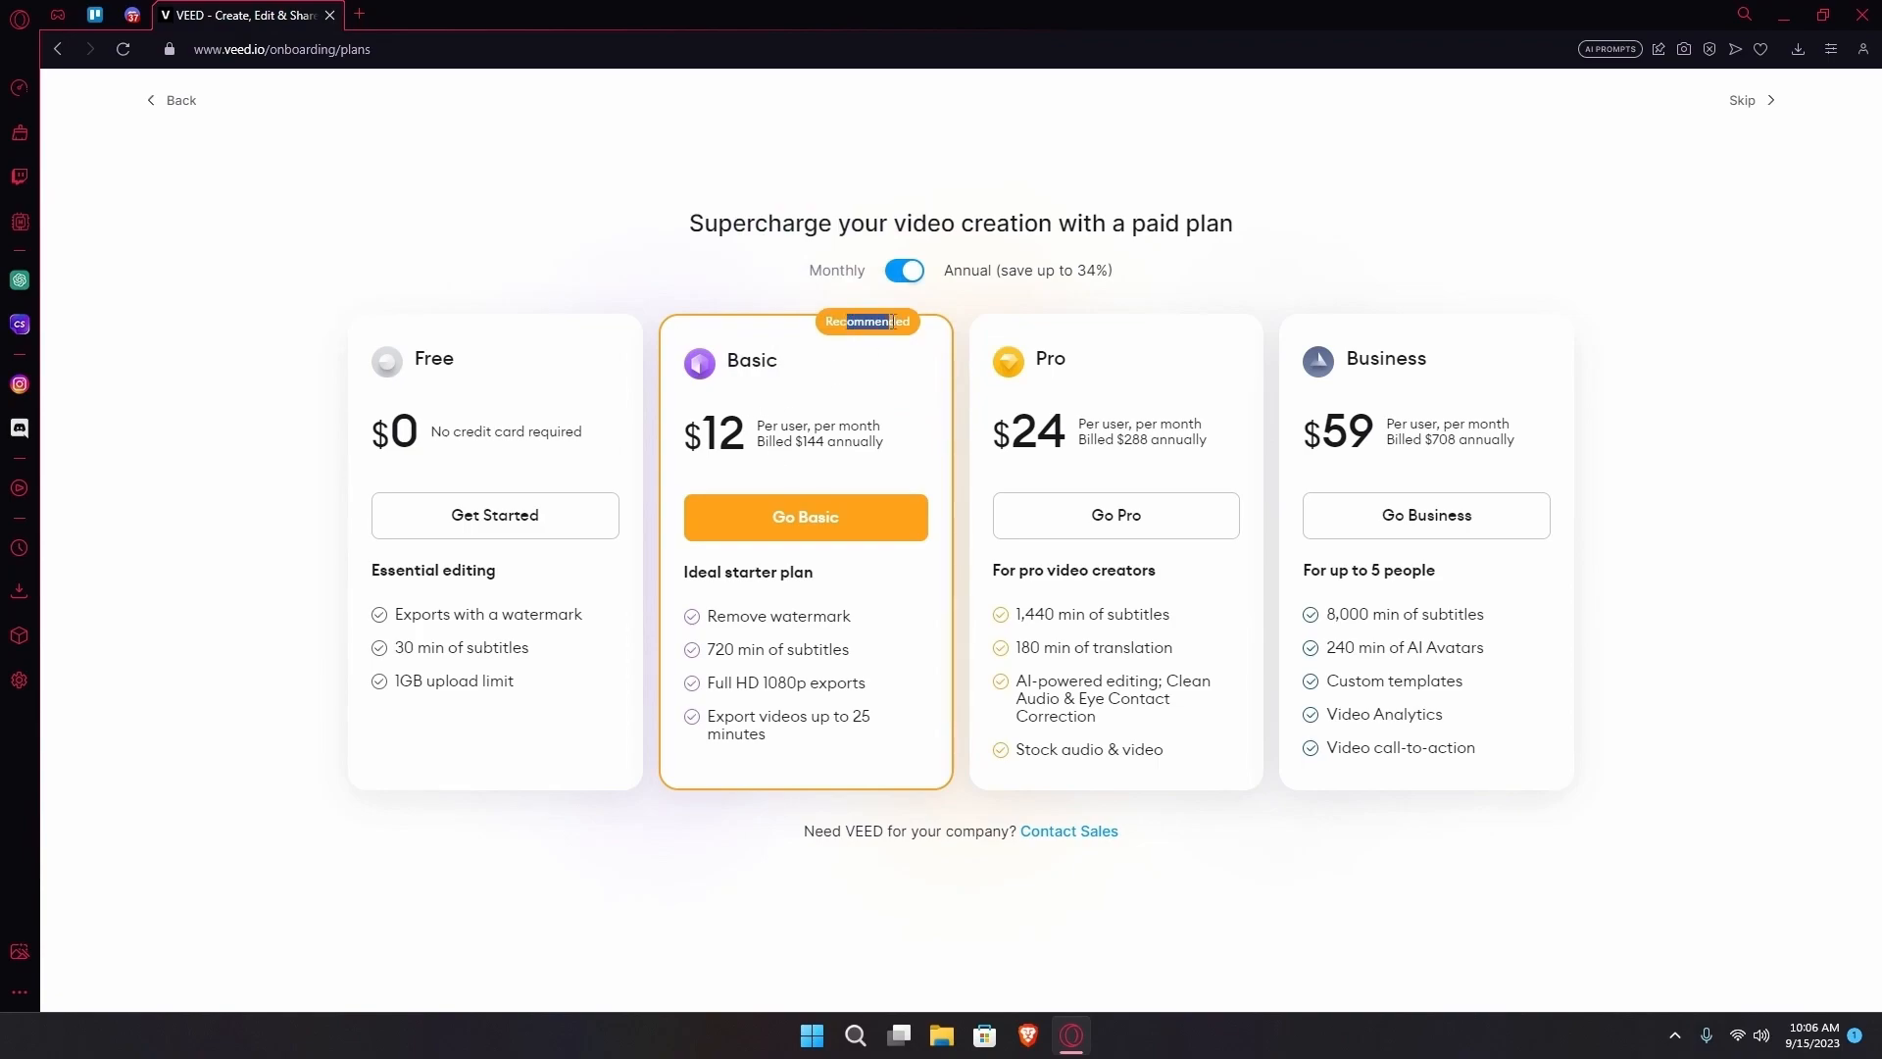
{"action": "left_click", "coordinate": [788, 426]}
{"action": "left_click_drag", "start_coordinate": [818, 421], "coordinate": [882, 428]}
{"action": "left_click", "coordinate": [838, 469]}
{"action": "left_click_drag", "start_coordinate": [727, 616], "coordinate": [830, 616]}
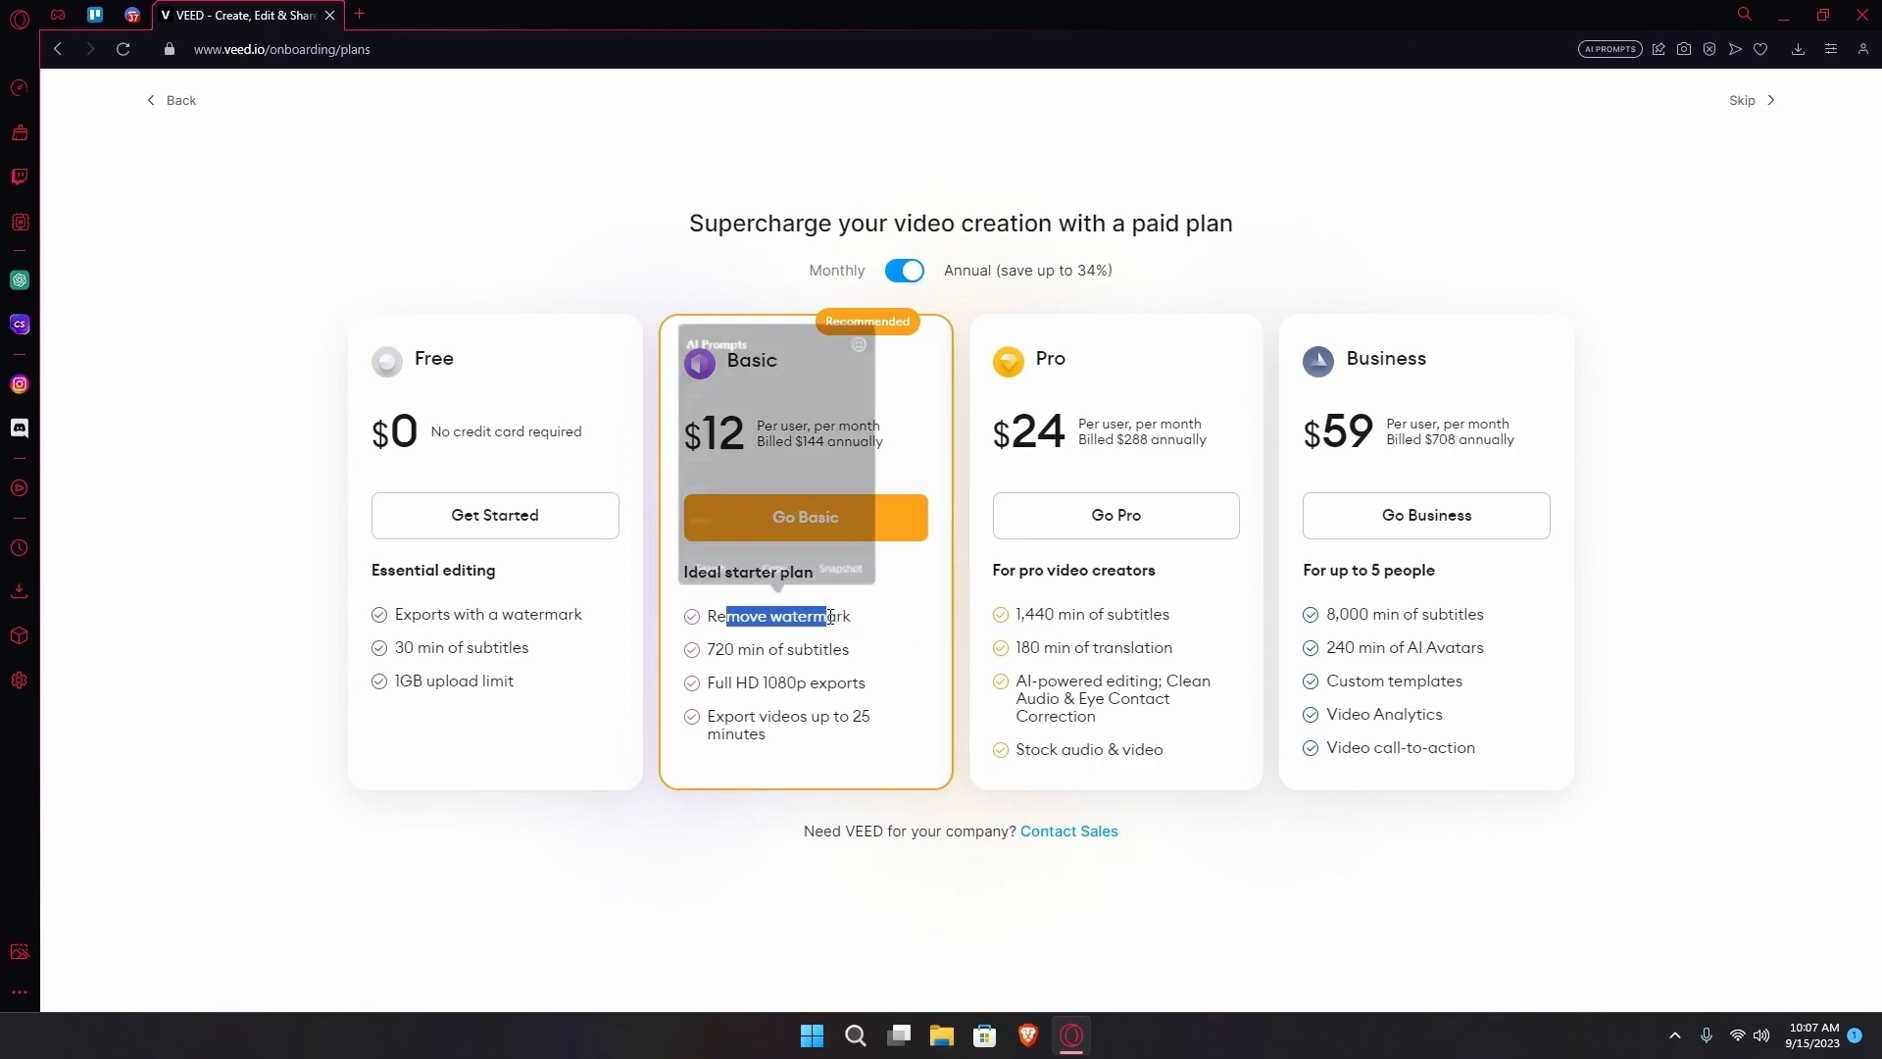
{"action": "left_click", "coordinate": [830, 616]}
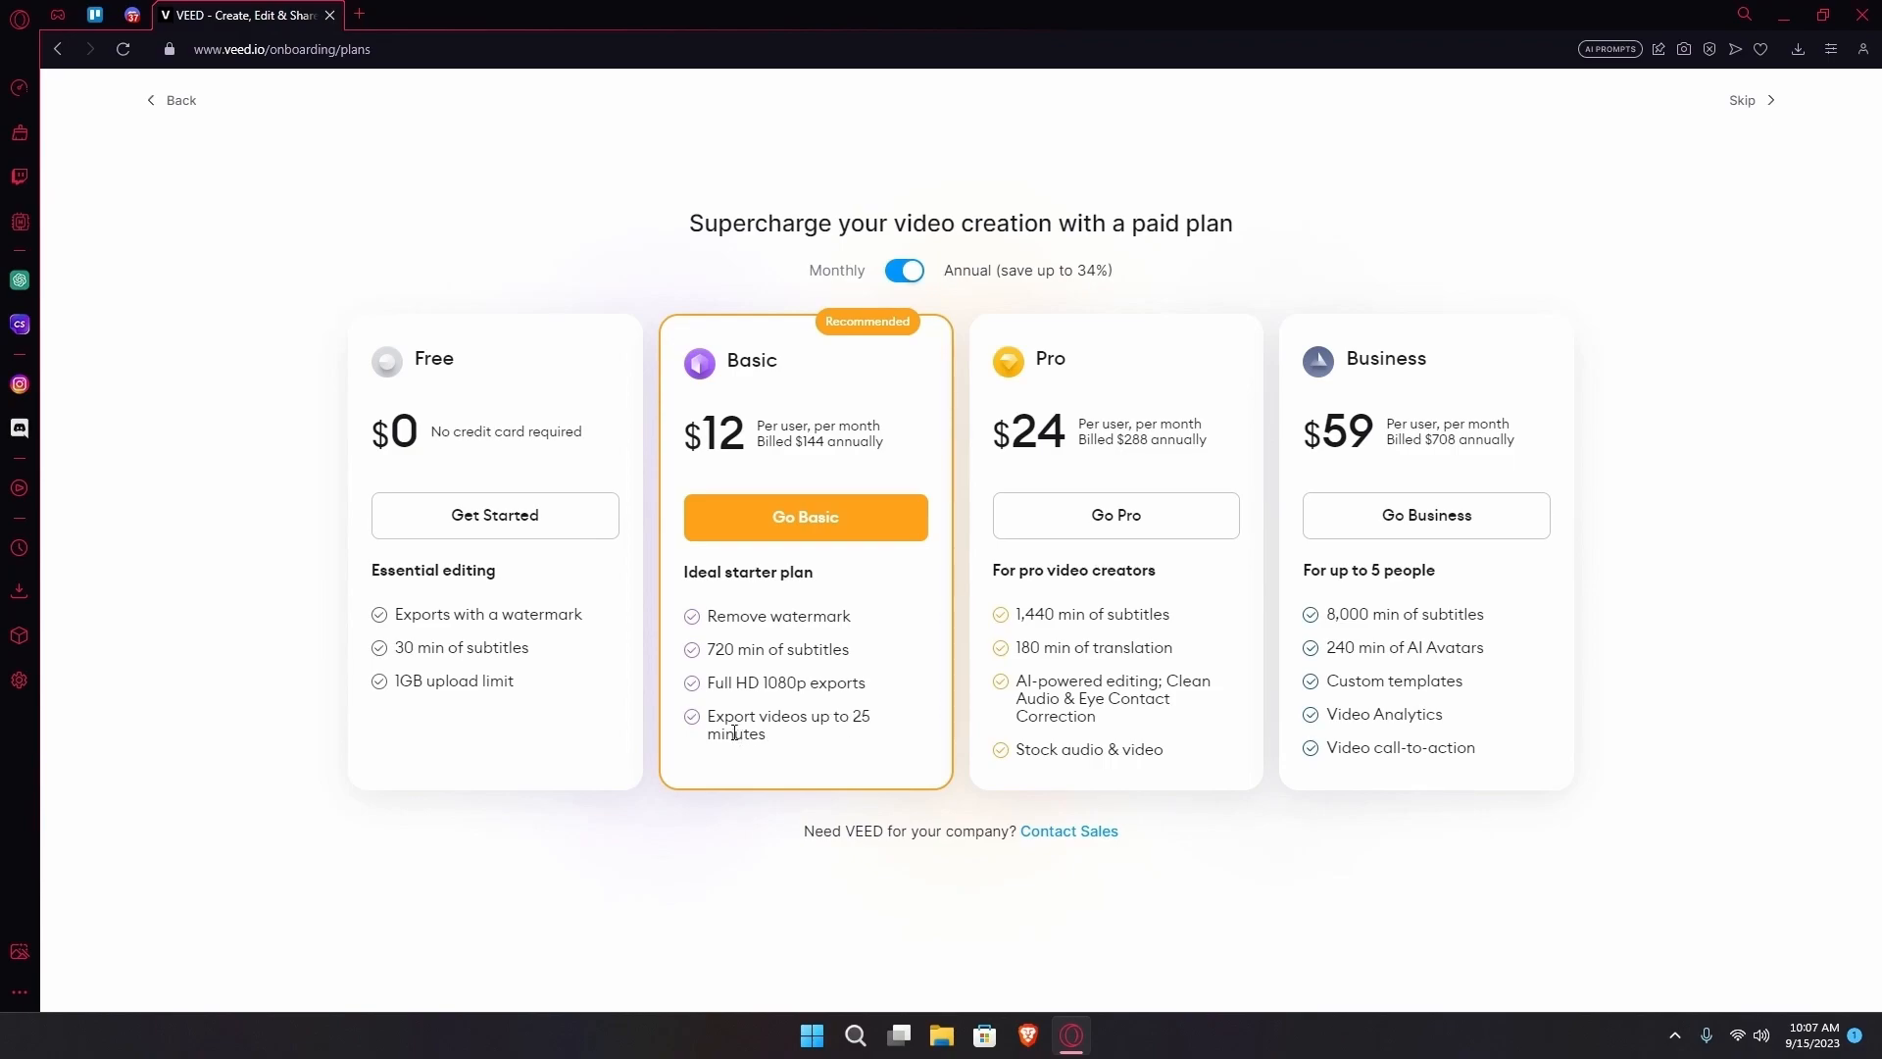
{"action": "left_click_drag", "start_coordinate": [737, 735], "coordinate": [809, 722]}
{"action": "left_click", "coordinate": [821, 723]}
{"action": "left_click_drag", "start_coordinate": [1077, 615], "coordinate": [1145, 615]}
{"action": "left_click", "coordinate": [1145, 615]}
{"action": "left_click_drag", "start_coordinate": [1350, 426], "coordinate": [1322, 436]}
- Compare monthly and annual pricing, ending on annual billing, and get started with the Free plan
{"action": "left_click", "coordinate": [920, 276]}
{"action": "left_click", "coordinate": [905, 277]}
{"action": "left_click", "coordinate": [903, 276]}
{"action": "left_click", "coordinate": [903, 276]}
{"action": "left_click", "coordinate": [904, 276]}
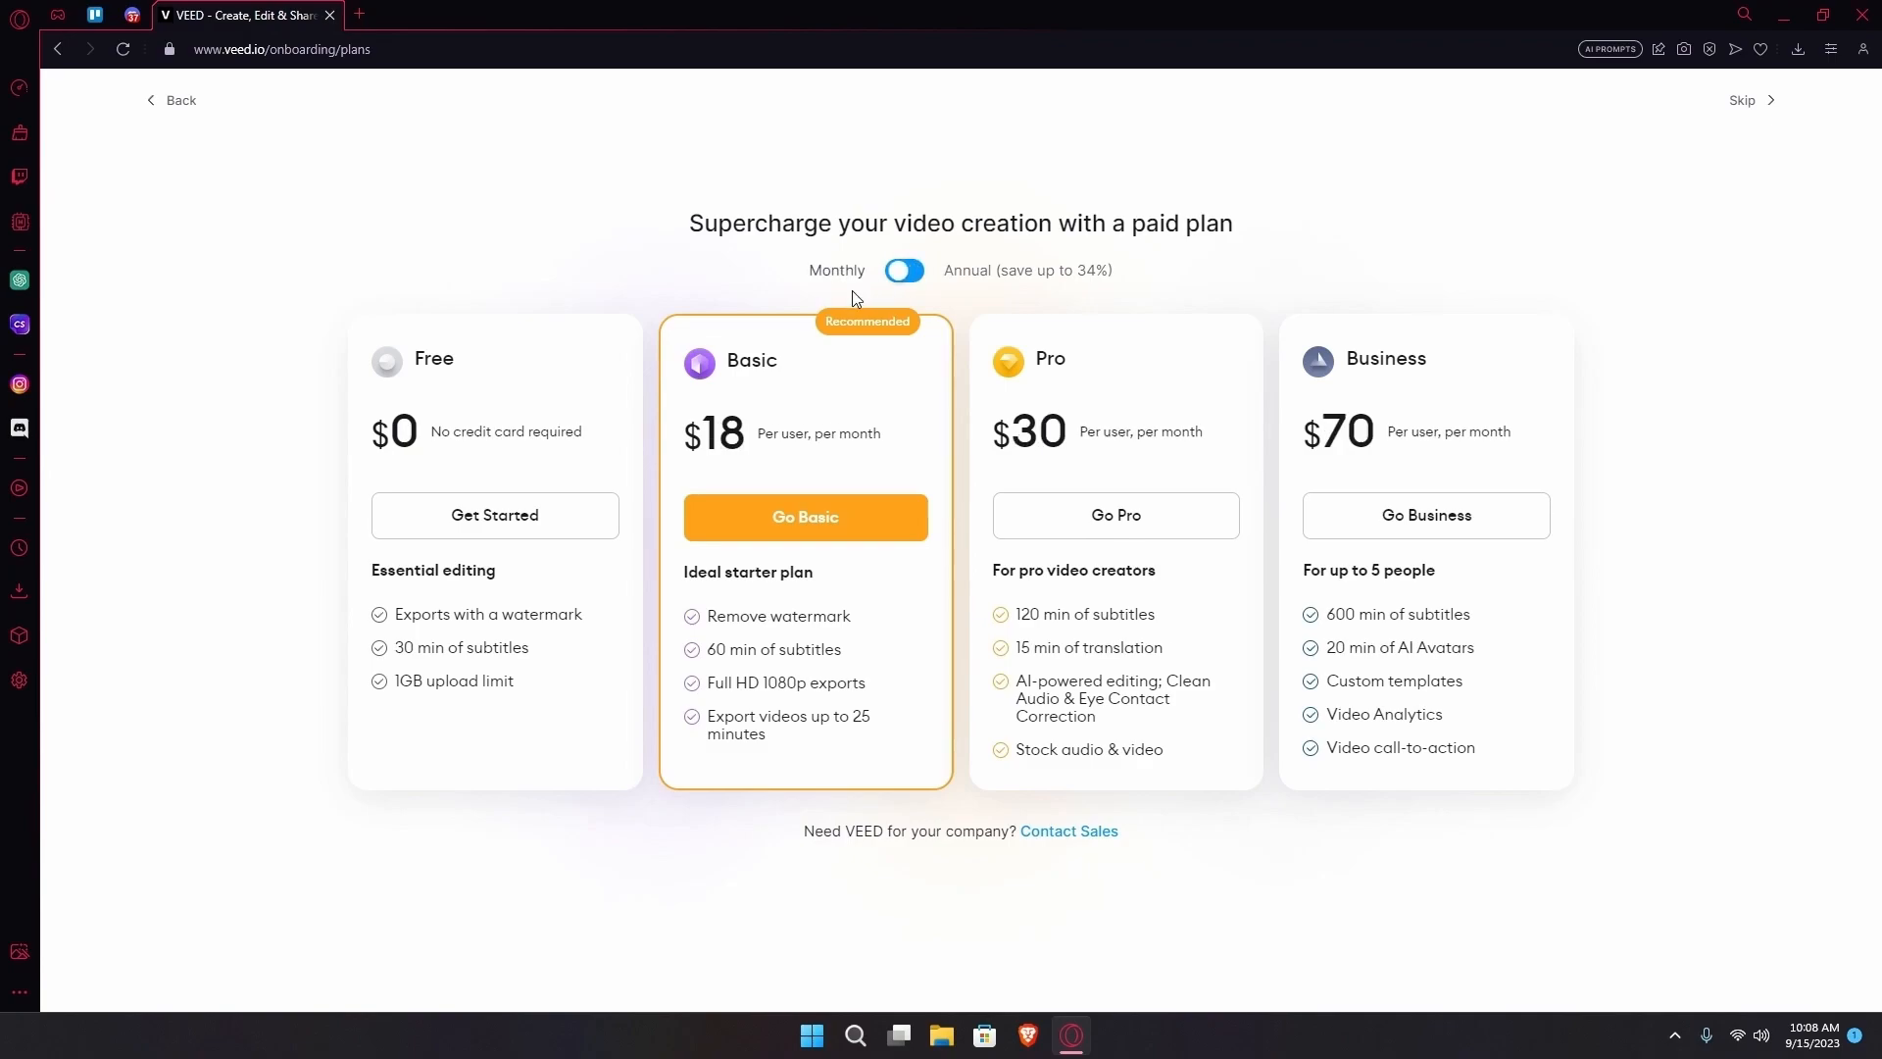
{"action": "left_click", "coordinate": [904, 278]}
{"action": "left_click", "coordinate": [519, 517]}
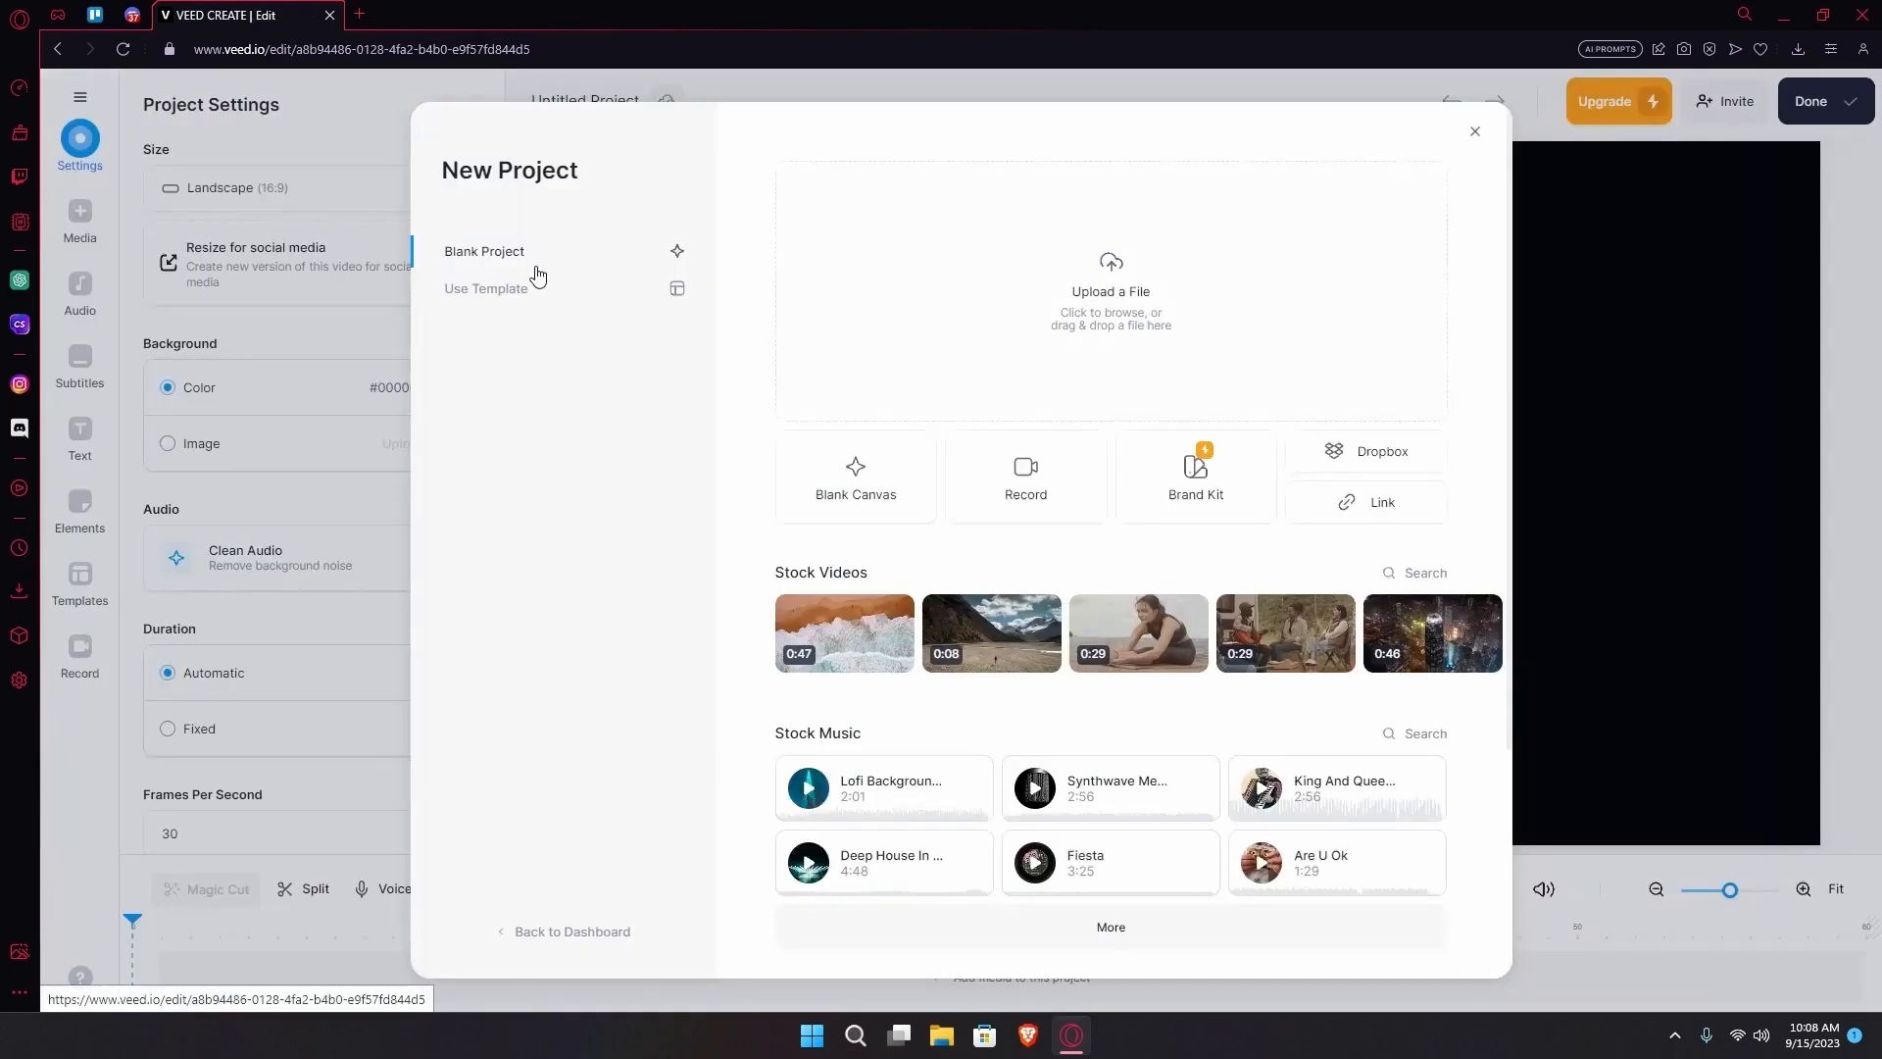
- Browse the template gallery for the new project, including its filters and categories
{"action": "left_click", "coordinate": [519, 292]}
{"action": "scroll", "coordinate": [819, 408], "scroll_direction": "down", "scroll_amount": 1}
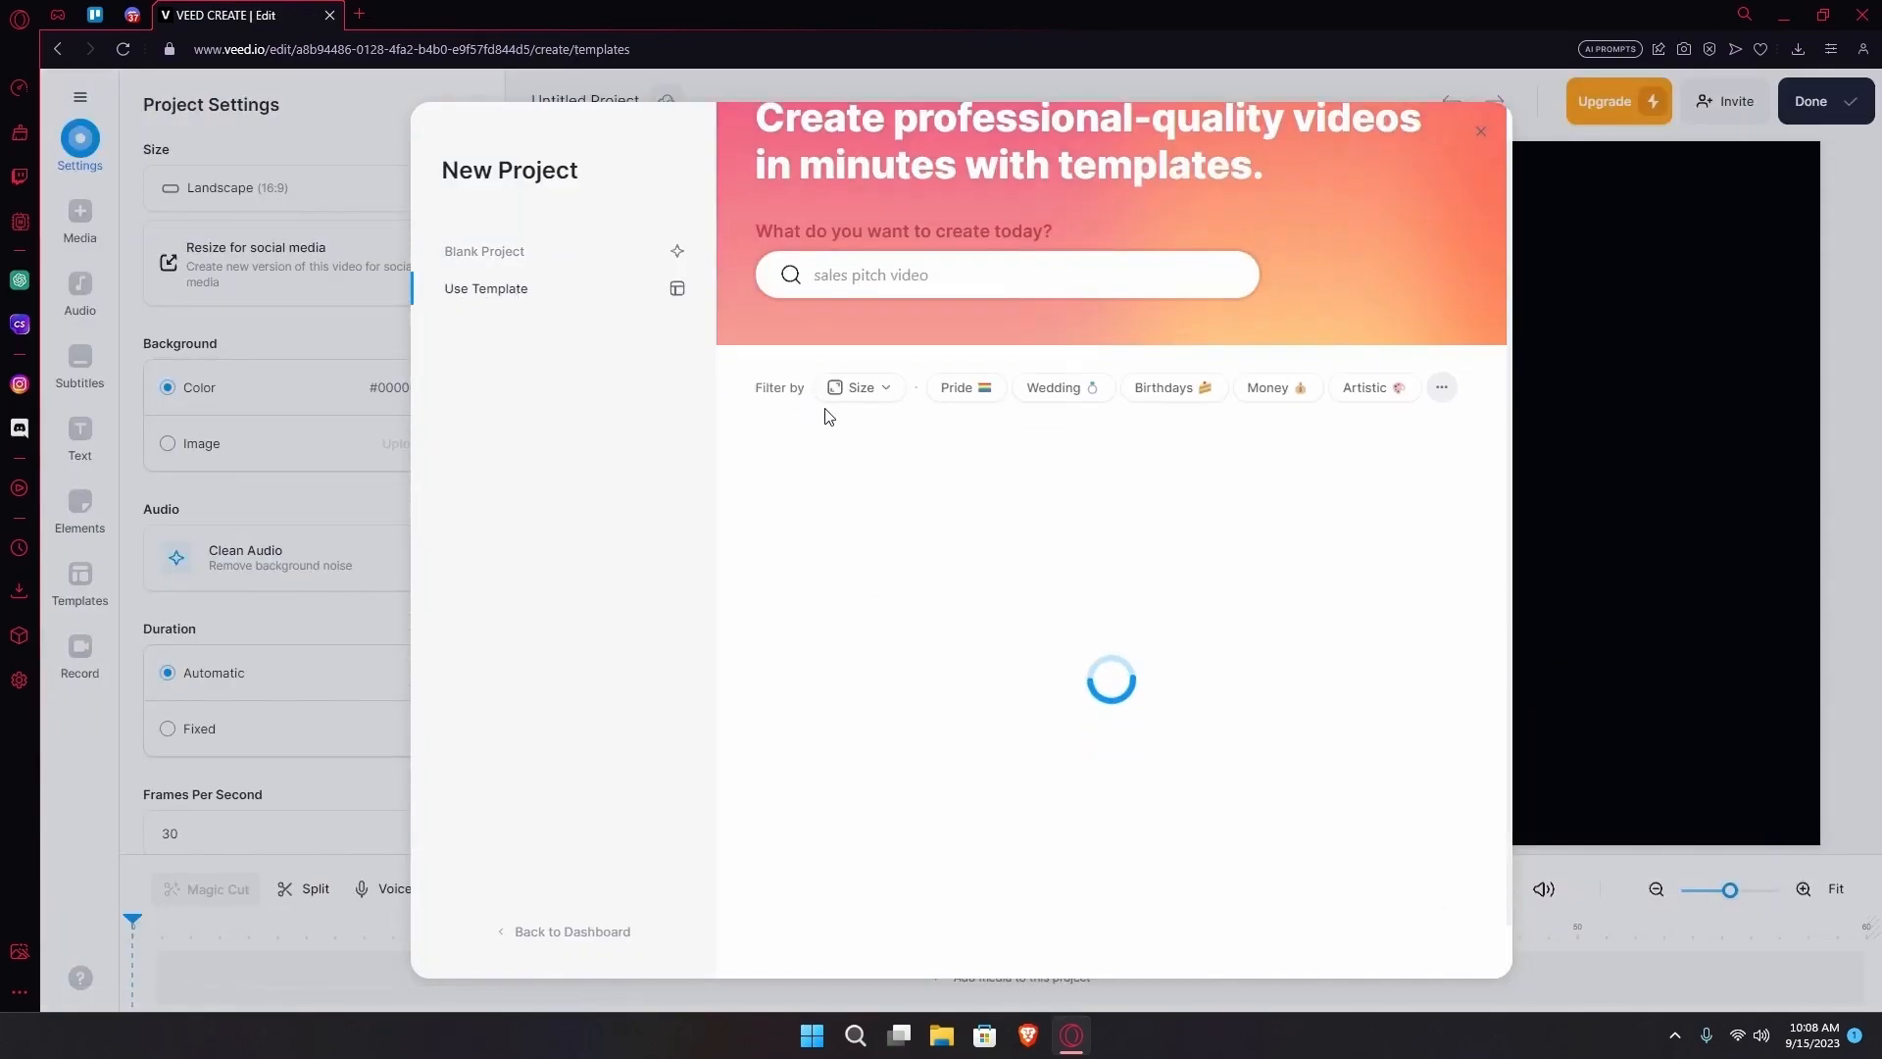
{"action": "scroll", "coordinate": [934, 424], "scroll_direction": "down", "scroll_amount": 3}
{"action": "scroll", "coordinate": [997, 469], "scroll_direction": "up", "scroll_amount": 3}
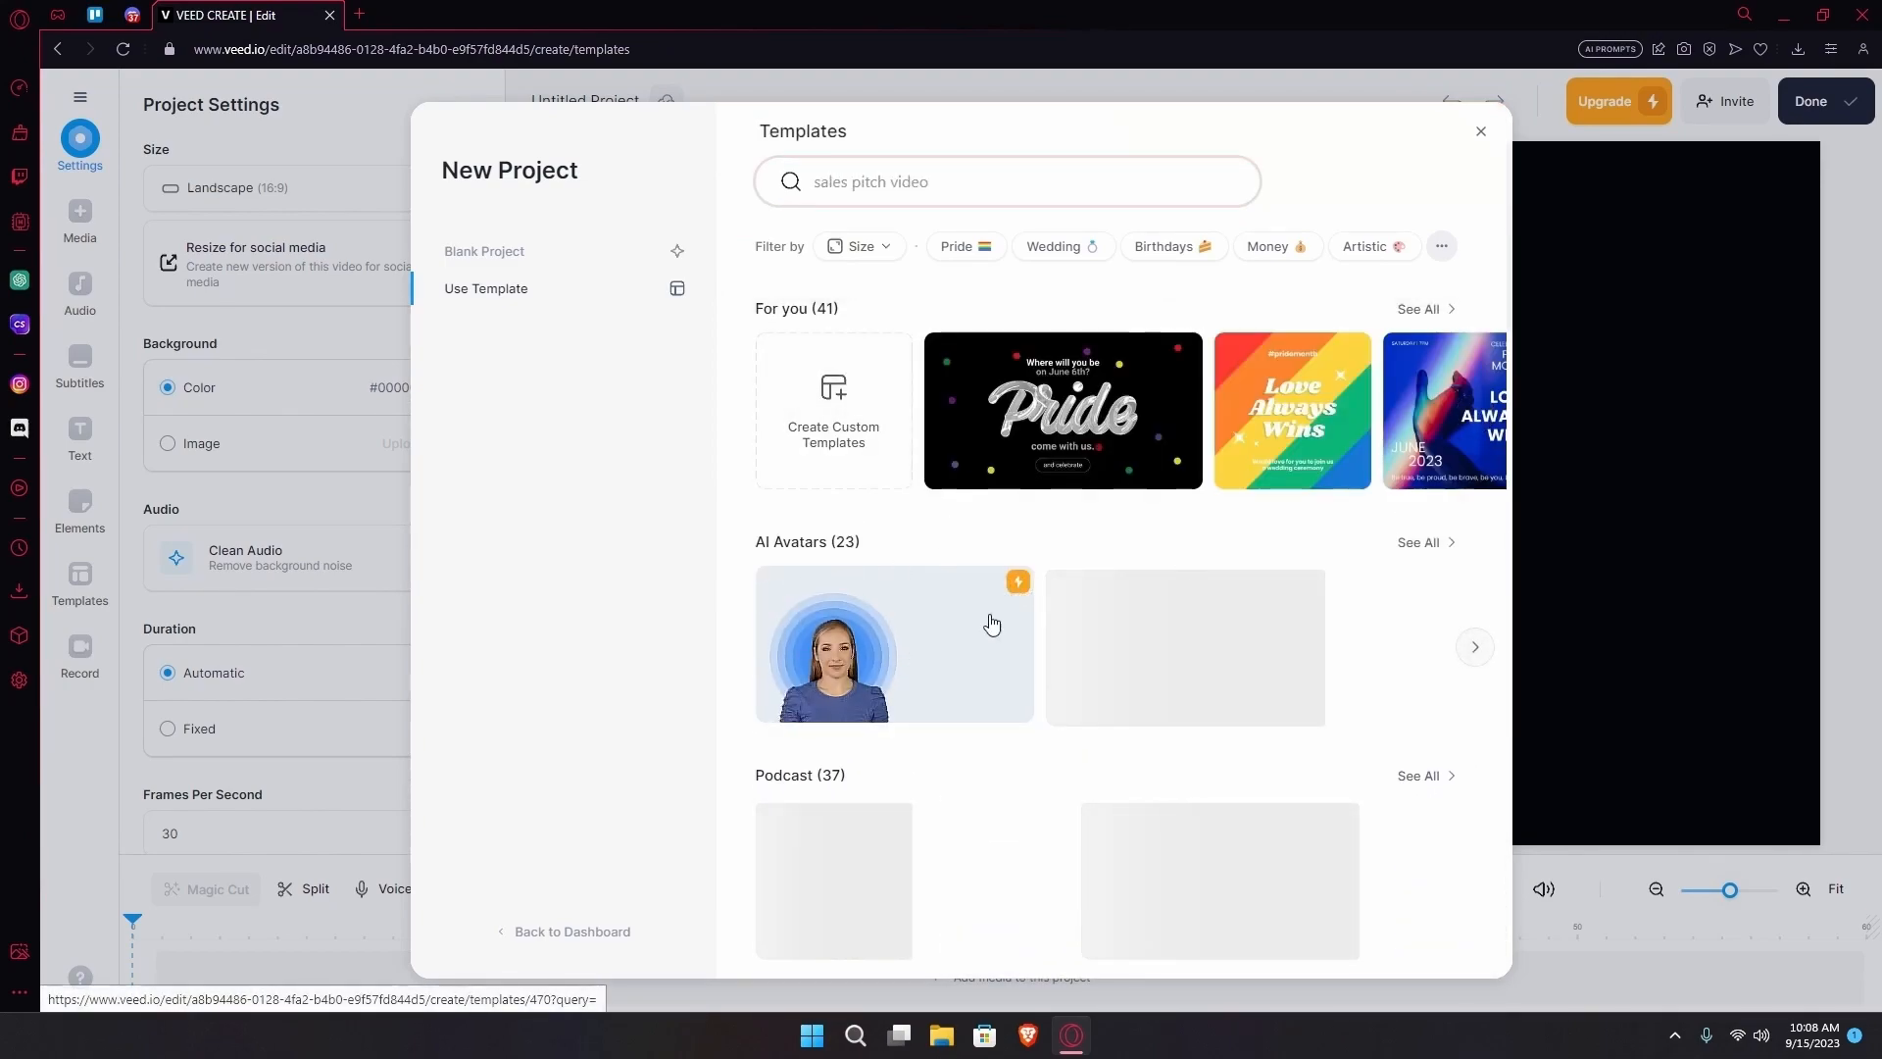
{"action": "scroll", "coordinate": [735, 471], "scroll_direction": "up", "scroll_amount": 2}
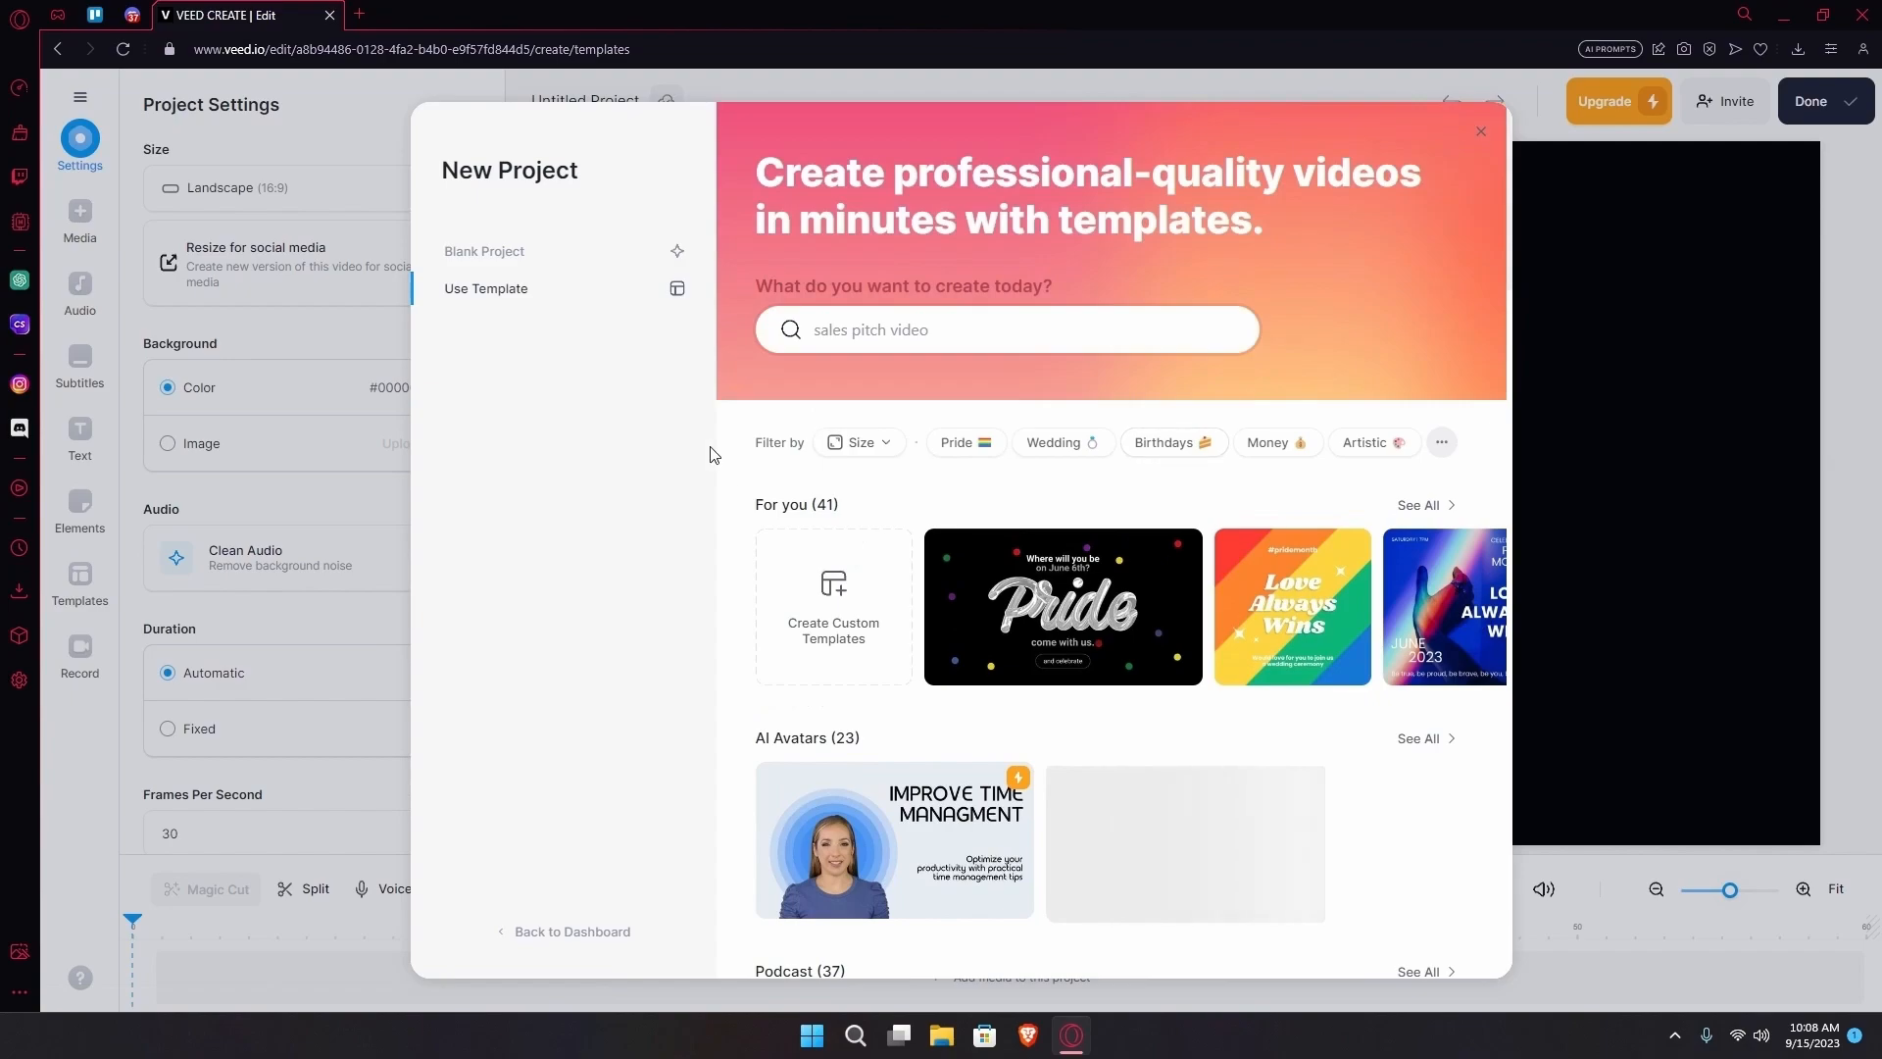
- Return to a blank project and upload the mixkit-waterfall MP4 from the recently downloaded files
{"action": "left_click", "coordinate": [552, 261]}
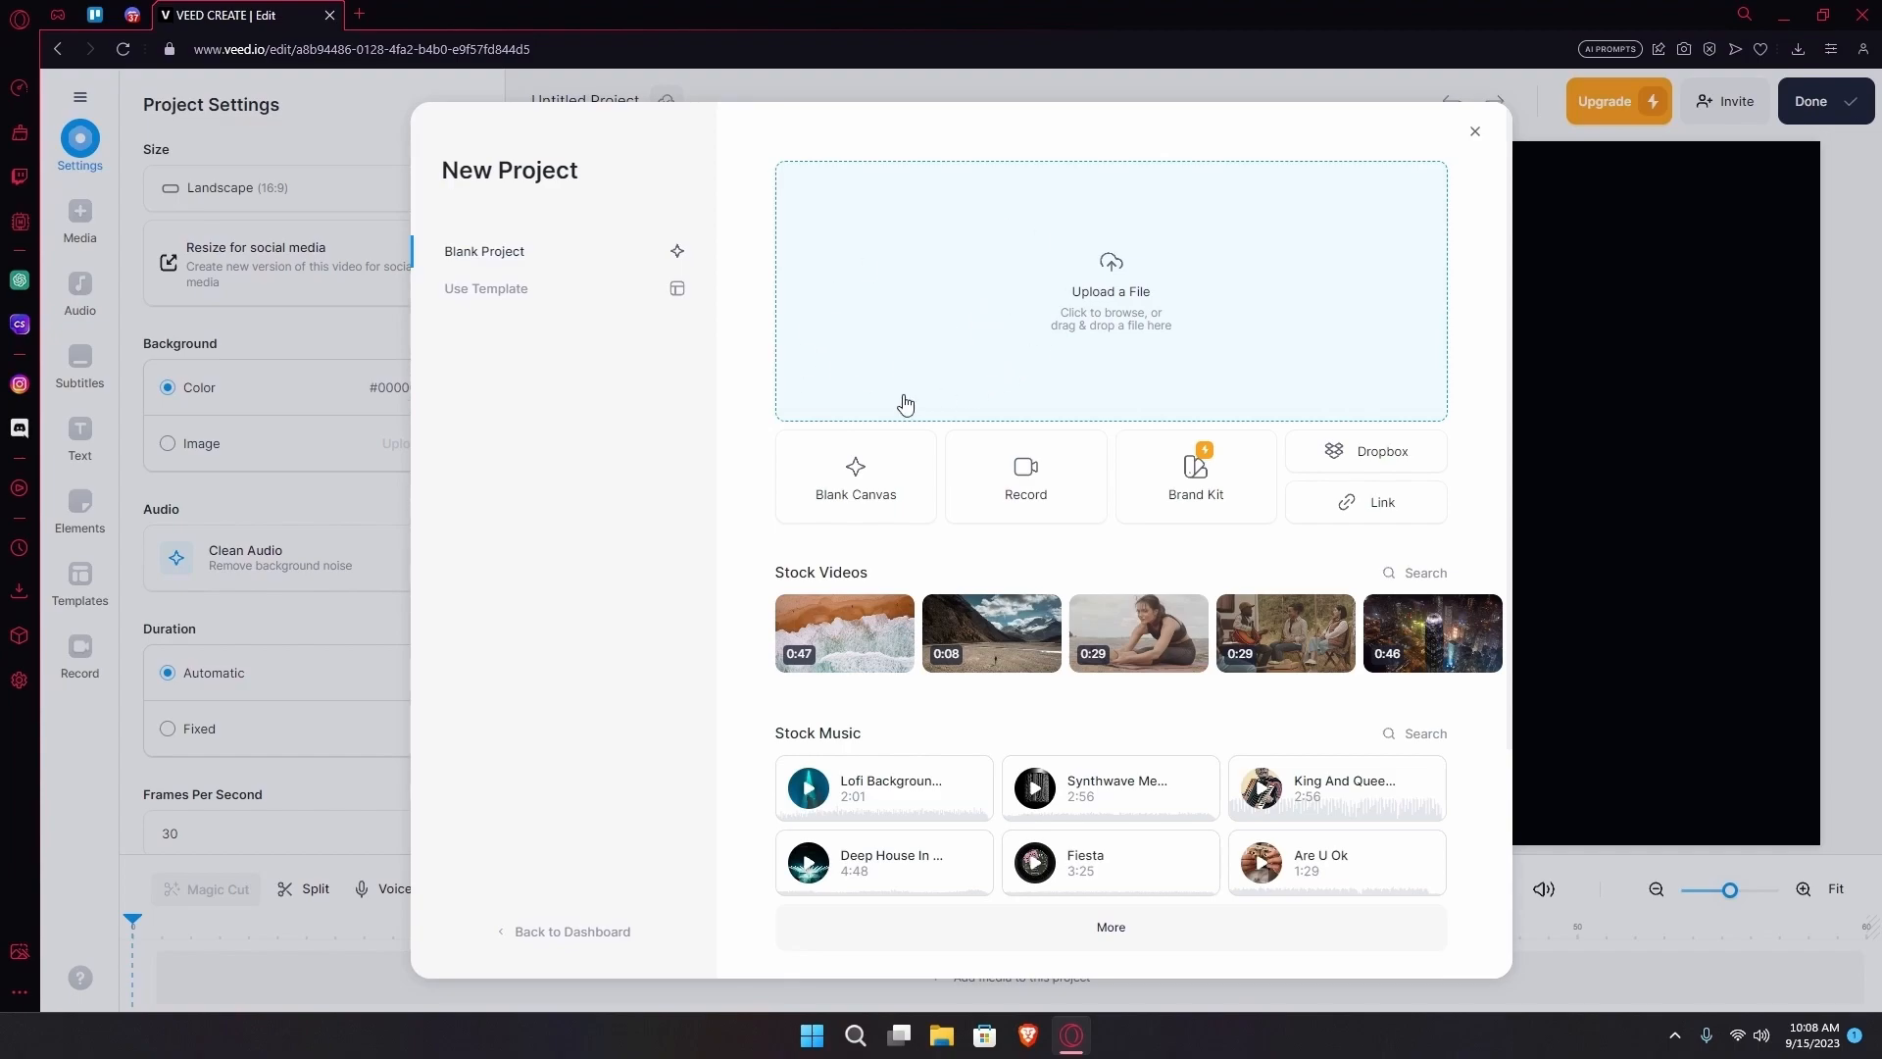
{"action": "left_click", "coordinate": [1040, 334]}
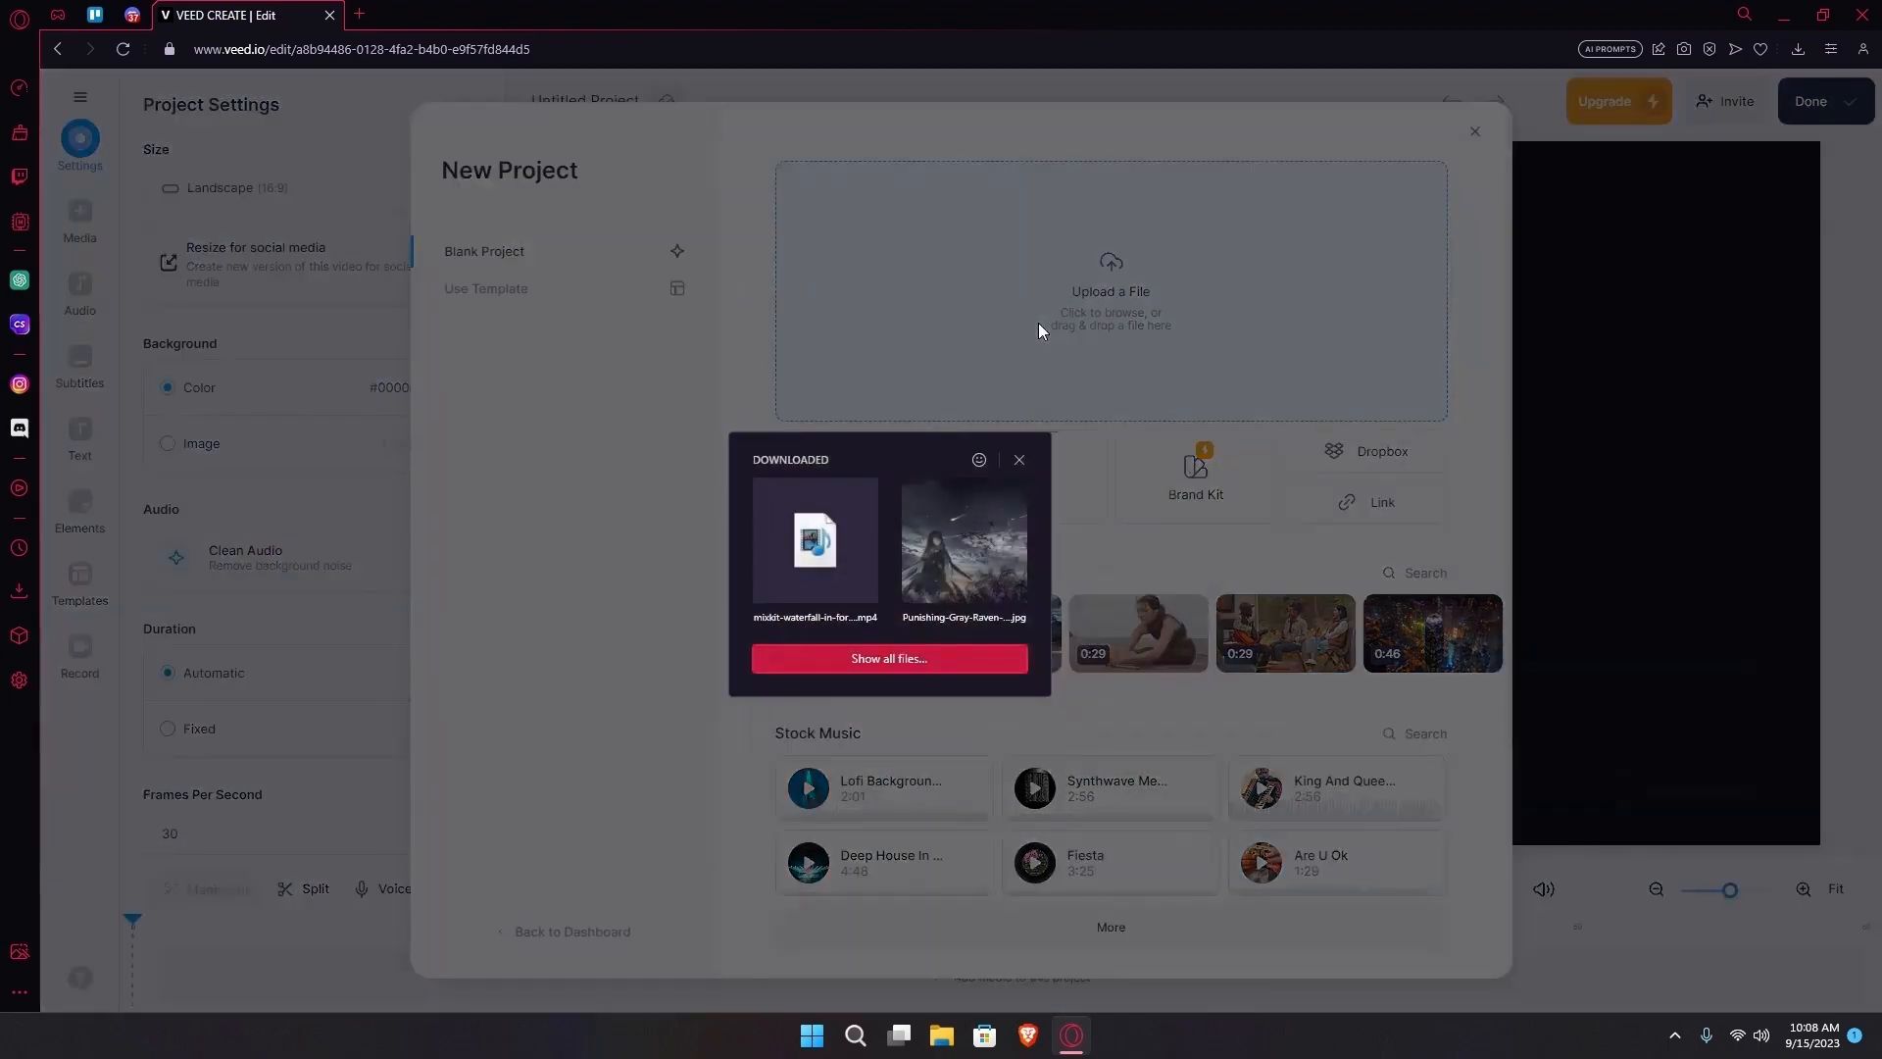
{"action": "left_click_drag", "start_coordinate": [817, 539], "coordinate": [811, 298]}
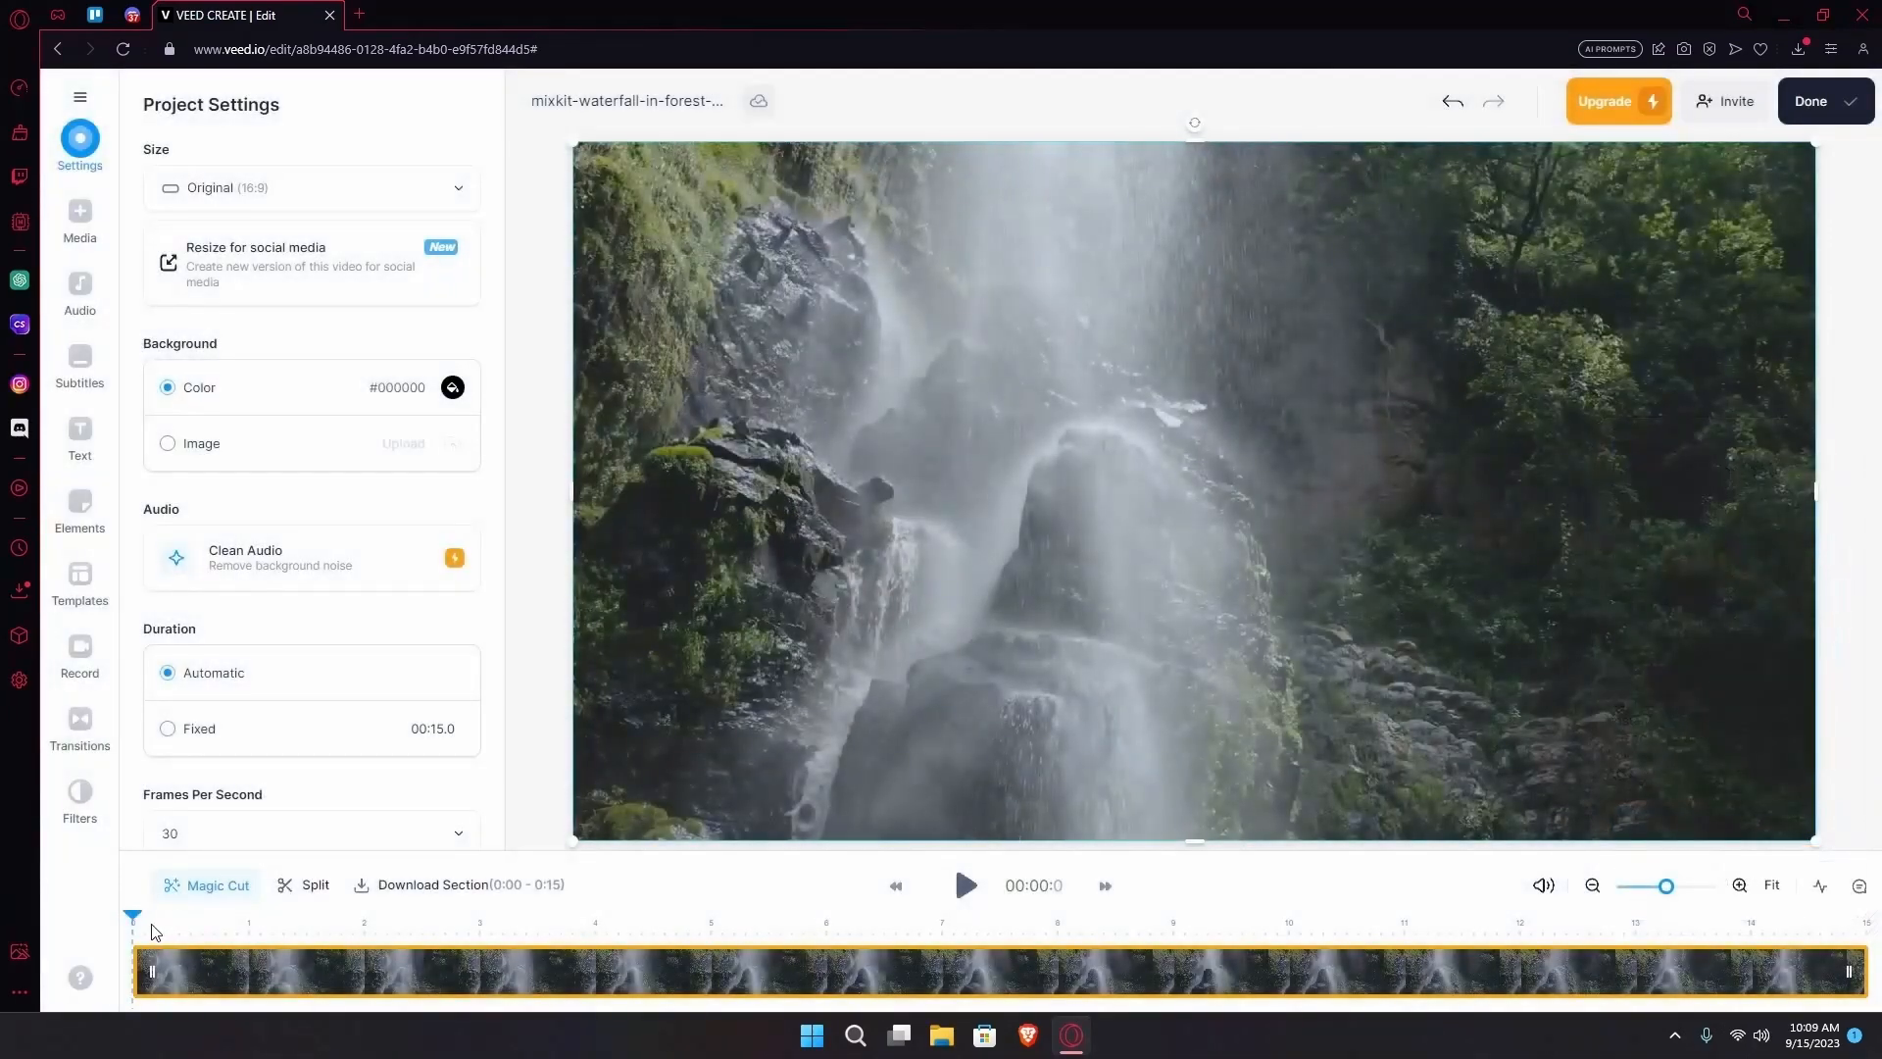
- Scrub the playhead along the waterfall clip to the 9-second mark
{"action": "left_click_drag", "start_coordinate": [139, 916], "coordinate": [232, 915]}
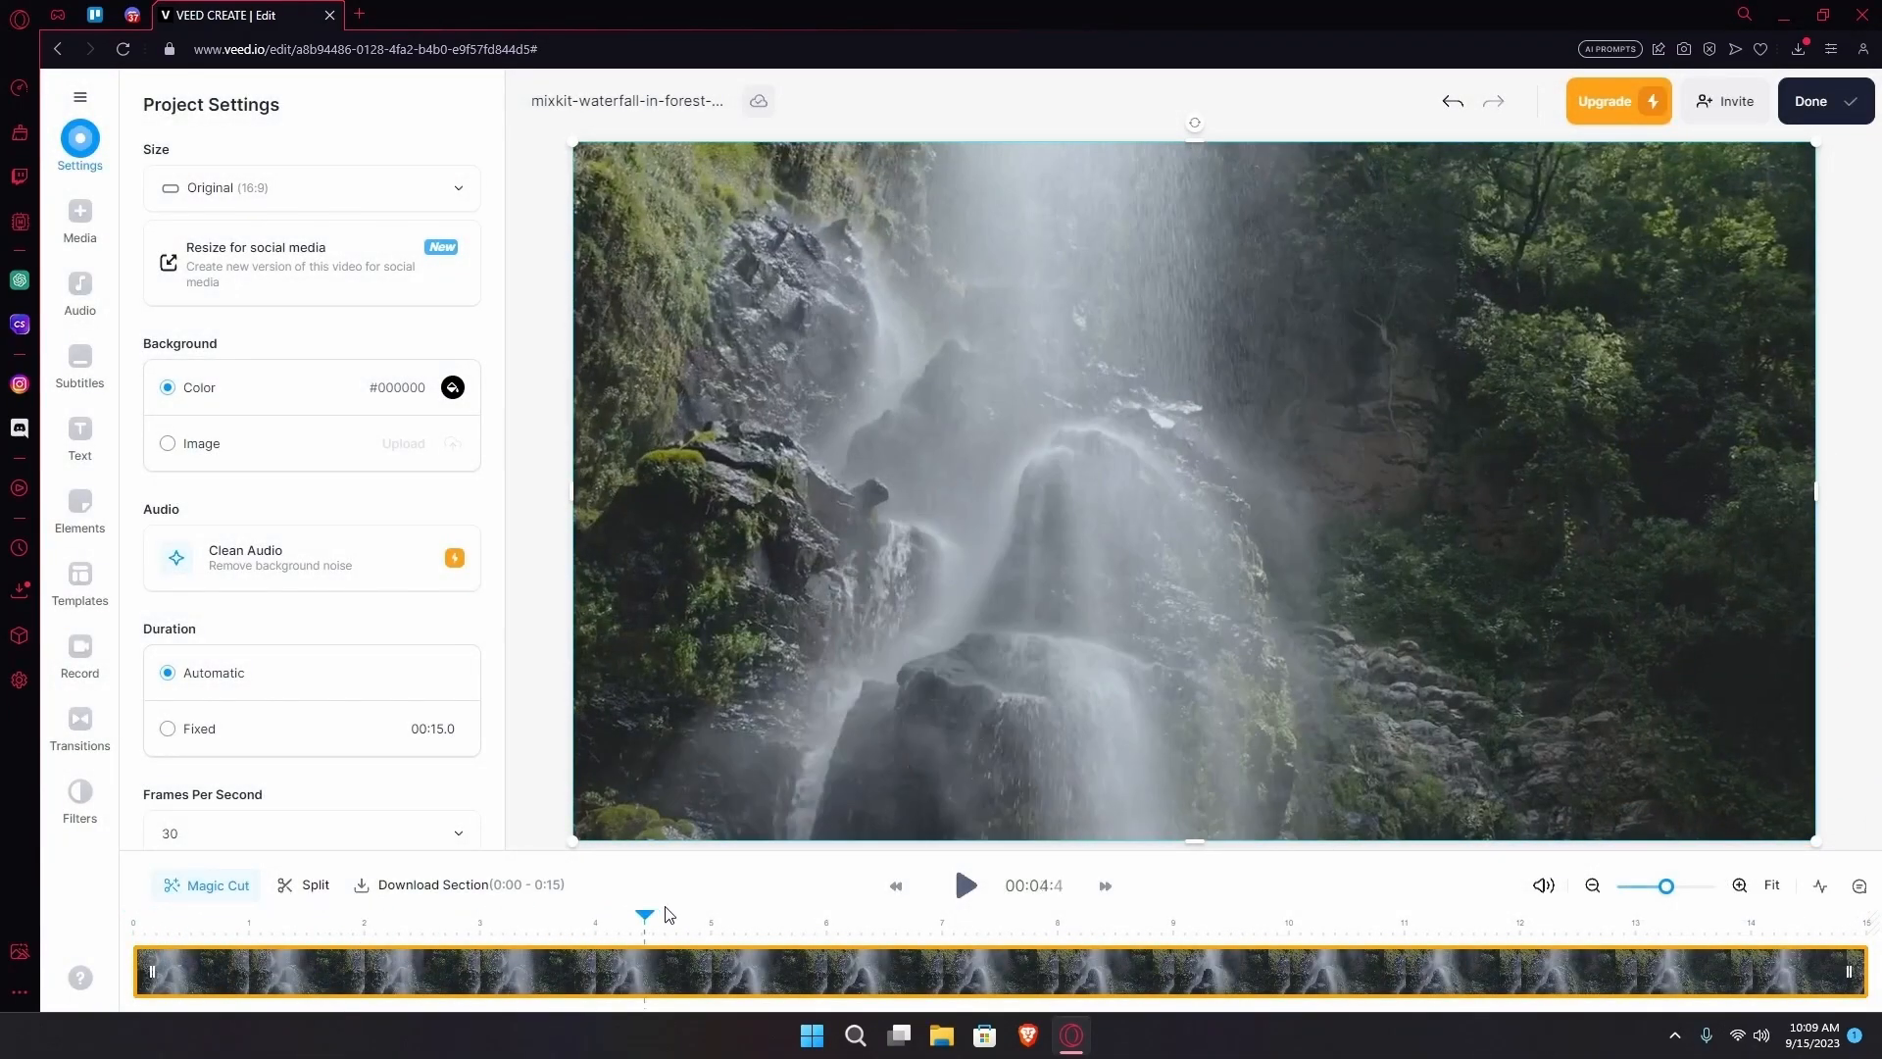
{"action": "left_click_drag", "start_coordinate": [921, 928], "coordinate": [1175, 927]}
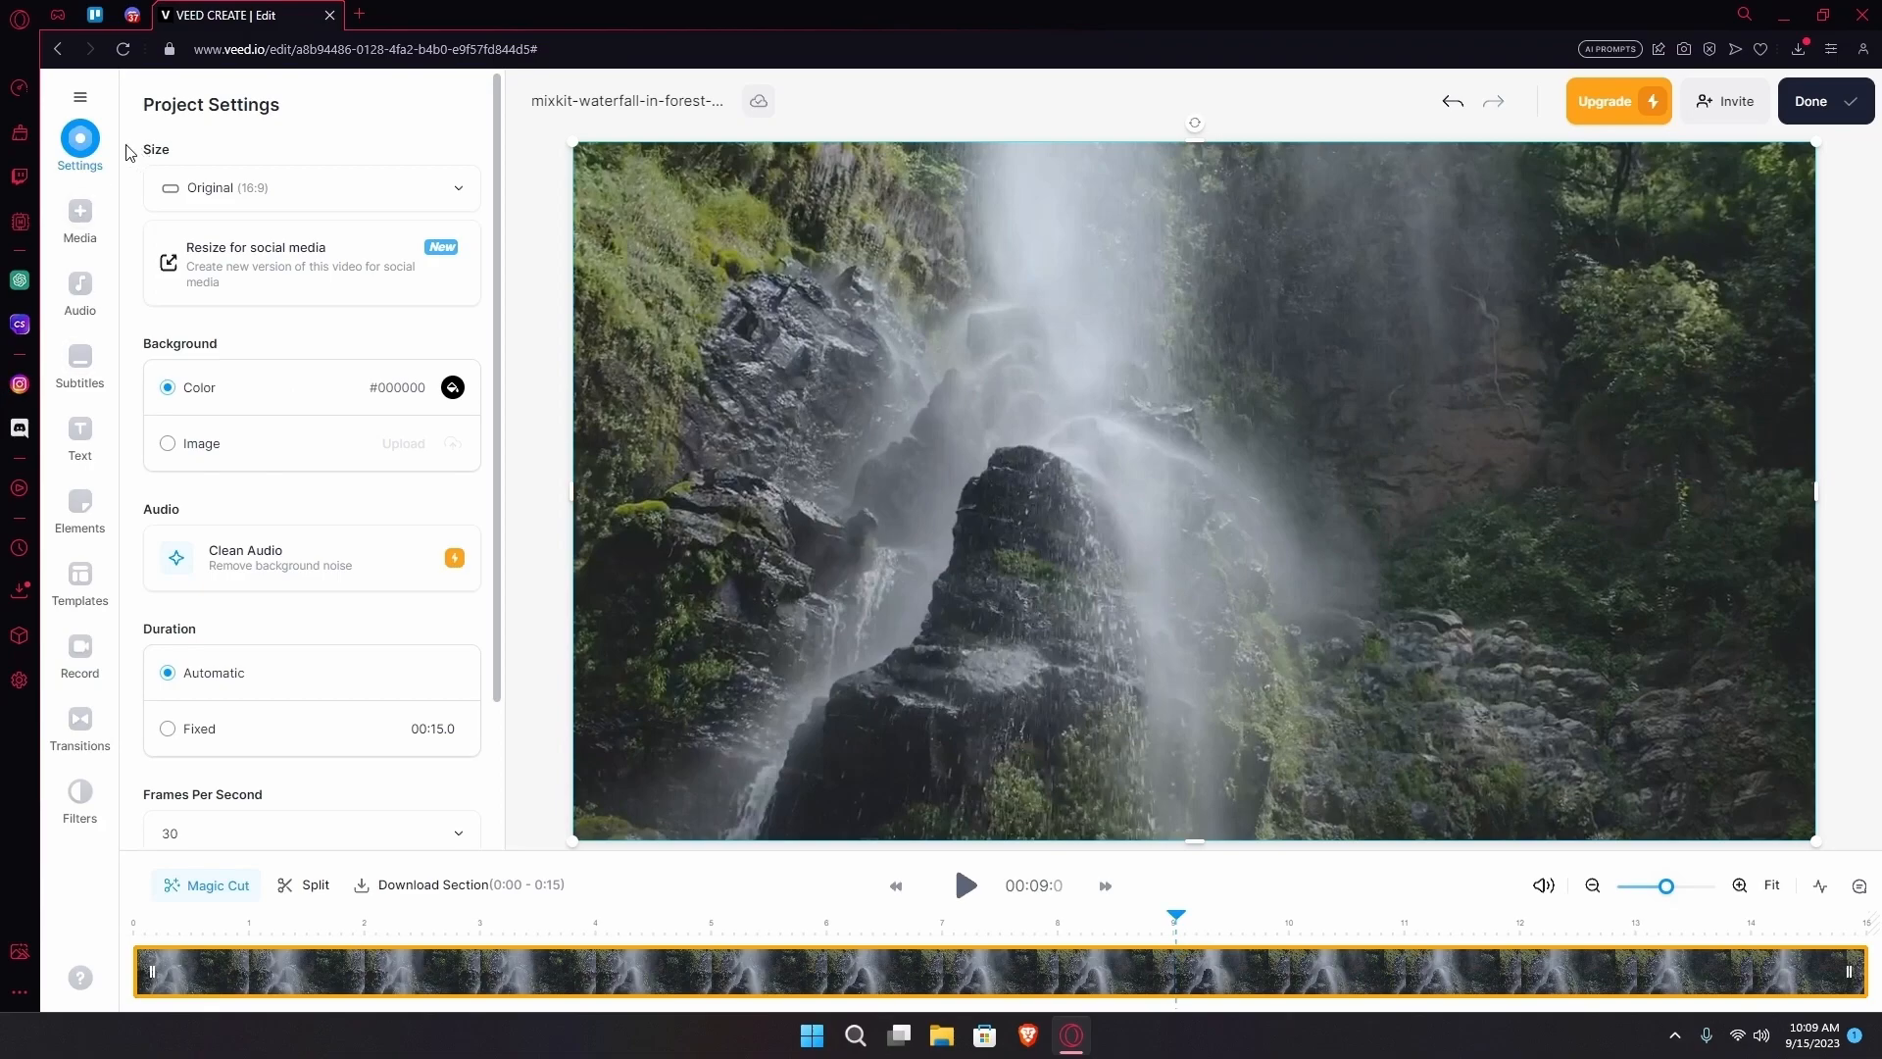
- Look through the project settings, keeping the Original (16:9) size, and set the frame rate to 60 frames per second
{"action": "left_click", "coordinate": [307, 187]}
{"action": "left_click", "coordinate": [307, 186]}
{"action": "scroll", "coordinate": [249, 391], "scroll_direction": "down", "scroll_amount": 1}
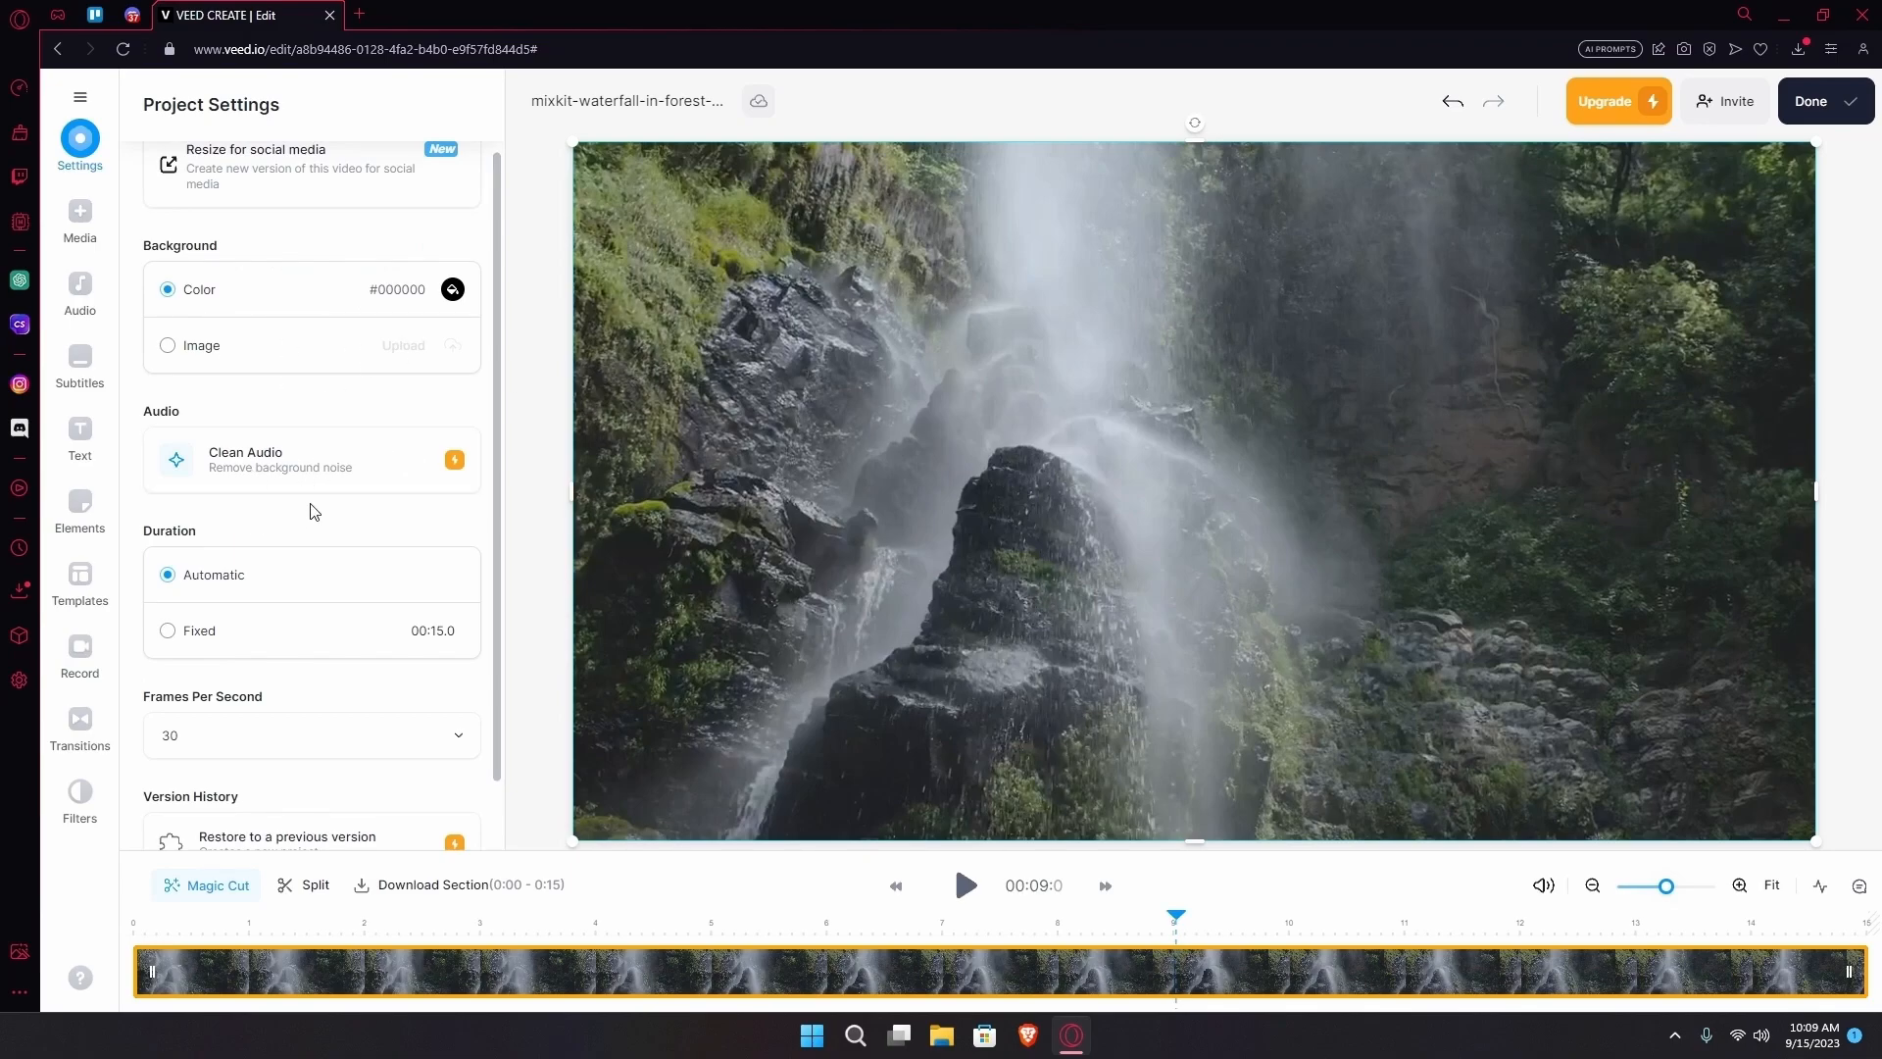
{"action": "scroll", "coordinate": [169, 520], "scroll_direction": "down", "scroll_amount": 1}
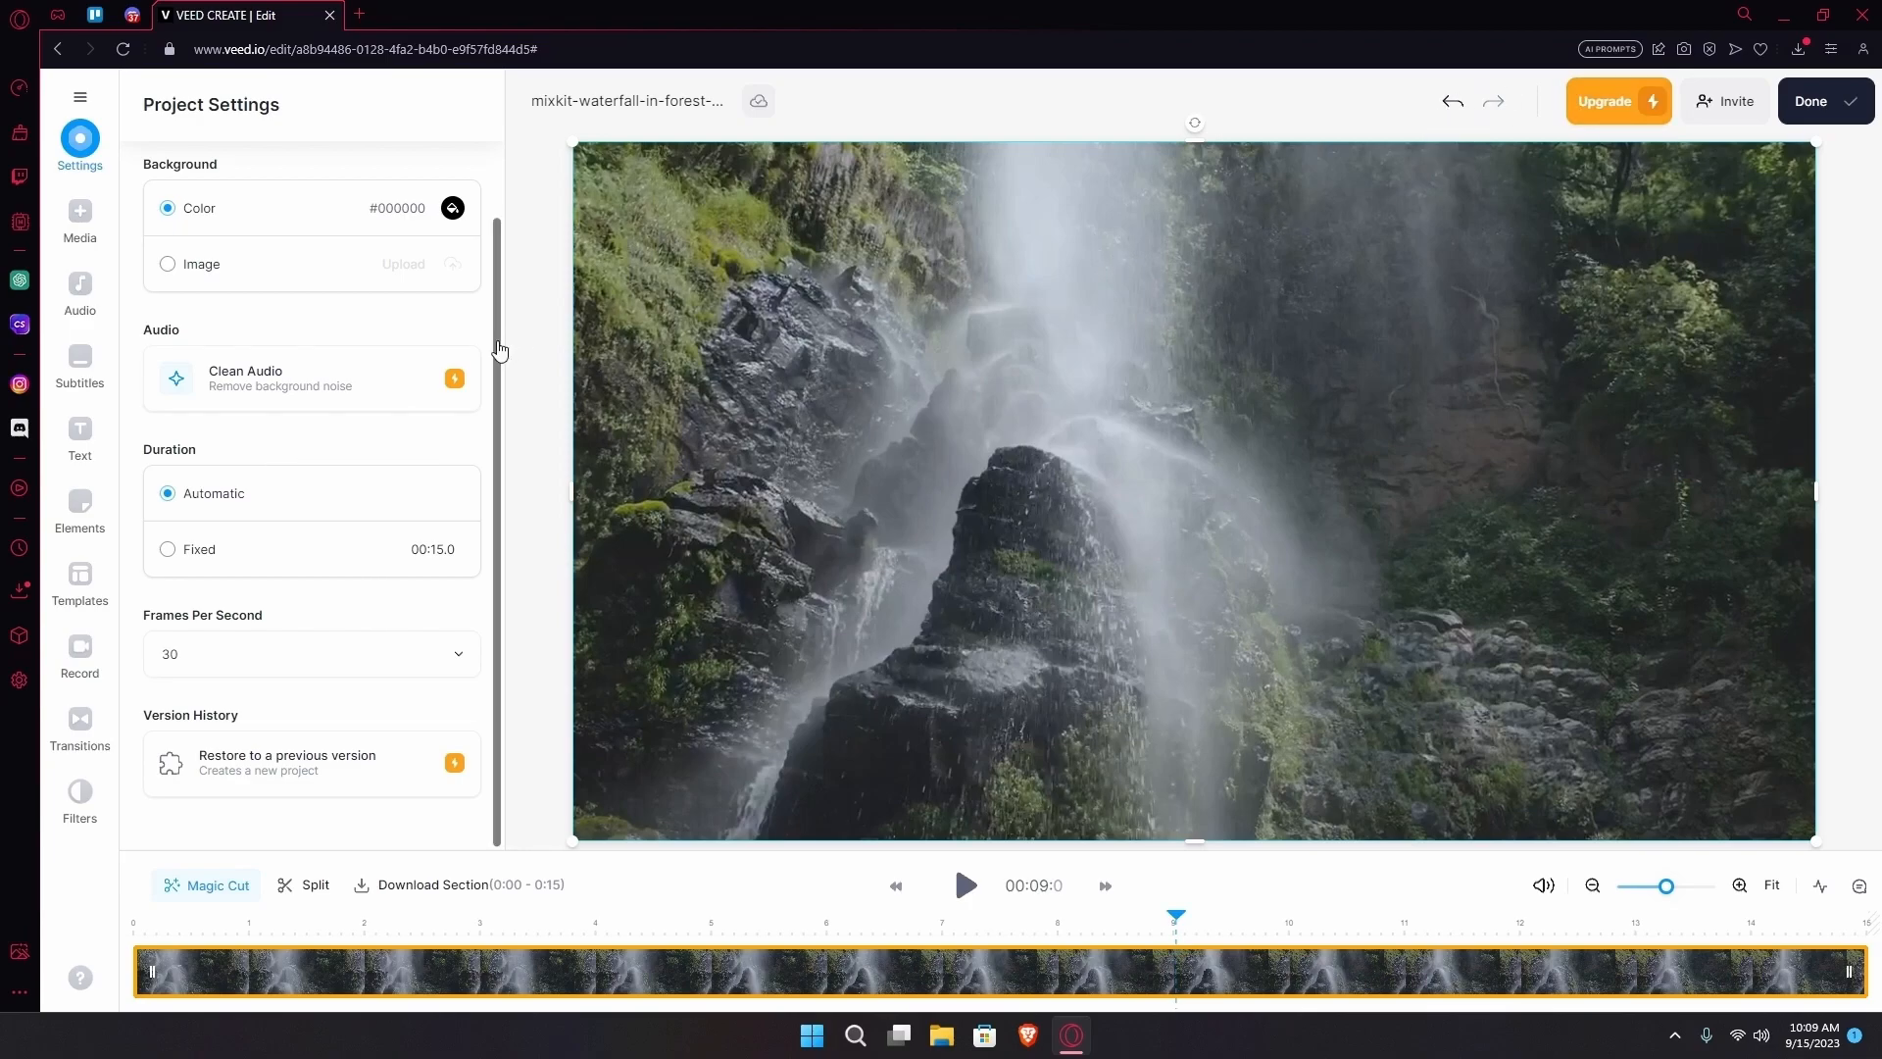
{"action": "left_click", "coordinate": [209, 655]}
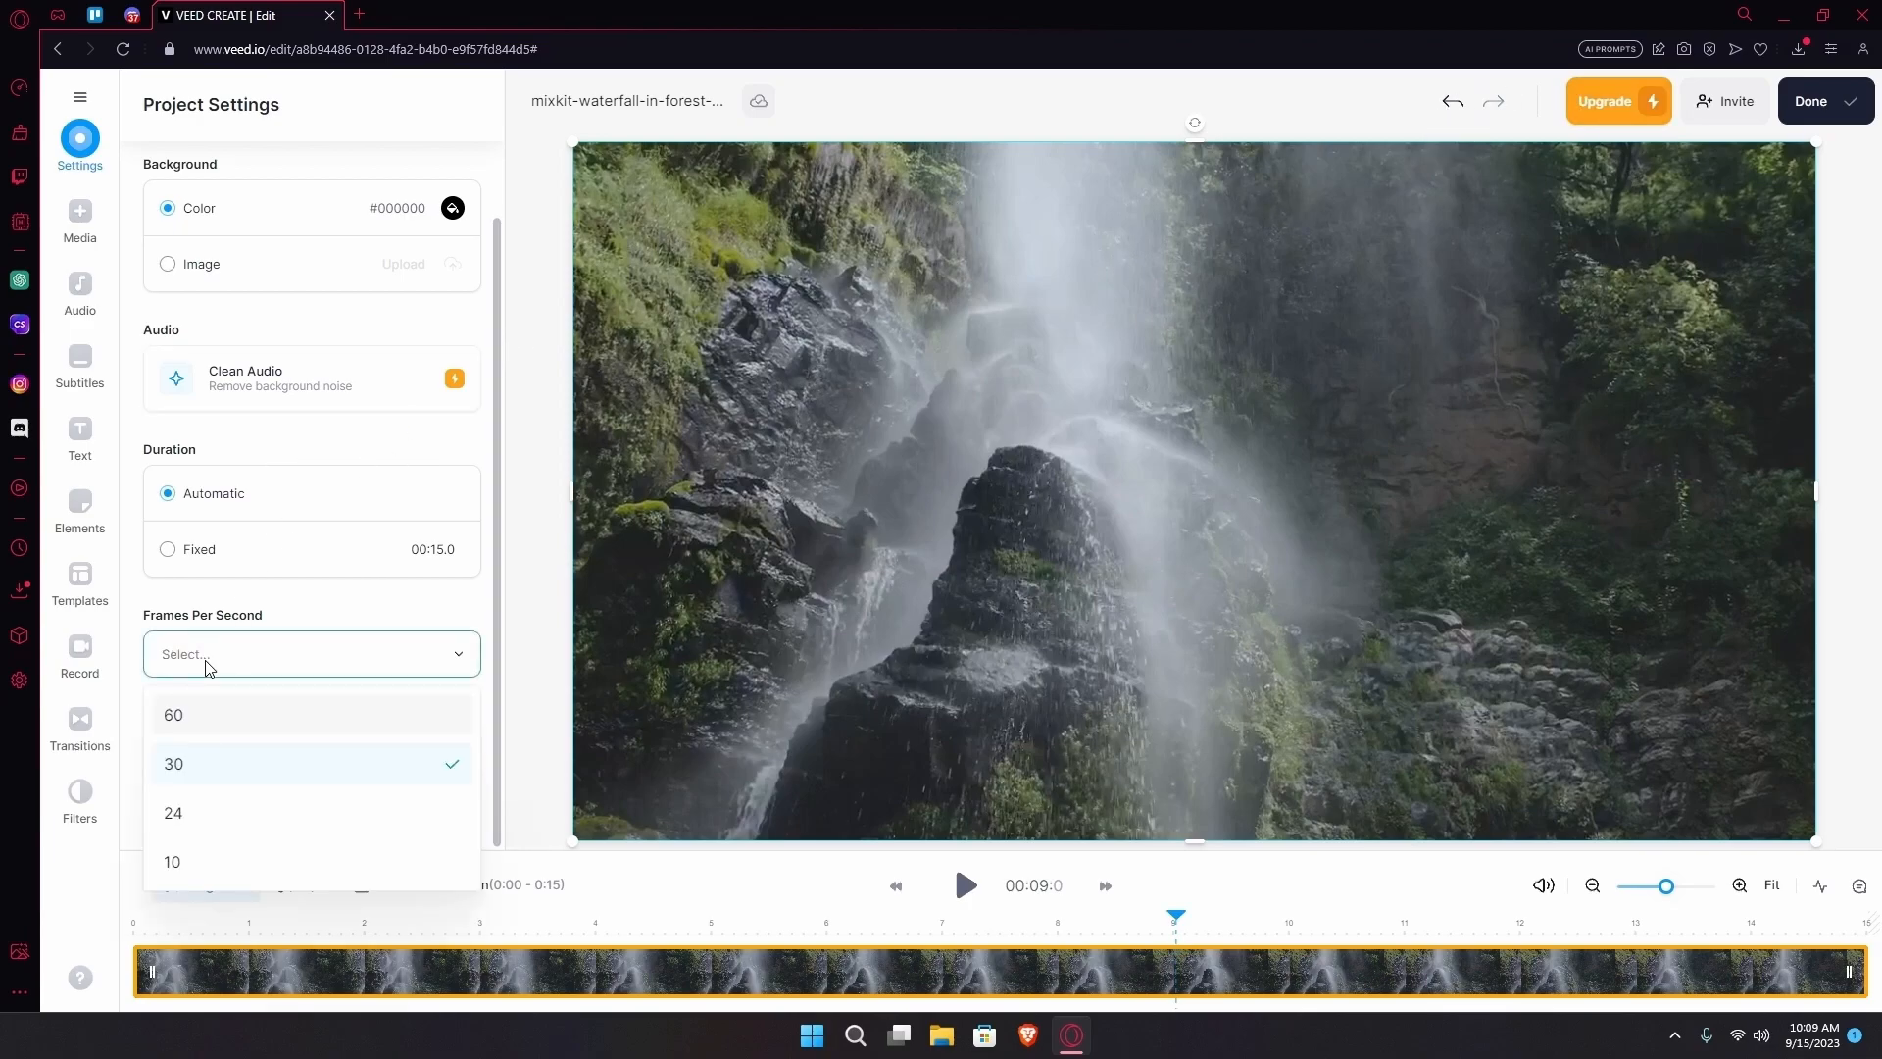
{"action": "left_click", "coordinate": [255, 738]}
{"action": "scroll", "coordinate": [289, 652], "scroll_direction": "up", "scroll_amount": 2}
{"action": "scroll", "coordinate": [285, 595], "scroll_direction": "down", "scroll_amount": 2}
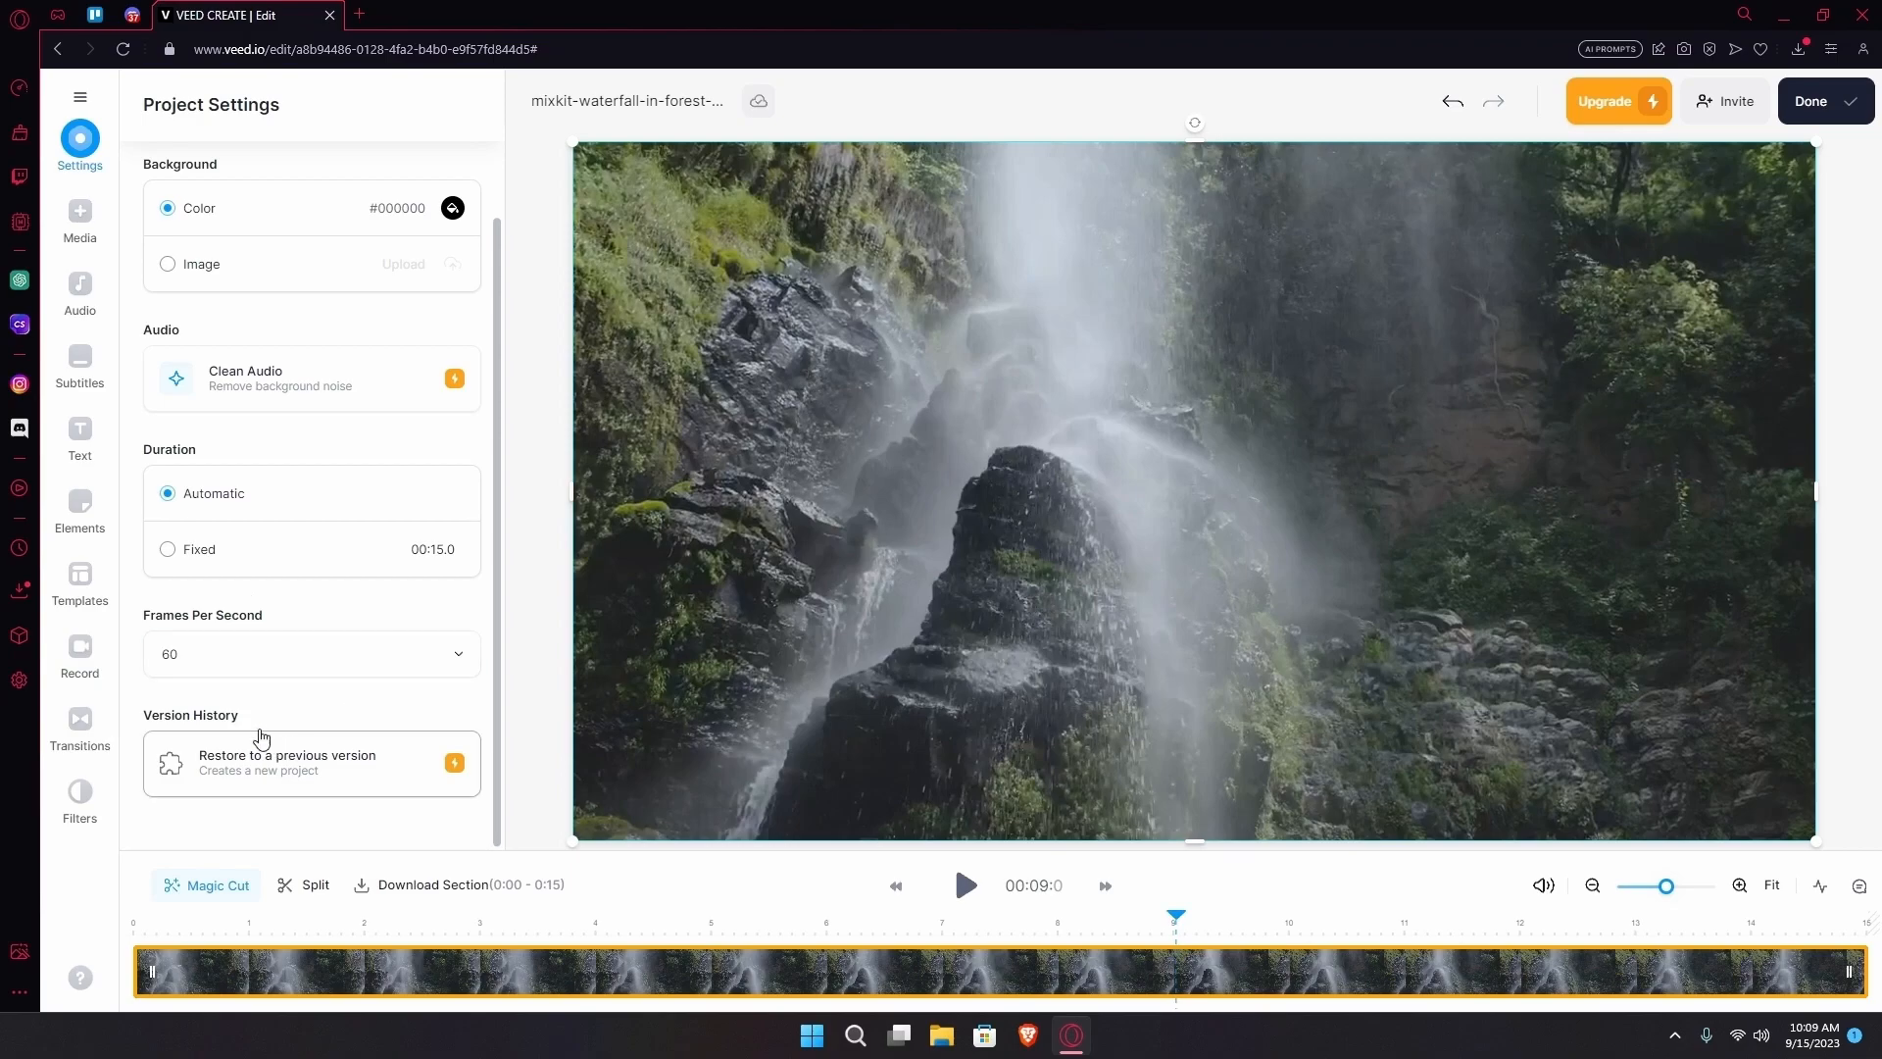
- Browse the media library's stock music and advance through its stock videos
{"action": "left_click", "coordinate": [76, 227]}
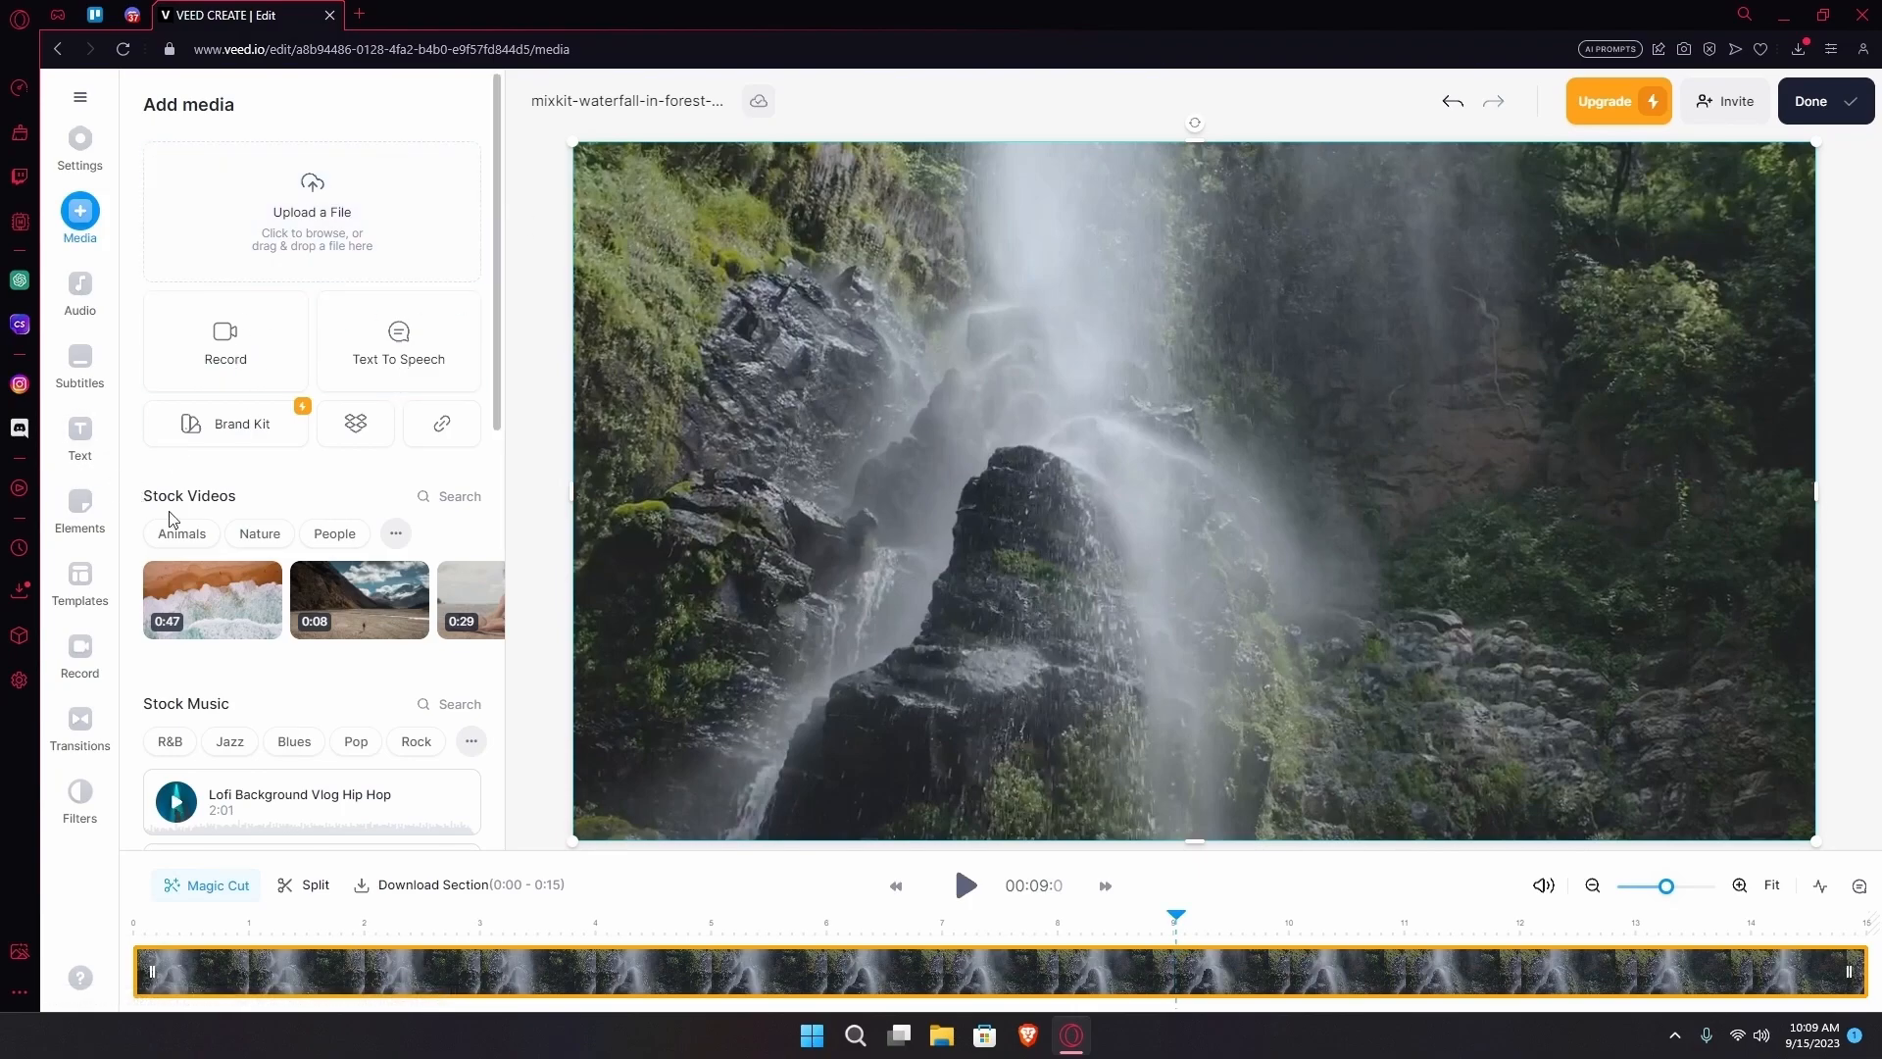
{"action": "scroll", "coordinate": [252, 521], "scroll_direction": "down", "scroll_amount": 3}
{"action": "scroll", "coordinate": [216, 243], "scroll_direction": "up", "scroll_amount": 1}
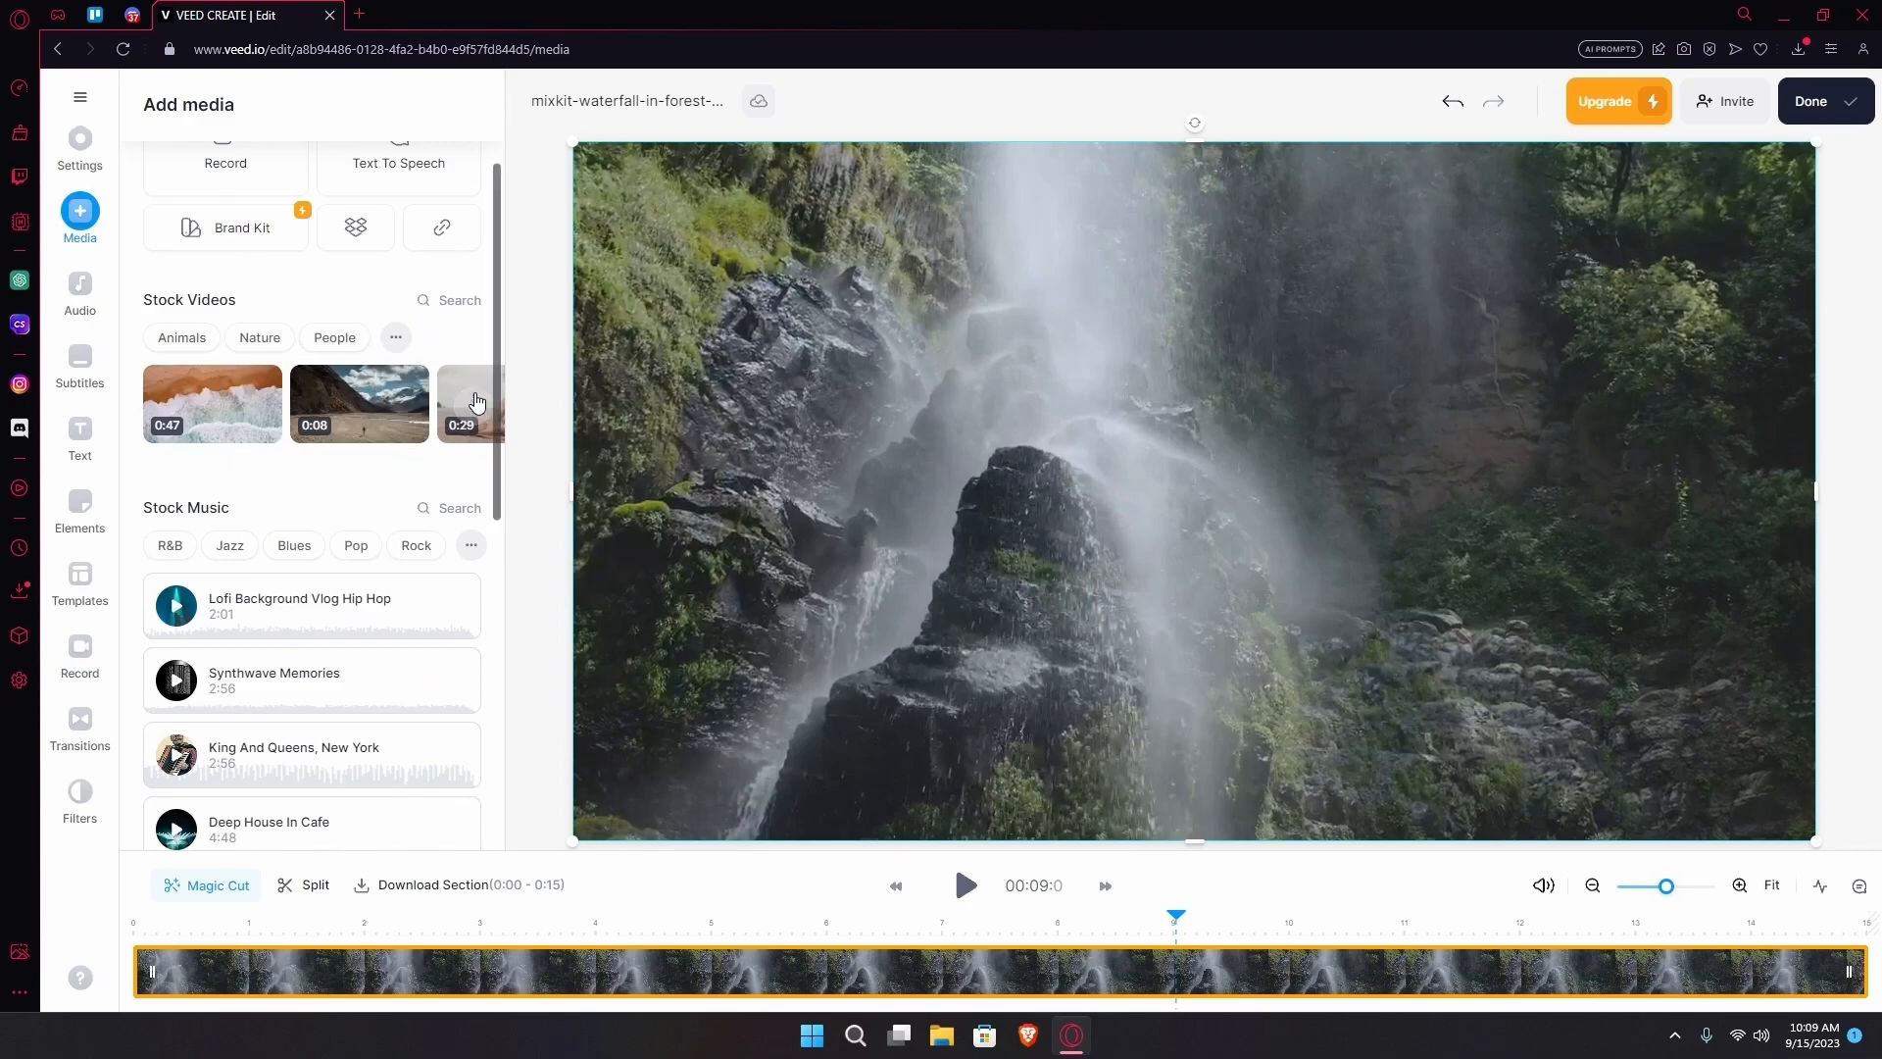
{"action": "left_click", "coordinate": [475, 404]}
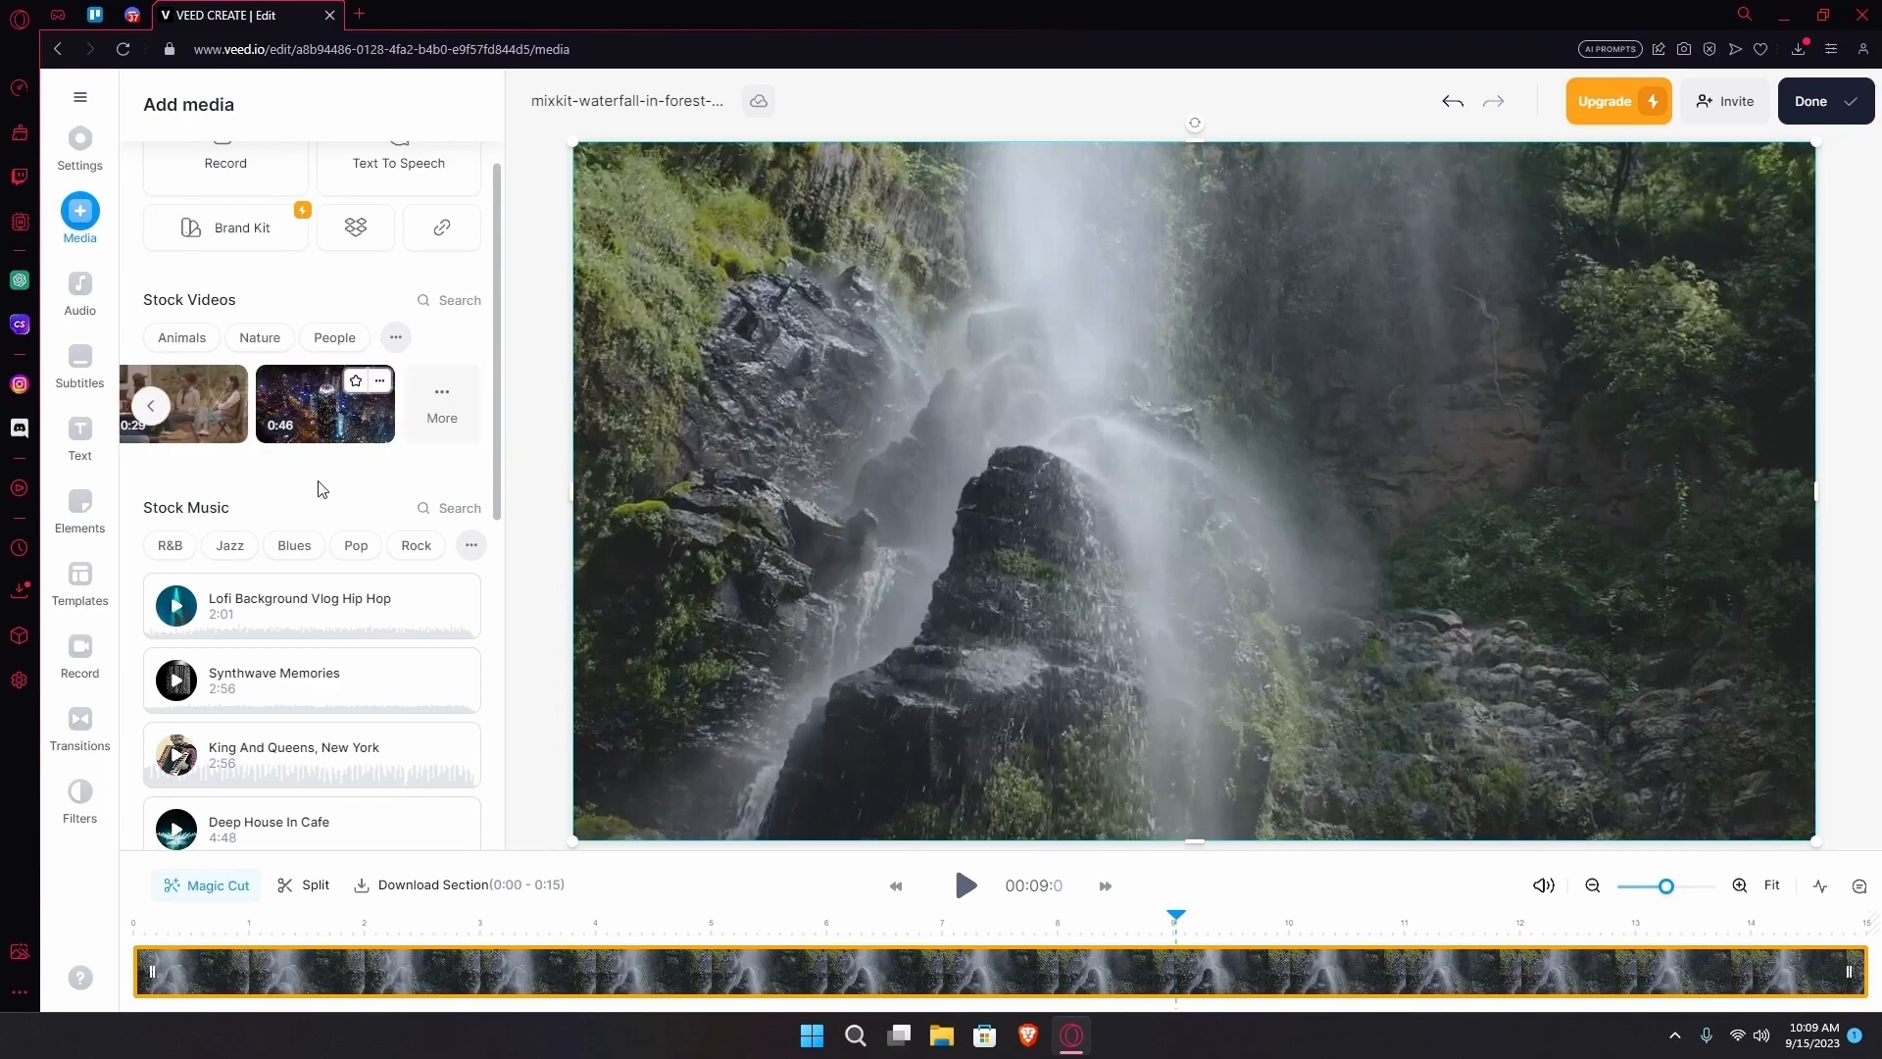
- Add the 0:46 night-time city stock video and place it directly after the waterfall clip
{"action": "left_click_drag", "start_coordinate": [387, 436], "coordinate": [1861, 974]}
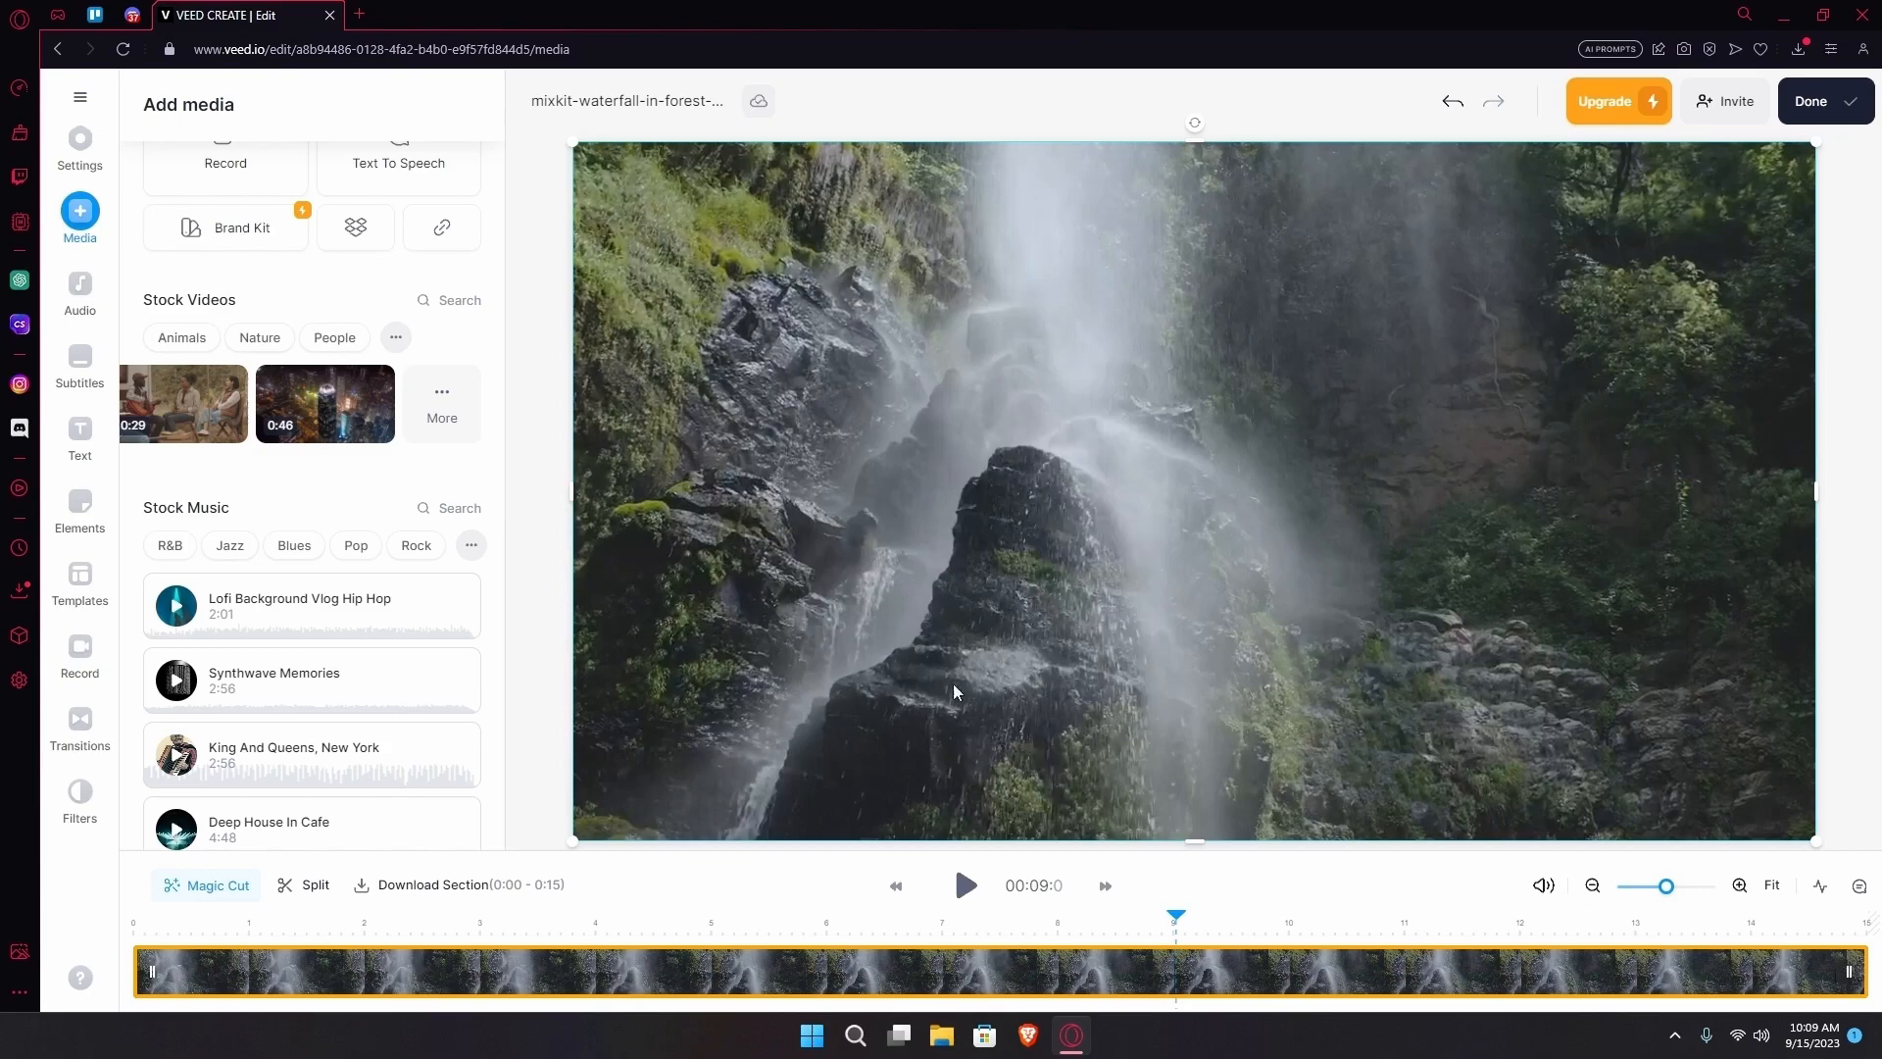
{"action": "left_click", "coordinate": [316, 418]}
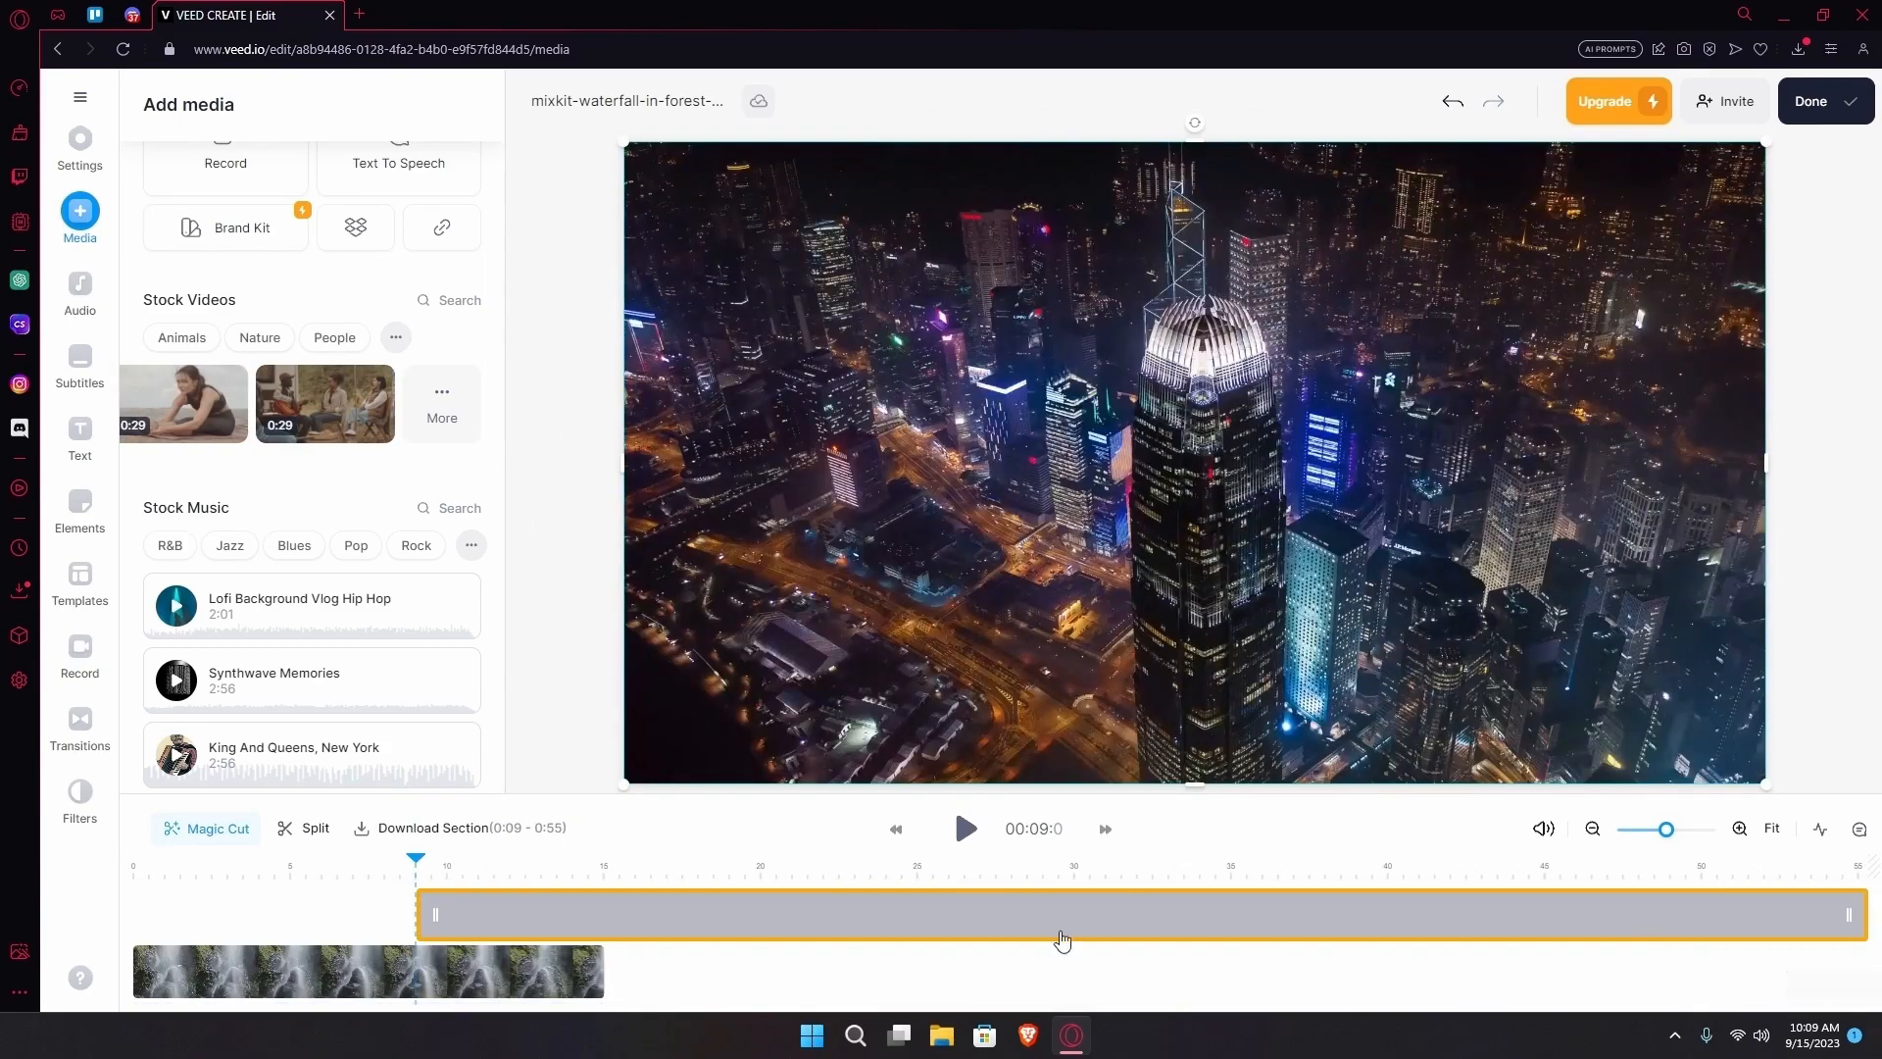
{"action": "left_click_drag", "start_coordinate": [432, 913], "coordinate": [136, 912]}
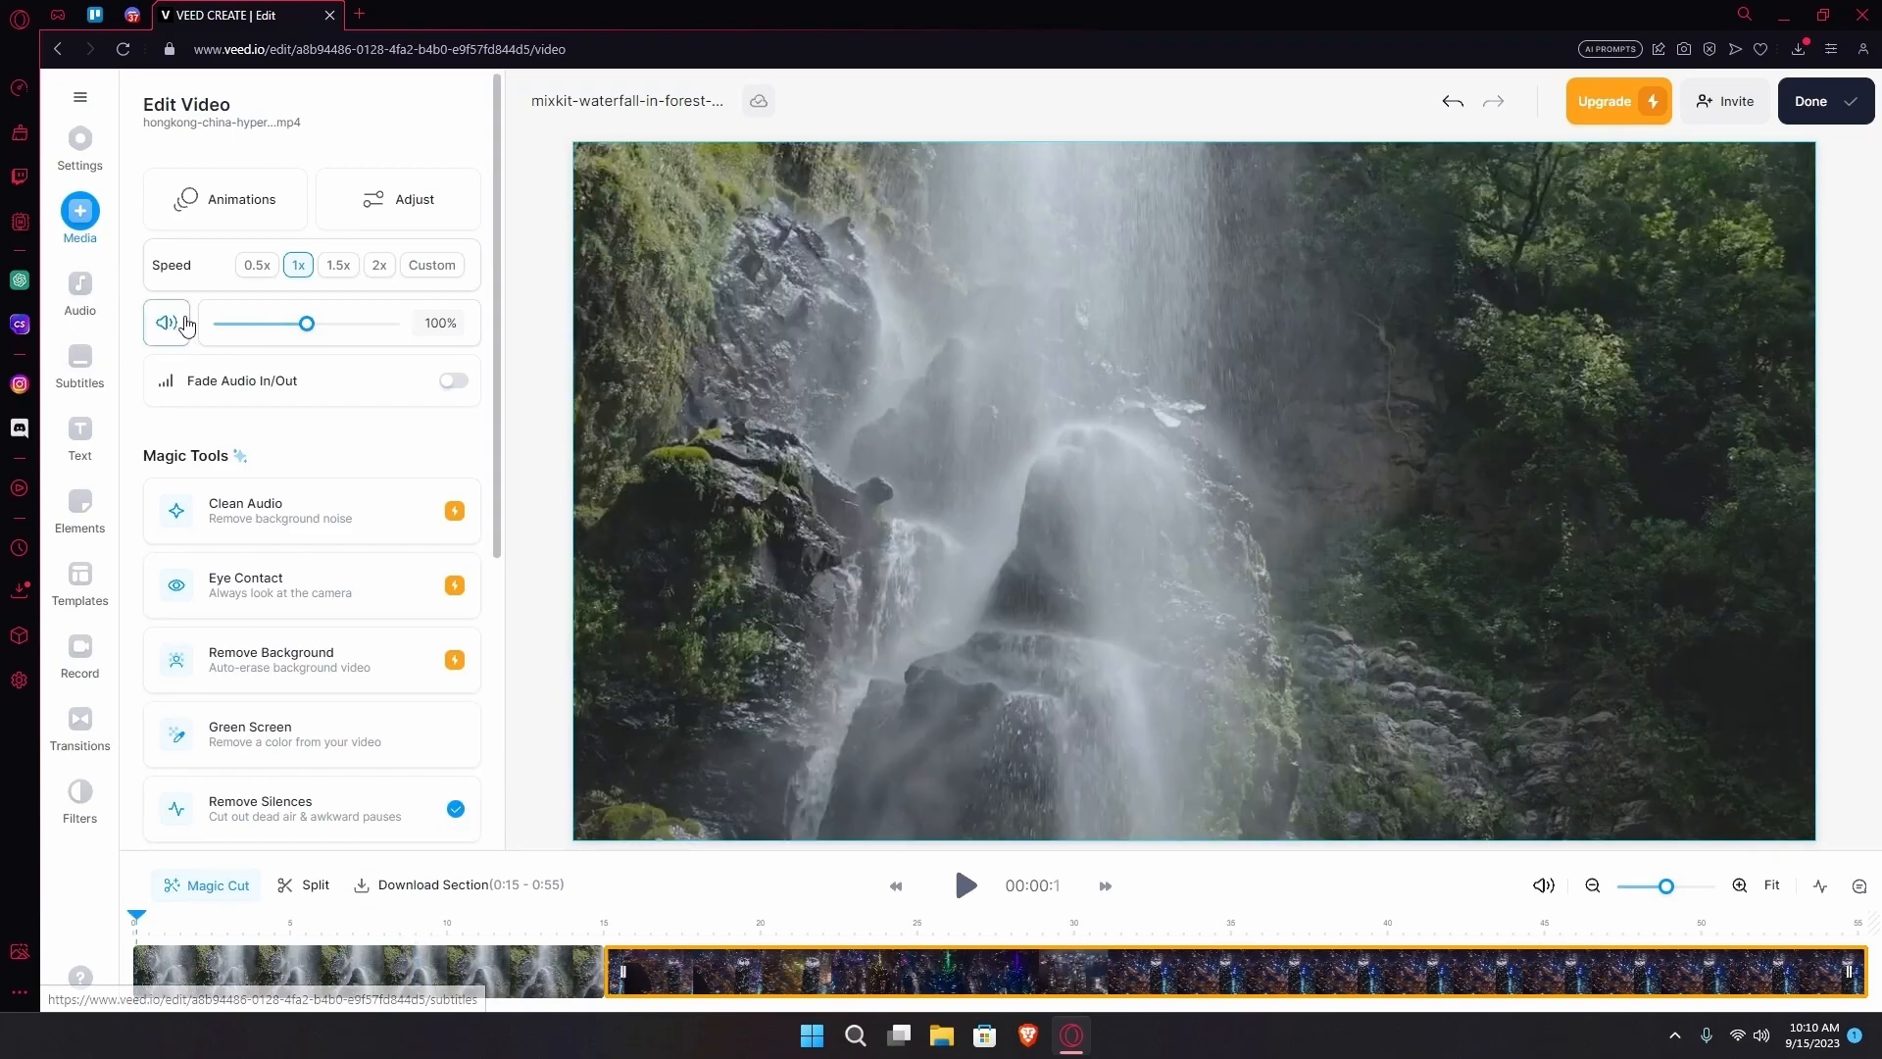
- Add the Lofi Background Vlog Hip Hop stock track and trim it to the end of the video at 00:55.3
{"action": "left_click", "coordinate": [81, 289]}
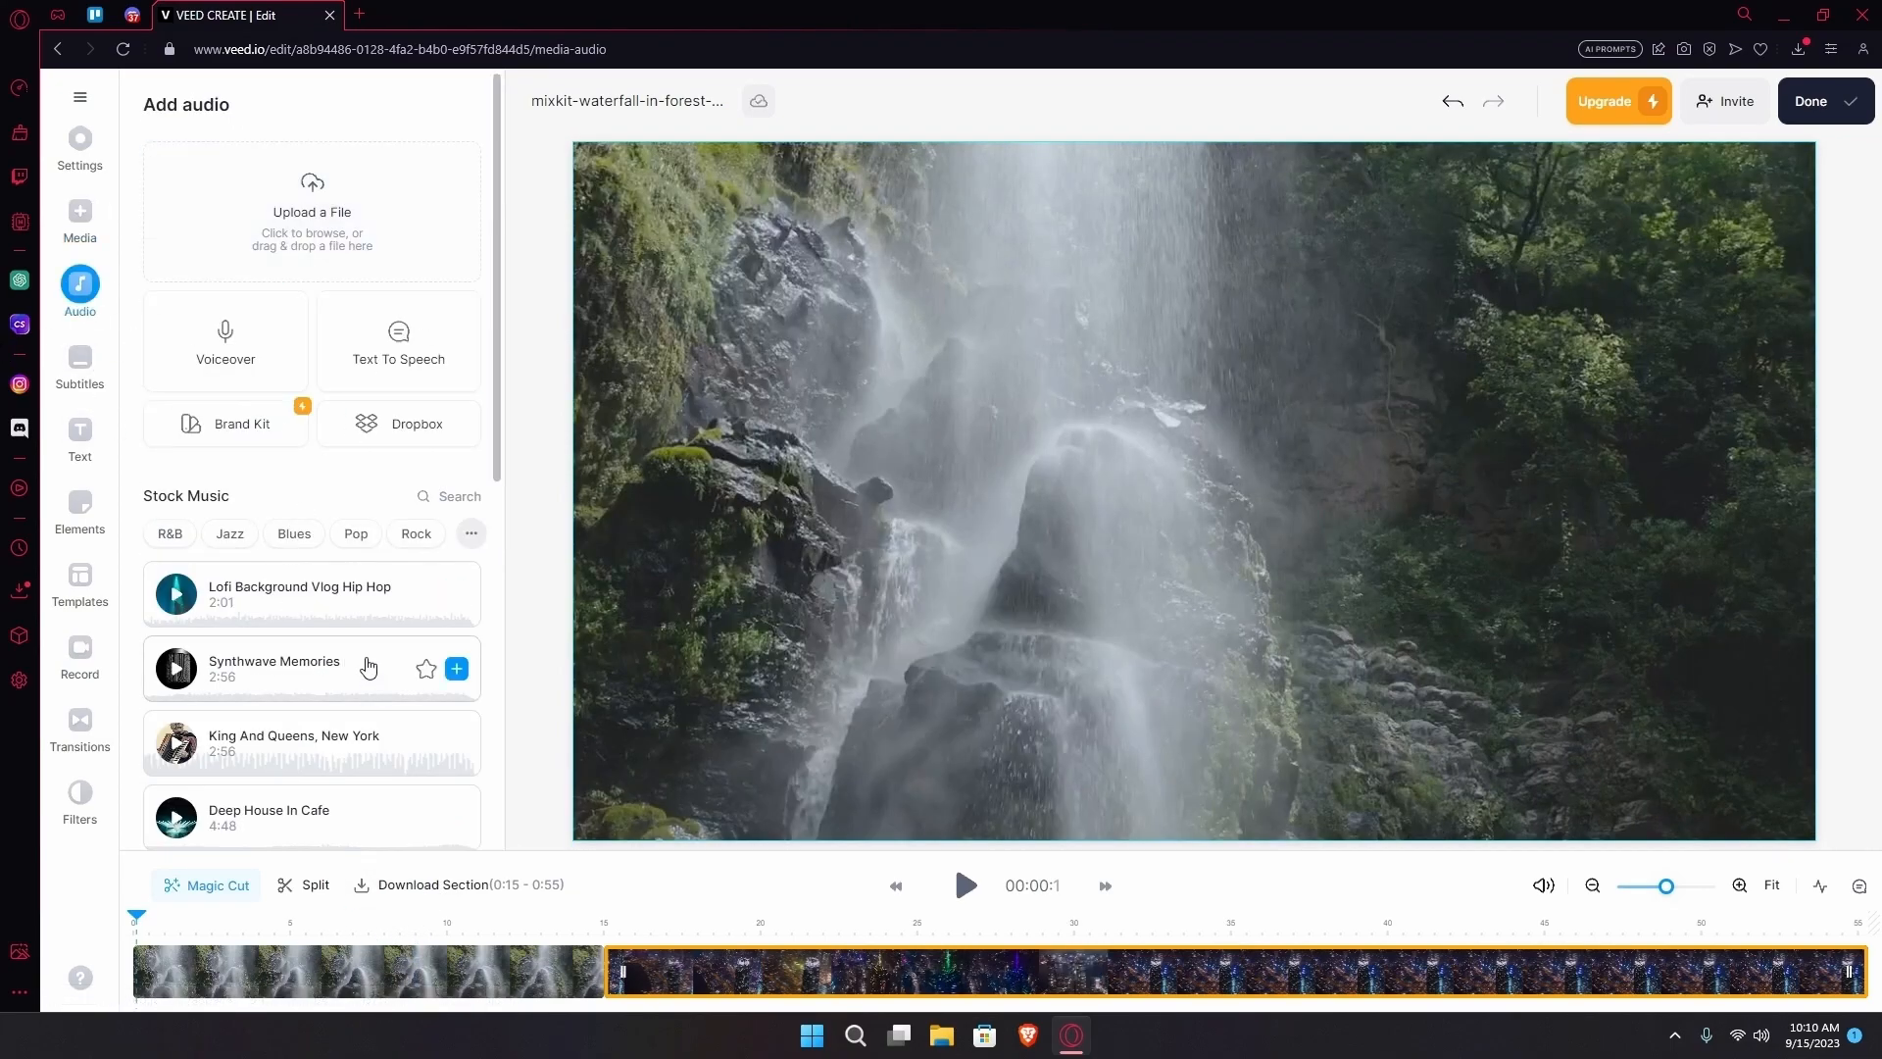
{"action": "left_click_drag", "start_coordinate": [256, 596], "coordinate": [235, 921]}
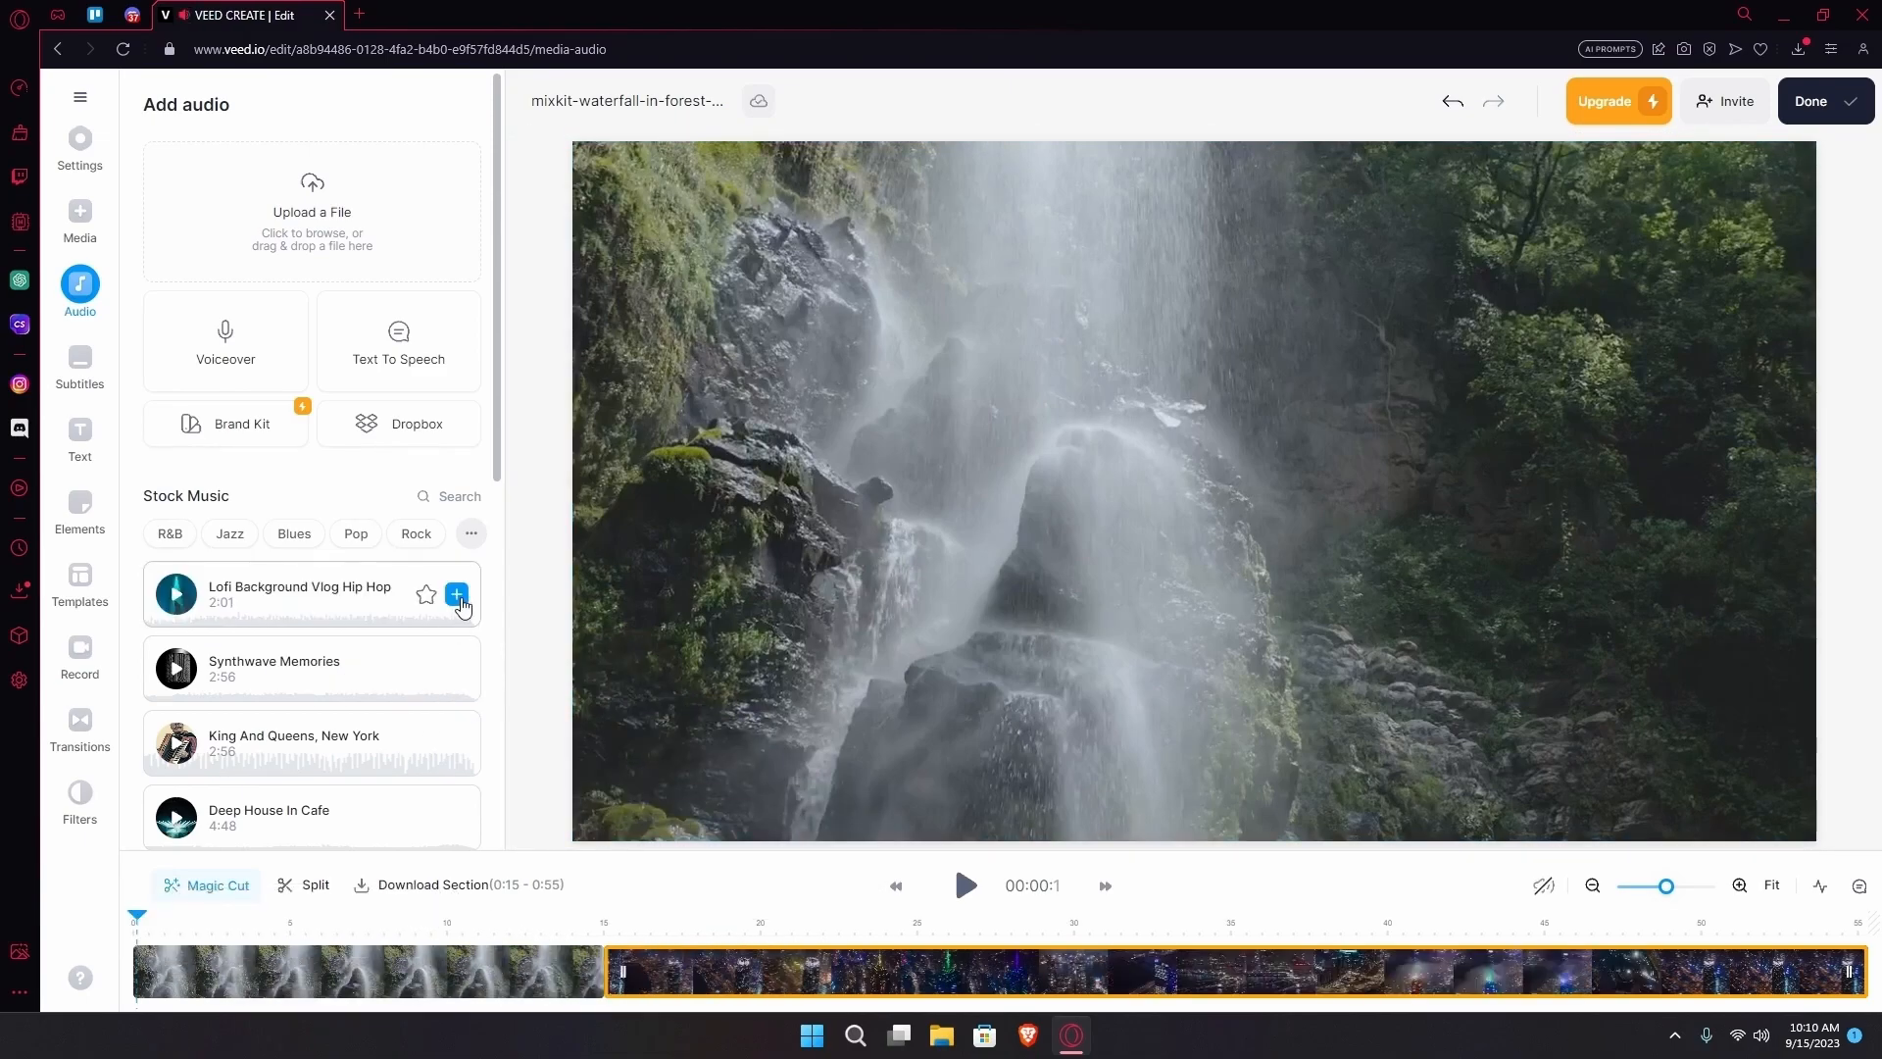
{"action": "left_click", "coordinate": [457, 595]}
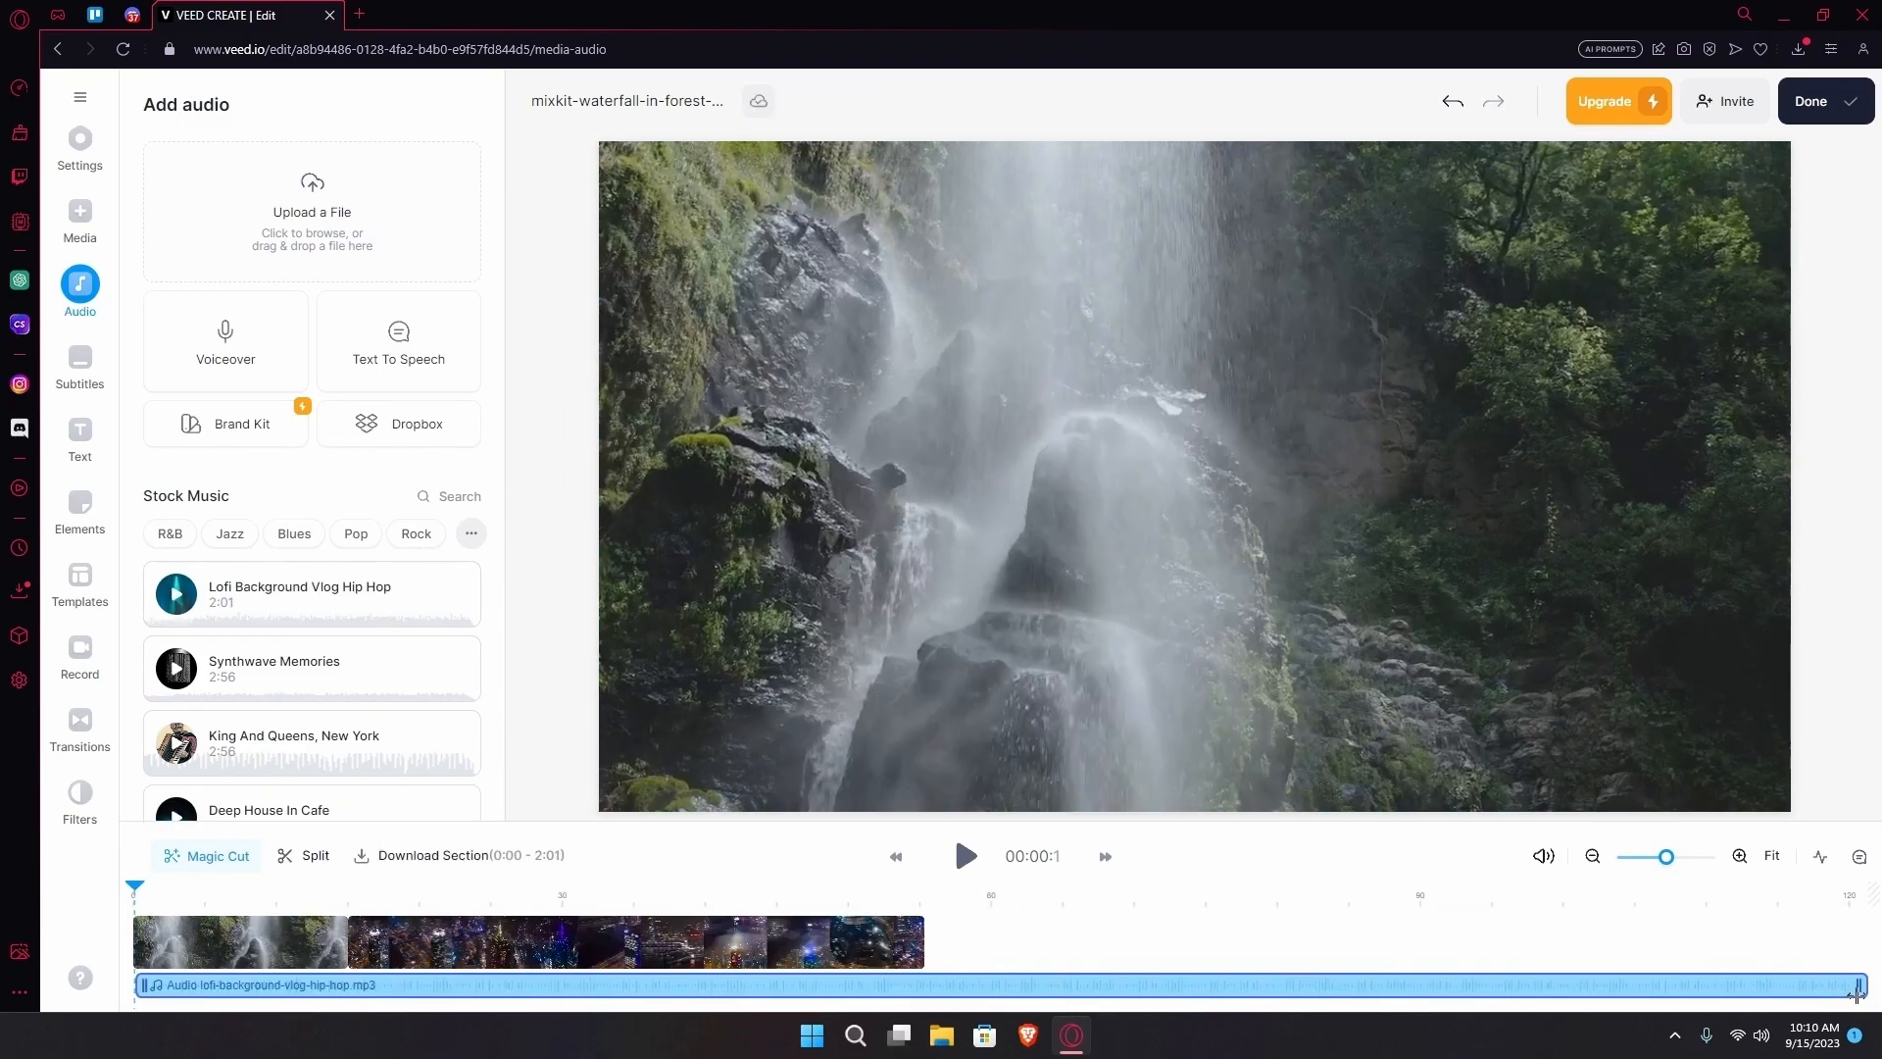
{"action": "left_click_drag", "start_coordinate": [1862, 988], "coordinate": [915, 933]}
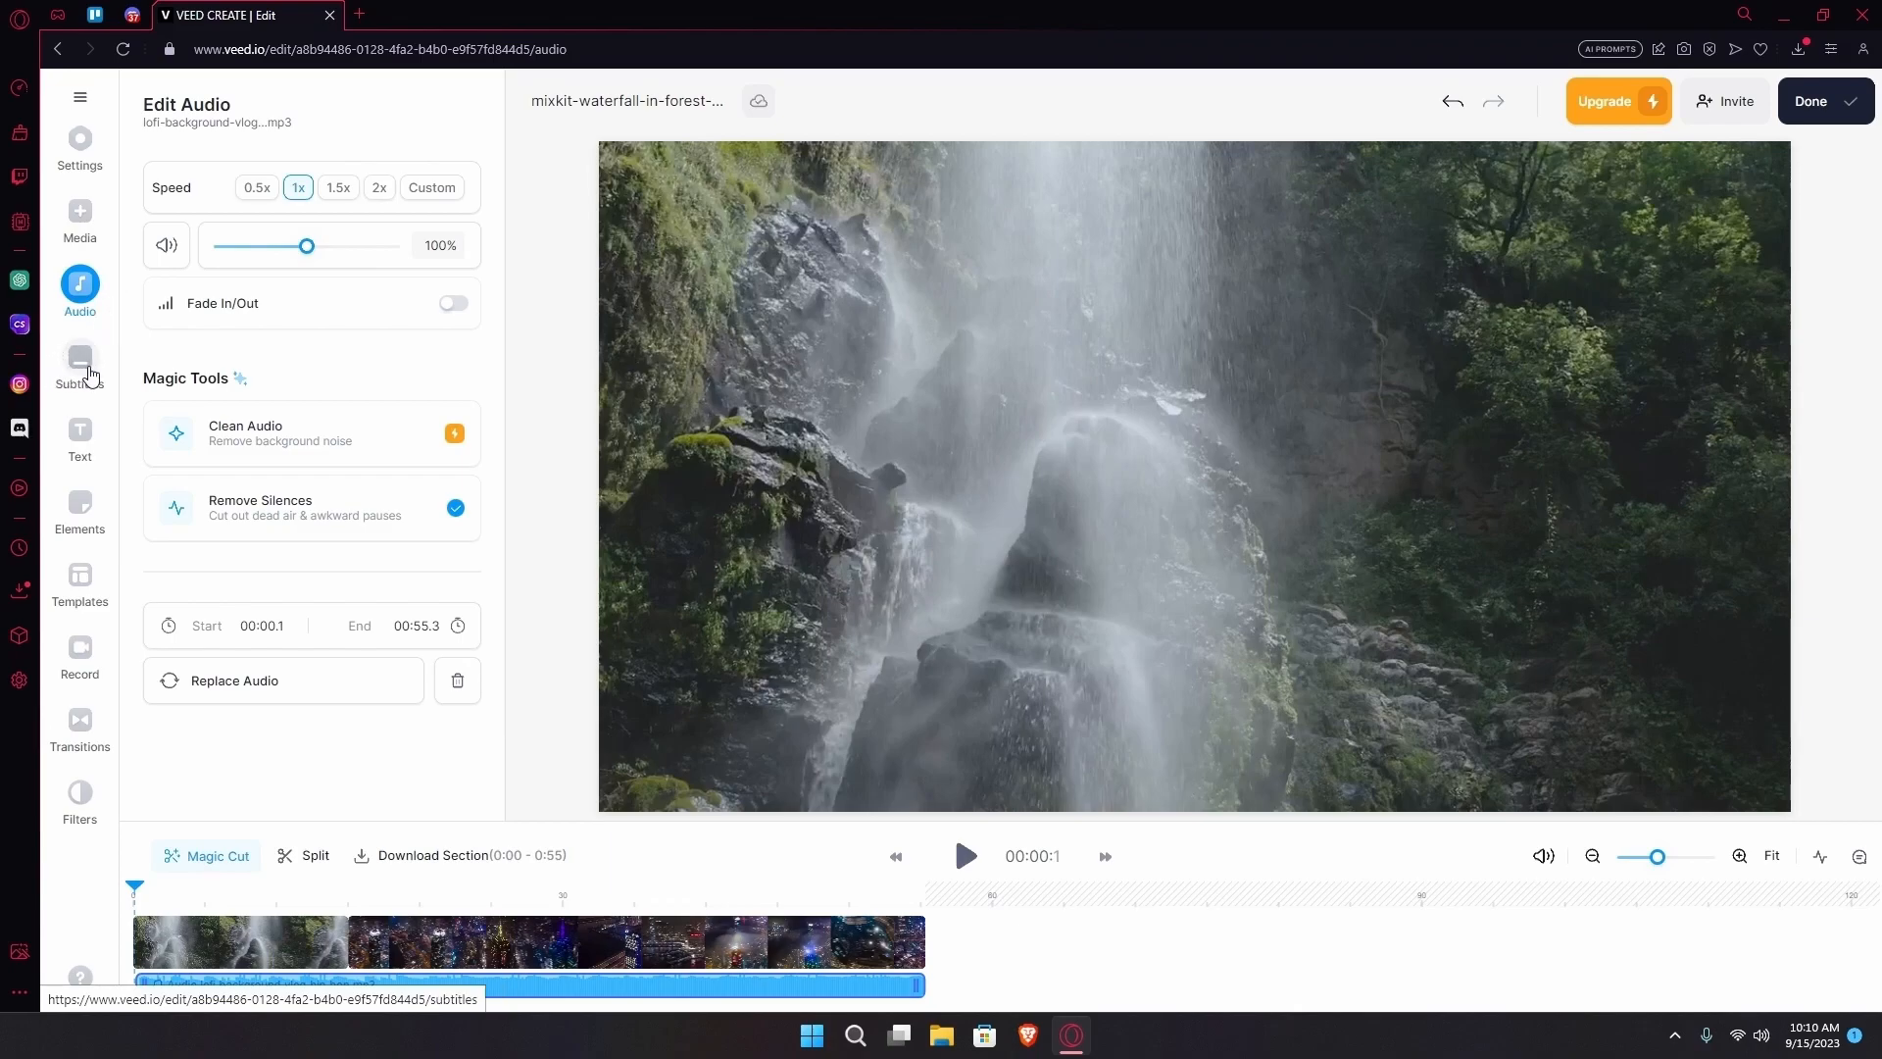
- Check the ways to add subtitles and add a GOOD VIBES text at the video's start, shortened to end at 00:02.9
{"action": "left_click", "coordinate": [82, 363]}
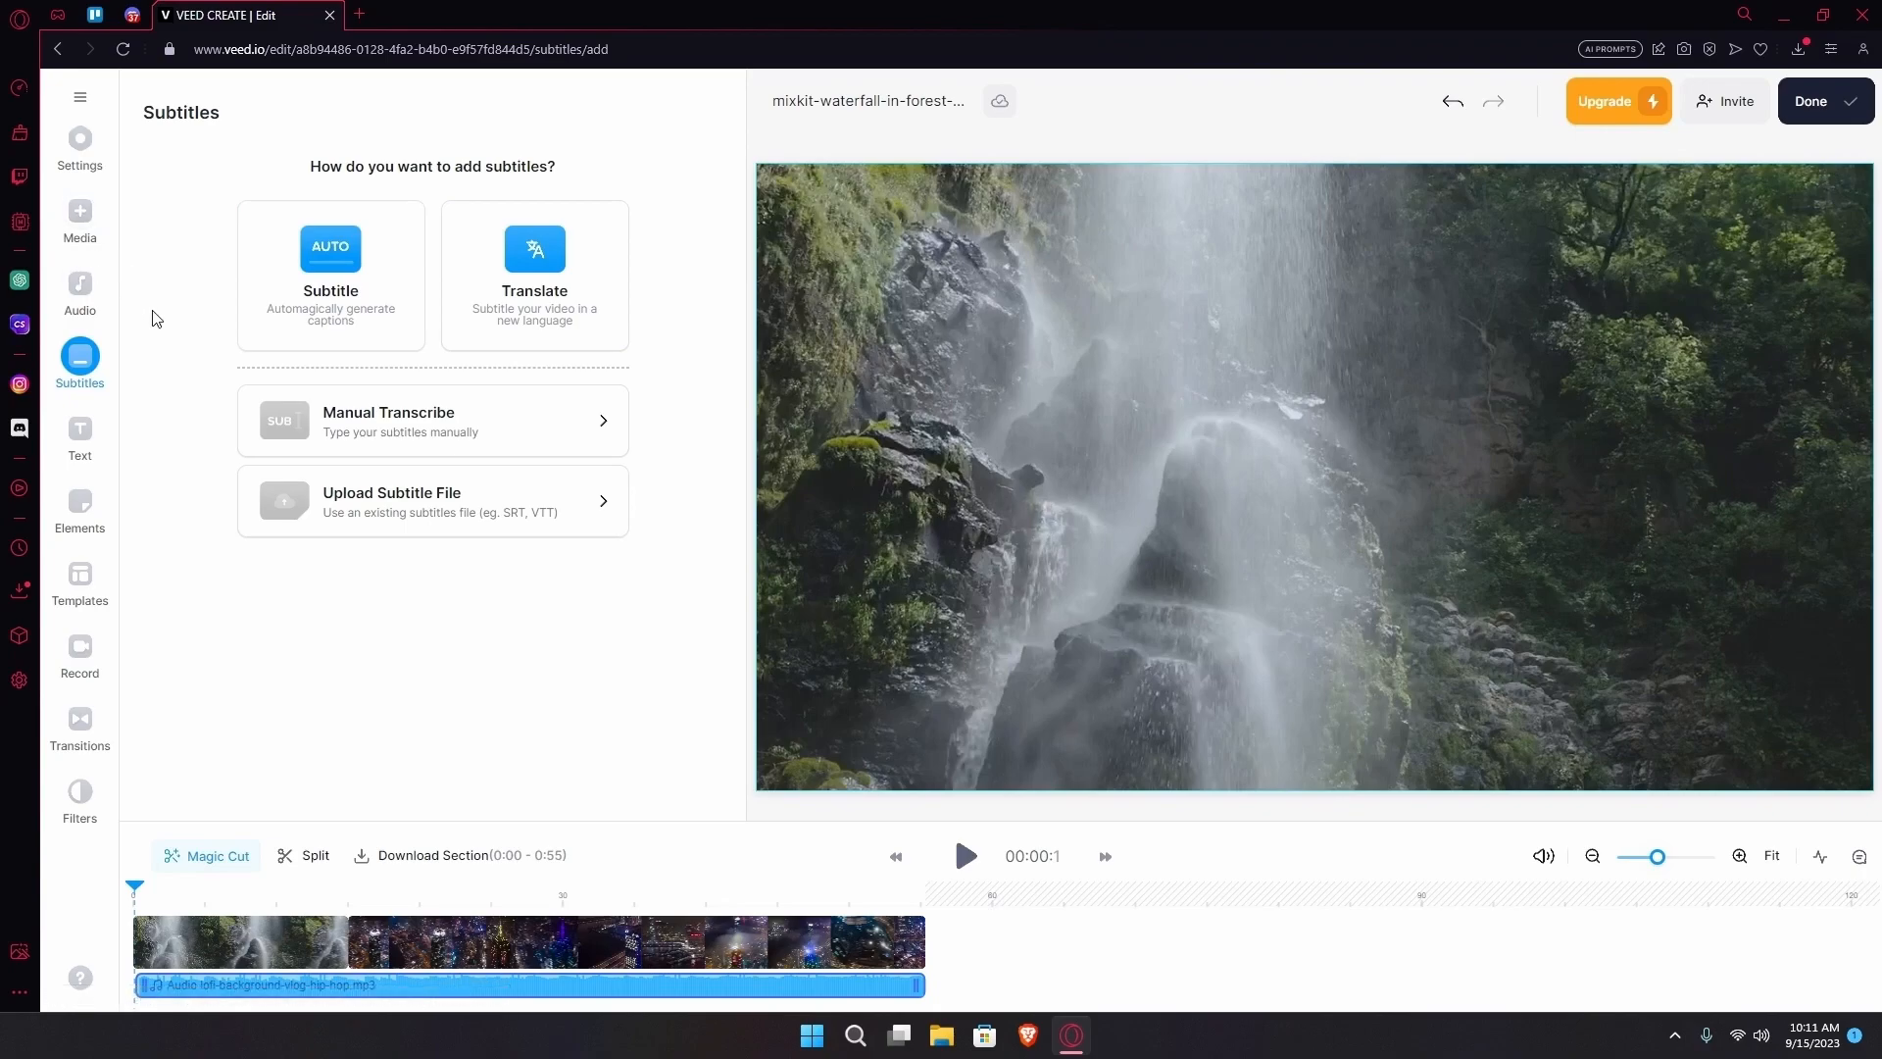
{"action": "left_click", "coordinate": [501, 954]}
{"action": "left_click", "coordinate": [81, 436]}
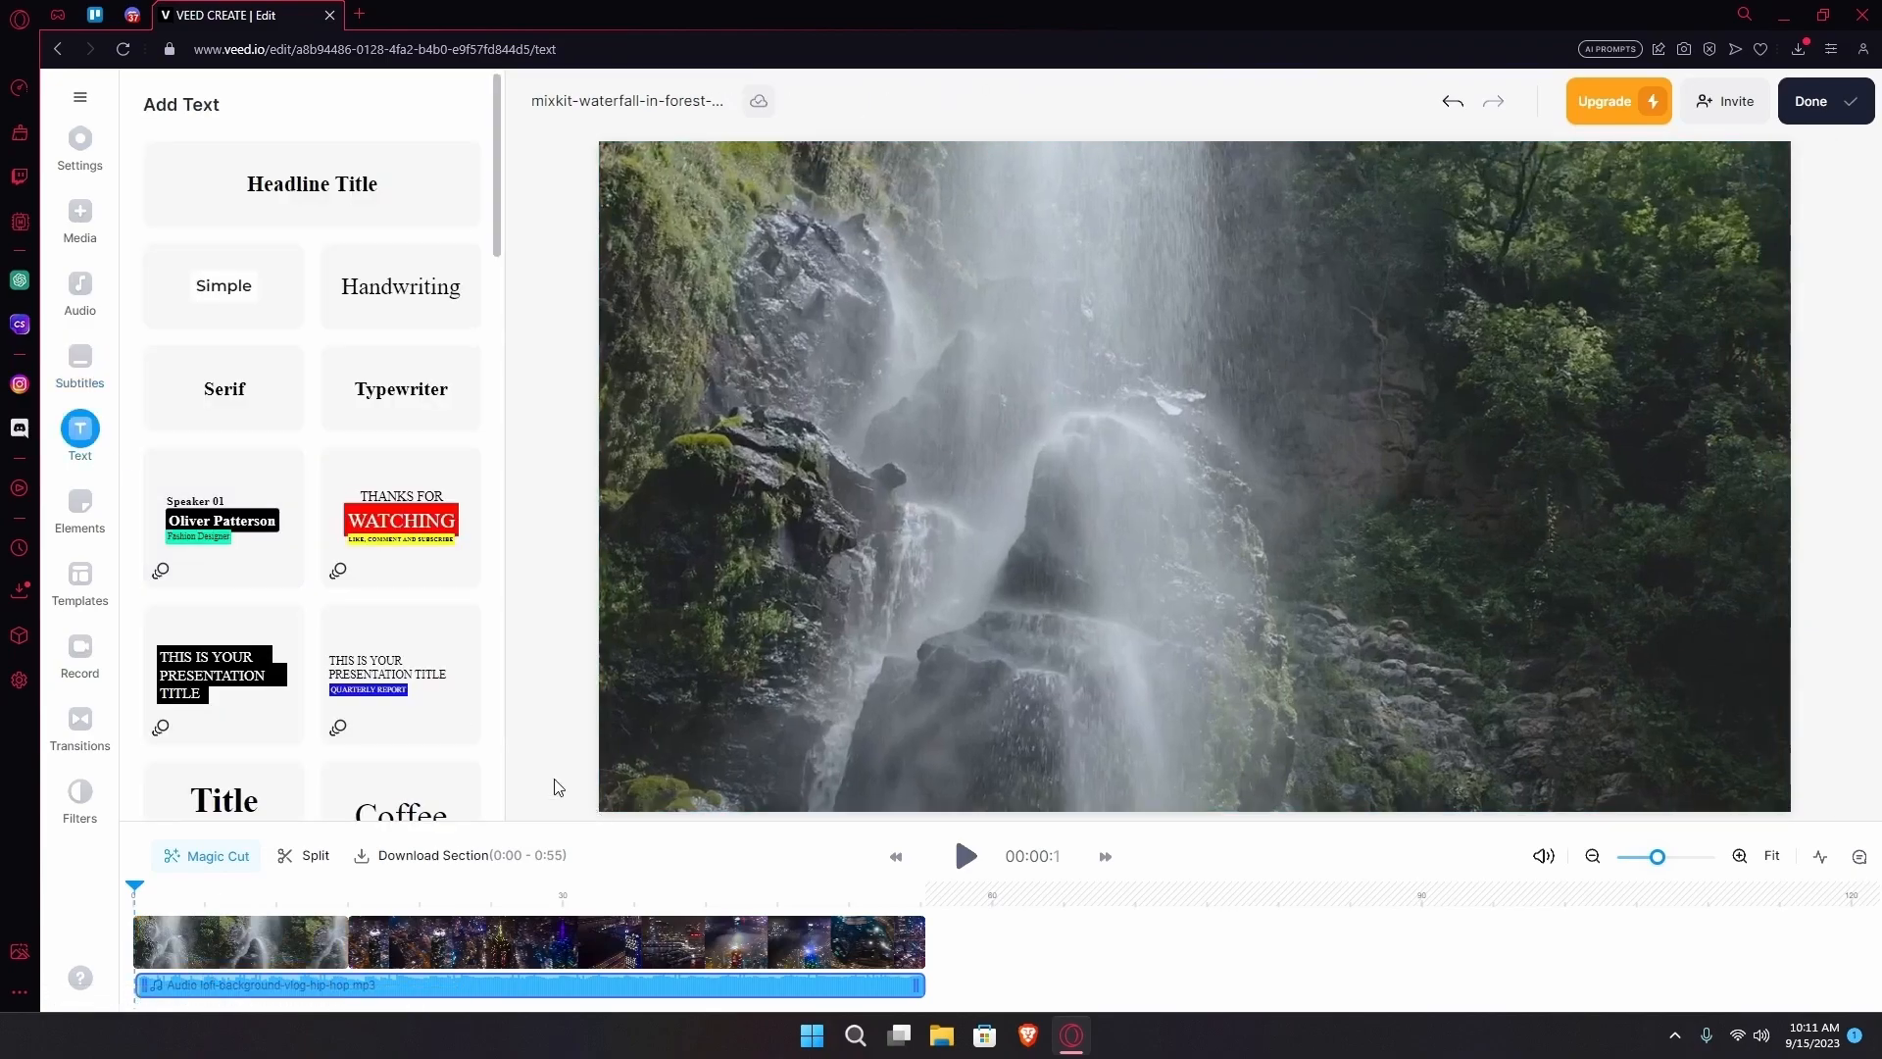
{"action": "scroll", "coordinate": [290, 716], "scroll_direction": "down", "scroll_amount": 3}
{"action": "scroll", "coordinate": [290, 716], "scroll_direction": "down", "scroll_amount": 3}
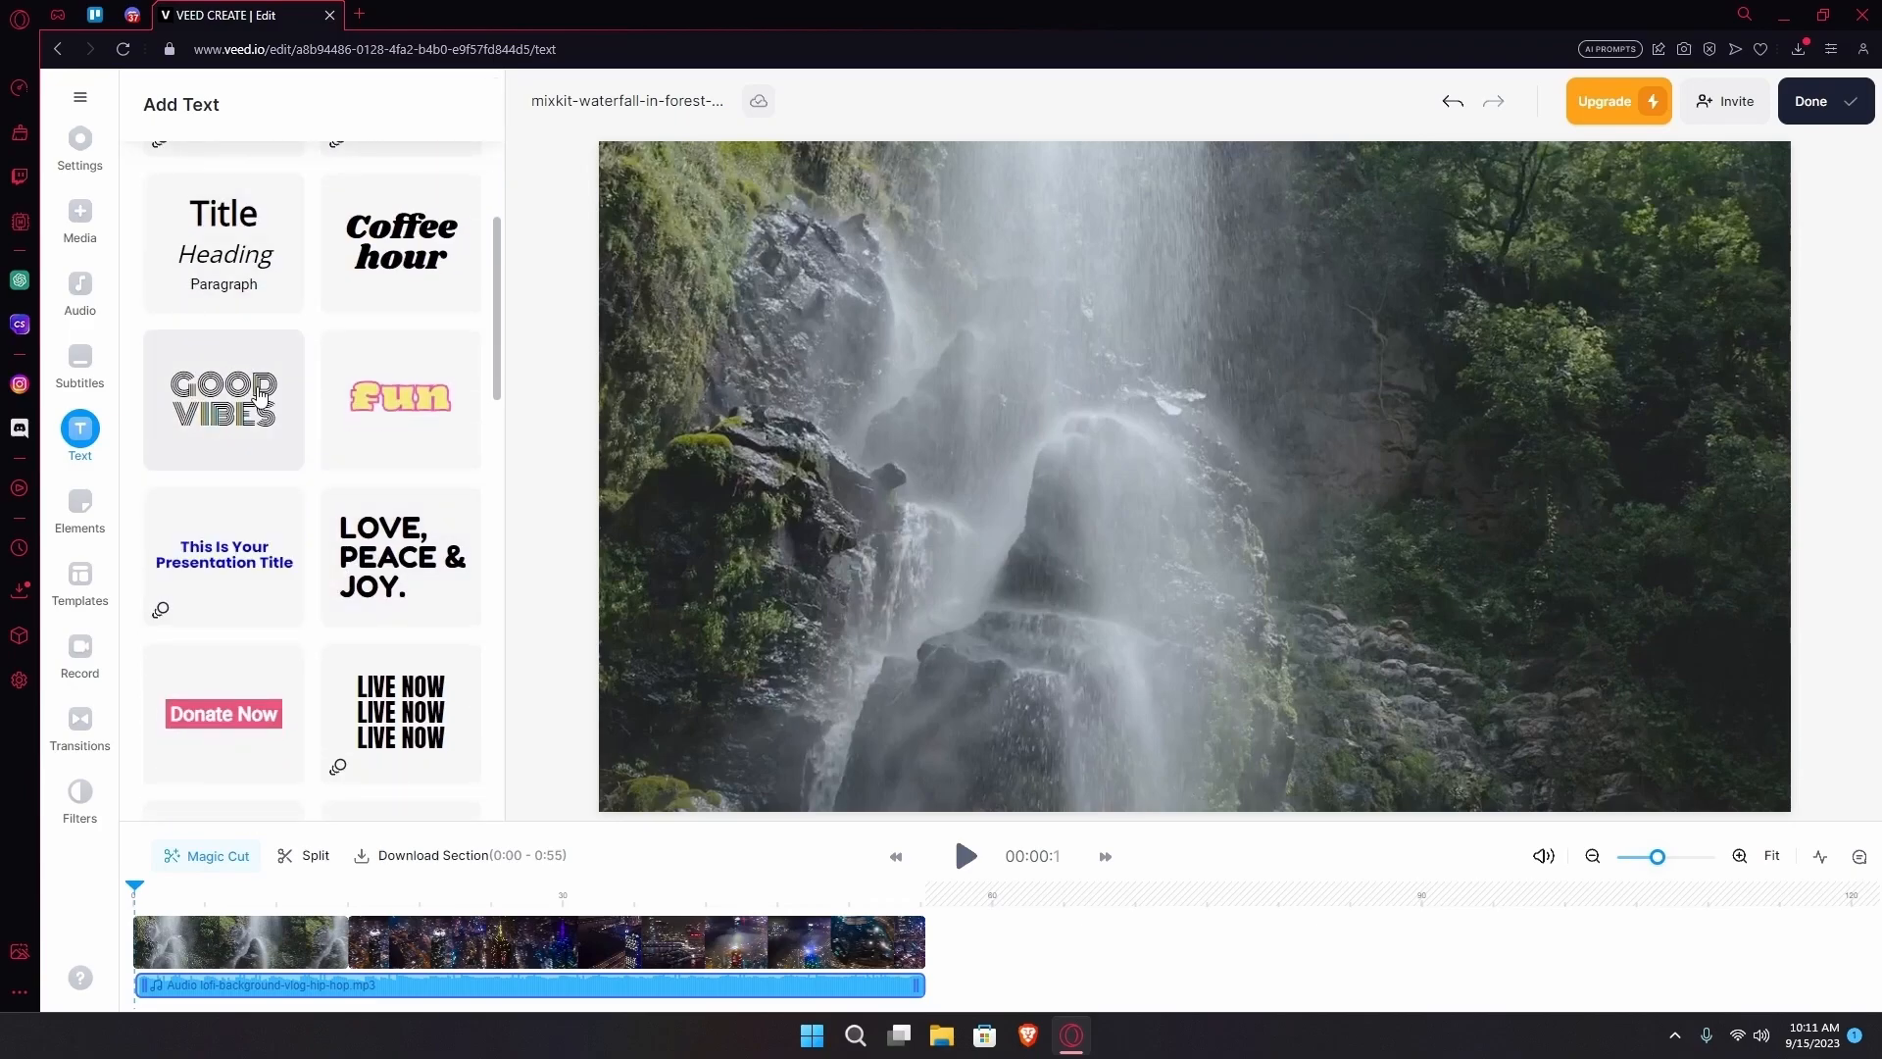
{"action": "left_click", "coordinate": [259, 397]}
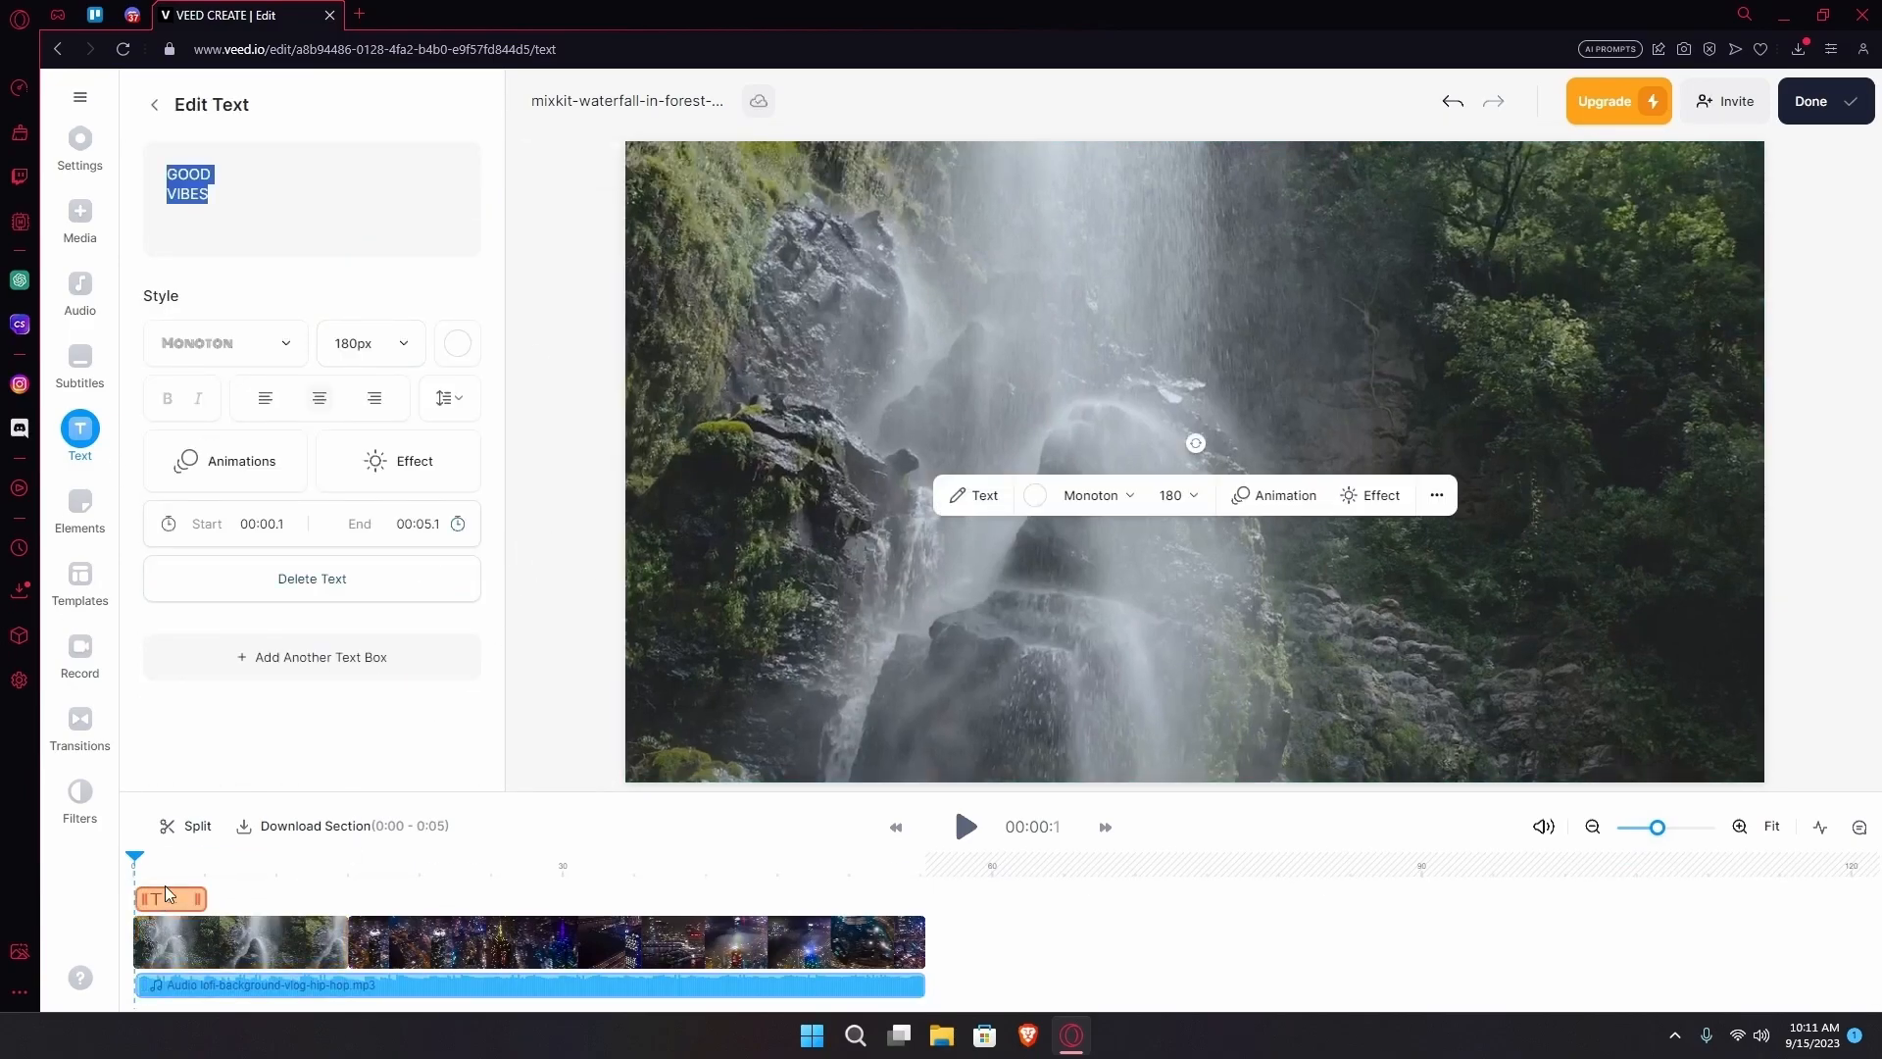
{"action": "left_click_drag", "start_coordinate": [138, 873], "coordinate": [176, 898]}
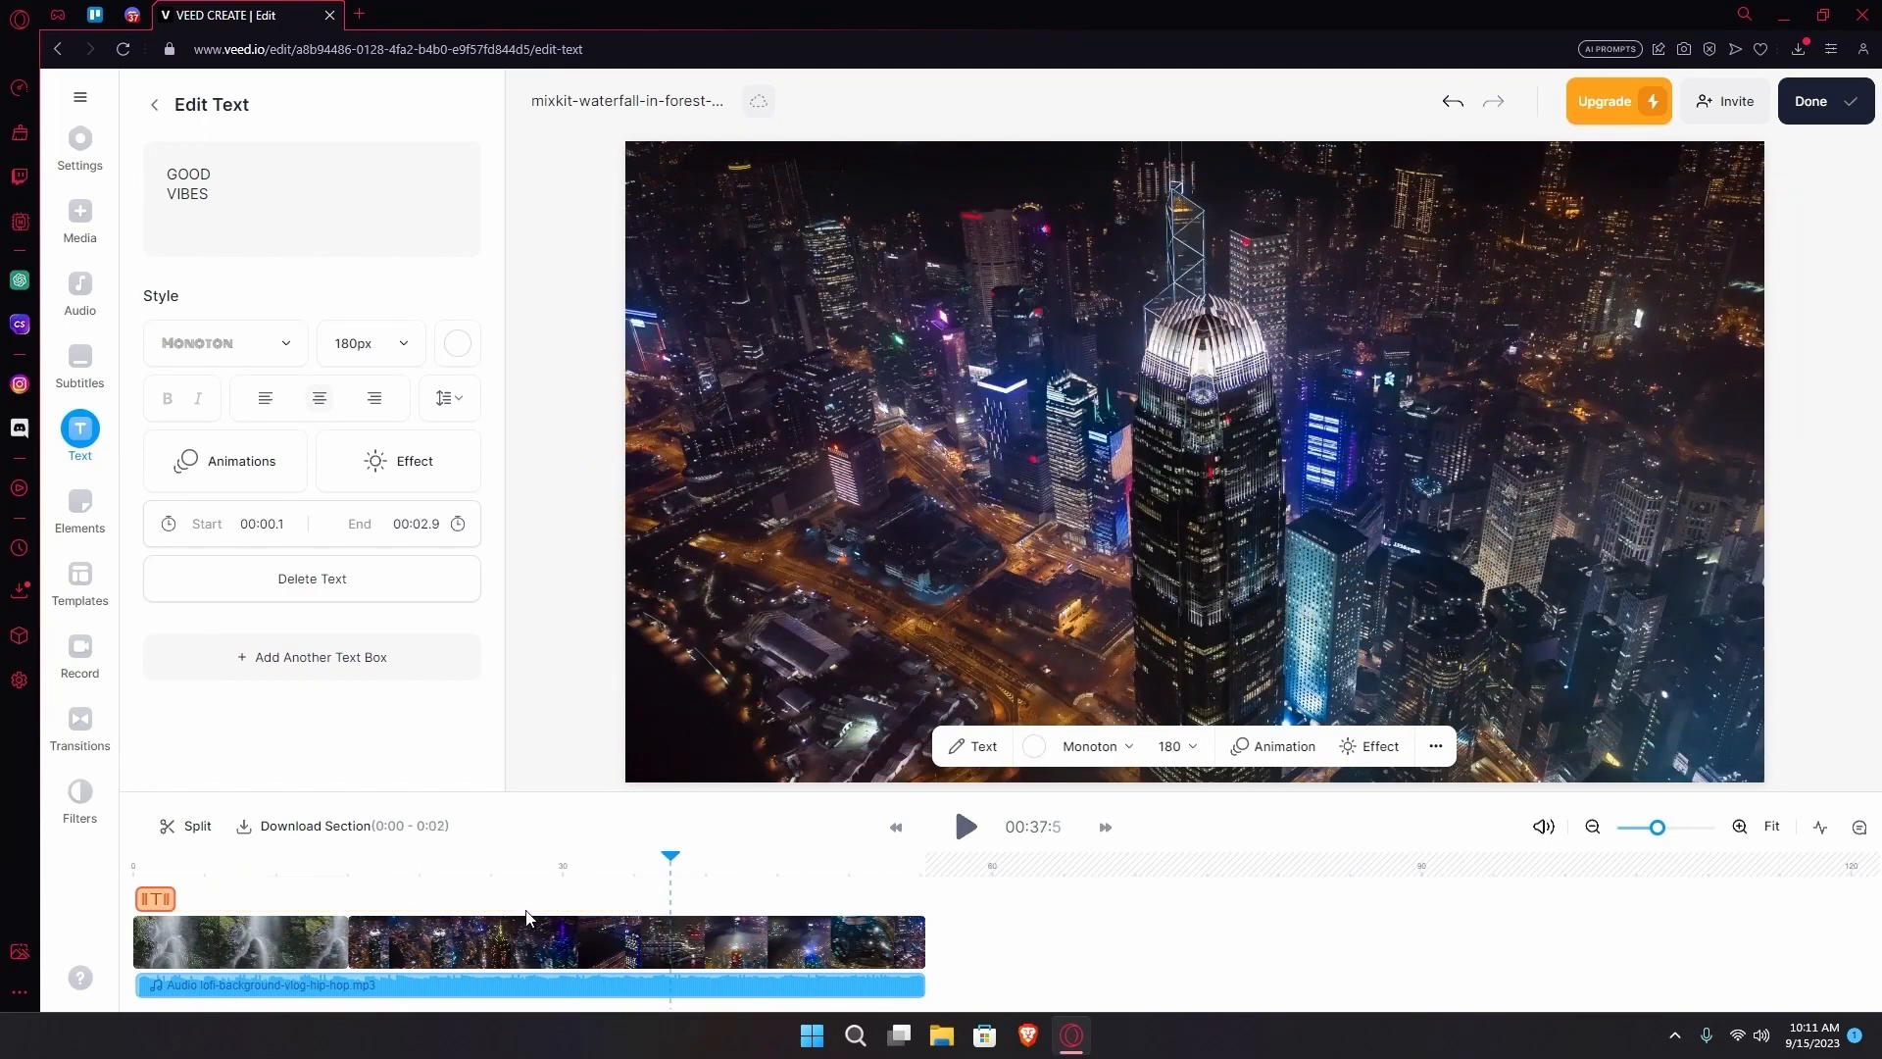
- Split the city clip at about 25.2 and 19.7 seconds and delete the segment between the two cuts
{"action": "left_click_drag", "start_coordinate": [670, 861], "coordinate": [435, 900]}
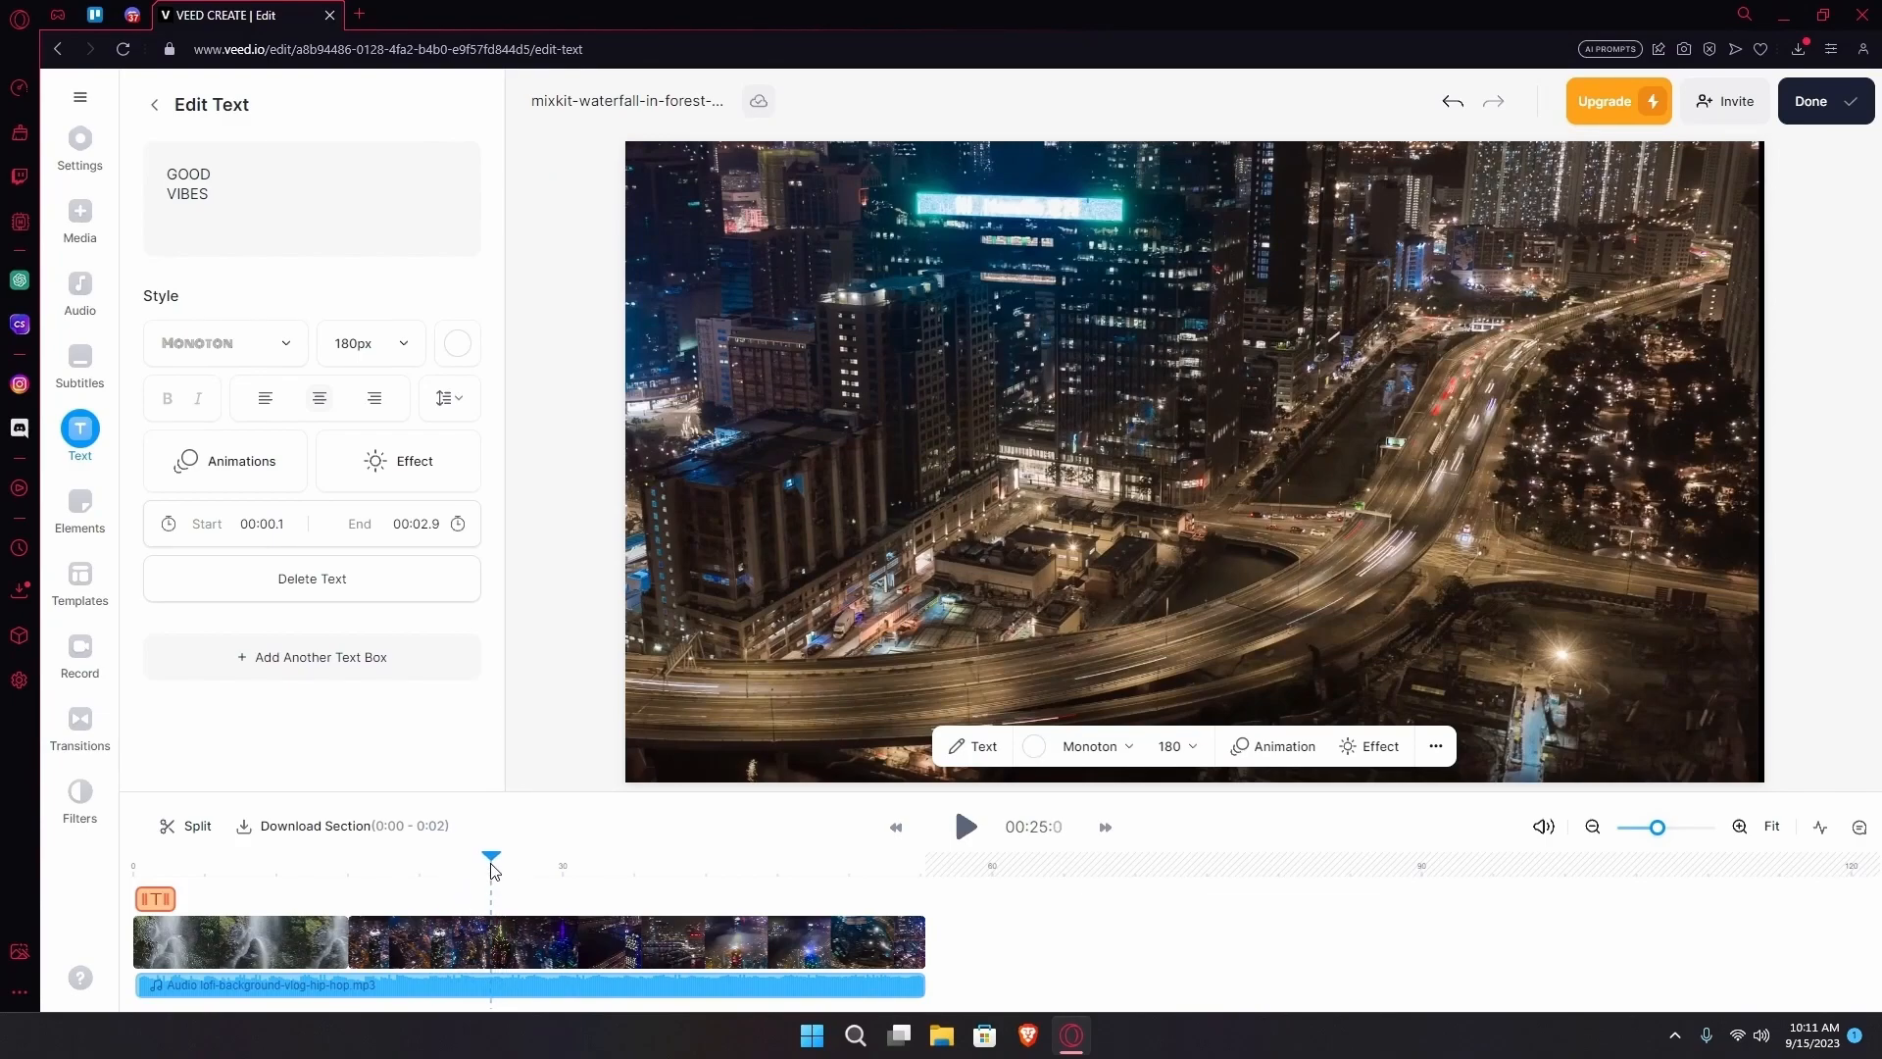
{"action": "left_click", "coordinate": [201, 828]}
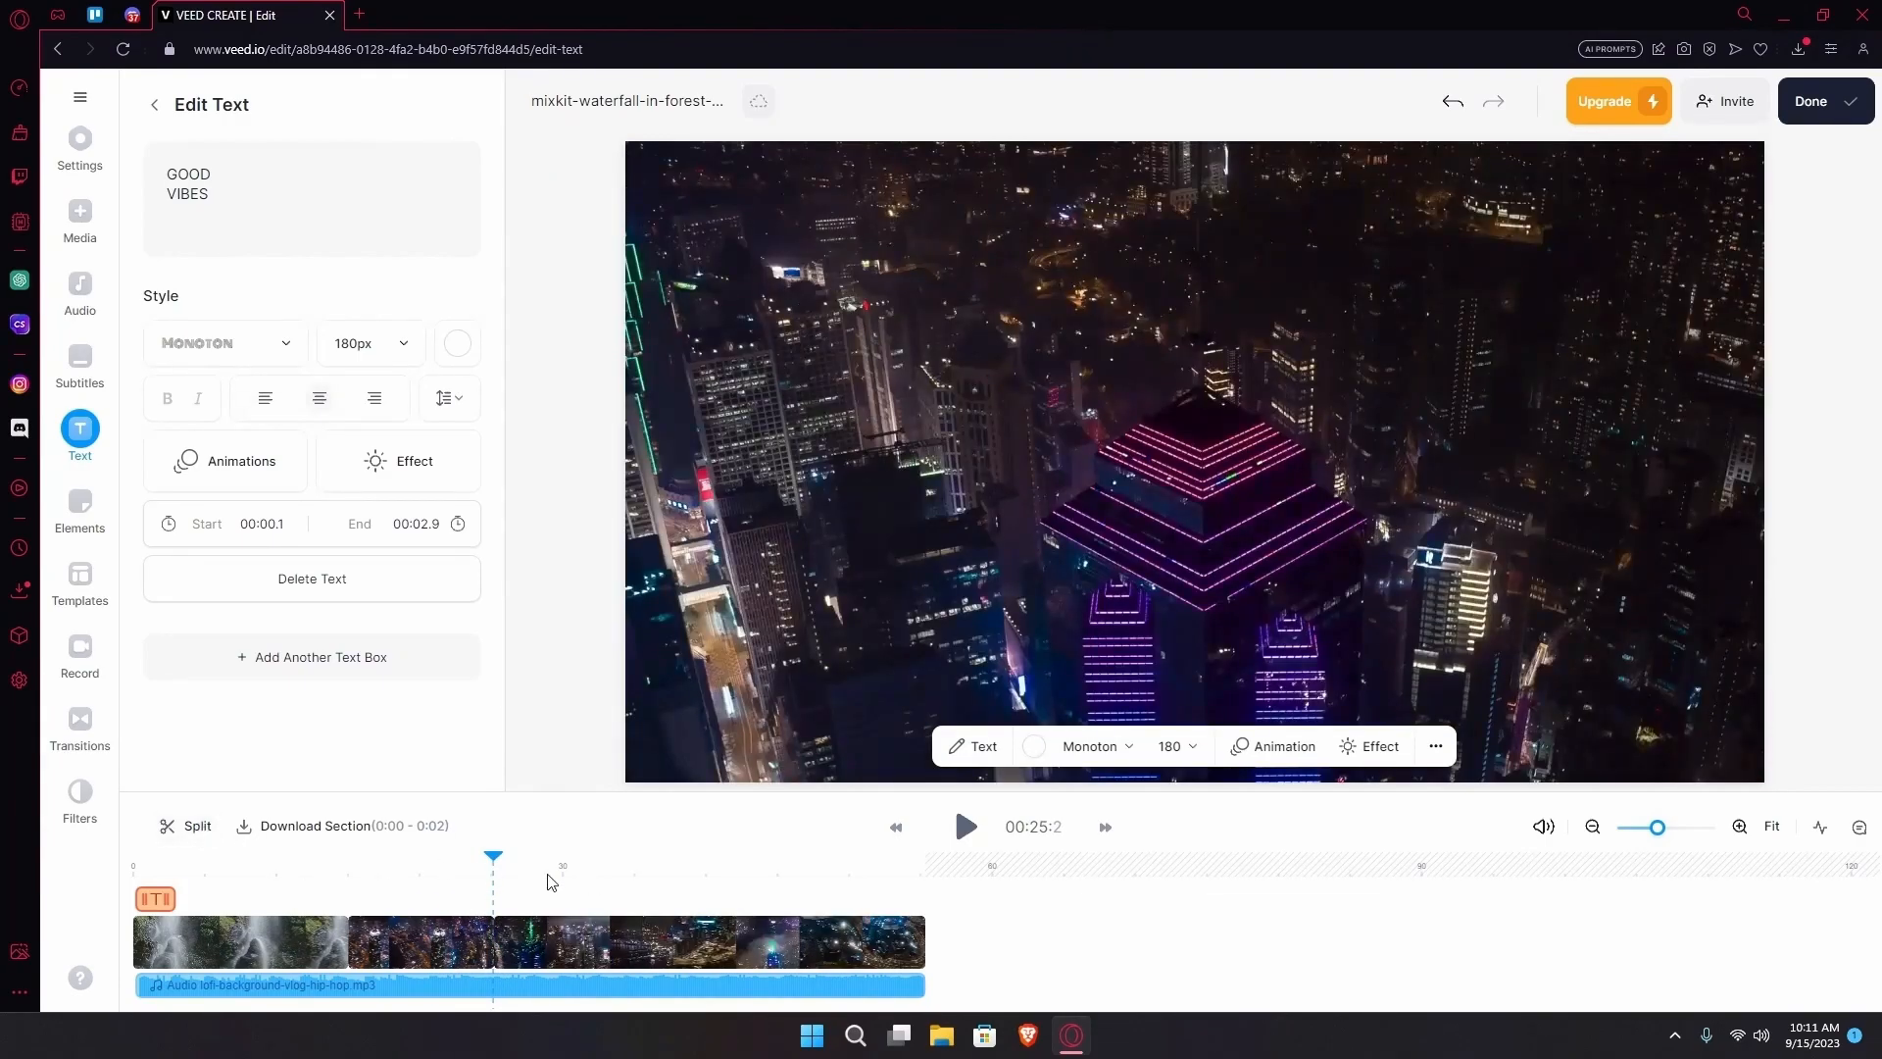
{"action": "left_click_drag", "start_coordinate": [494, 863], "coordinate": [419, 876]}
{"action": "left_click", "coordinate": [185, 827]}
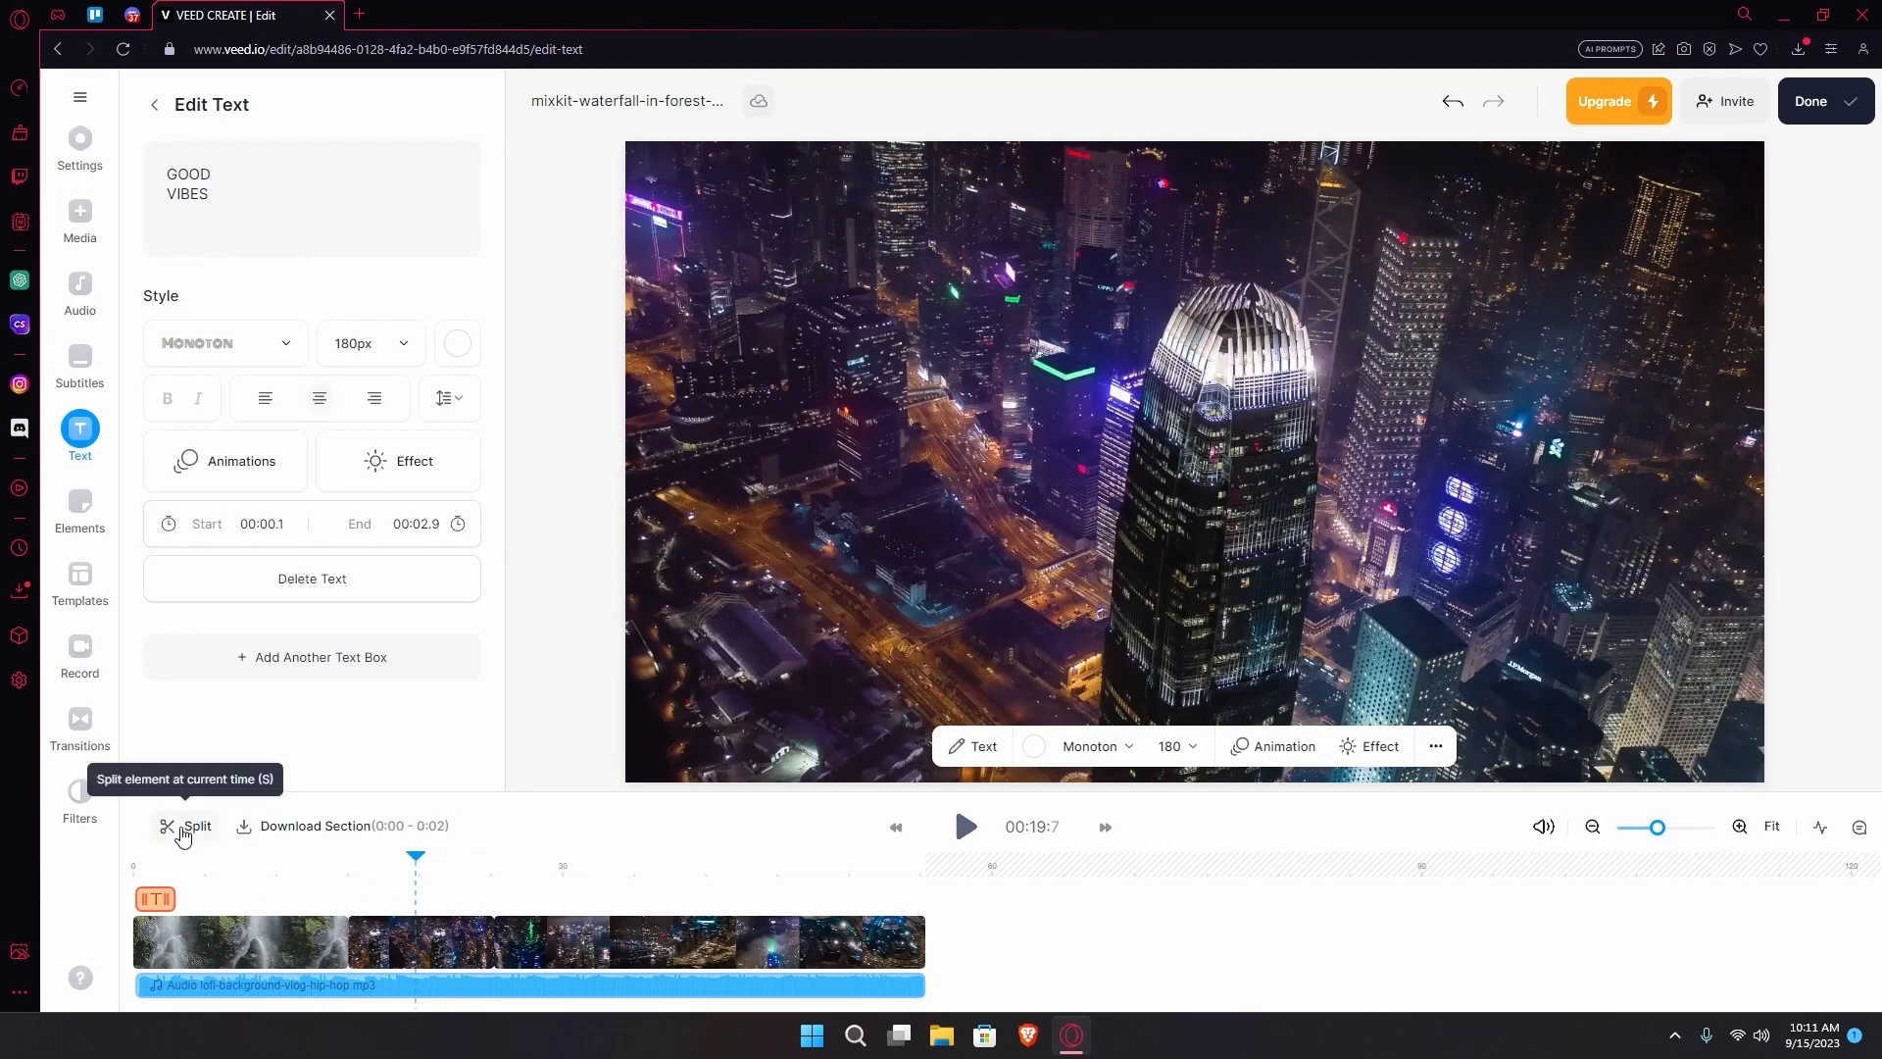
{"action": "left_click", "coordinate": [448, 951]}
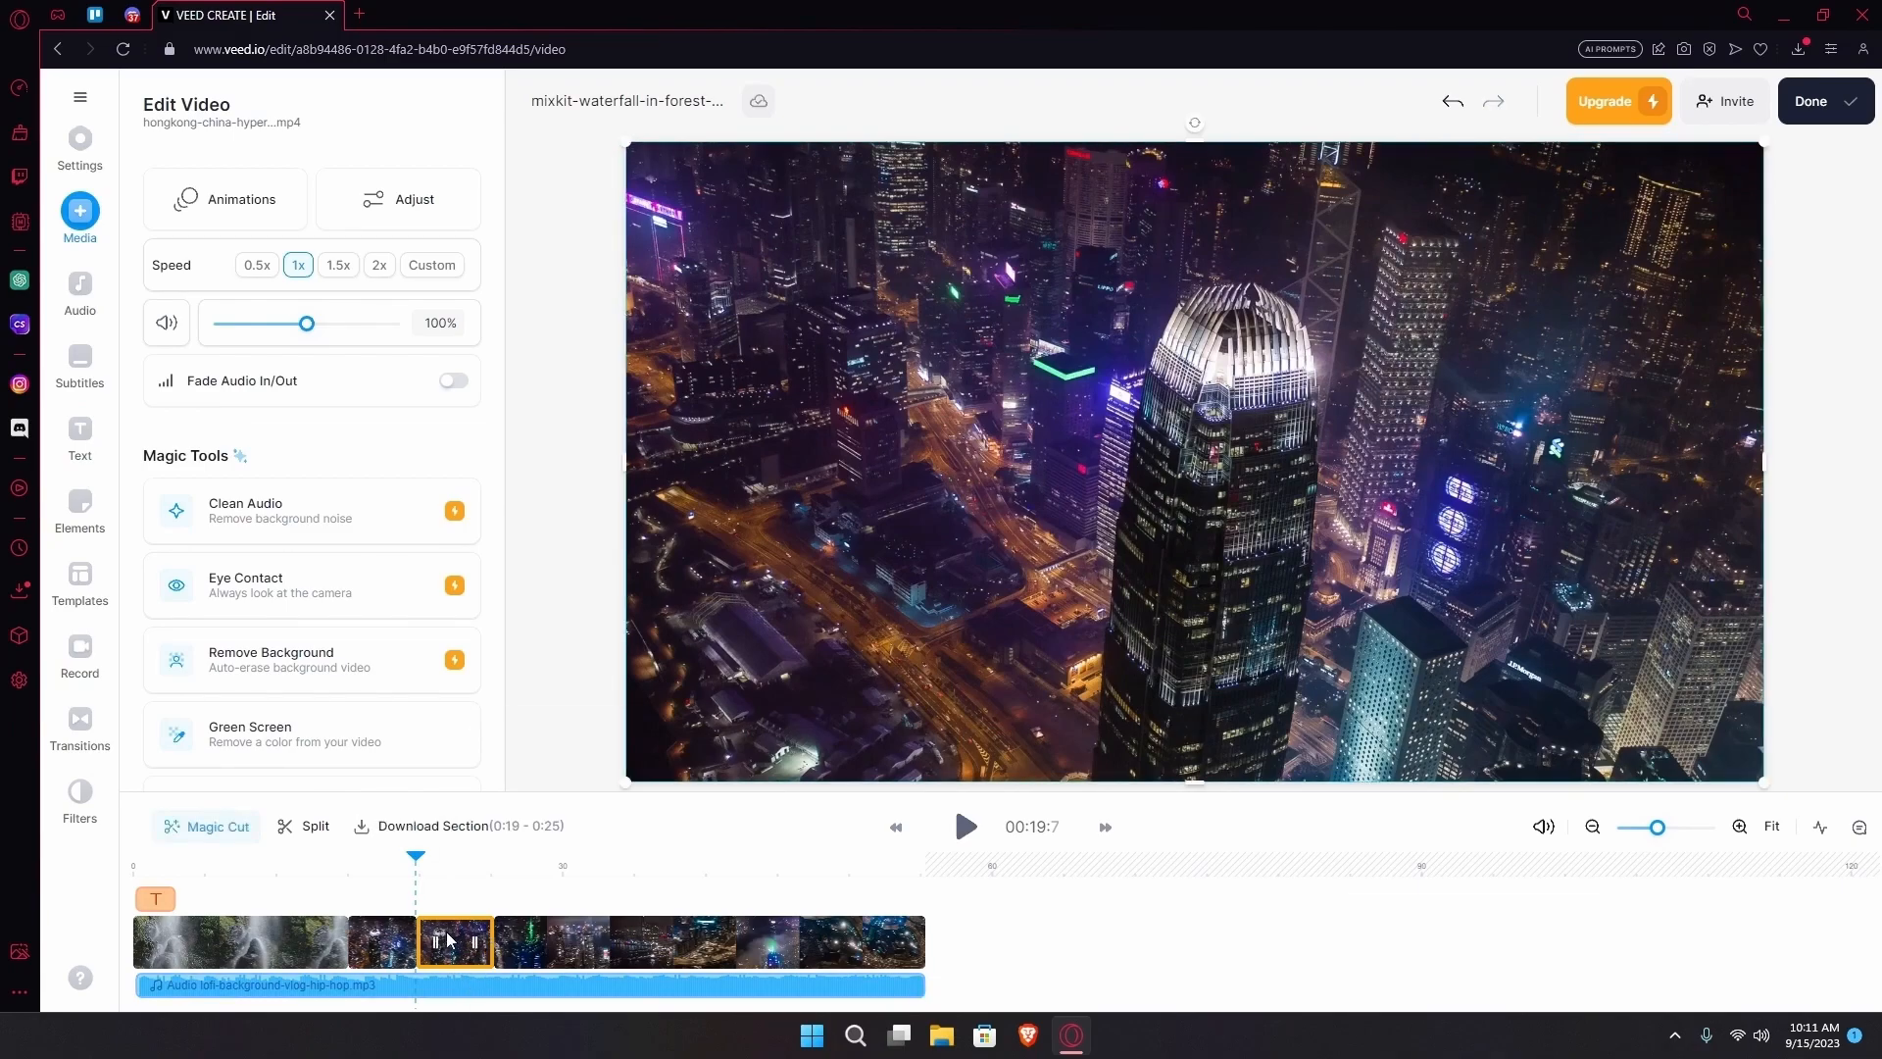
{"action": "key", "text": "Delete"}
- Move the last city segment back to close the gap and trim the music track to end at 00:49.9
{"action": "left_click", "coordinate": [456, 985]}
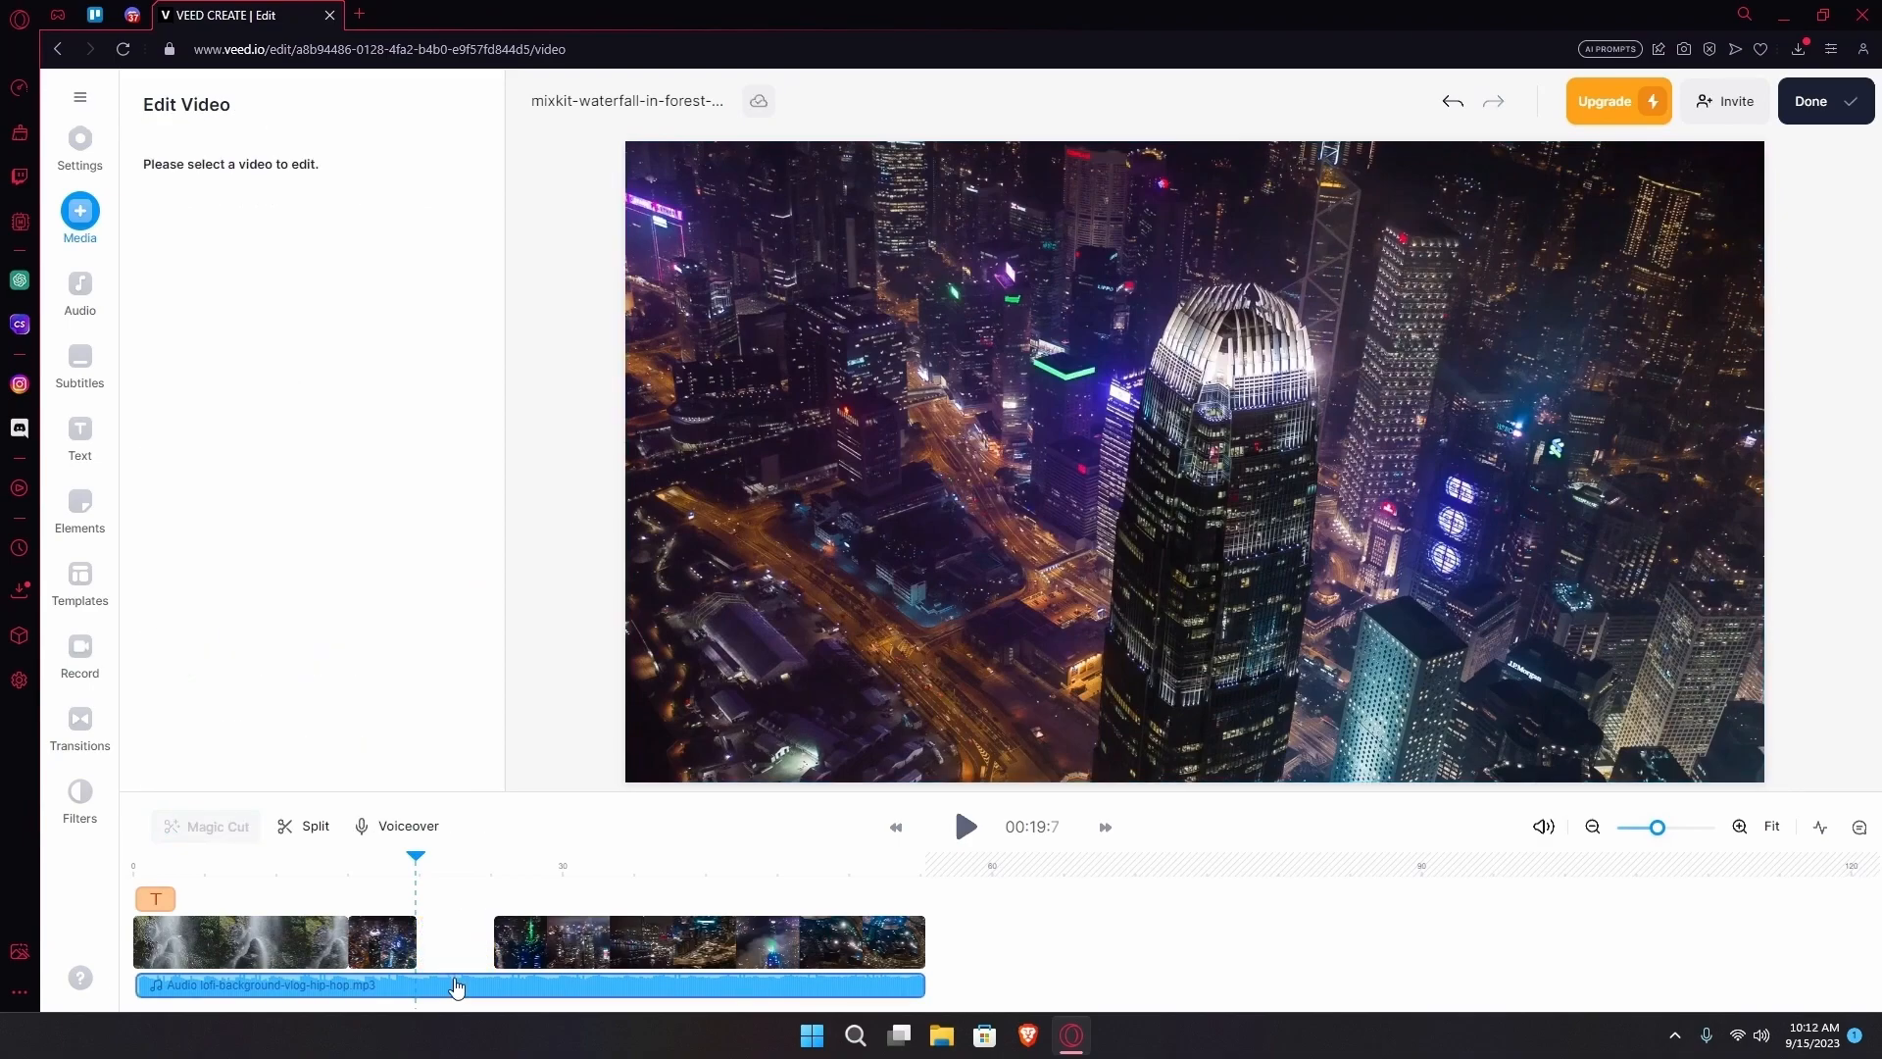
{"action": "left_click_drag", "start_coordinate": [416, 872], "coordinate": [428, 873]}
{"action": "left_click_drag", "start_coordinate": [570, 947], "coordinate": [487, 941]}
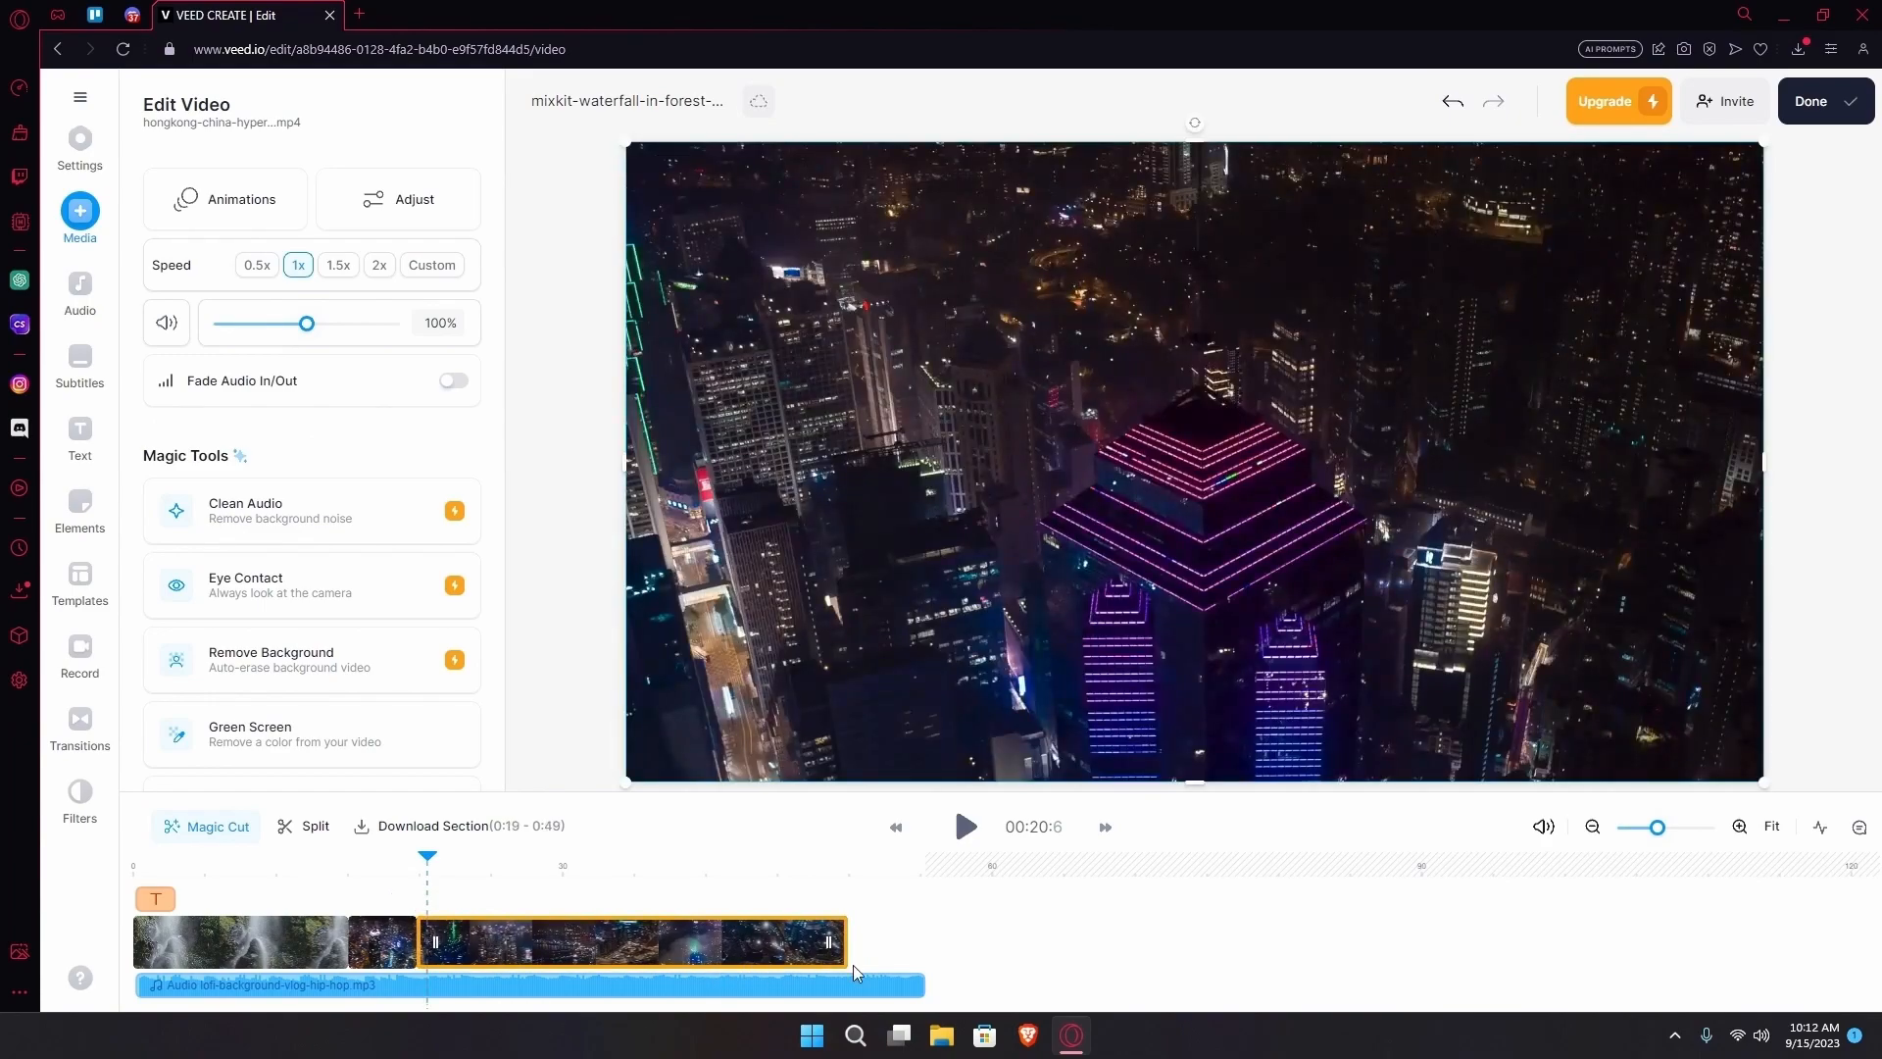
{"action": "left_click", "coordinate": [897, 984]}
{"action": "left_click_drag", "start_coordinate": [895, 983], "coordinate": [838, 983]}
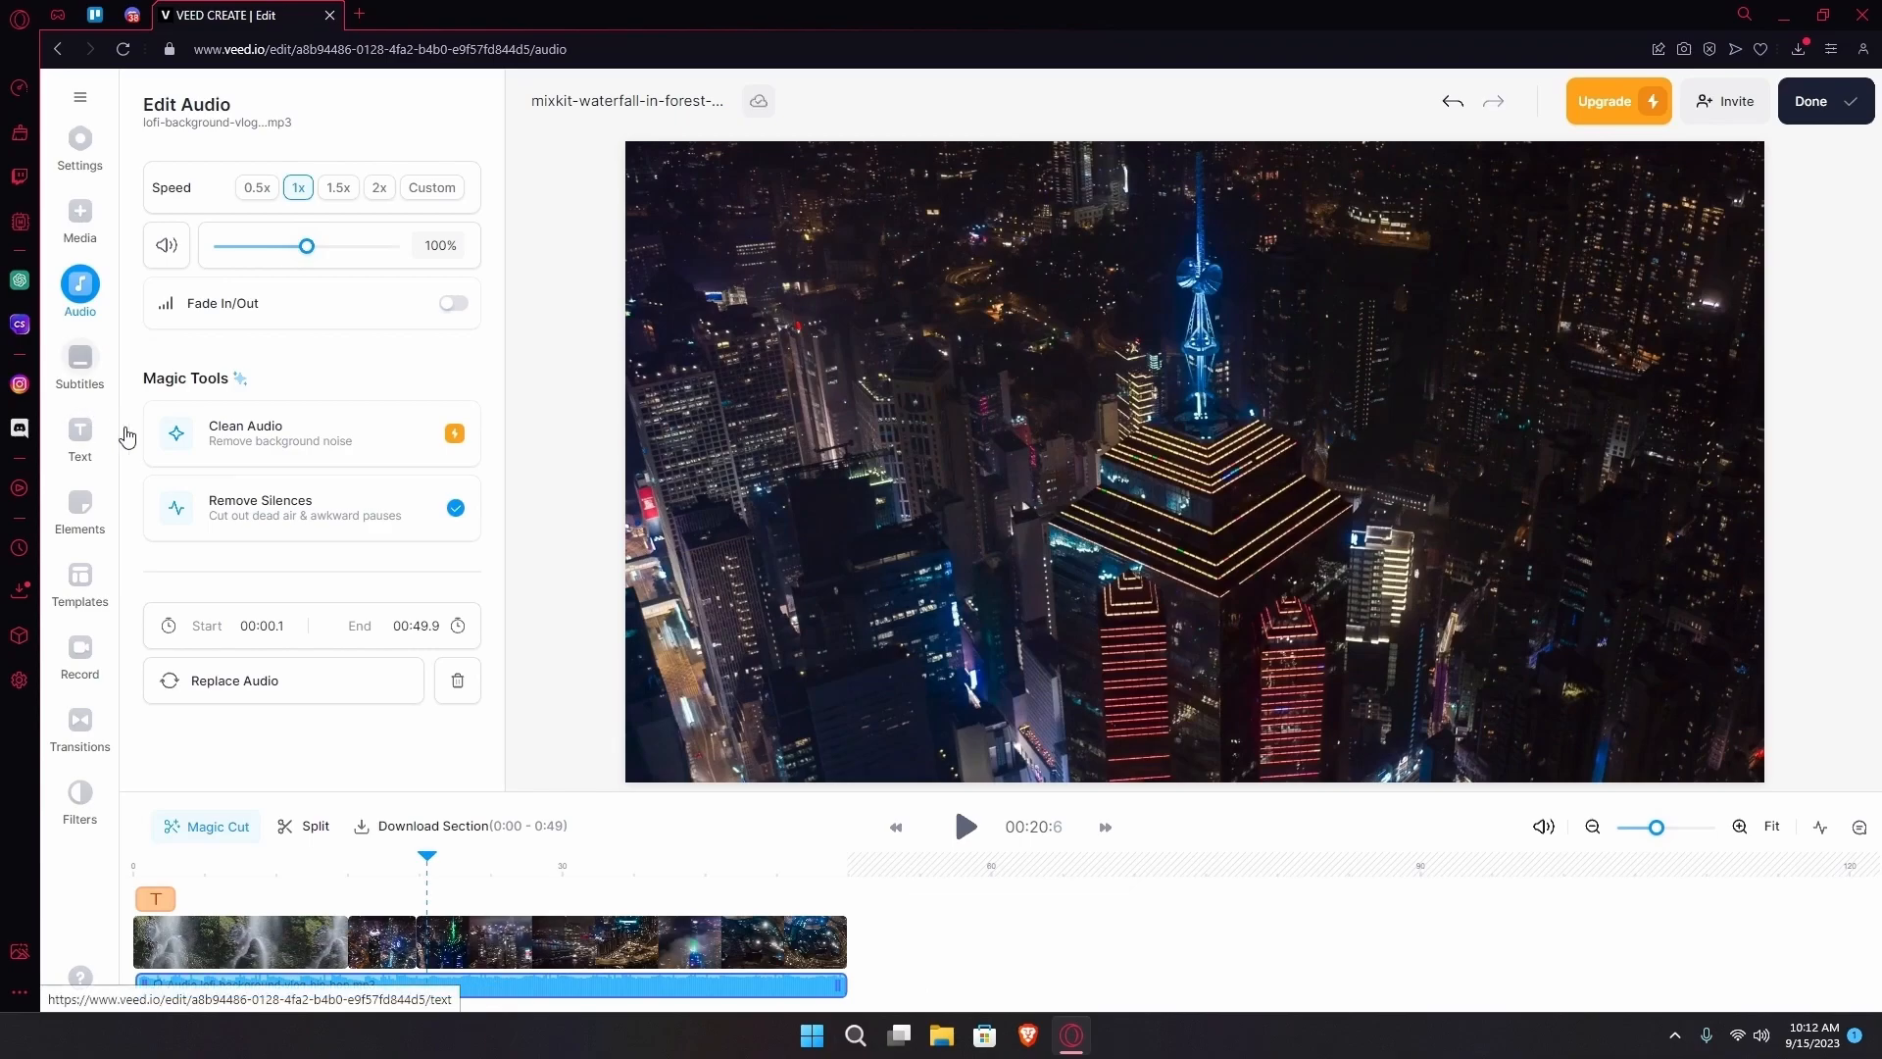
- Look through the elements library, including progress bars, emoji, shapes, animated stickers, GIFs and drawing tools
{"action": "left_click", "coordinate": [95, 495]}
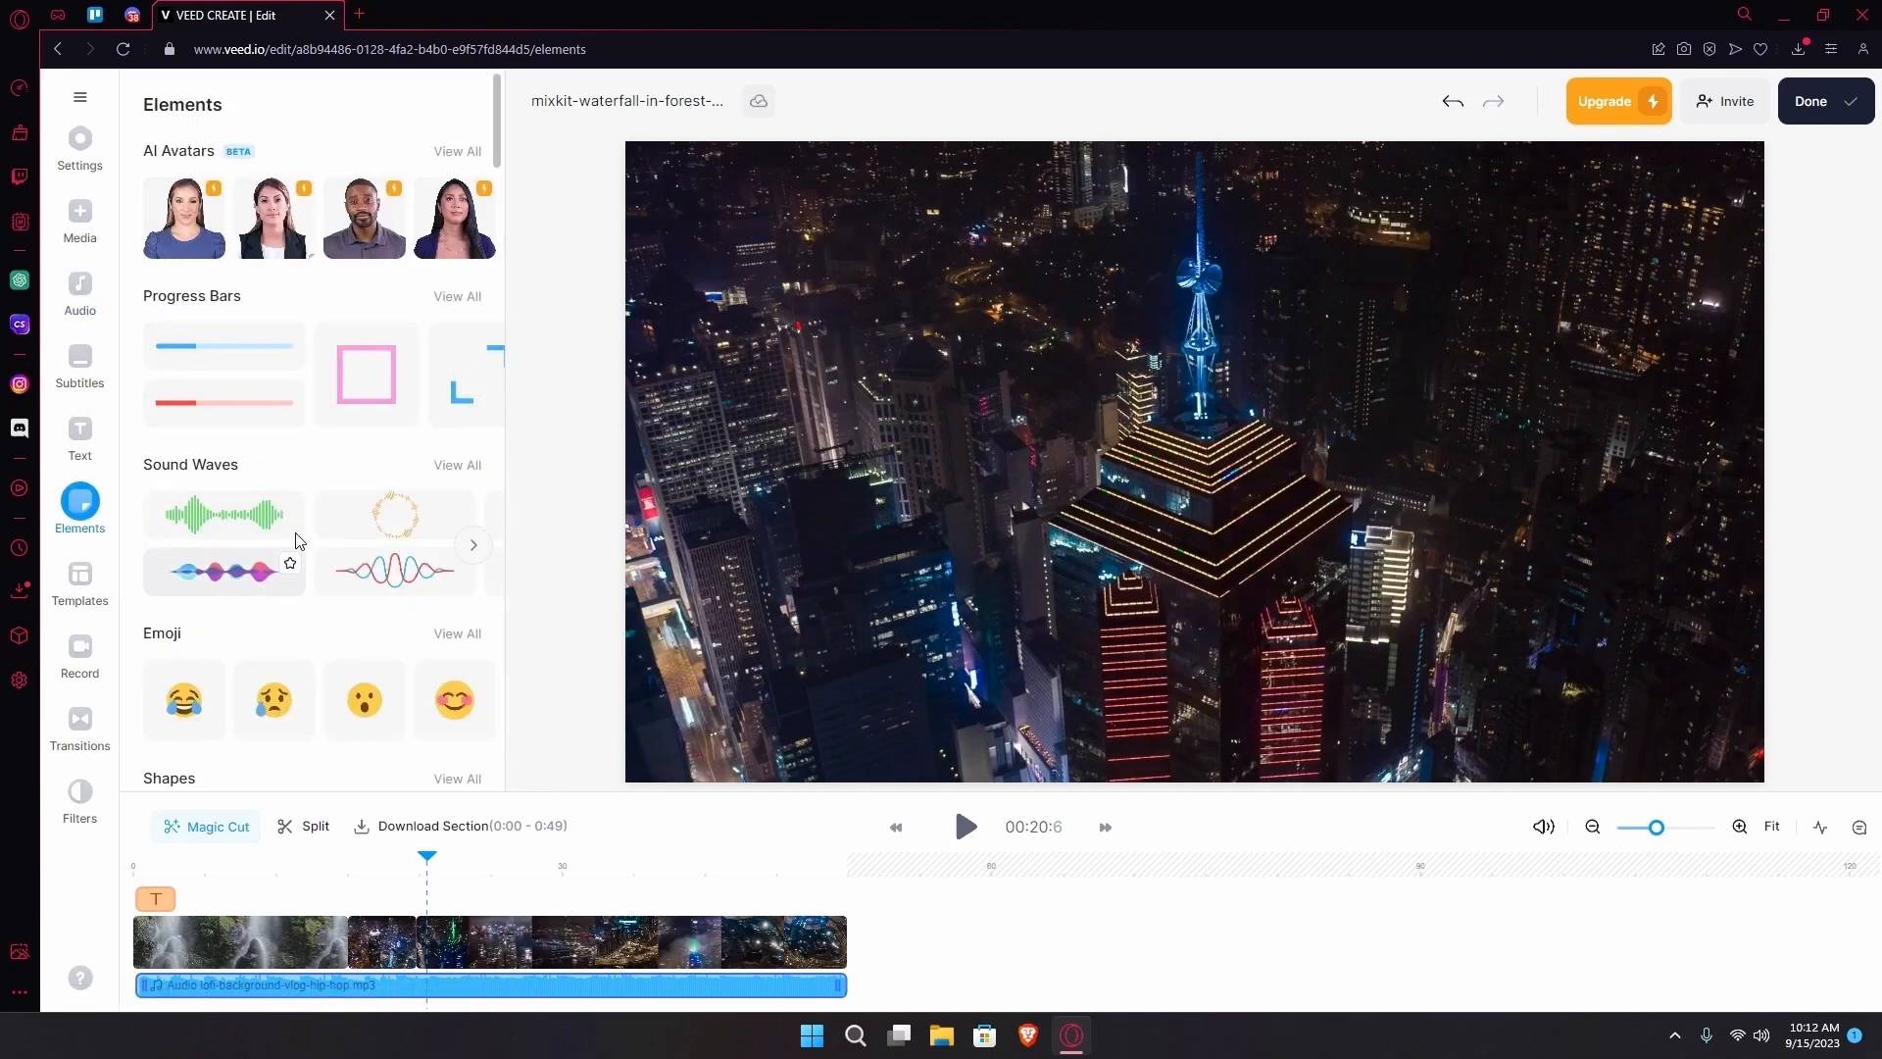
{"action": "scroll", "coordinate": [196, 598], "scroll_direction": "down", "scroll_amount": 2}
{"action": "scroll", "coordinate": [265, 676], "scroll_direction": "down", "scroll_amount": 3}
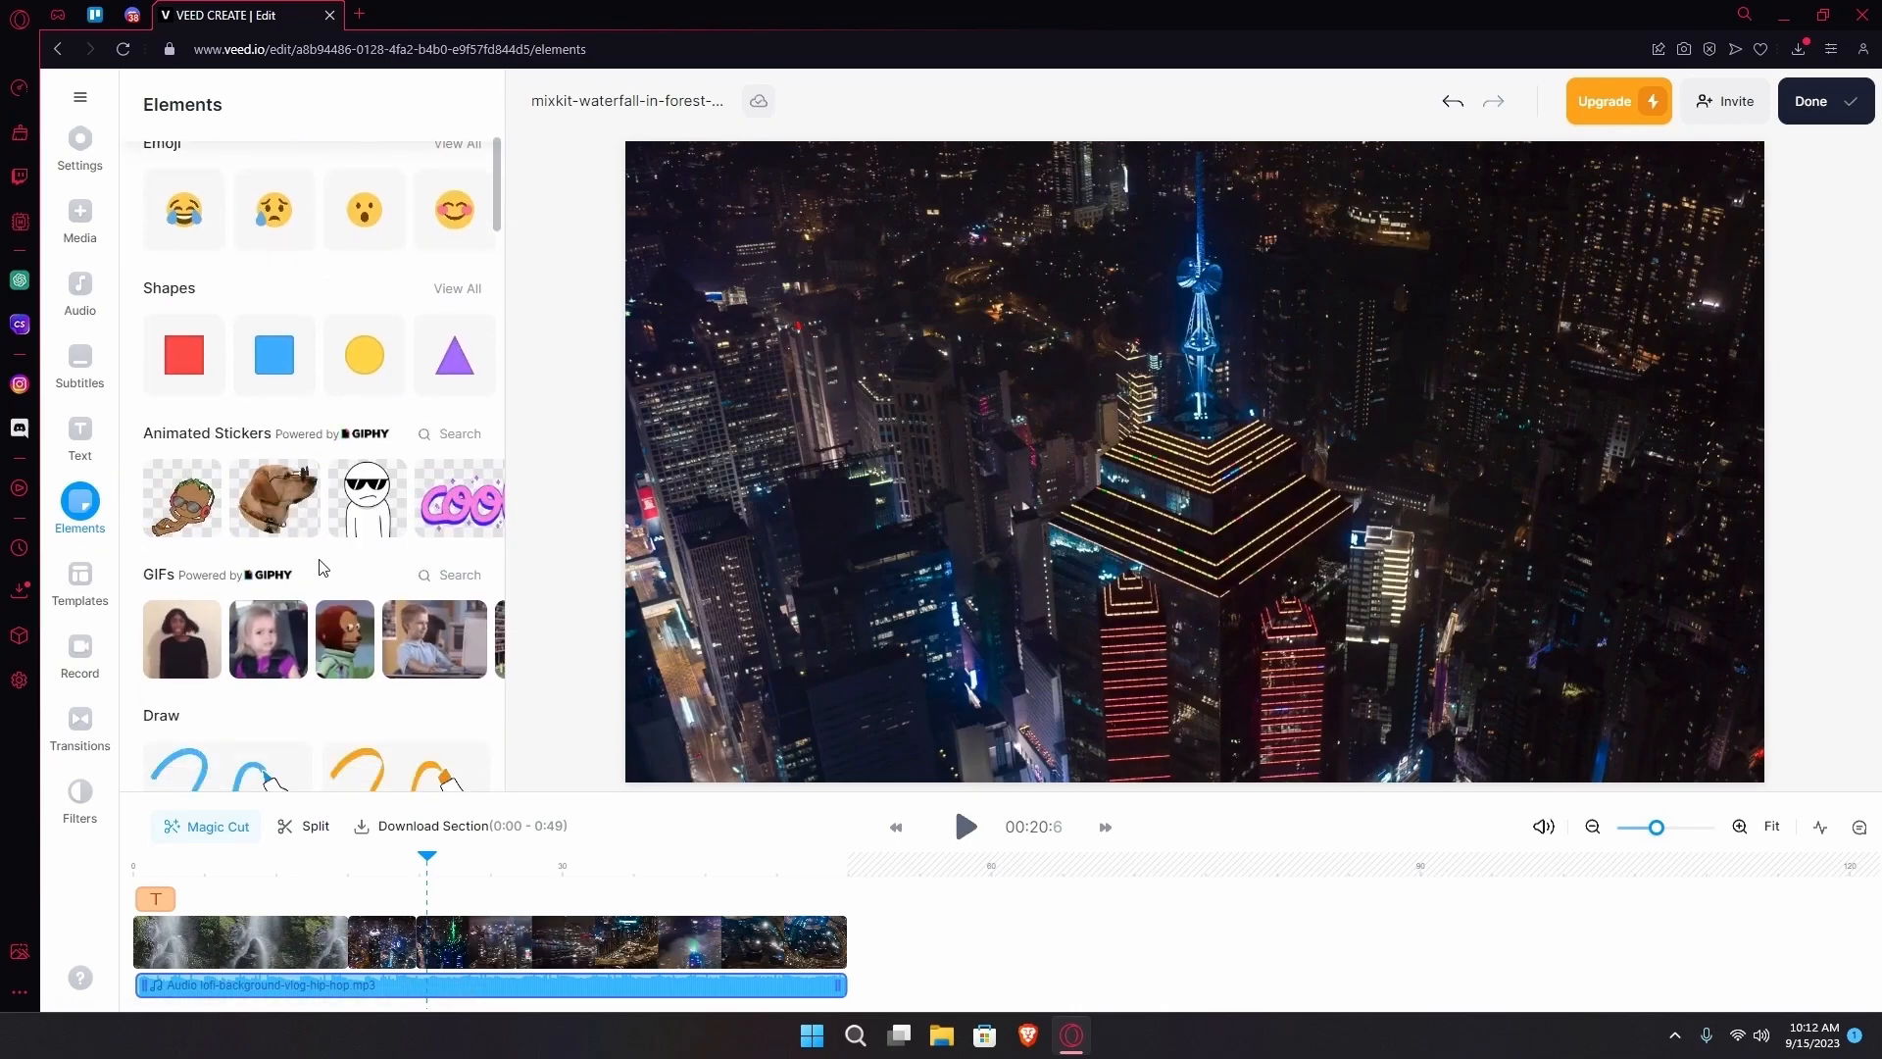
{"action": "scroll", "coordinate": [201, 600], "scroll_direction": "down", "scroll_amount": 2}
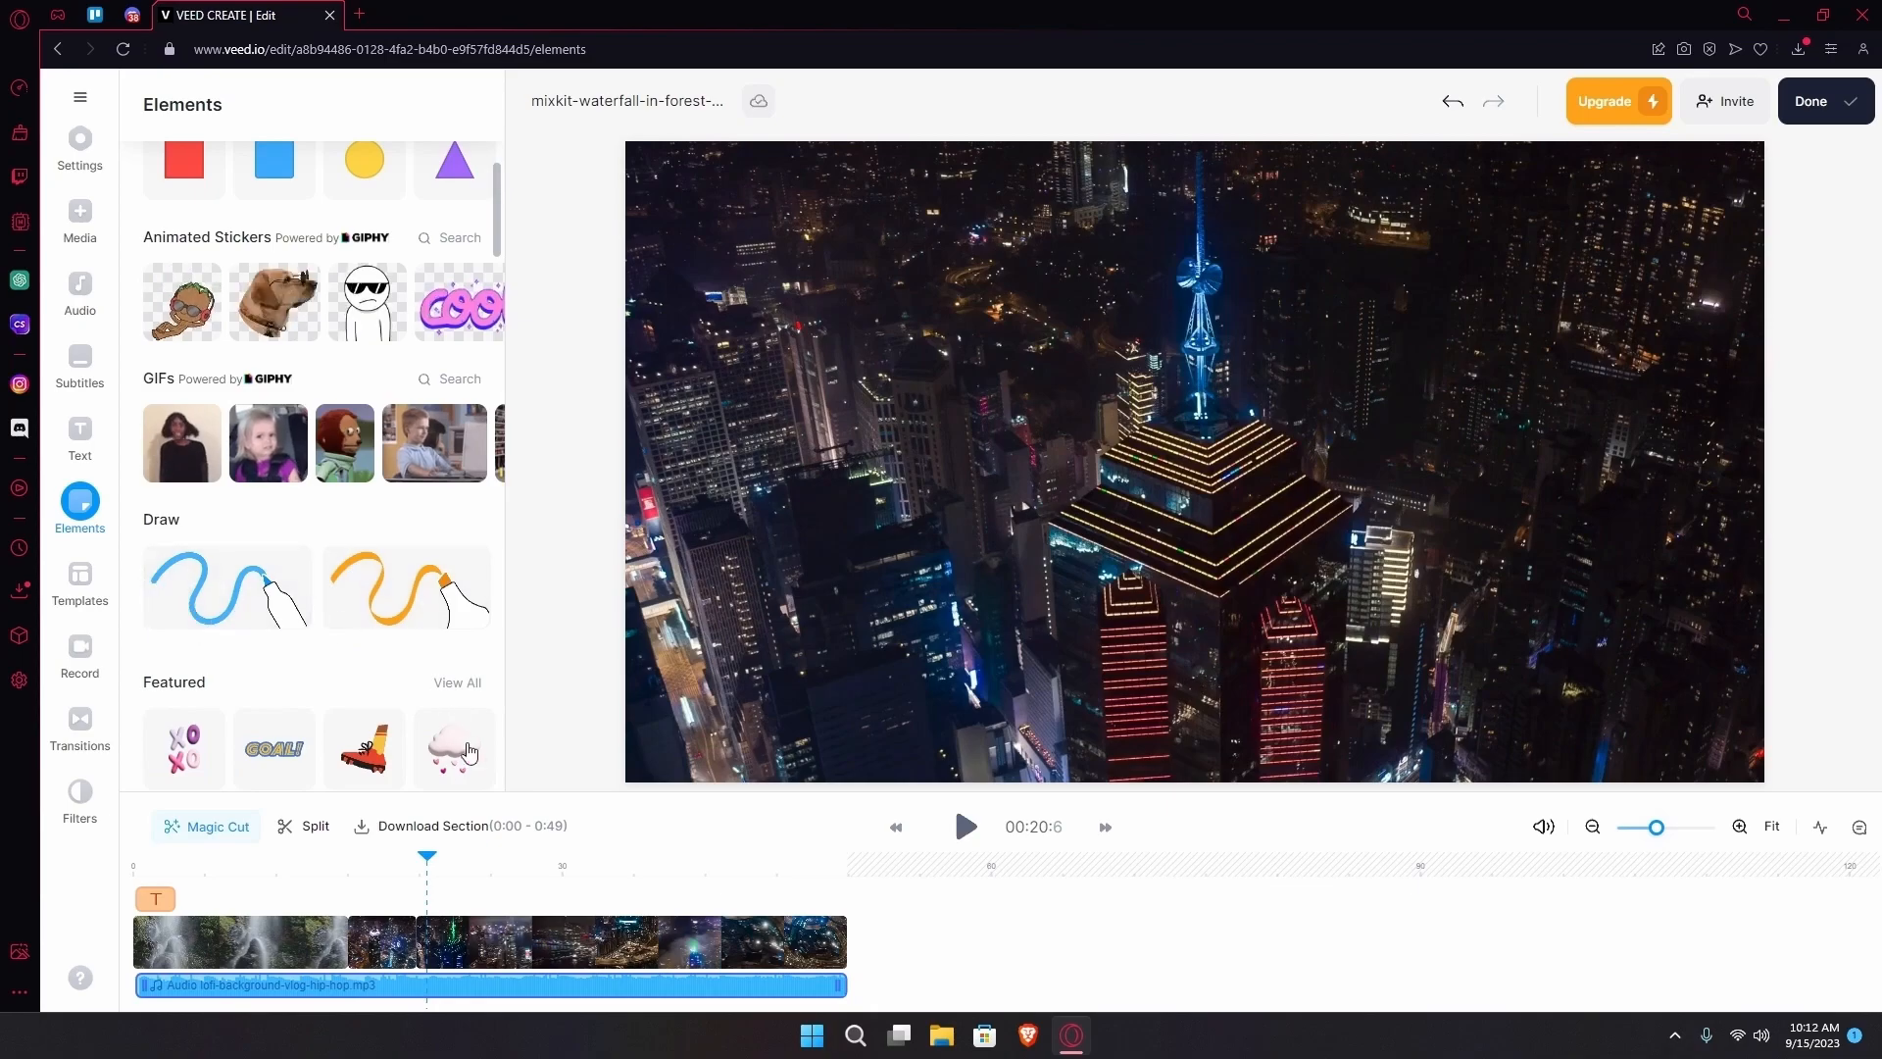
{"action": "scroll", "coordinate": [320, 649], "scroll_direction": "down", "scroll_amount": 4}
{"action": "scroll", "coordinate": [353, 643], "scroll_direction": "up", "scroll_amount": 7}
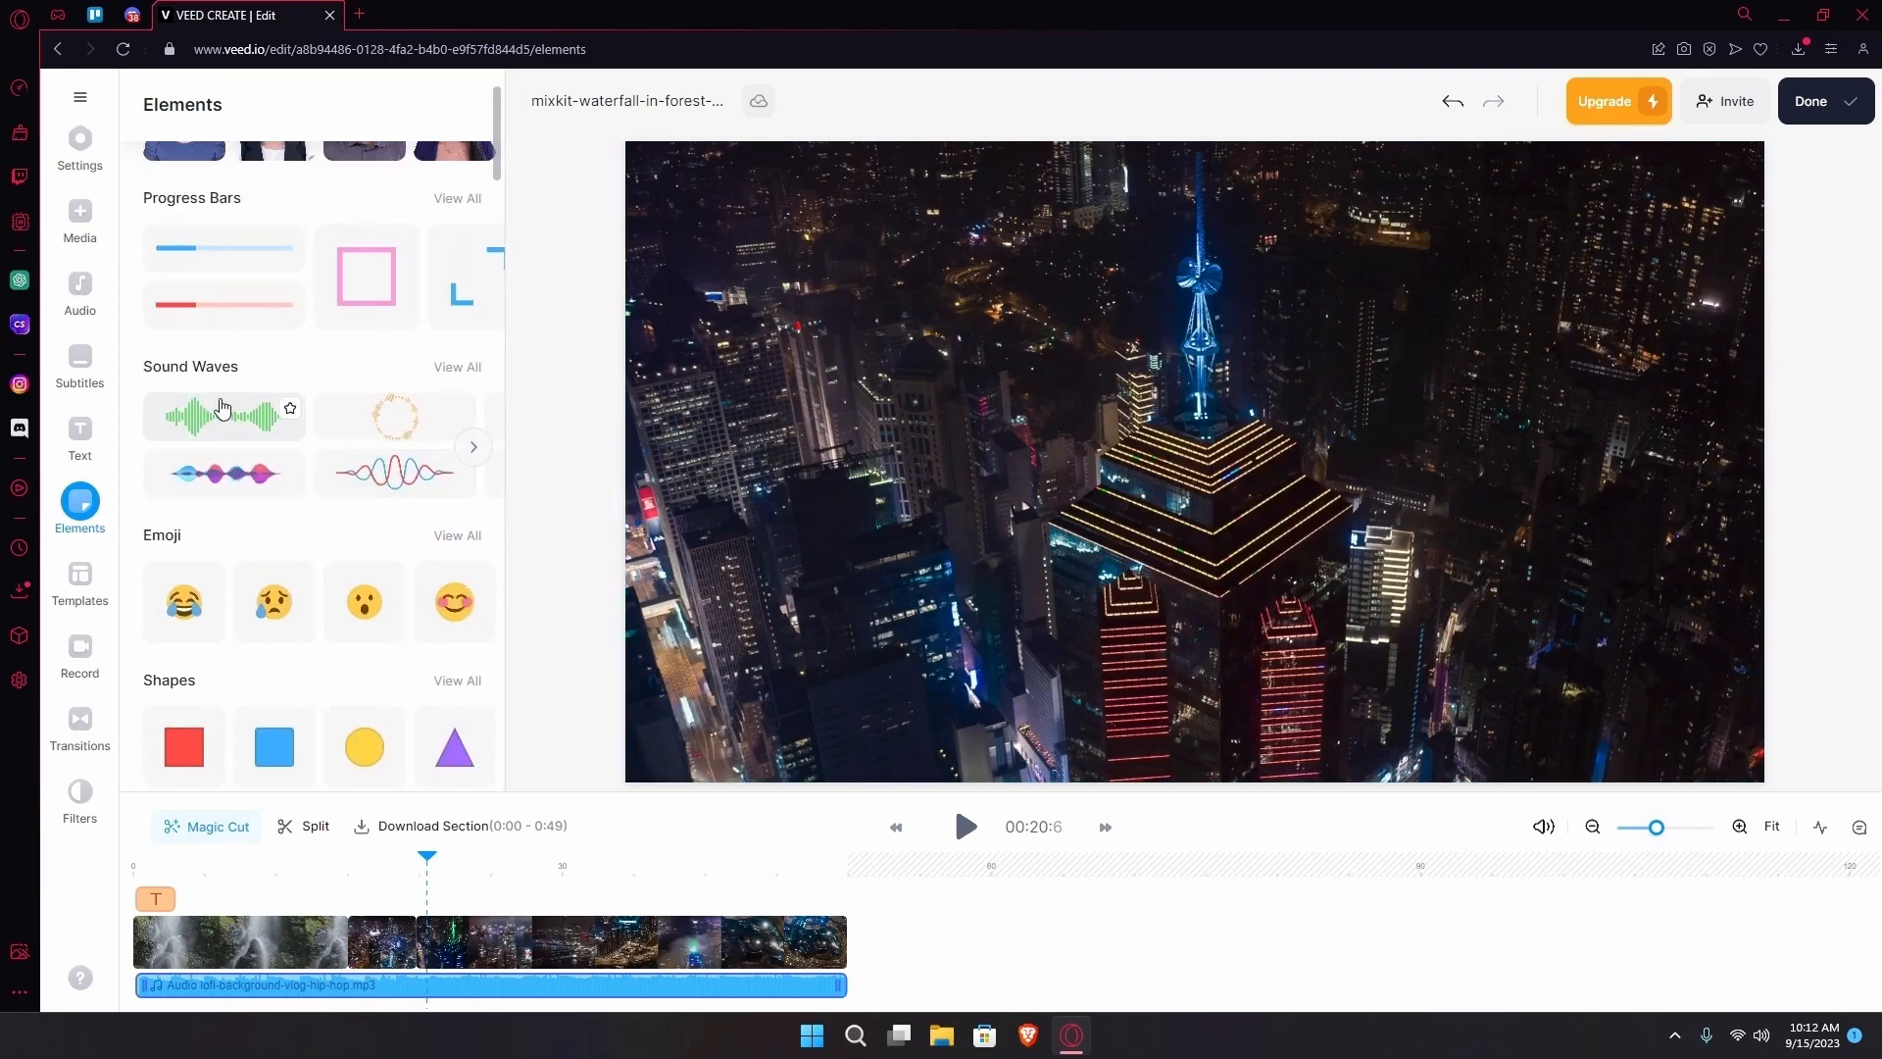
- Browse the sound wave styles, add the blue-and-pink wave across the whole video, and preview it at about 18.5 seconds
{"action": "left_click", "coordinate": [474, 449]}
{"action": "left_click", "coordinate": [475, 451]}
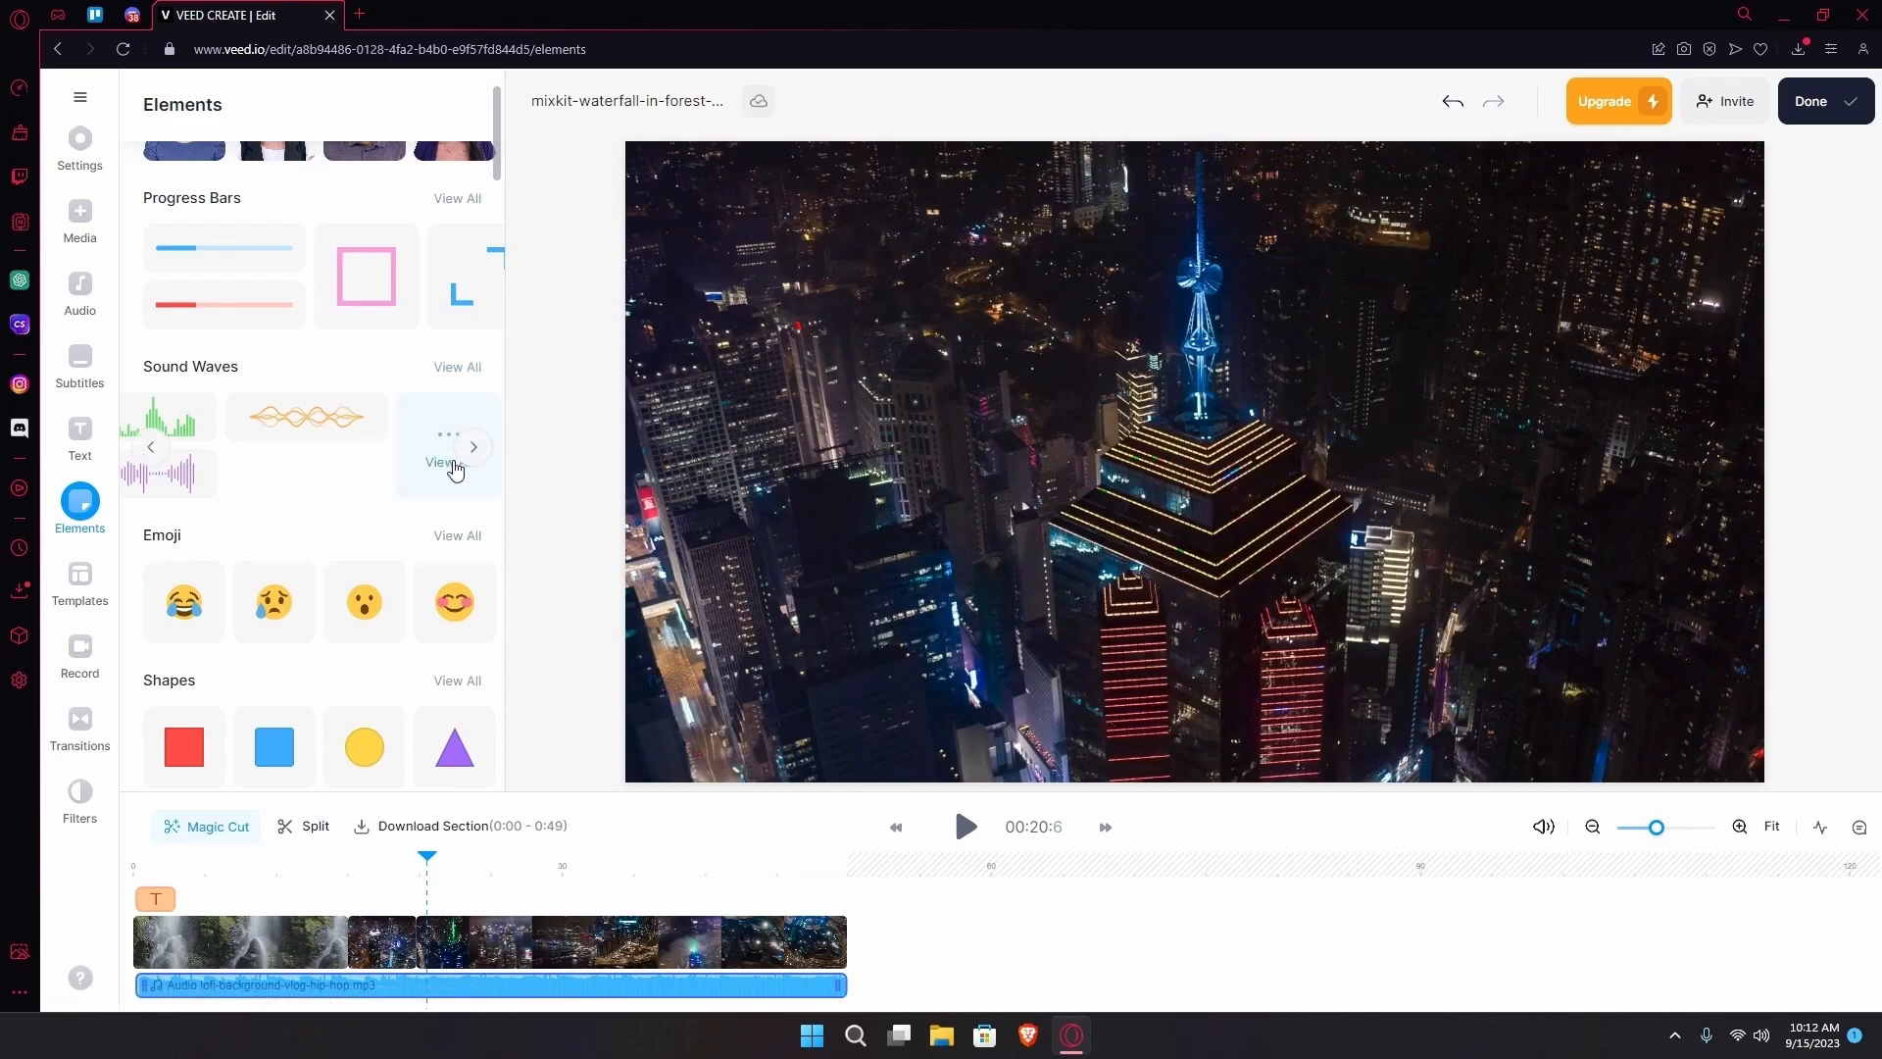
{"action": "left_click", "coordinate": [150, 447]}
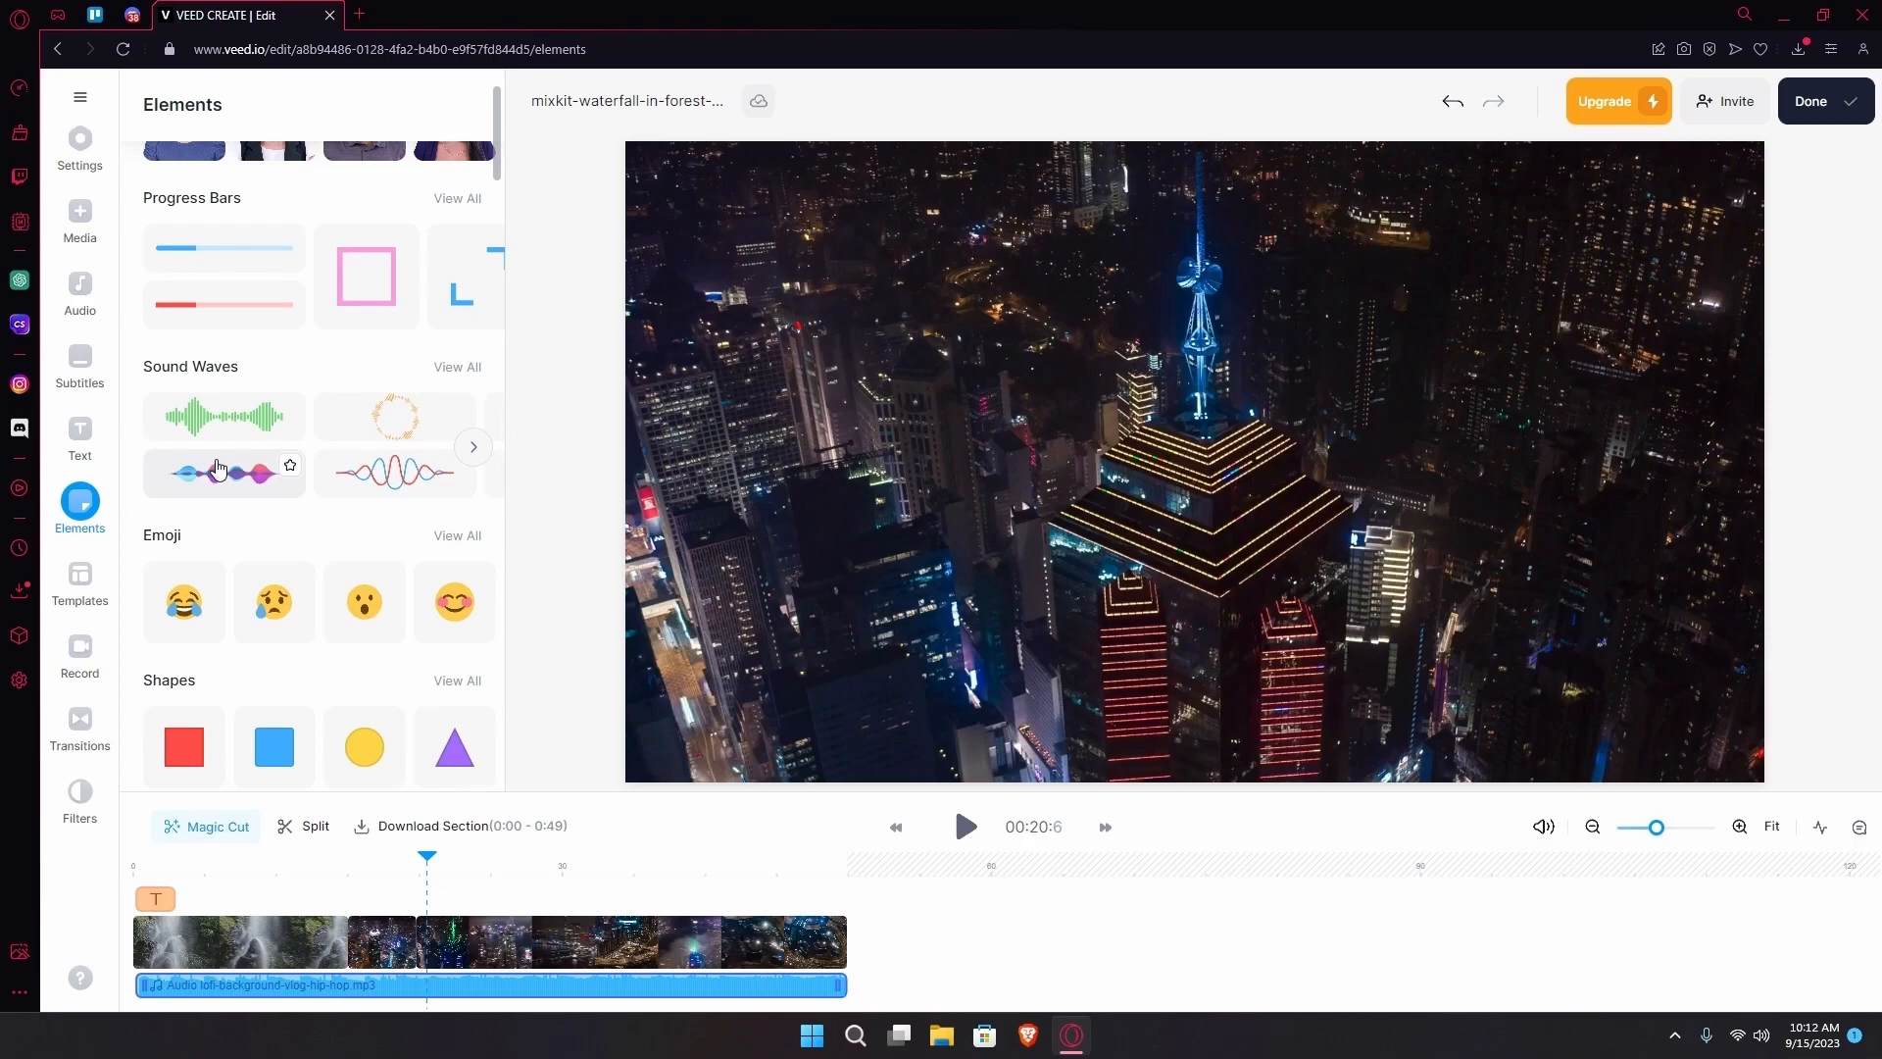
{"action": "left_click", "coordinate": [224, 474]}
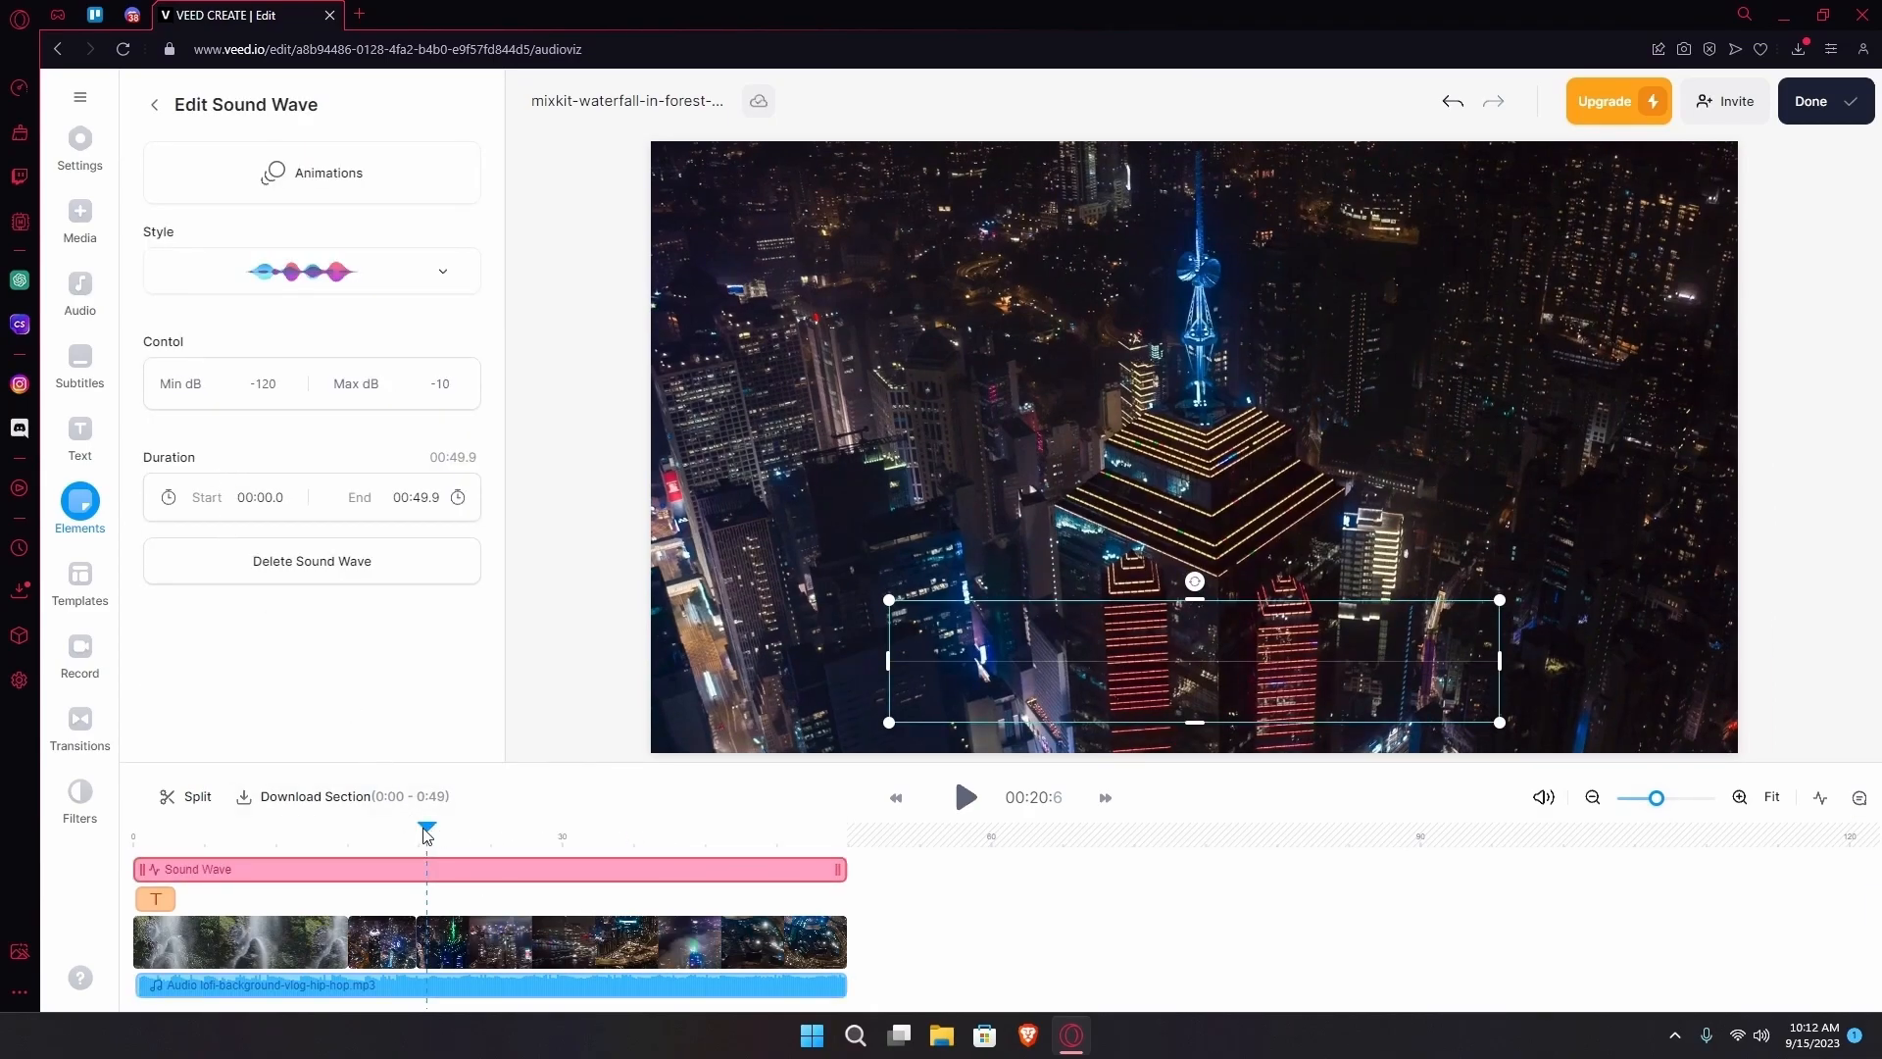
{"action": "left_click_drag", "start_coordinate": [426, 834], "coordinate": [397, 834]}
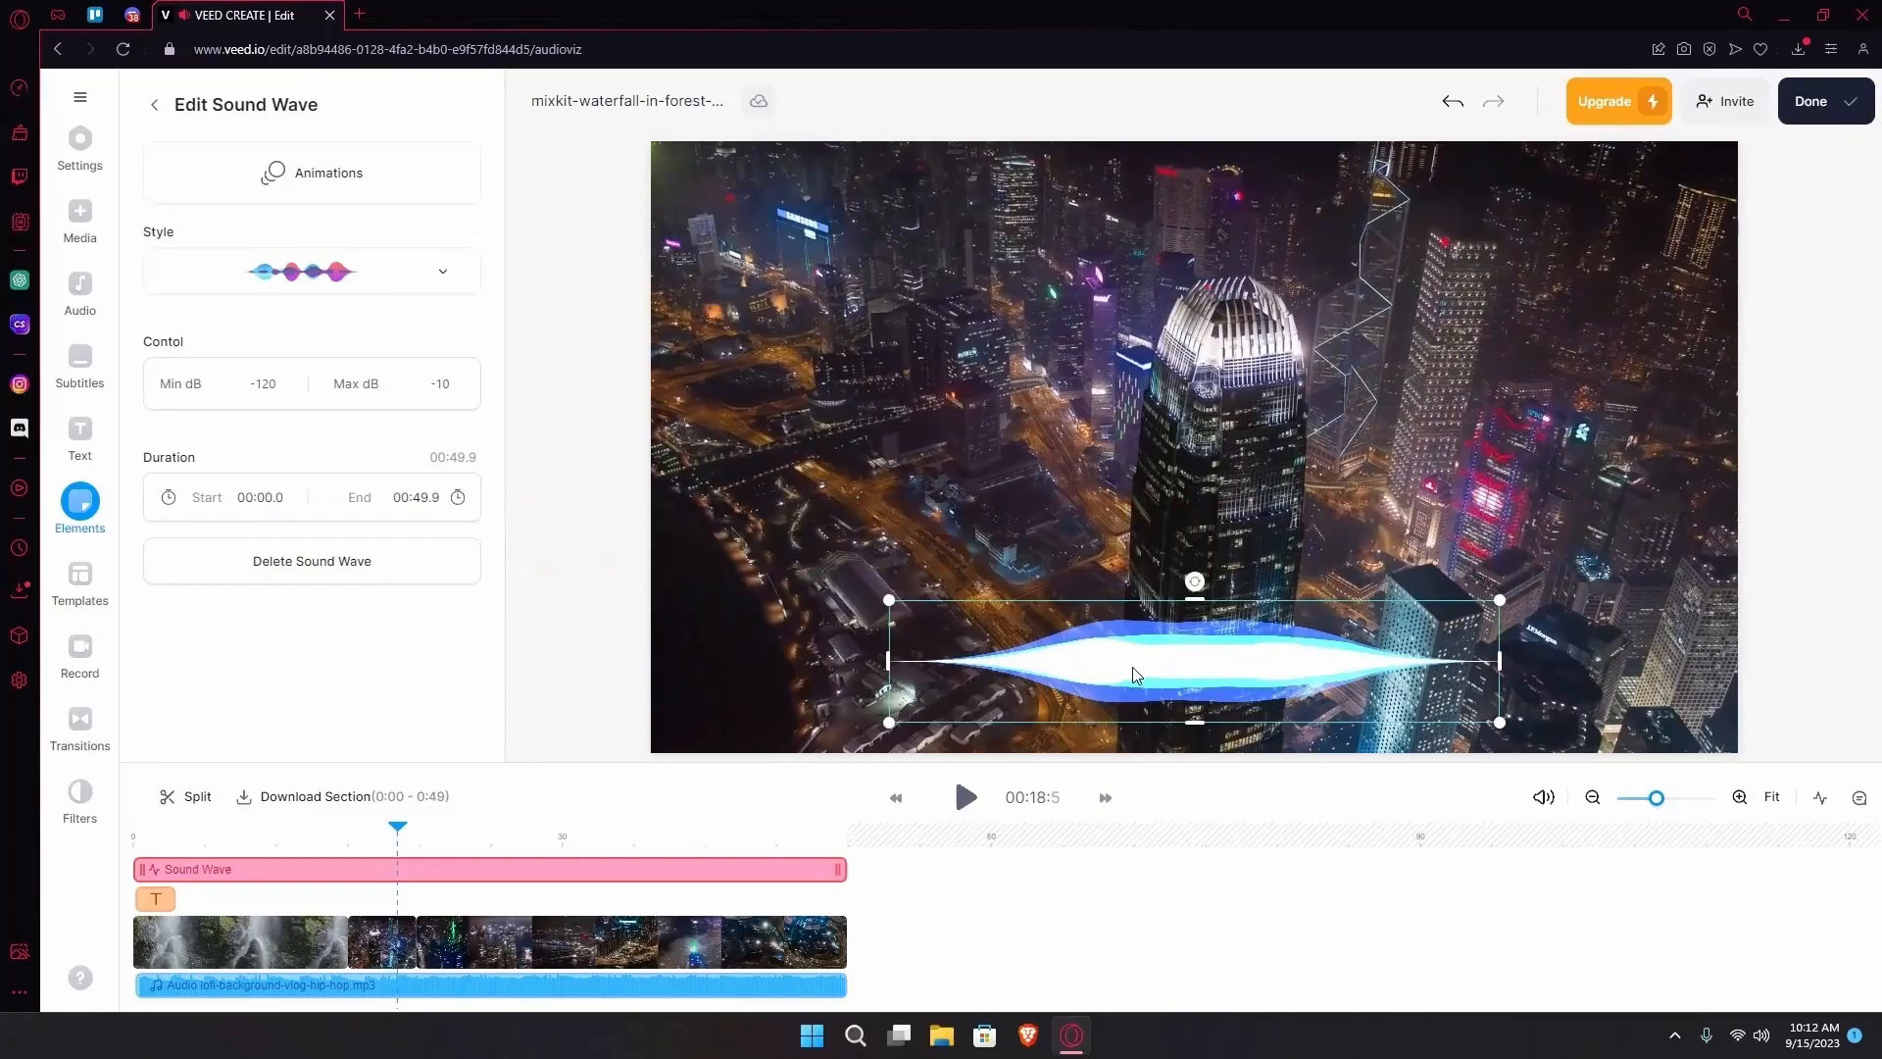
- Shrink the sound wave and place it in the lower-right corner of the video frame
{"action": "left_click_drag", "start_coordinate": [1134, 670], "coordinate": [1459, 688]}
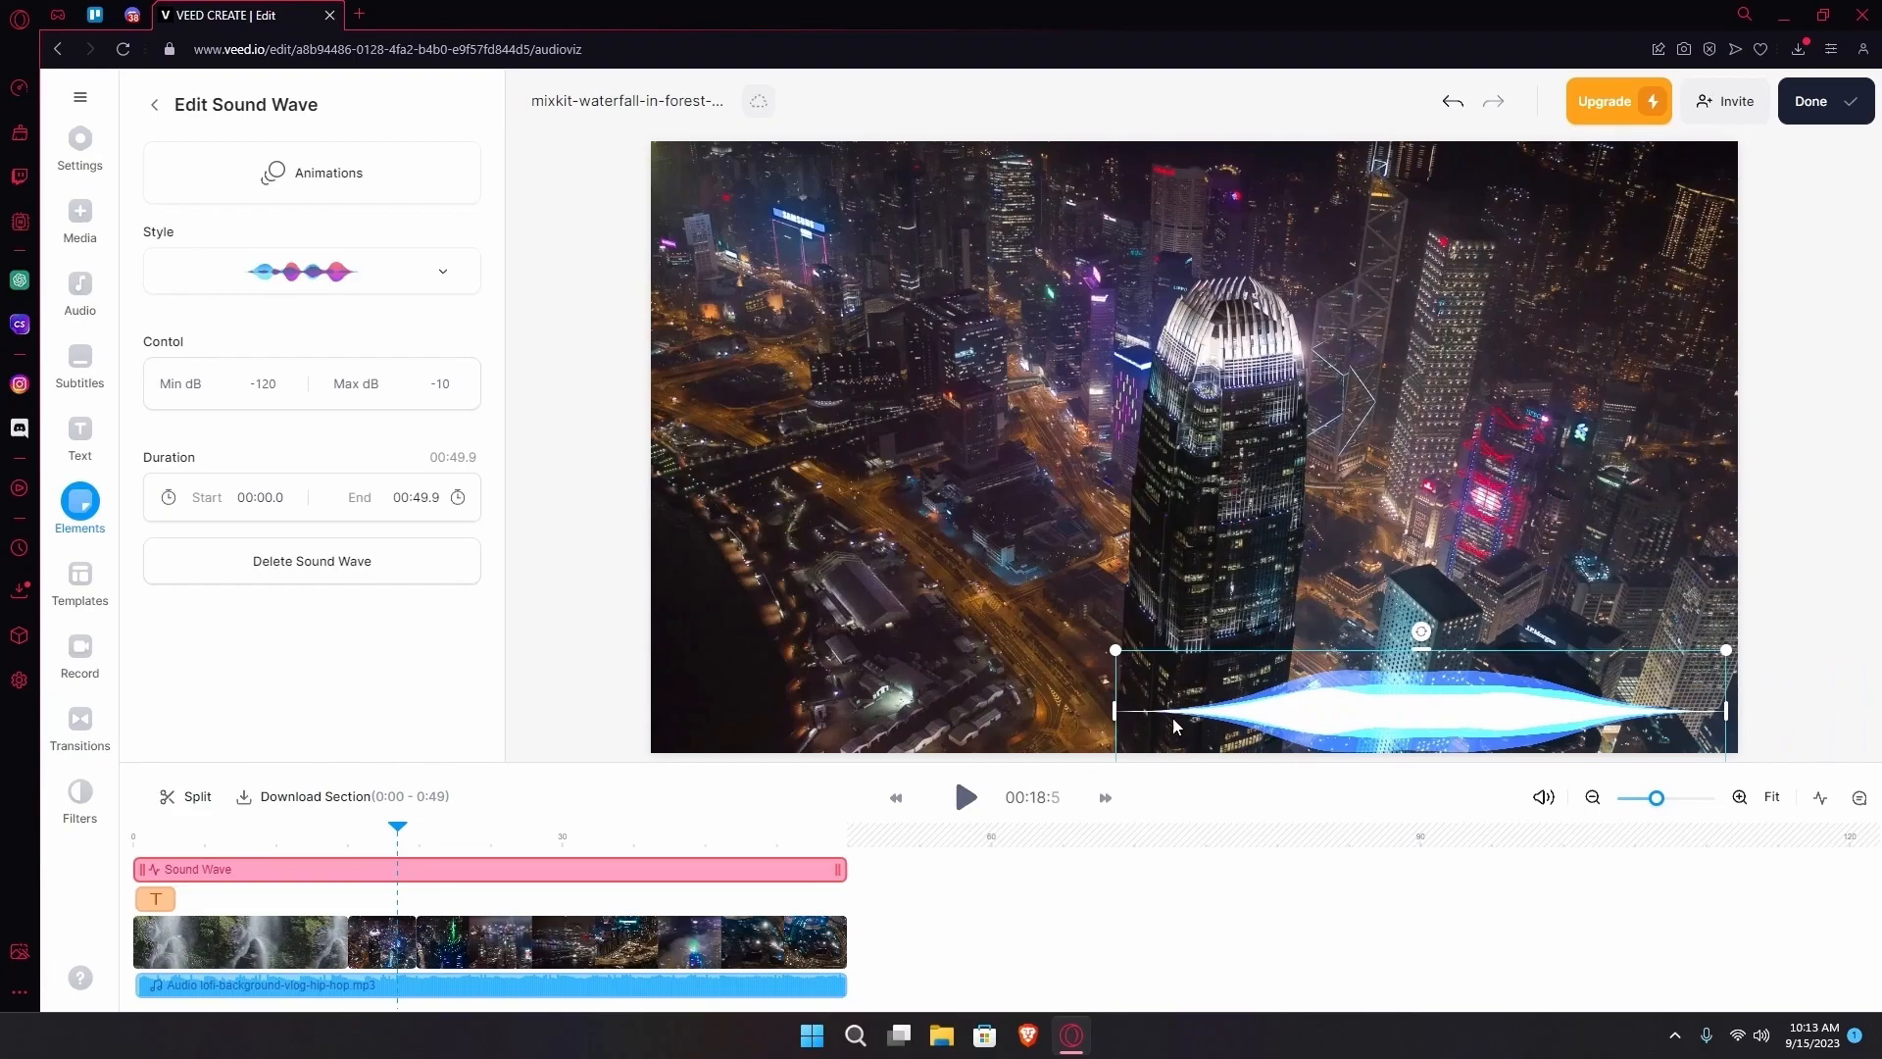
{"action": "left_click_drag", "start_coordinate": [1115, 650], "coordinate": [1390, 697]}
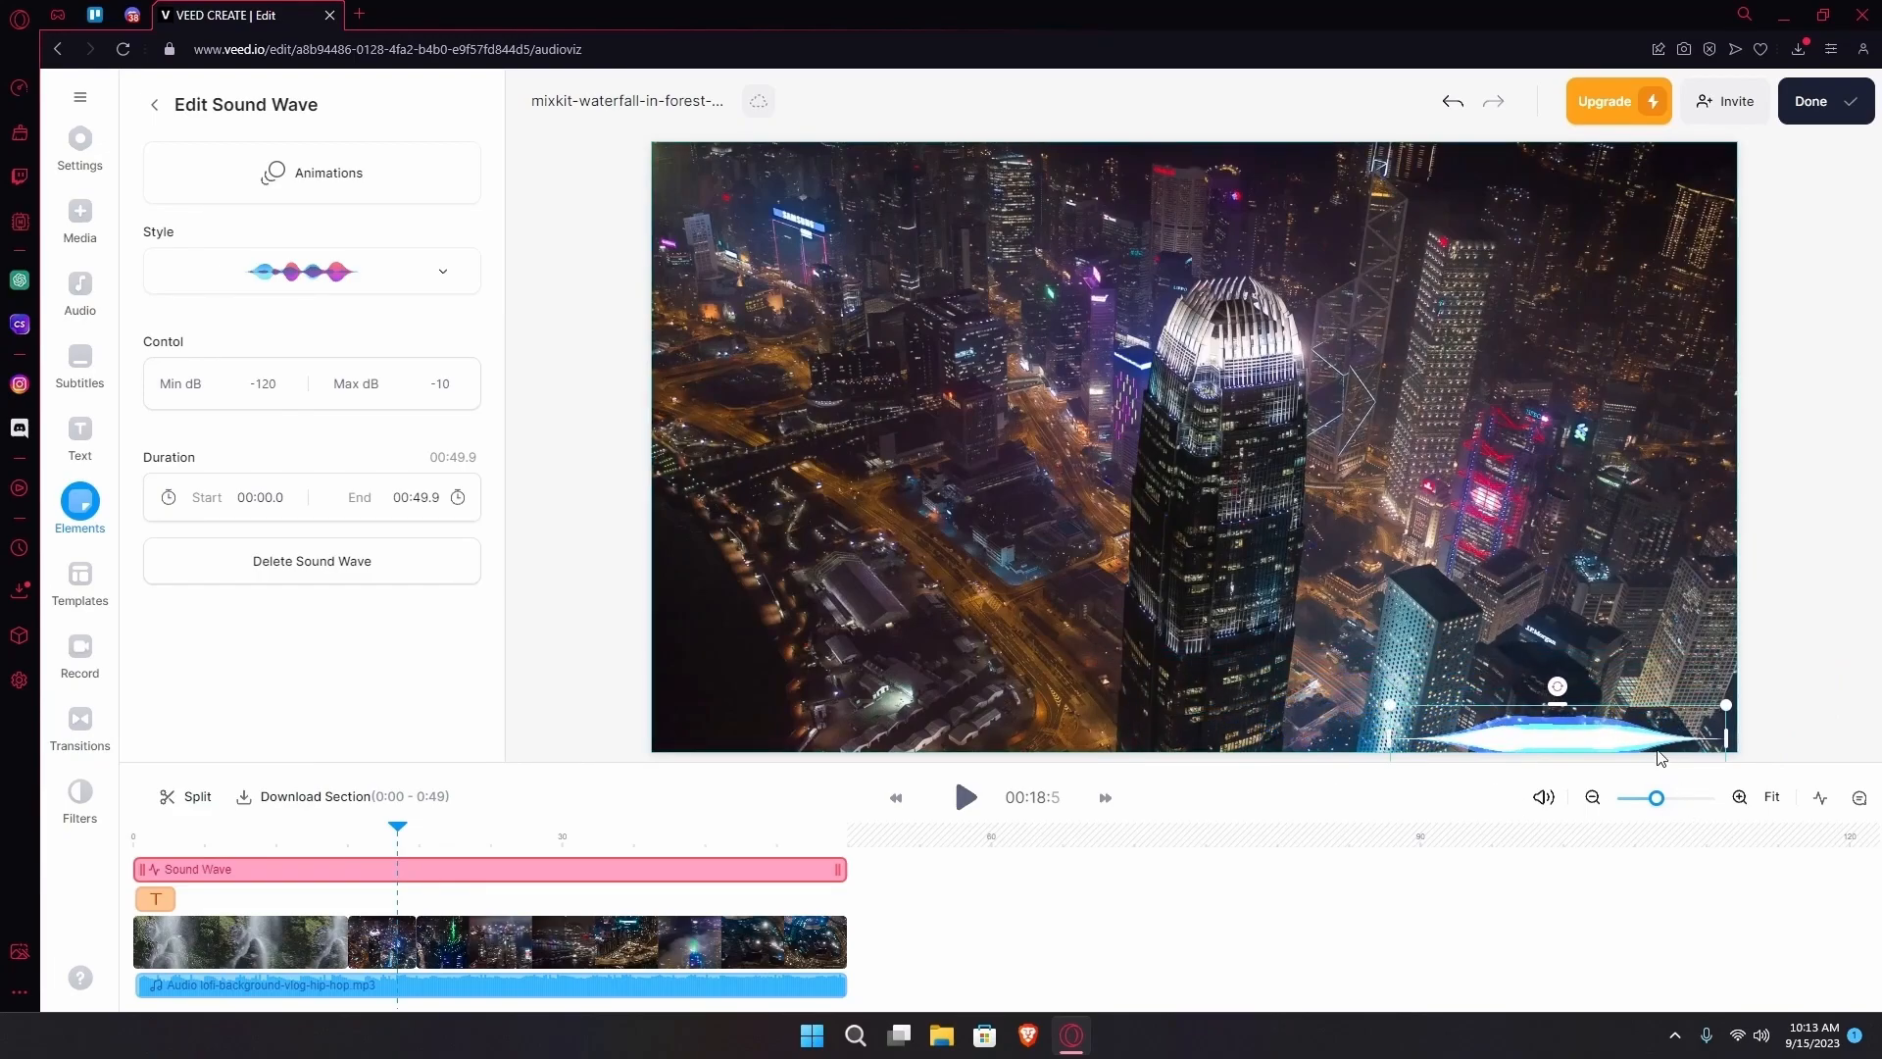
{"action": "left_click_drag", "start_coordinate": [1648, 732], "coordinate": [1675, 721]}
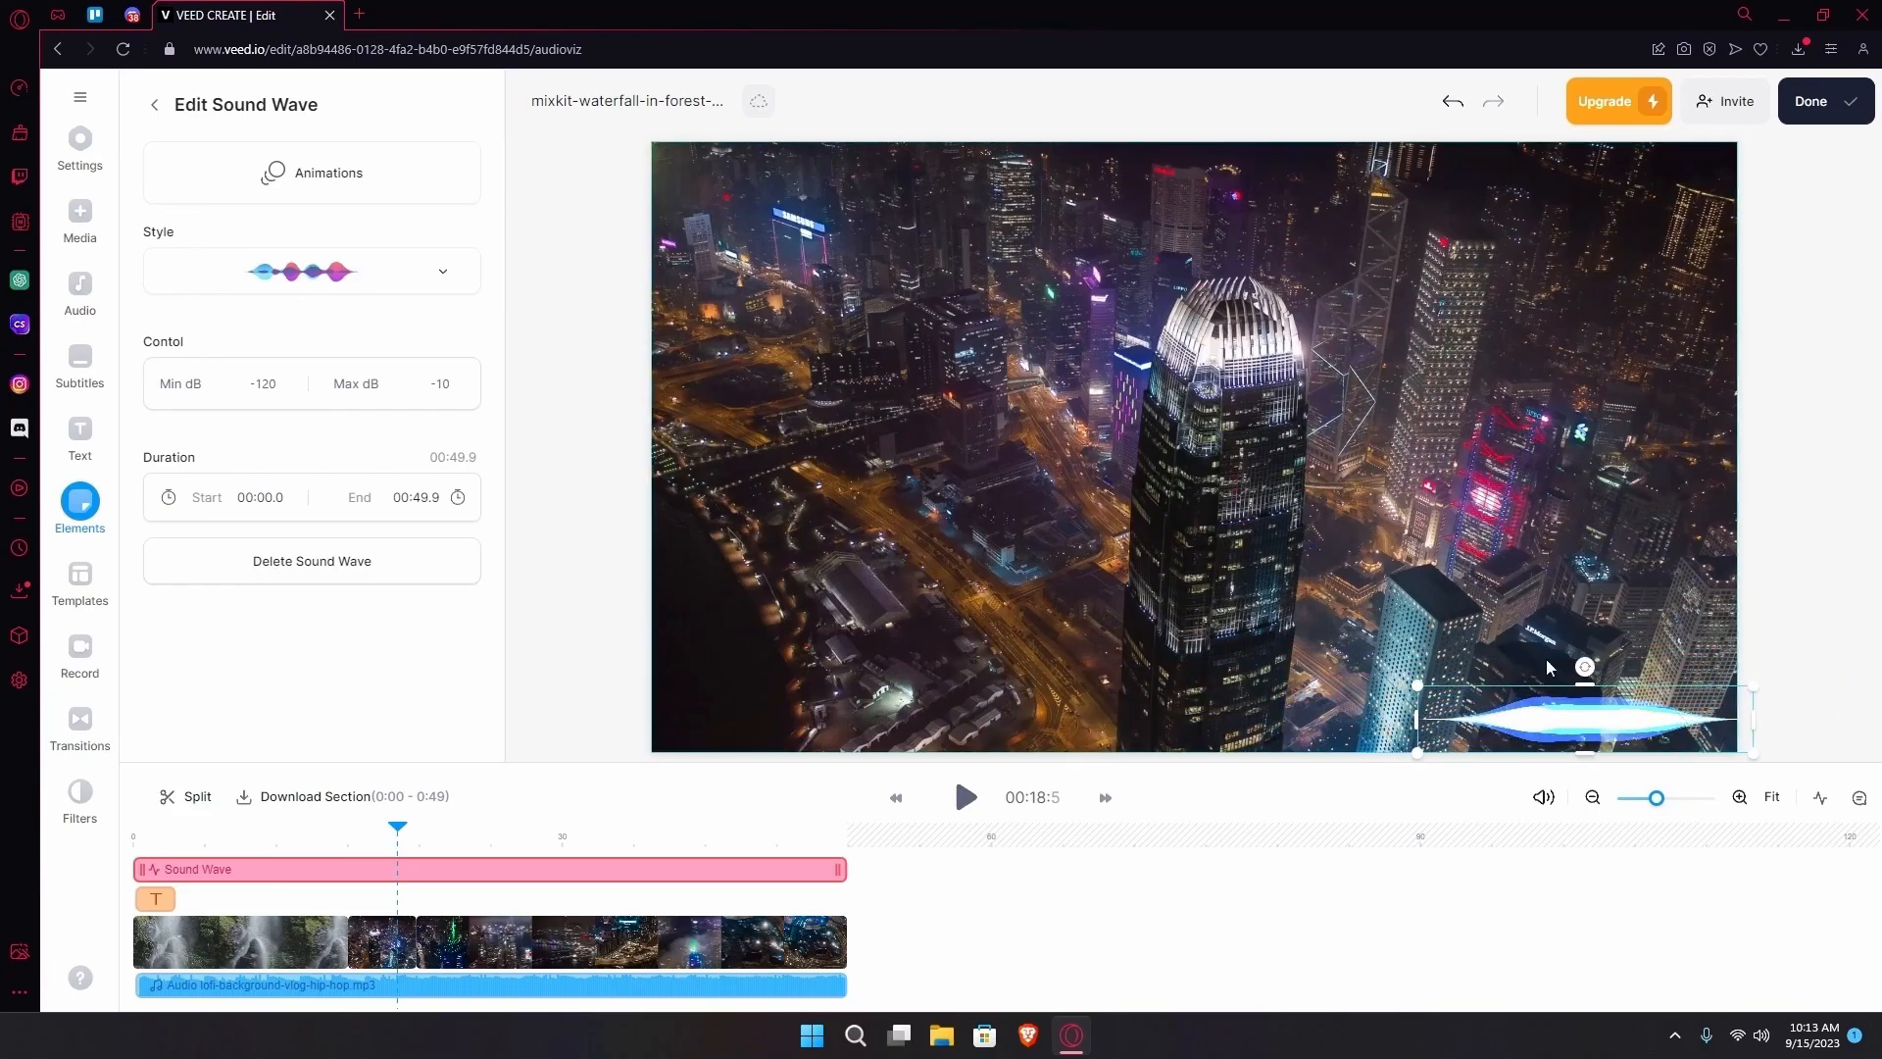
- Look through the template categories and open the available recording options
{"action": "left_click", "coordinate": [79, 576]}
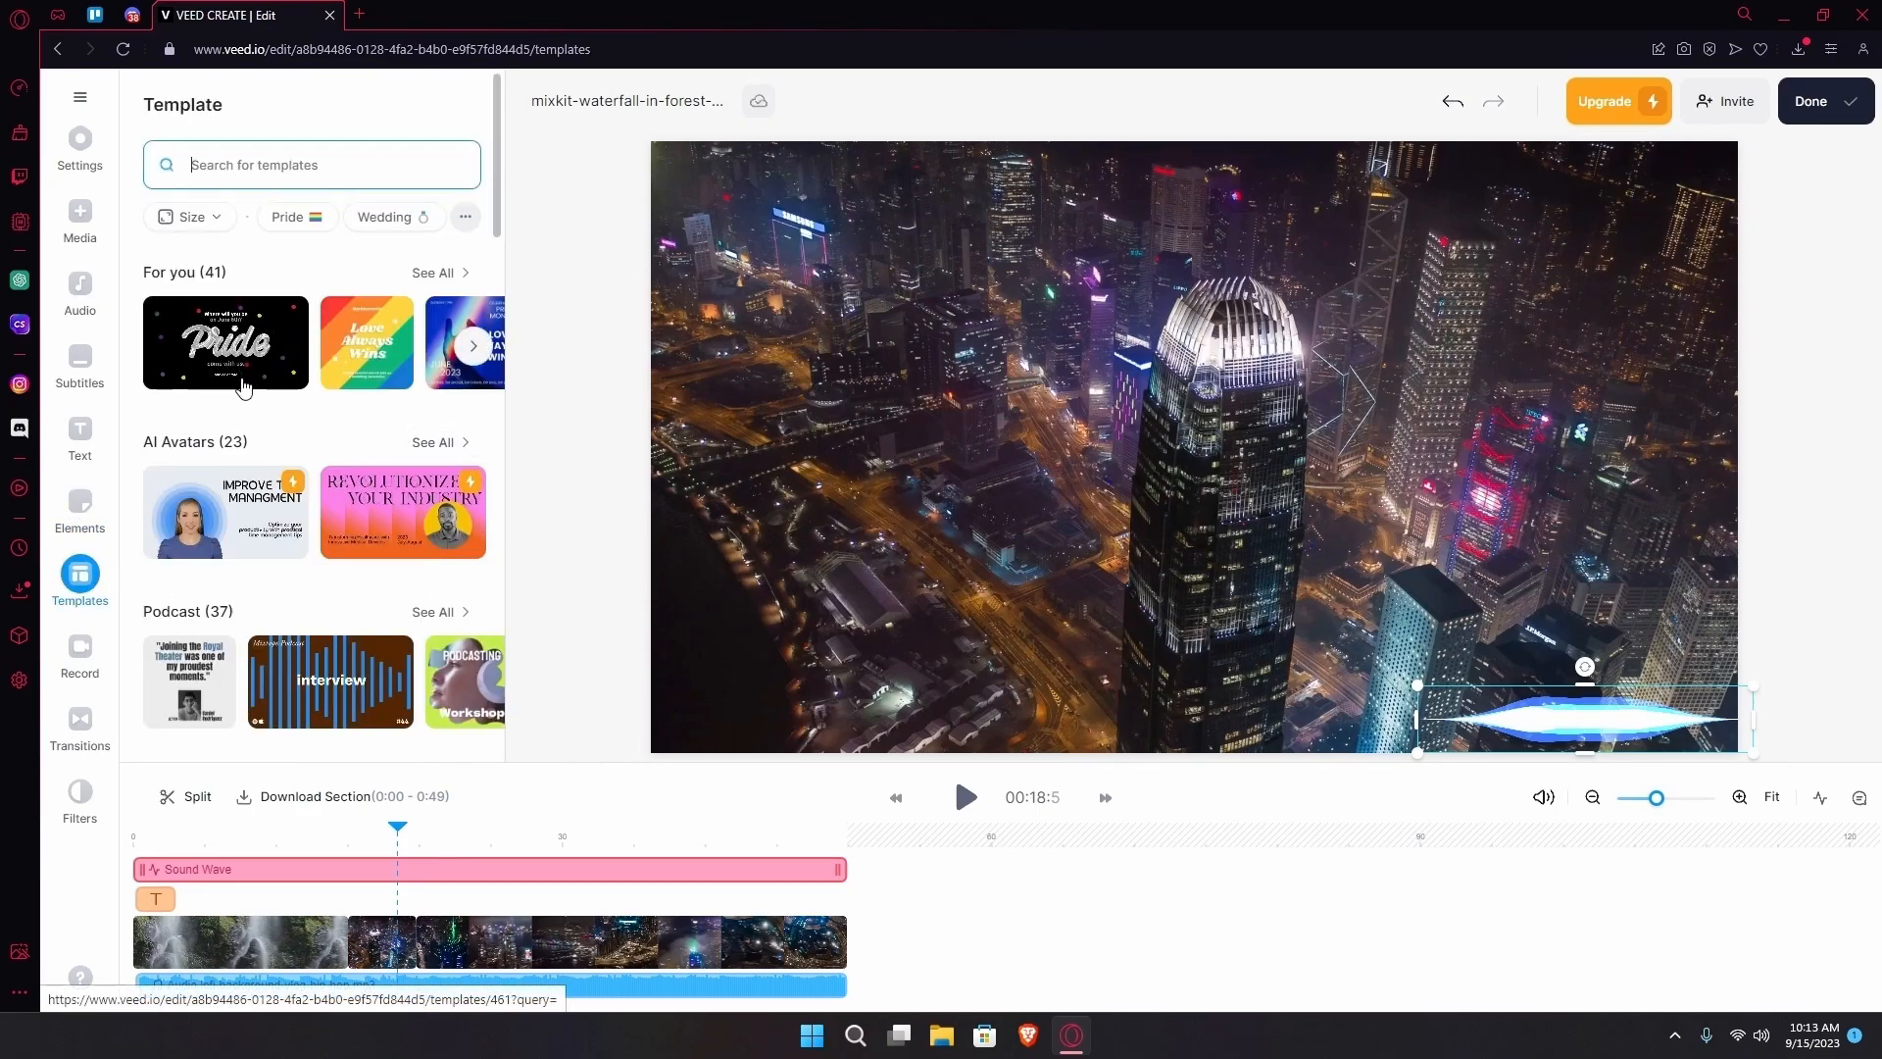
{"action": "scroll", "coordinate": [217, 476], "scroll_direction": "down", "scroll_amount": 1}
{"action": "scroll", "coordinate": [217, 477], "scroll_direction": "down", "scroll_amount": 3}
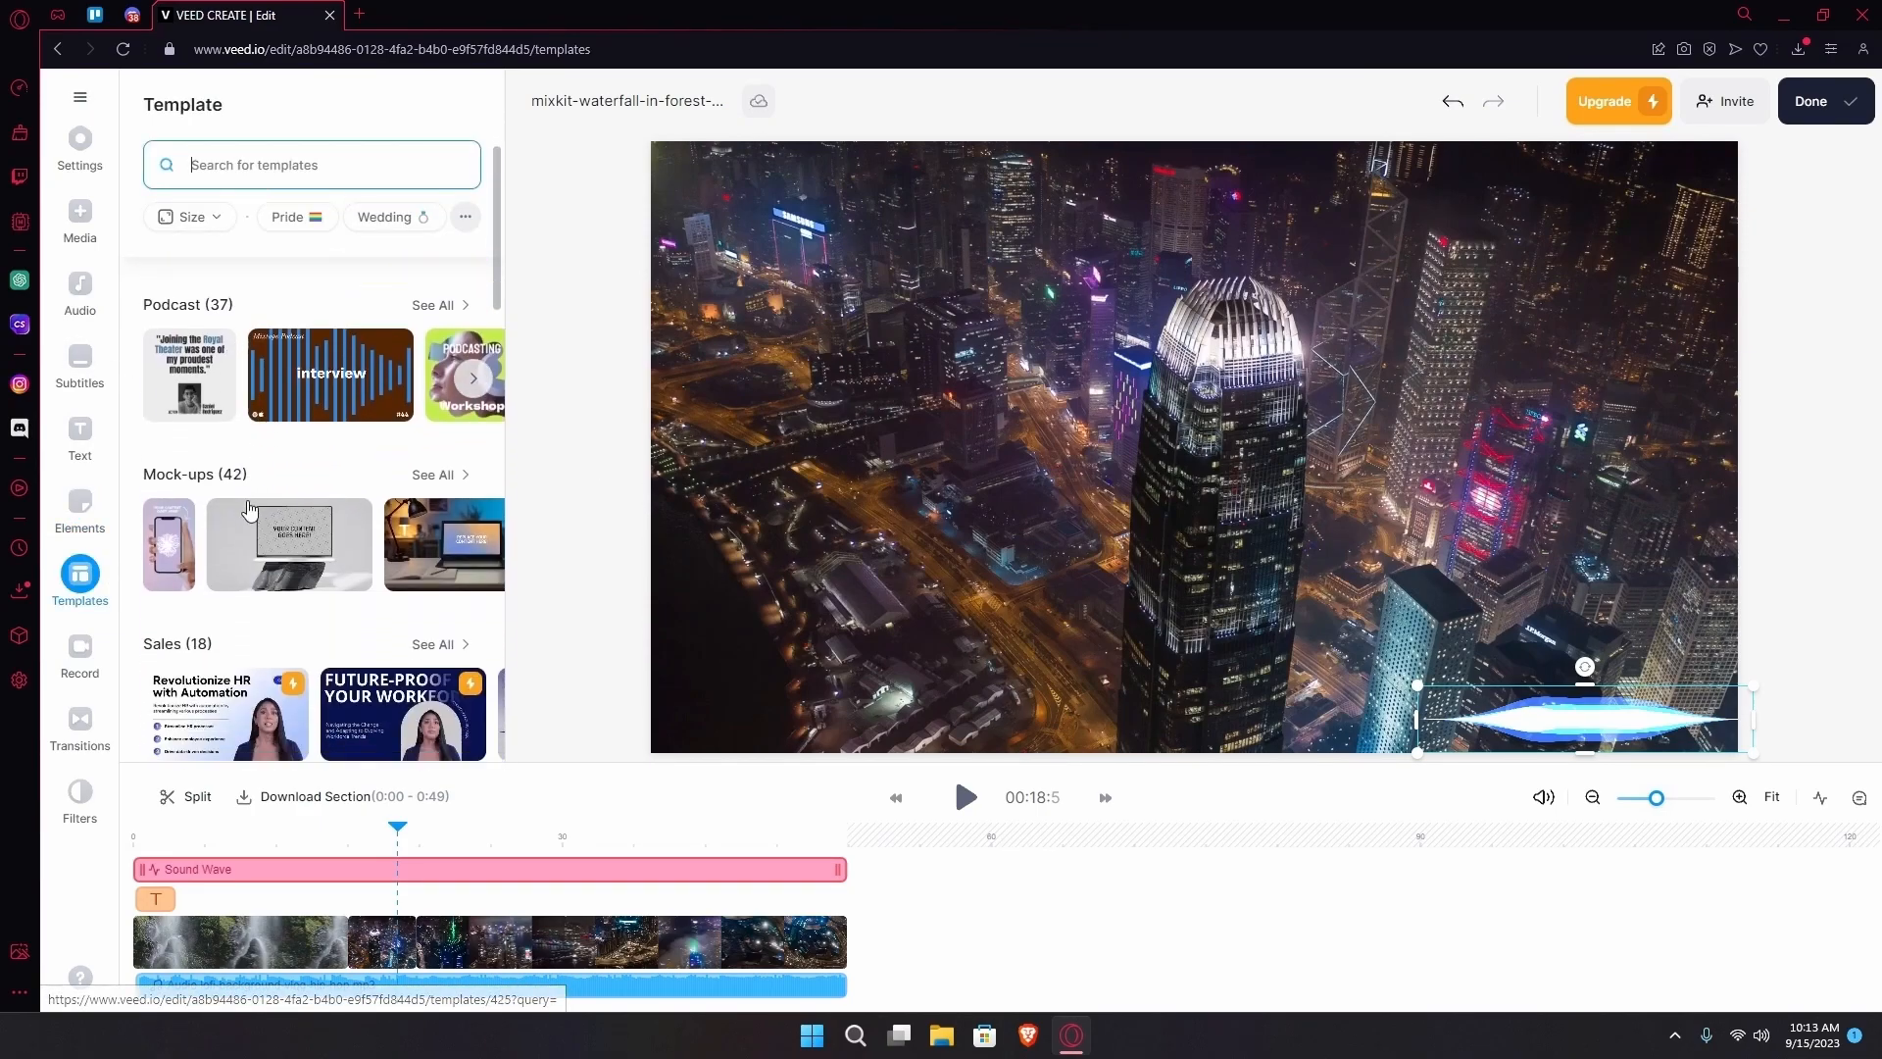
{"action": "scroll", "coordinate": [249, 509], "scroll_direction": "down", "scroll_amount": 2}
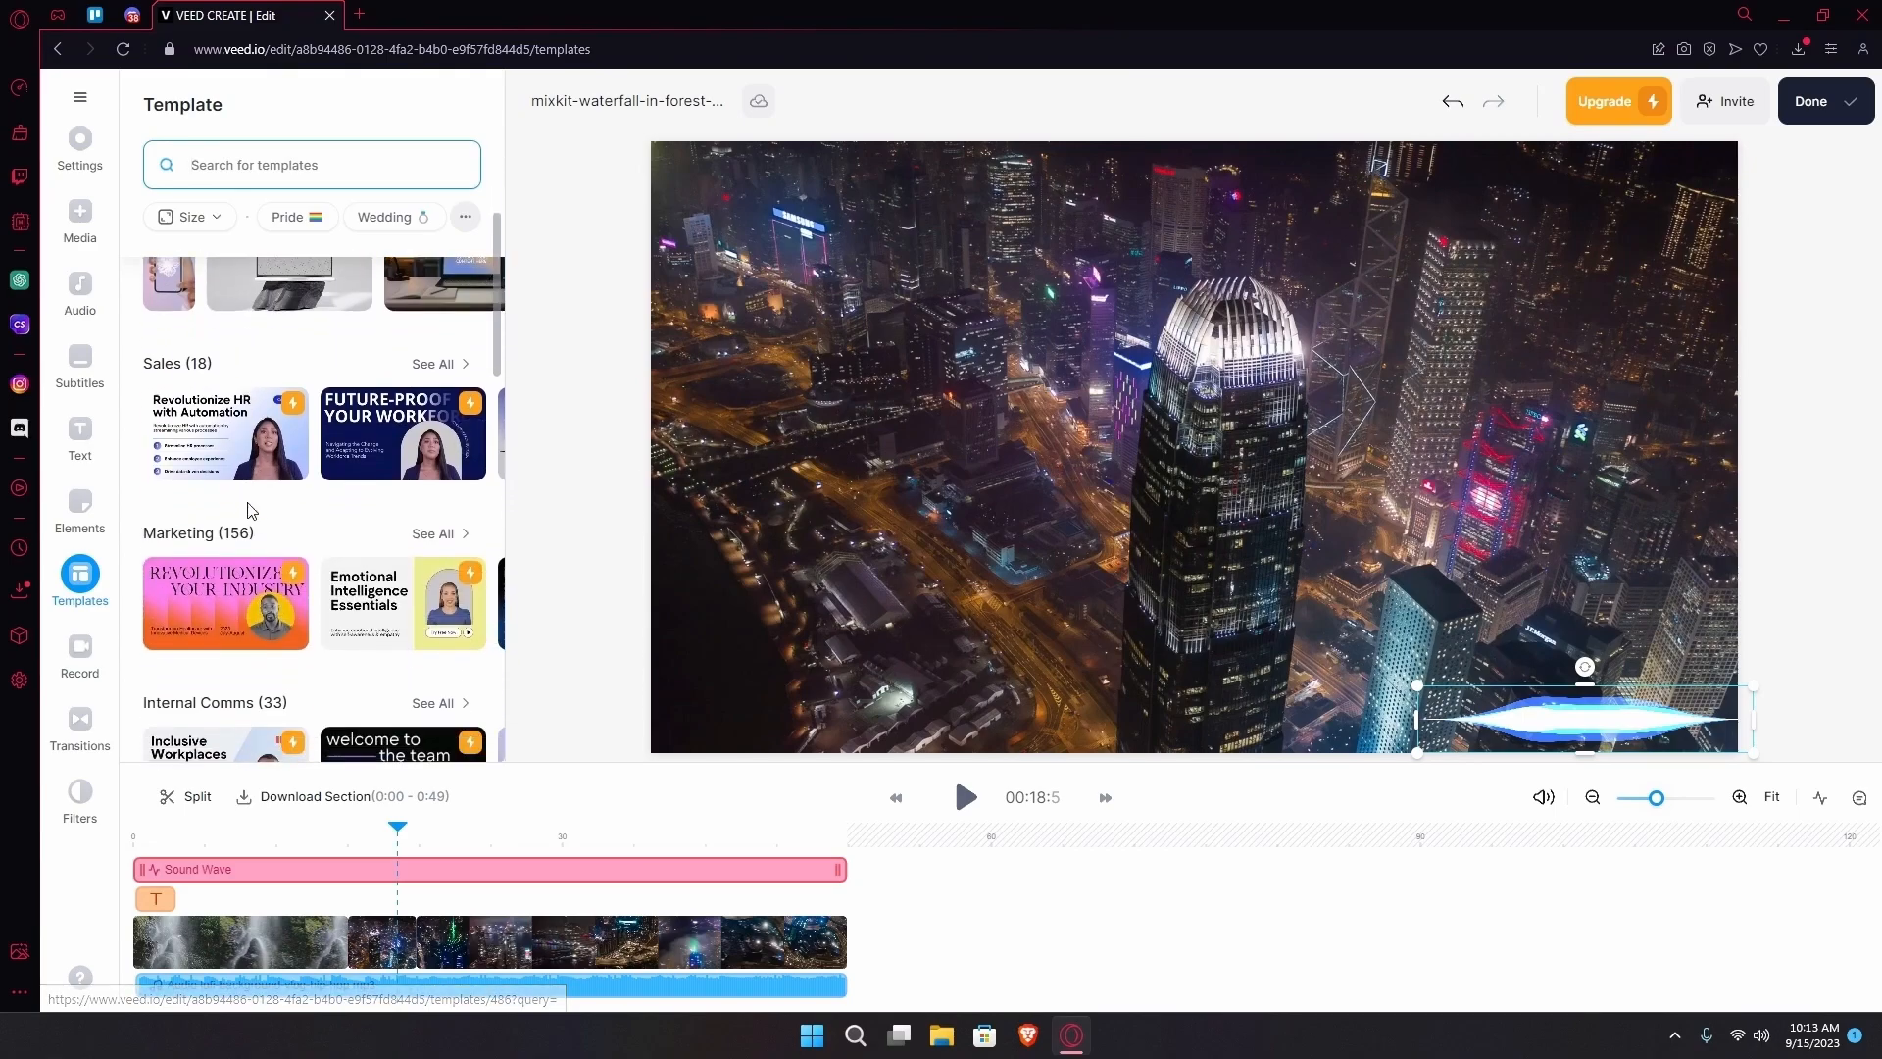
{"action": "scroll", "coordinate": [294, 588], "scroll_direction": "up", "scroll_amount": 6}
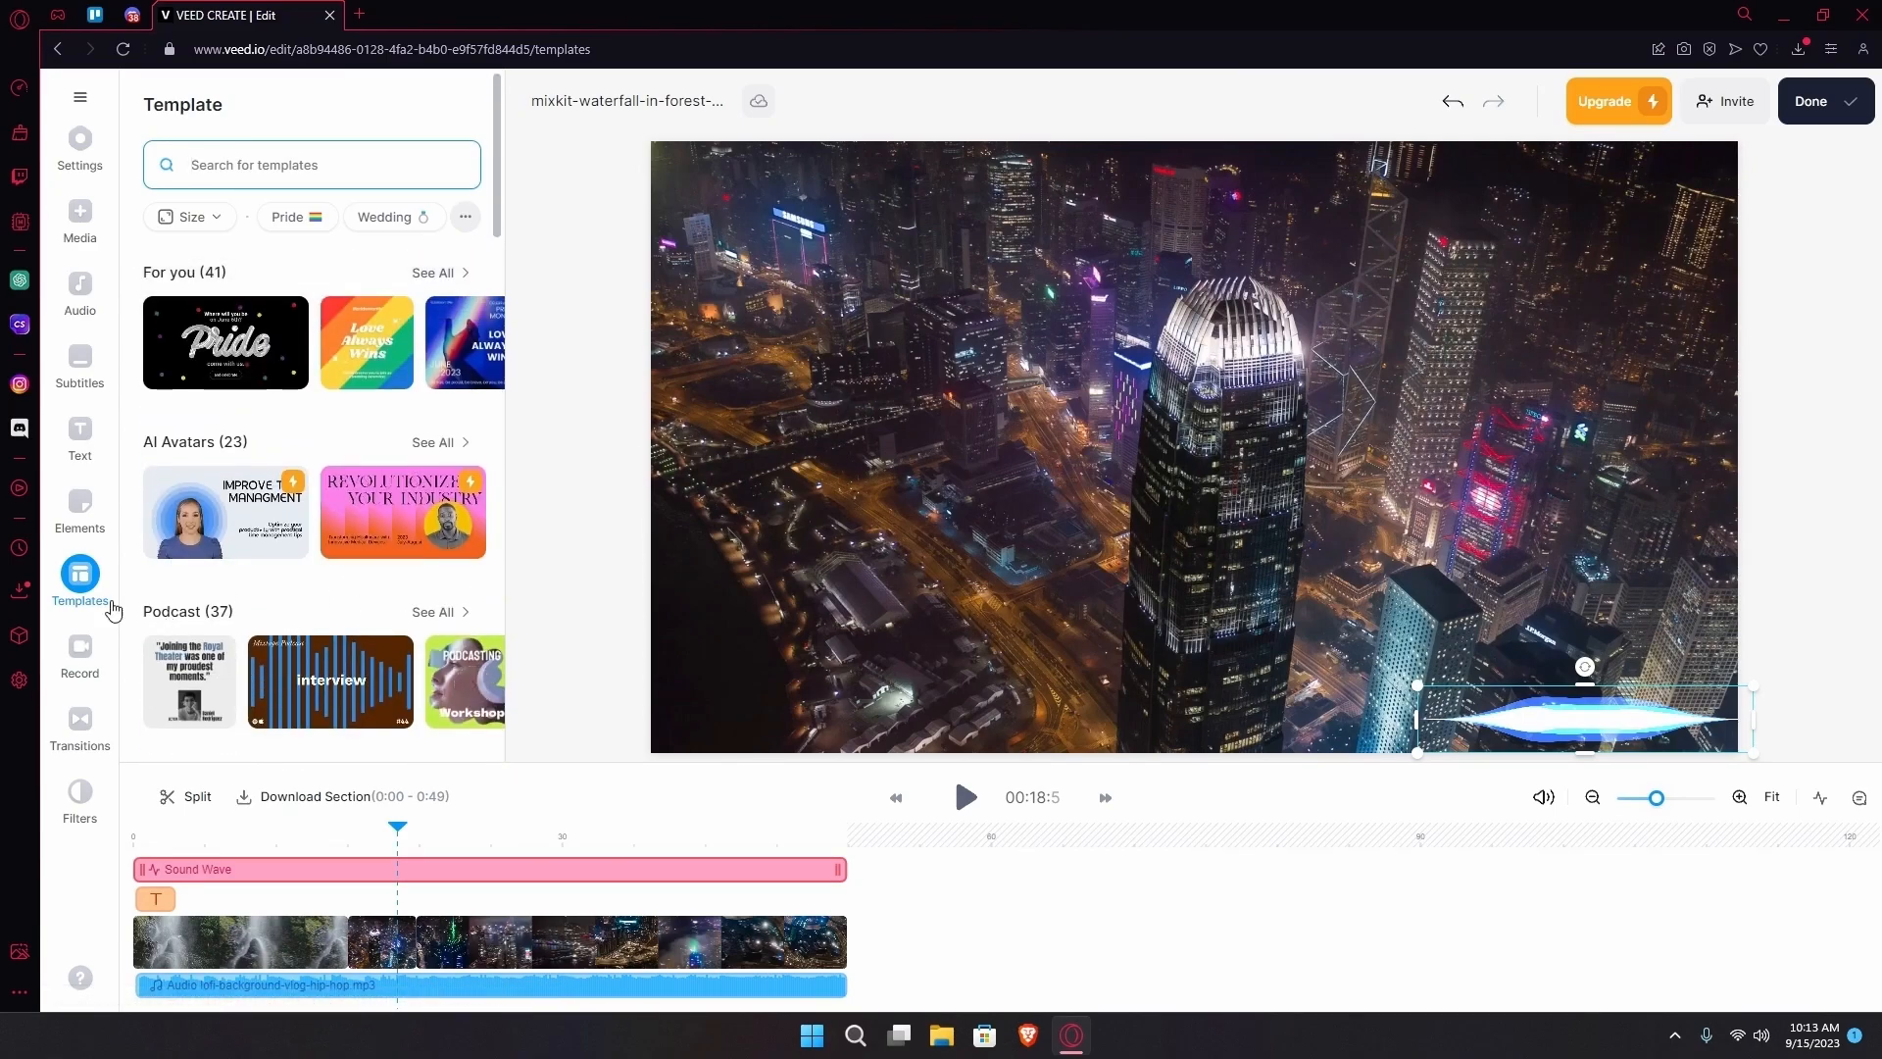
{"action": "left_click", "coordinate": [99, 655]}
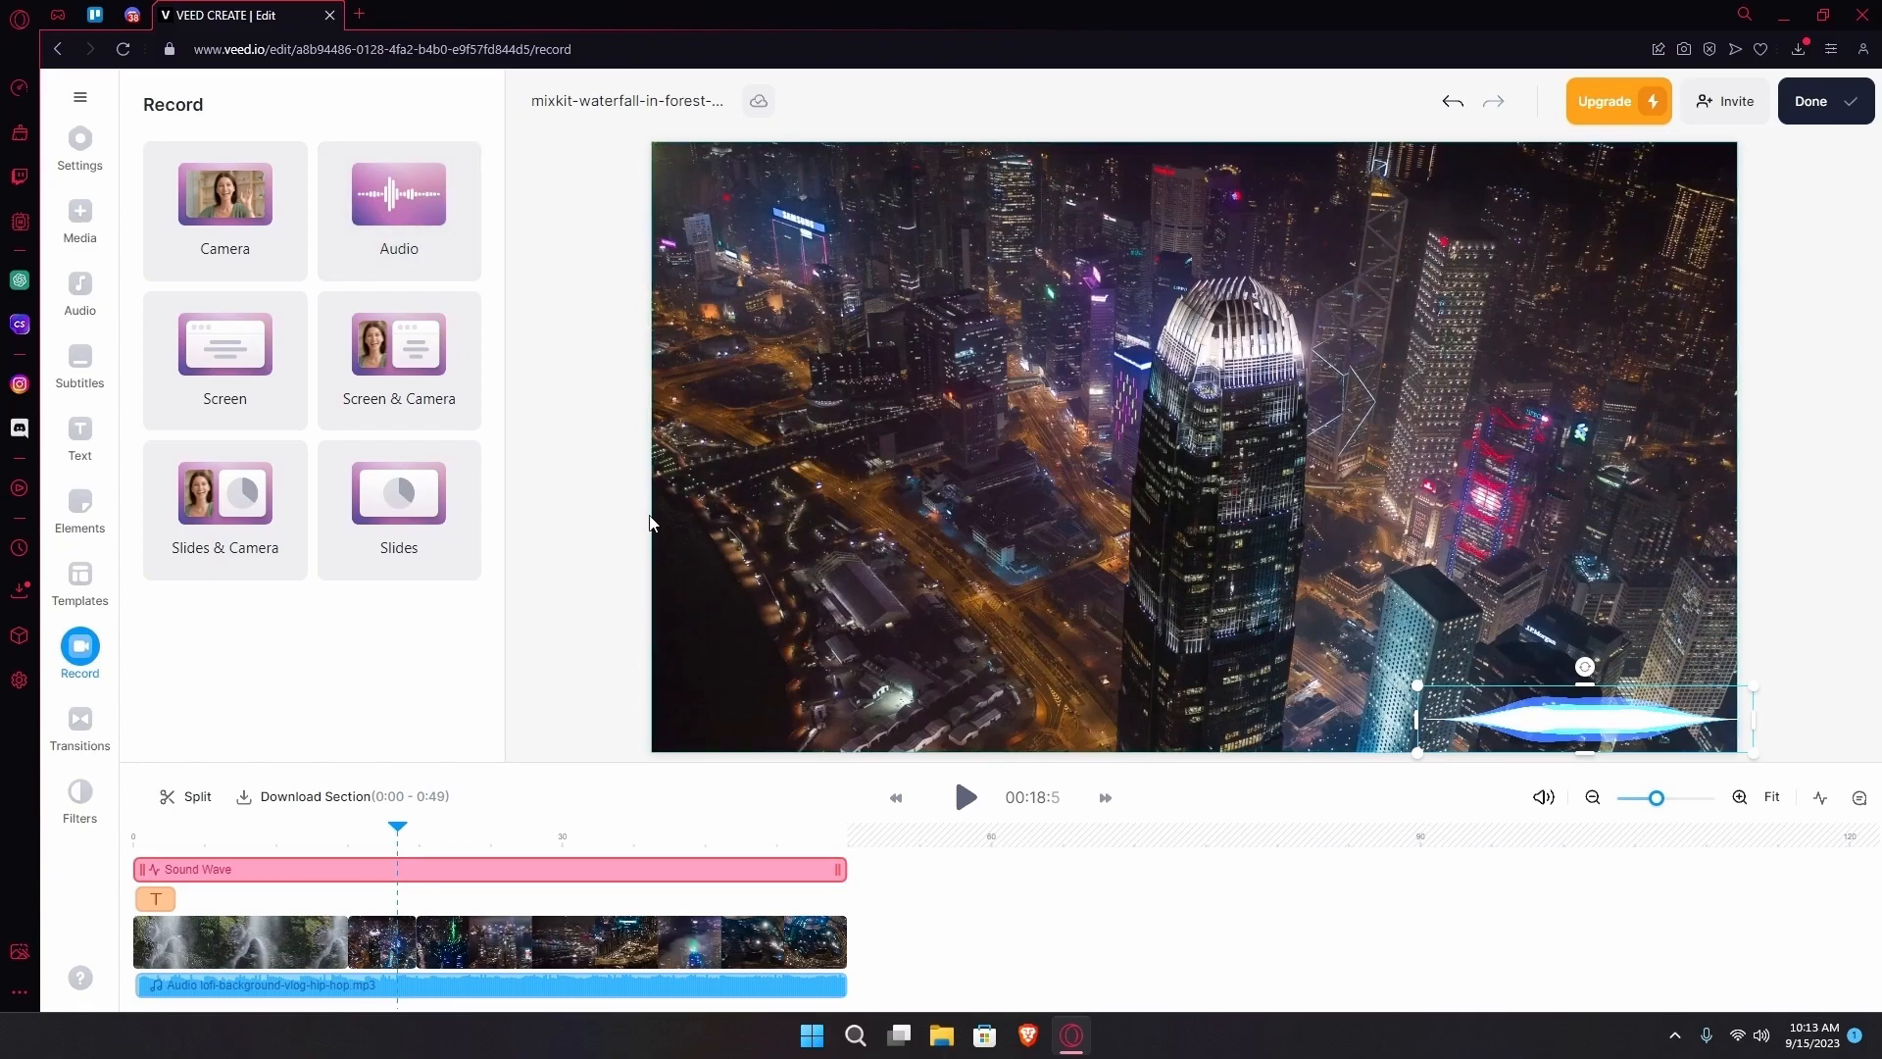
- Look through the transition styles and add Cross Warp at both cuts between the waterfall and city clips
{"action": "left_click", "coordinate": [82, 730]}
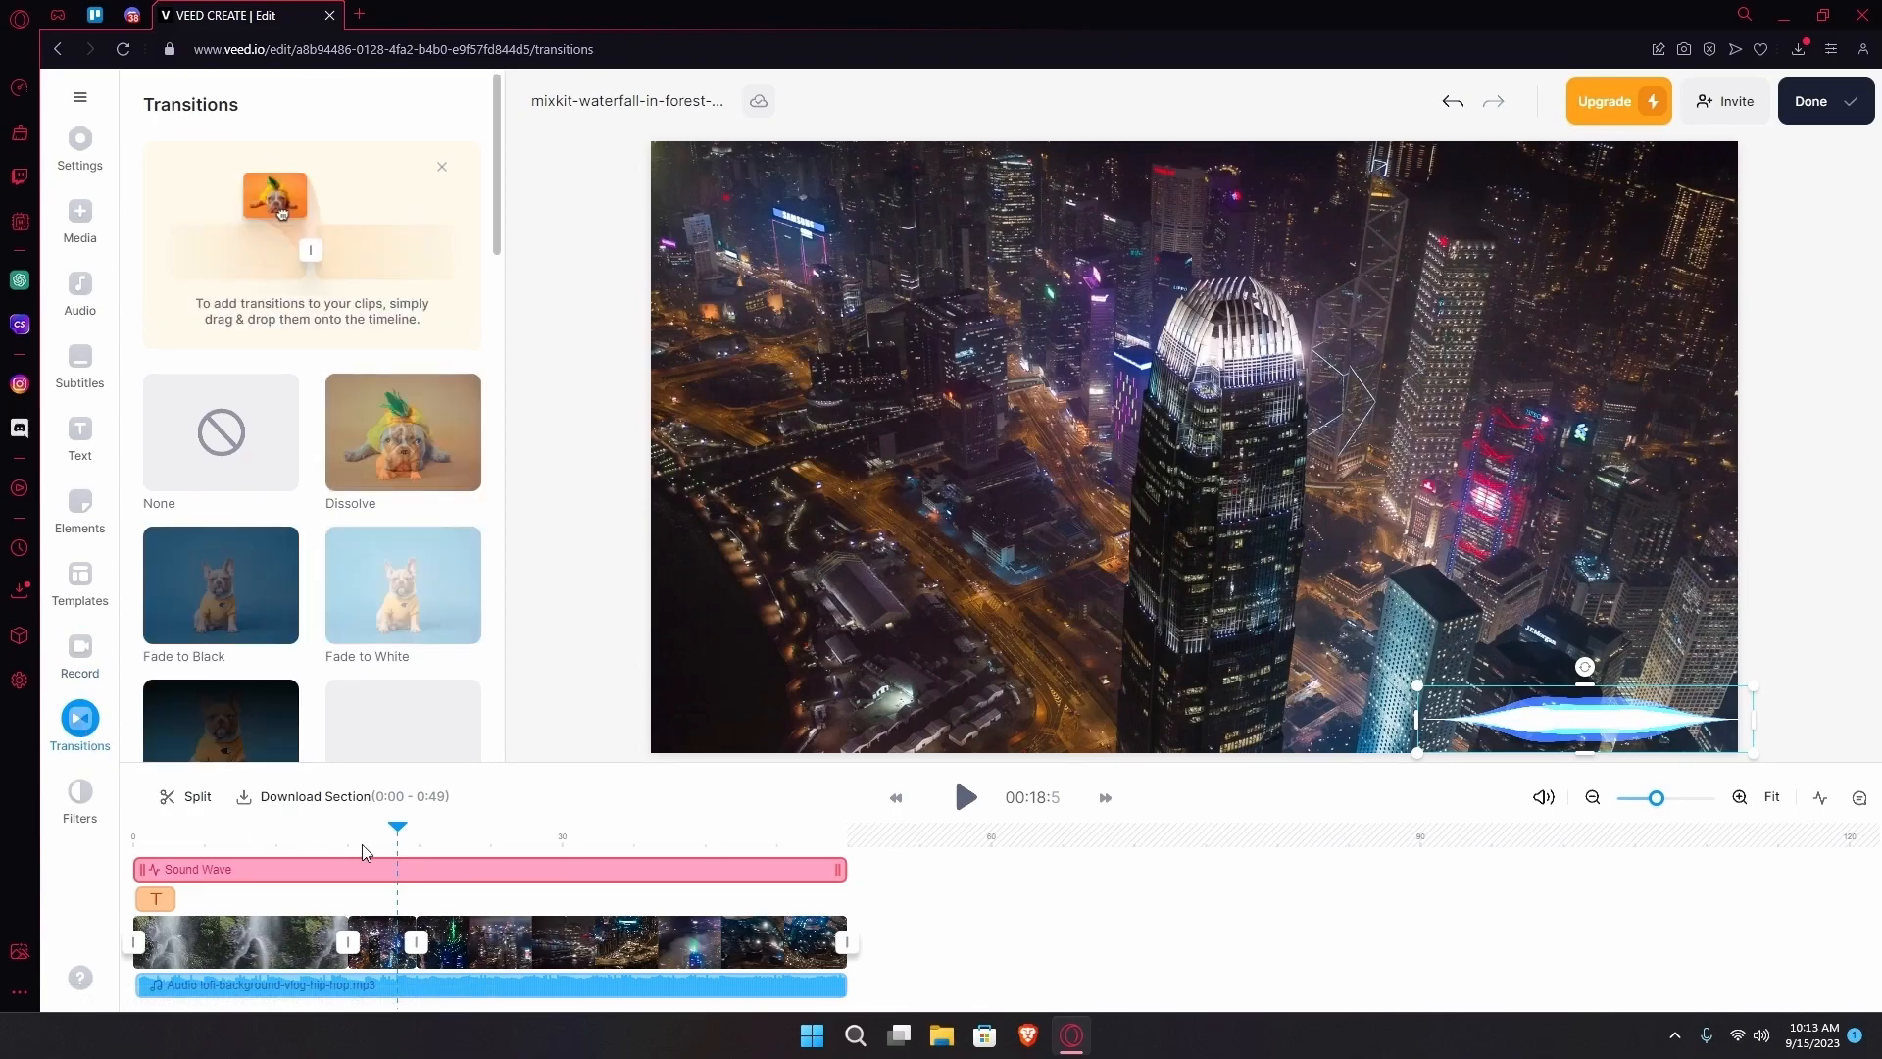
{"action": "left_click_drag", "start_coordinate": [401, 826], "coordinate": [500, 851]}
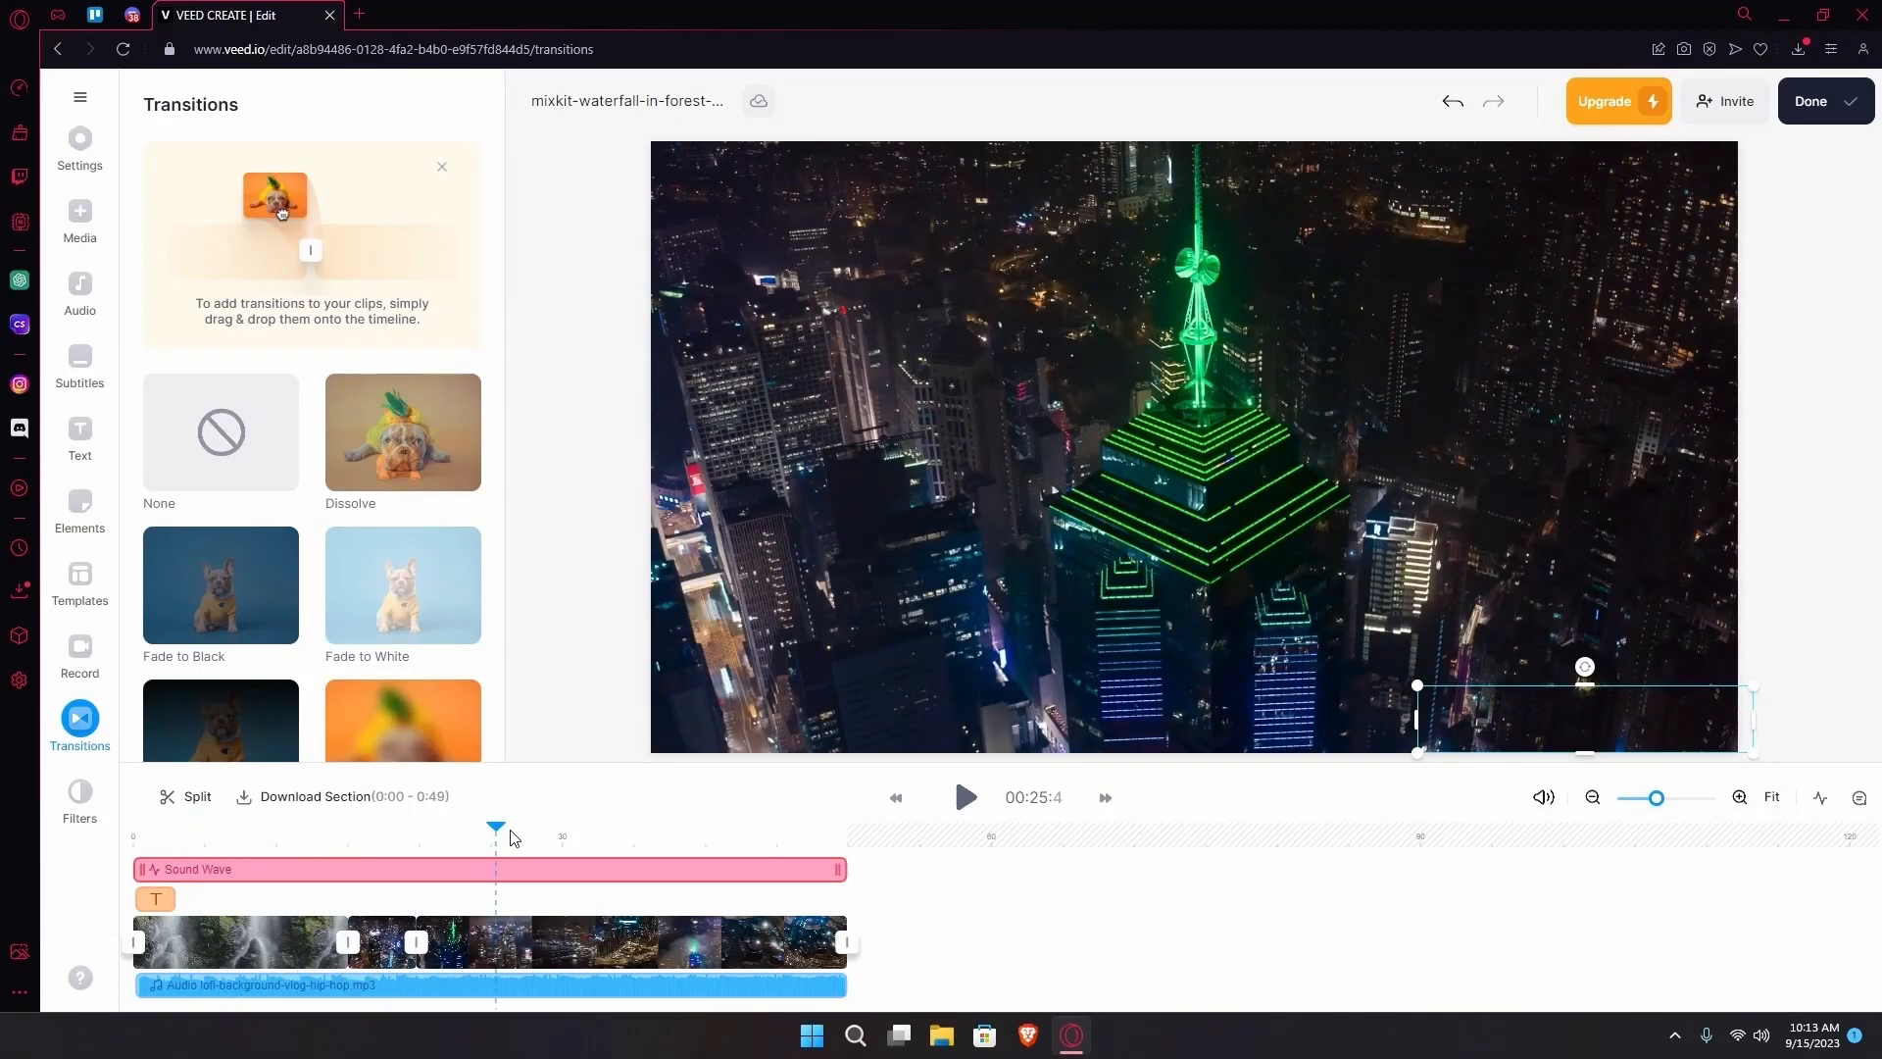
{"action": "scroll", "coordinate": [422, 583], "scroll_direction": "down", "scroll_amount": 5}
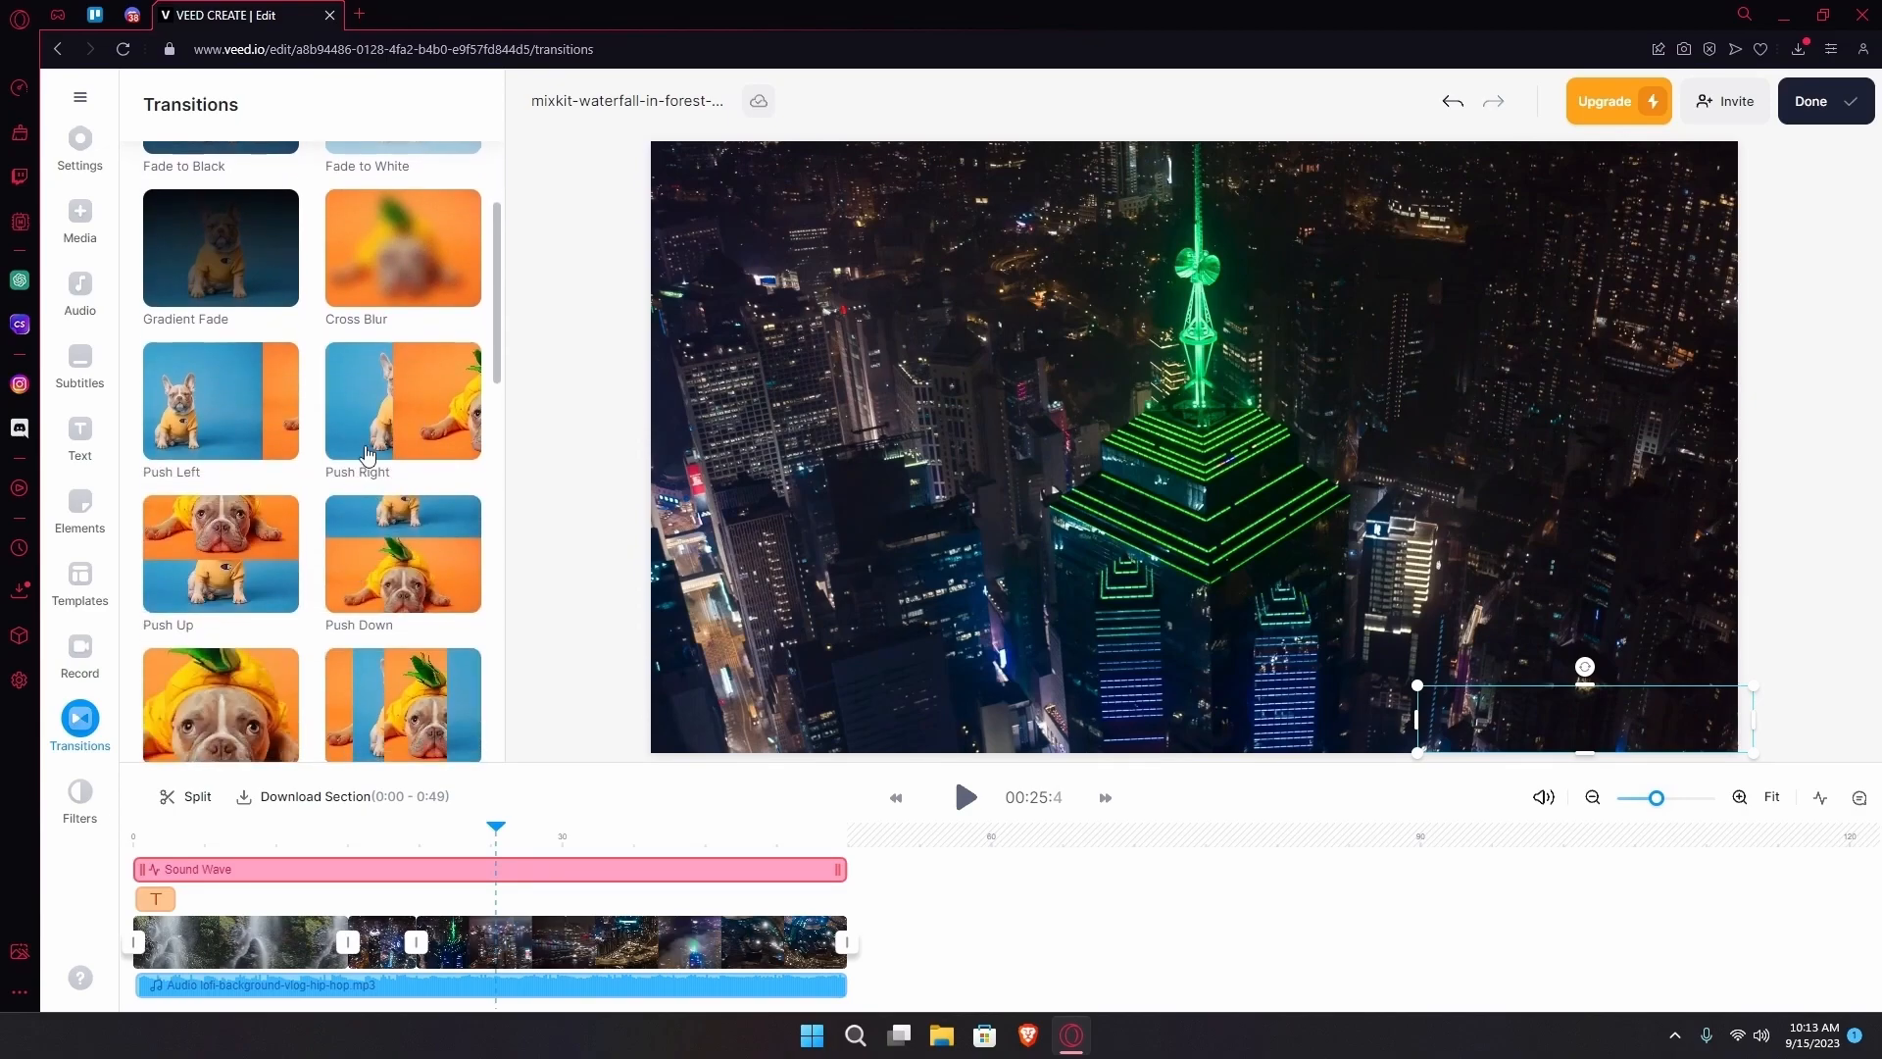
{"action": "scroll", "coordinate": [377, 431], "scroll_direction": "down", "scroll_amount": 3}
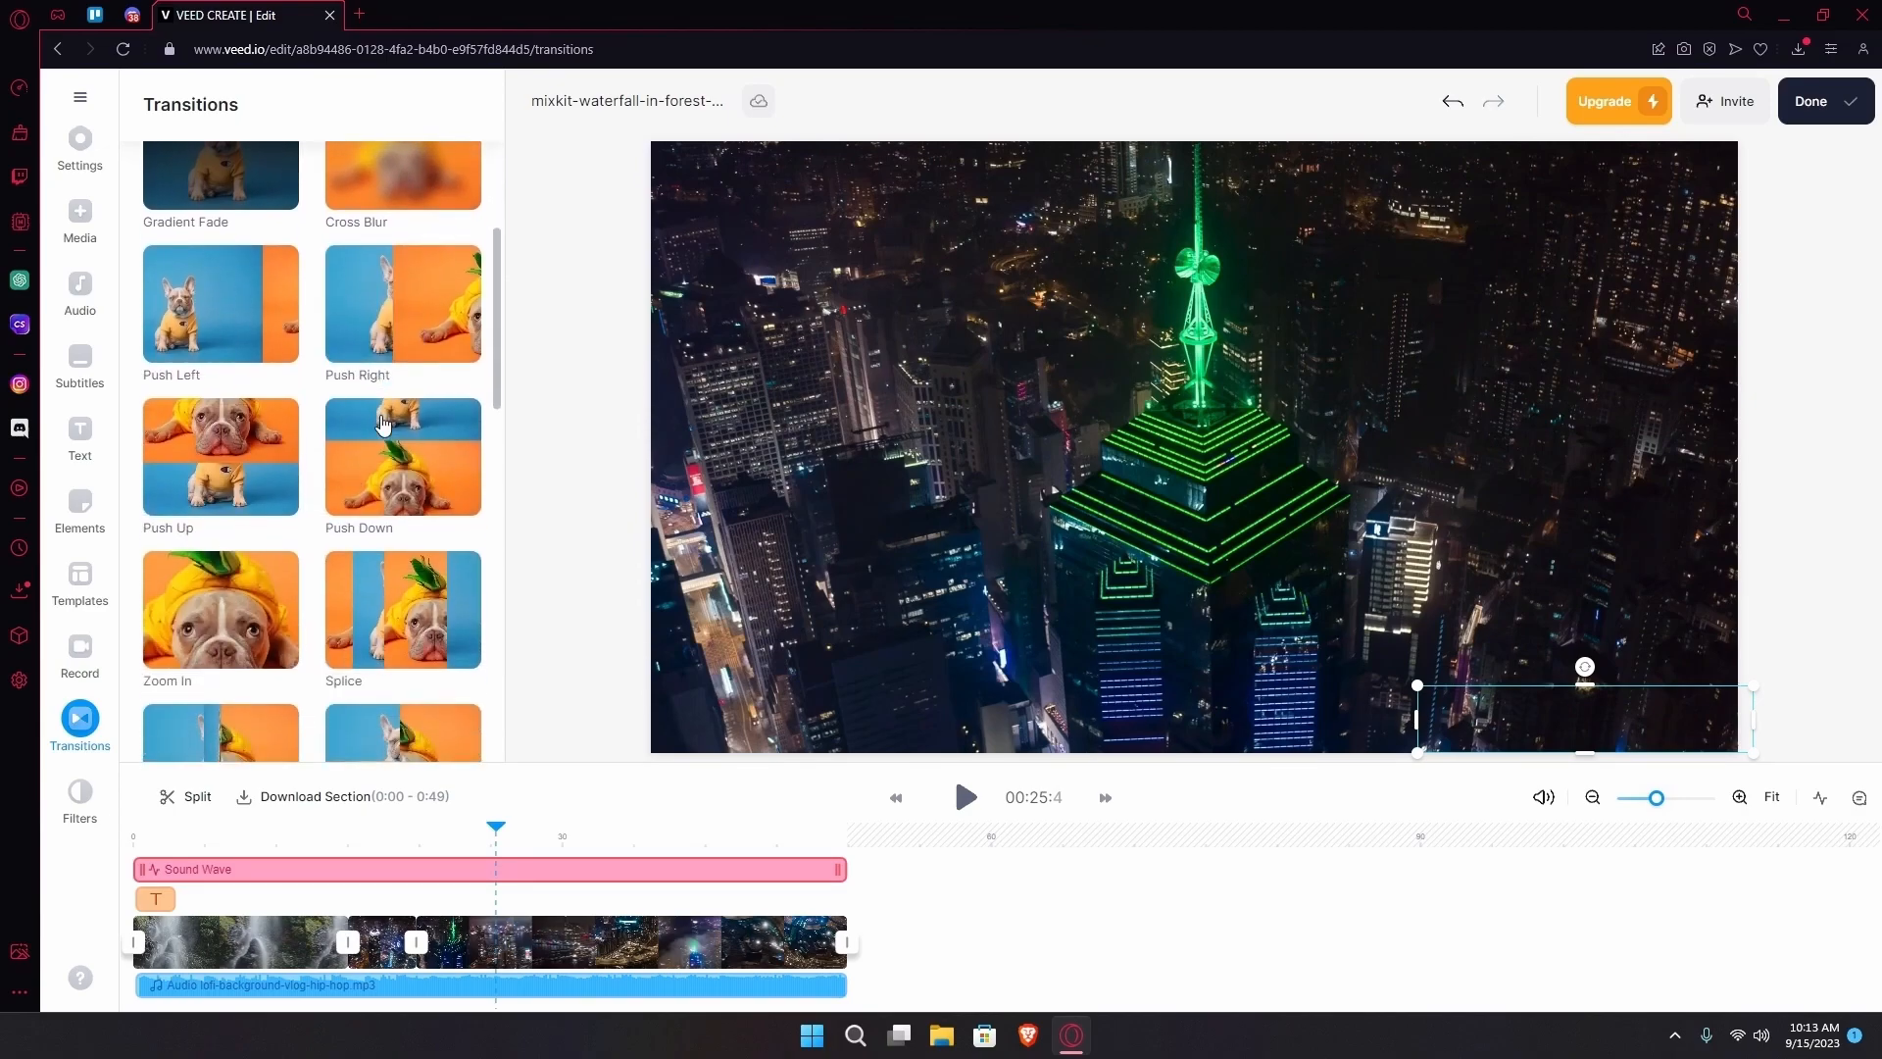
{"action": "scroll", "coordinate": [382, 425], "scroll_direction": "down", "scroll_amount": 8}
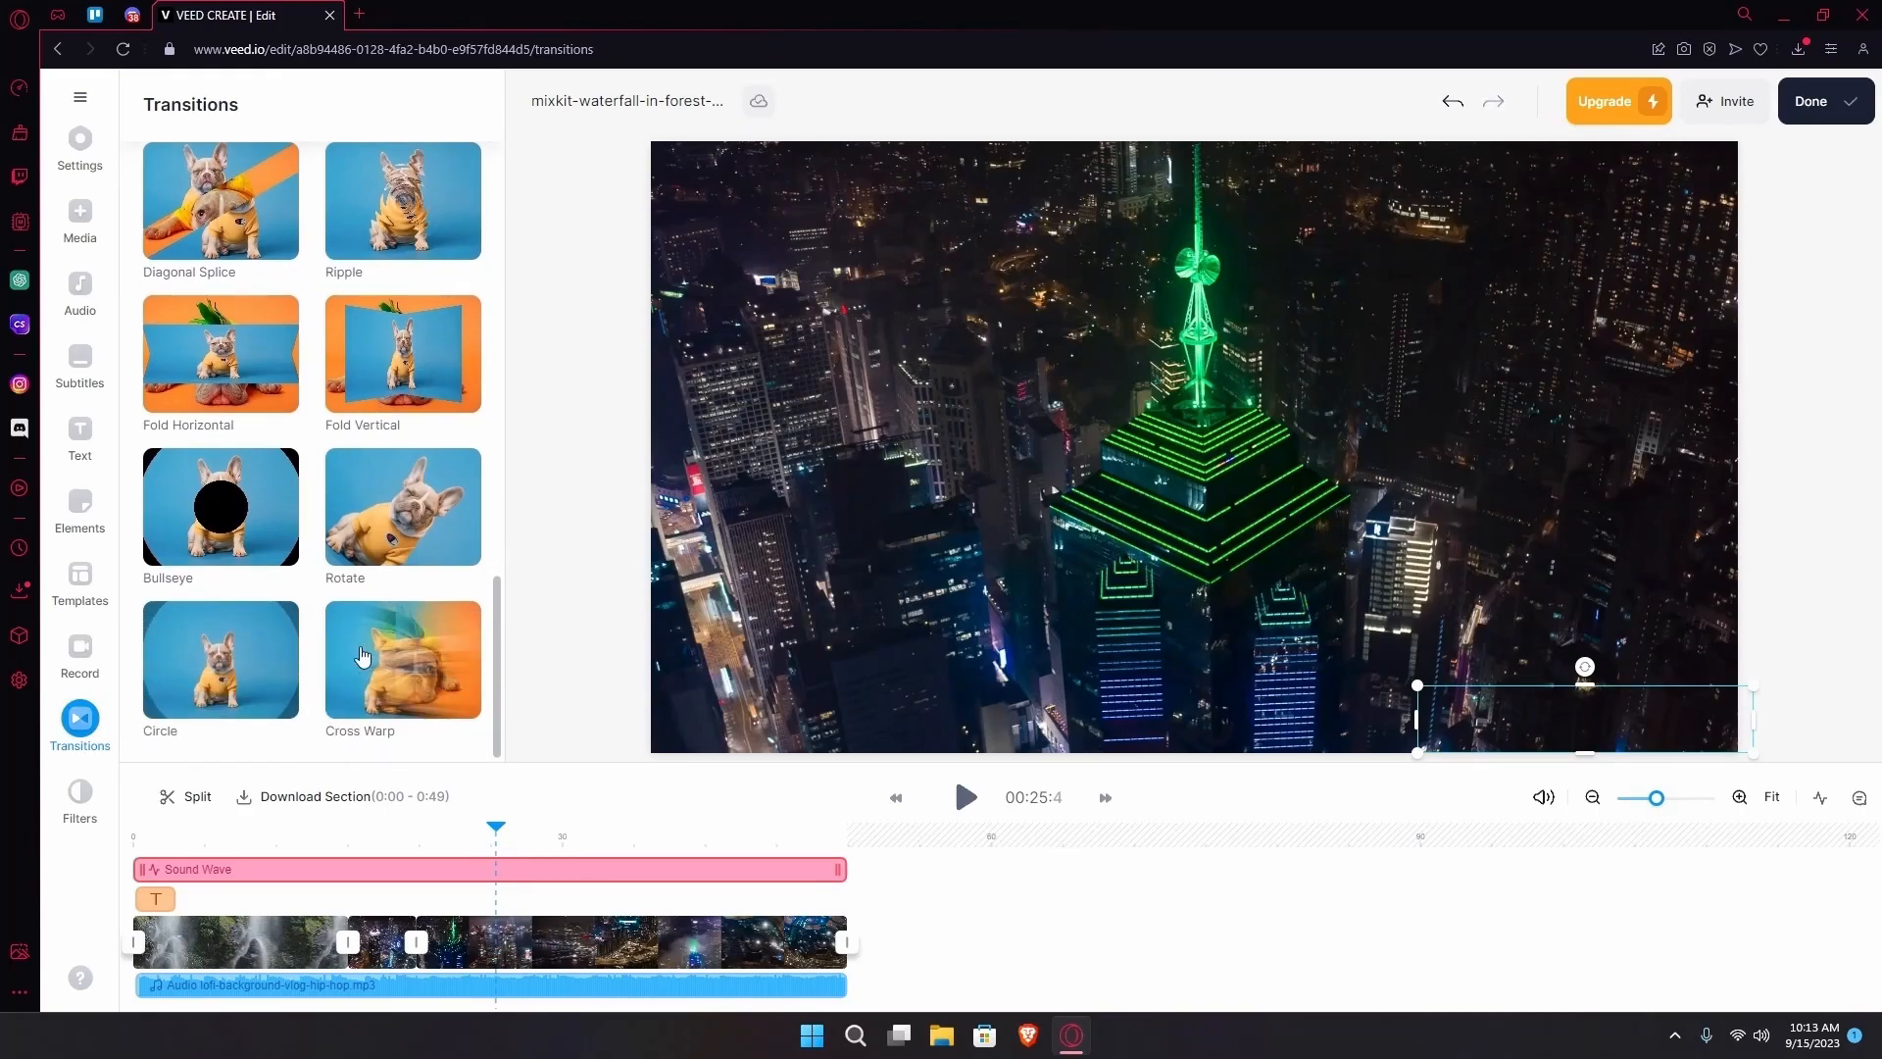
{"action": "left_click_drag", "start_coordinate": [416, 726], "coordinate": [411, 946]}
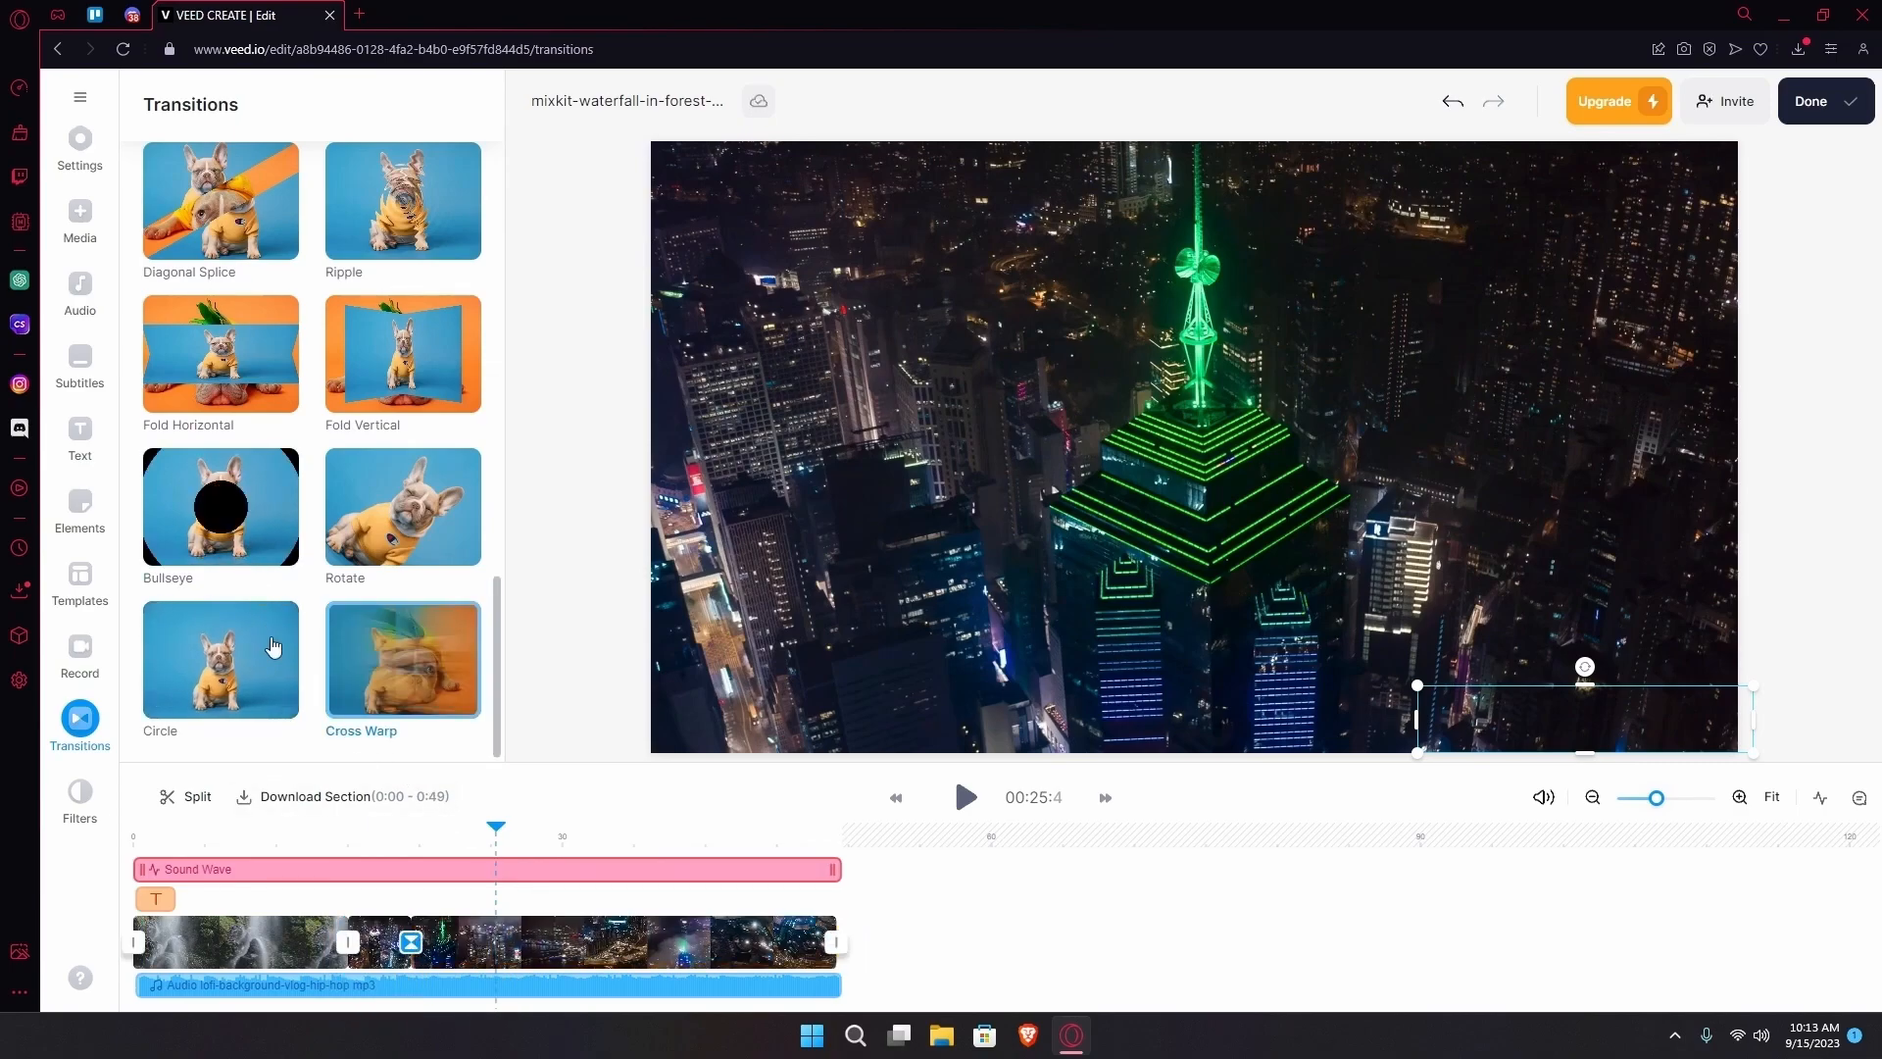
{"action": "left_click_drag", "start_coordinate": [449, 667], "coordinate": [338, 944]}
- Preview both Cross Warp transitions by playing the video from about 11.7 seconds
{"action": "left_click", "coordinate": [388, 947]}
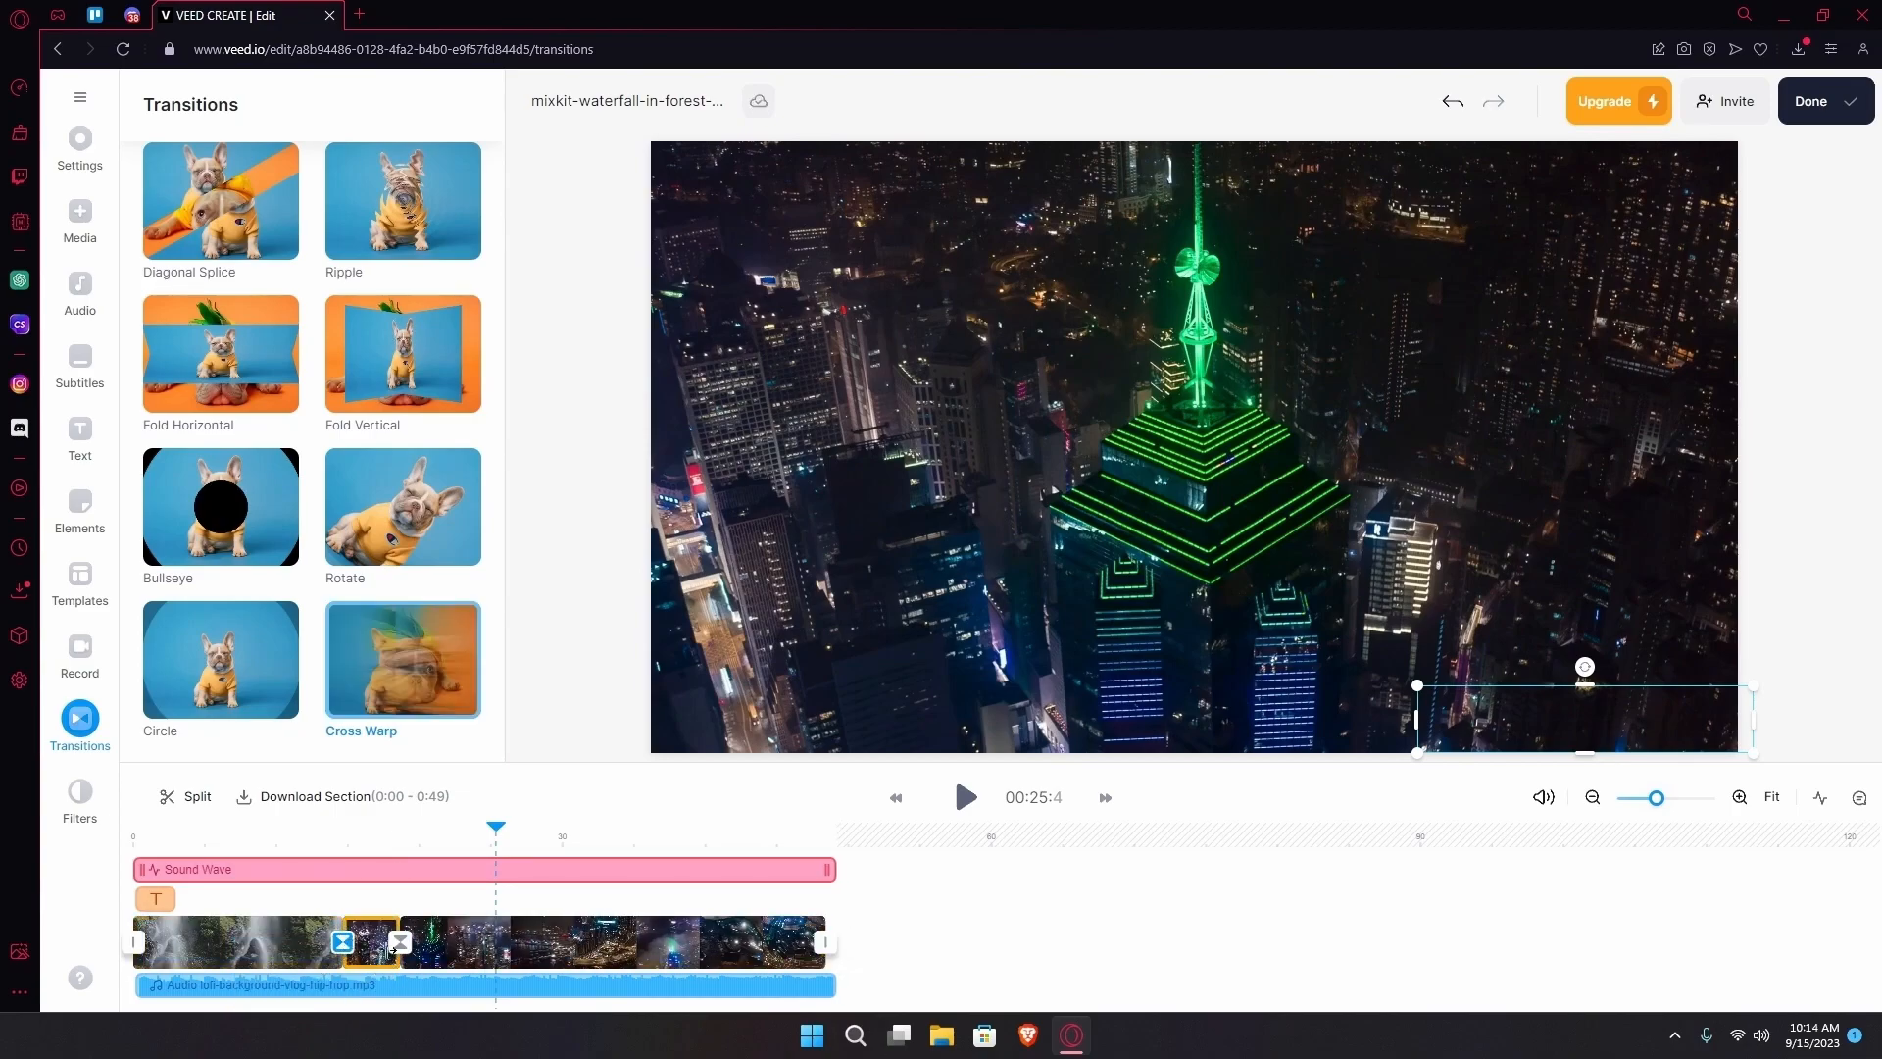
{"action": "left_click", "coordinate": [420, 939]}
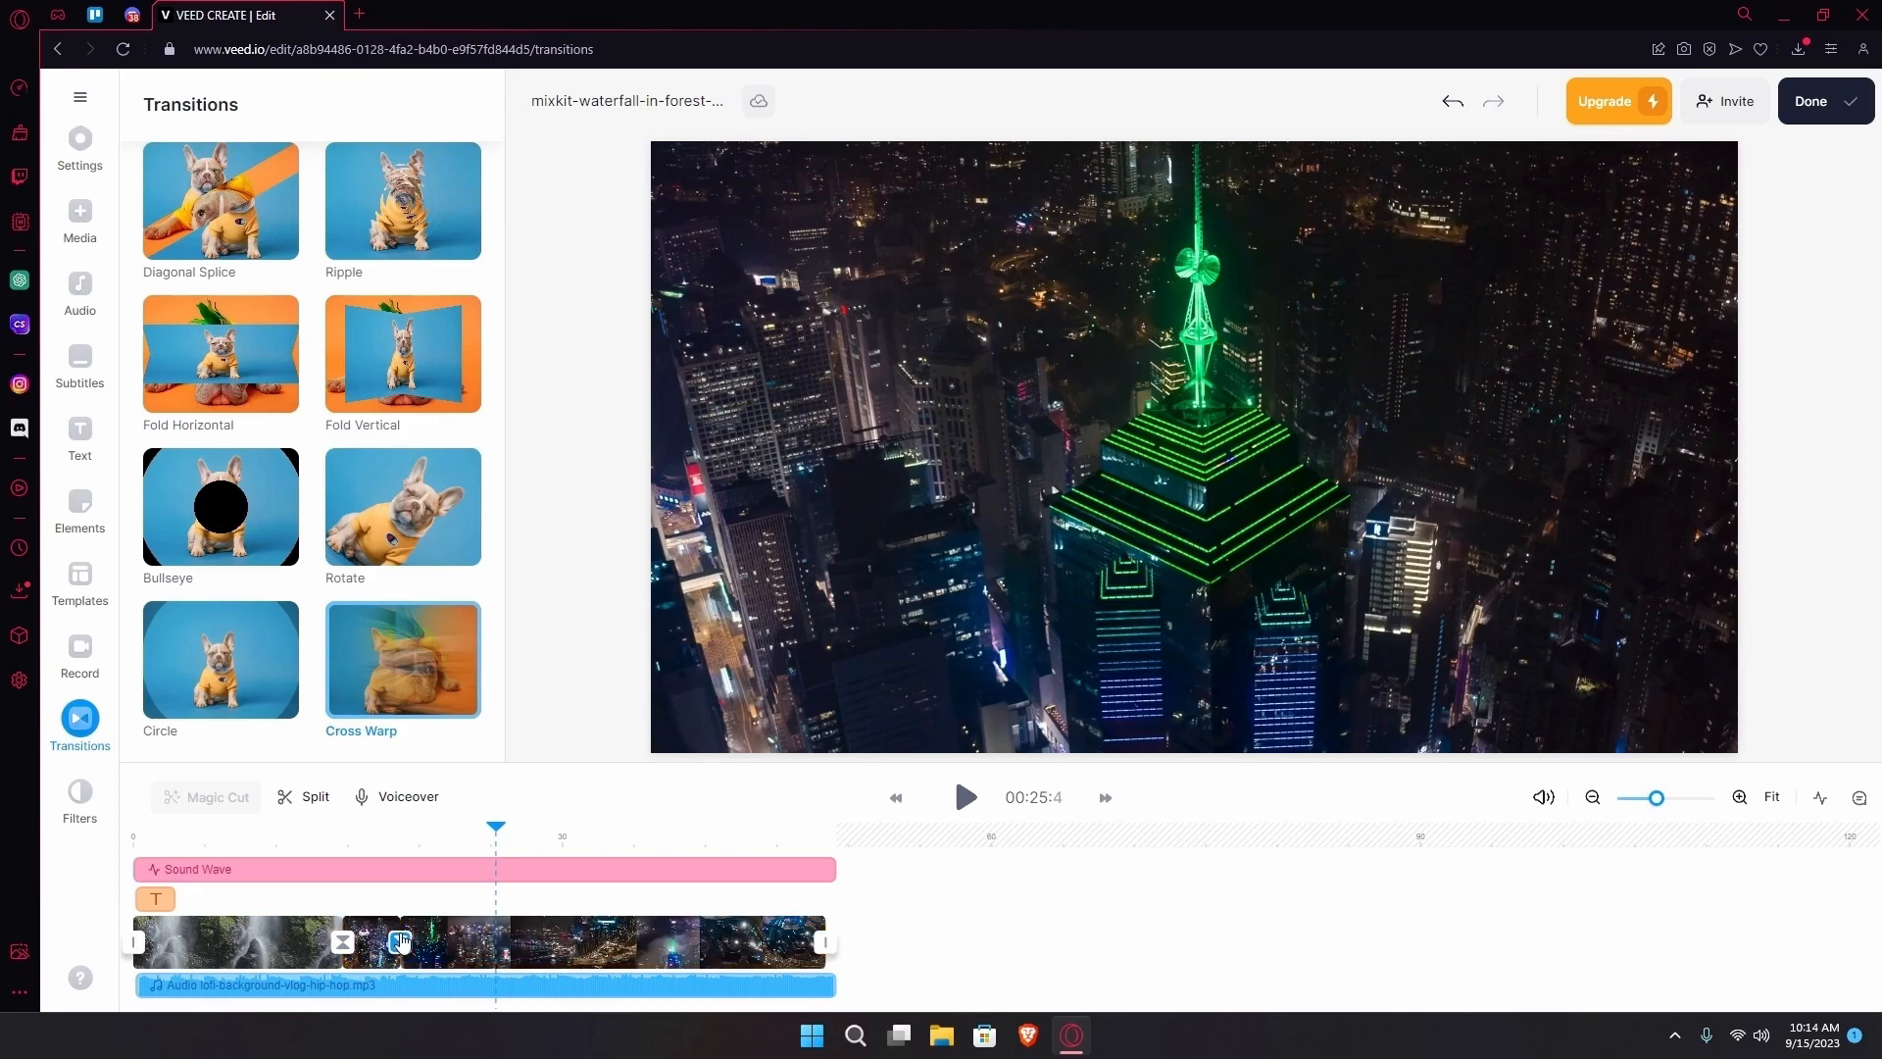
{"action": "left_click", "coordinate": [417, 941]}
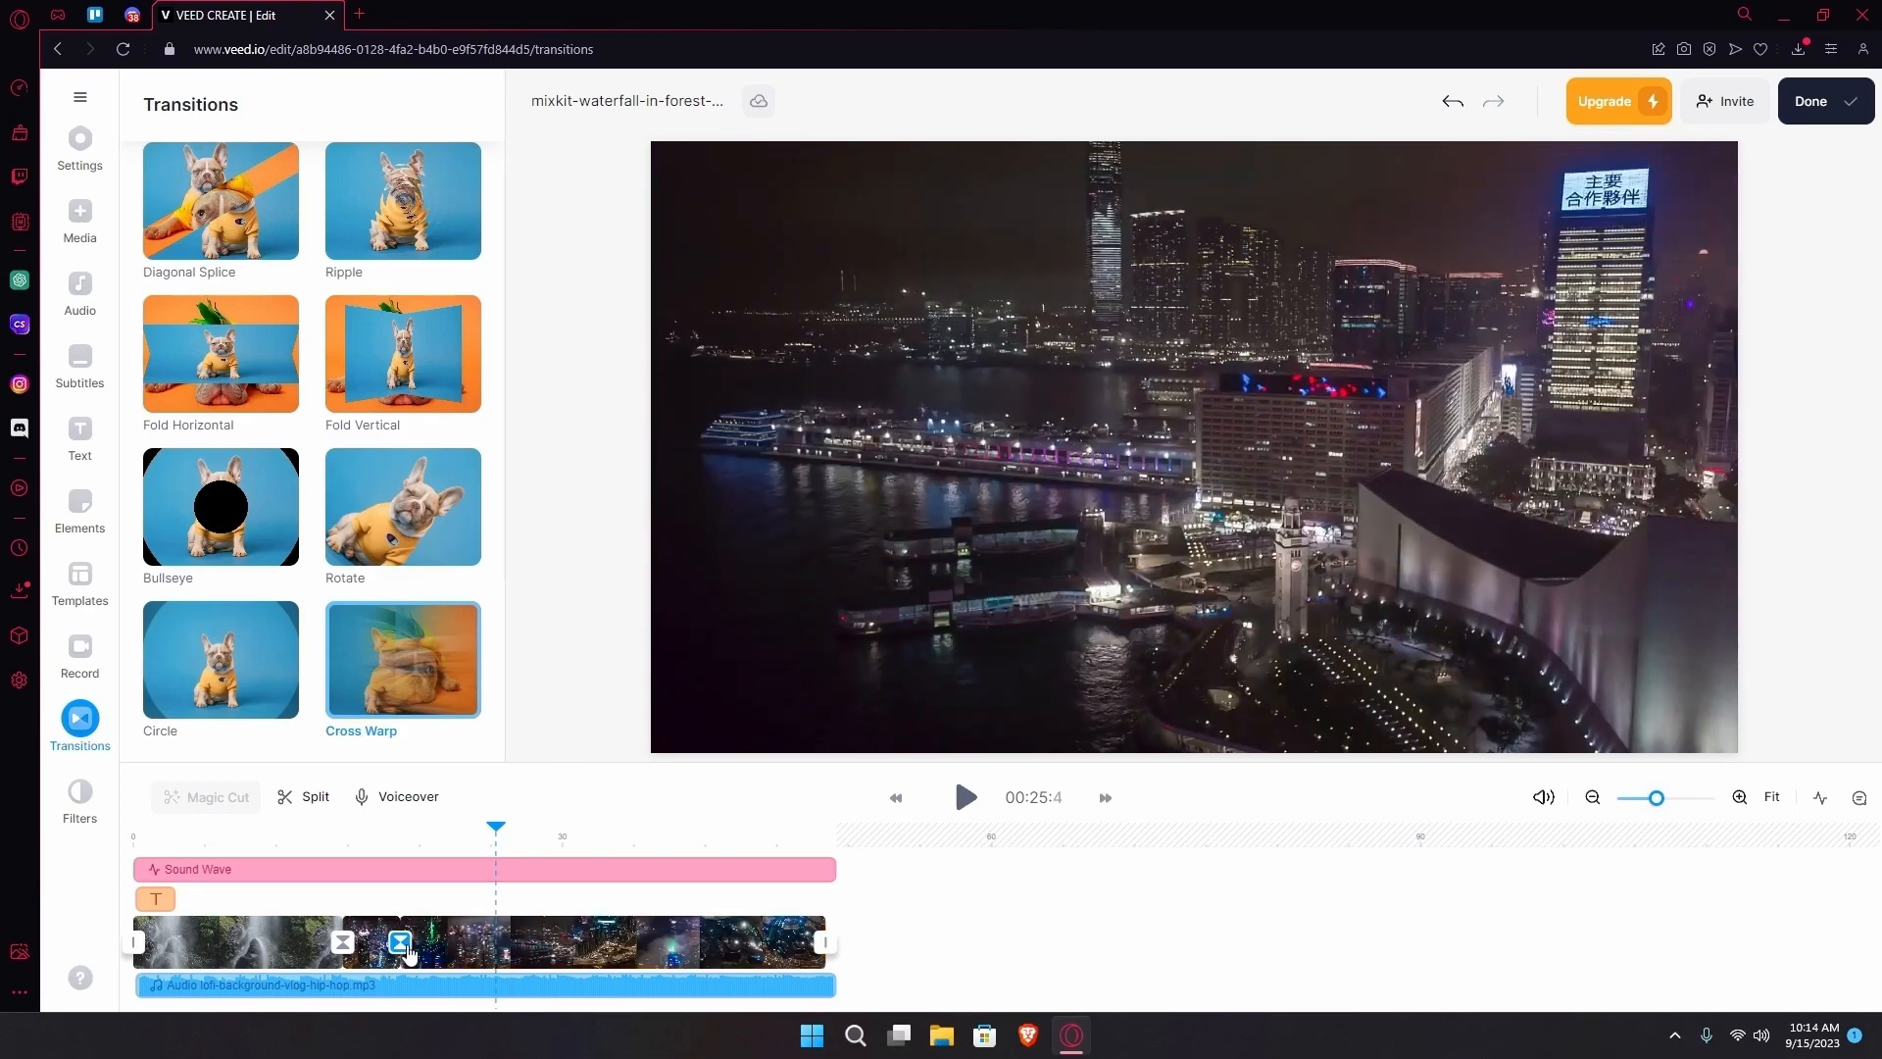
{"action": "left_click_drag", "start_coordinate": [202, 829], "coordinate": [301, 830]}
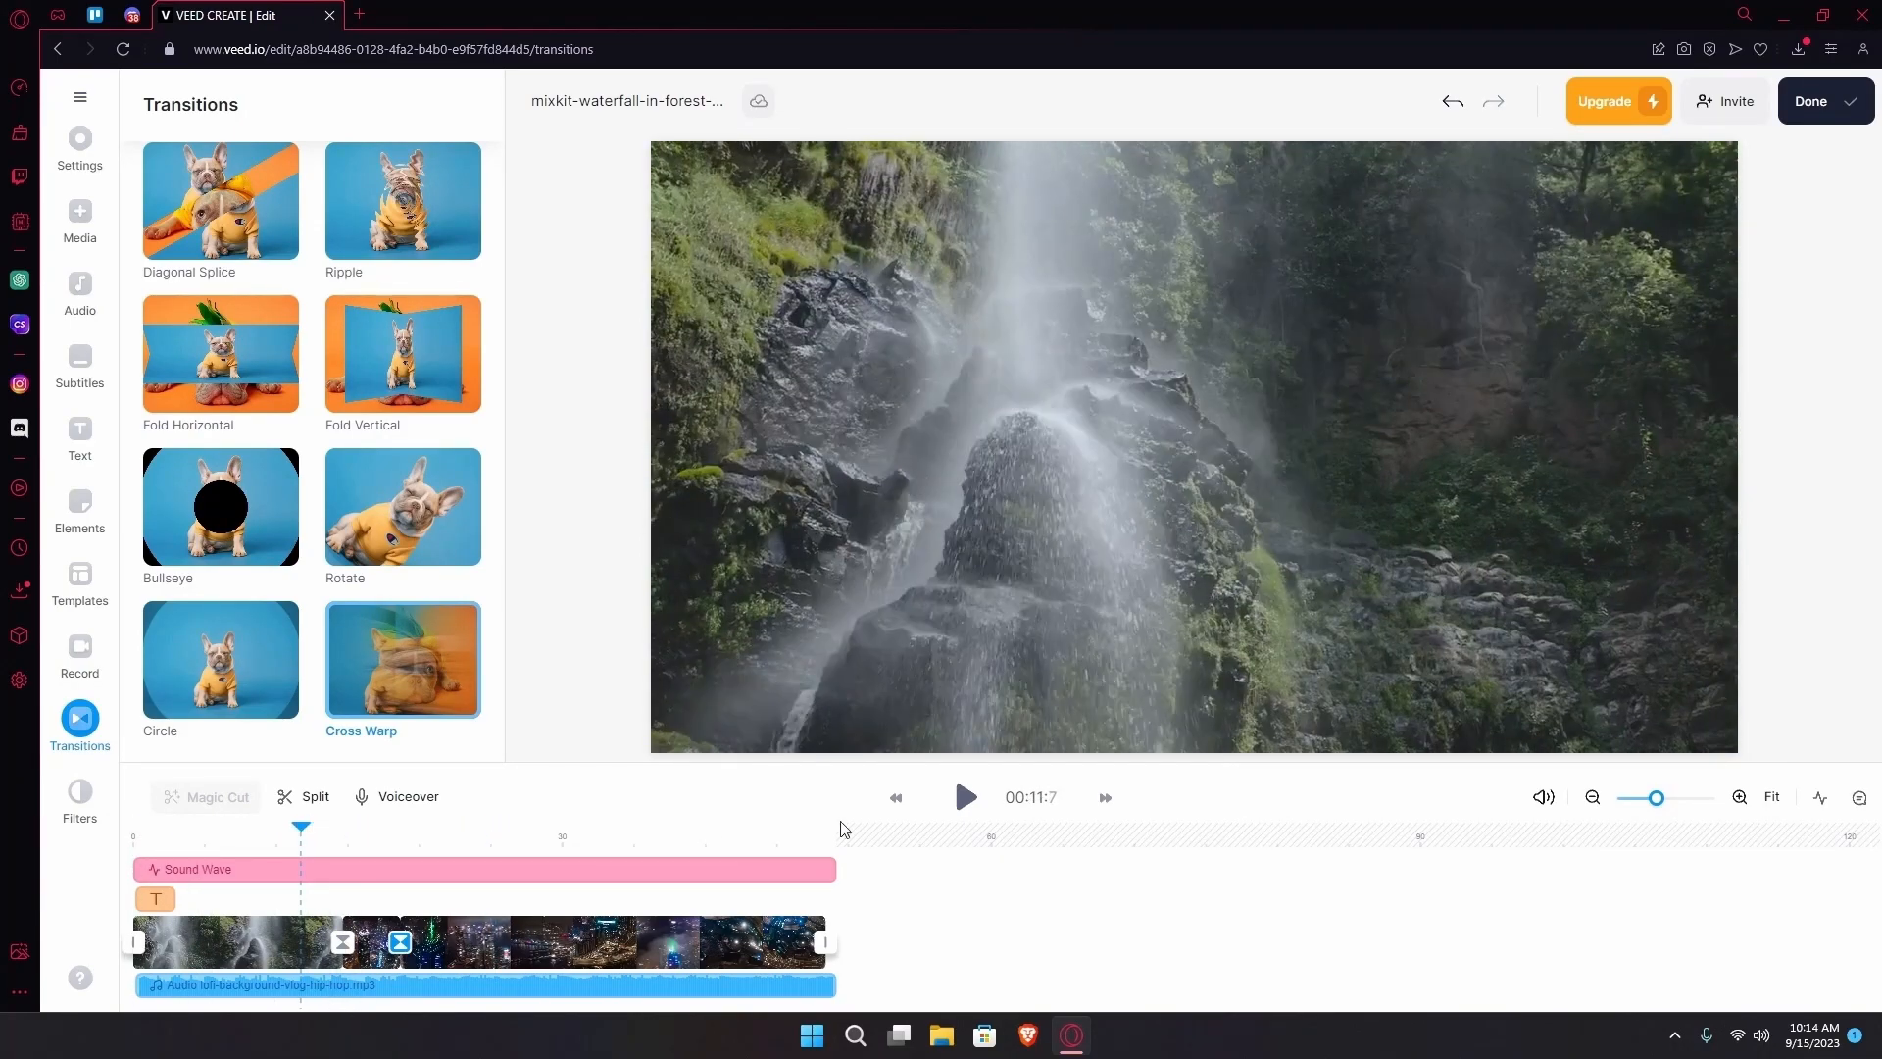
{"action": "left_click", "coordinate": [966, 798]}
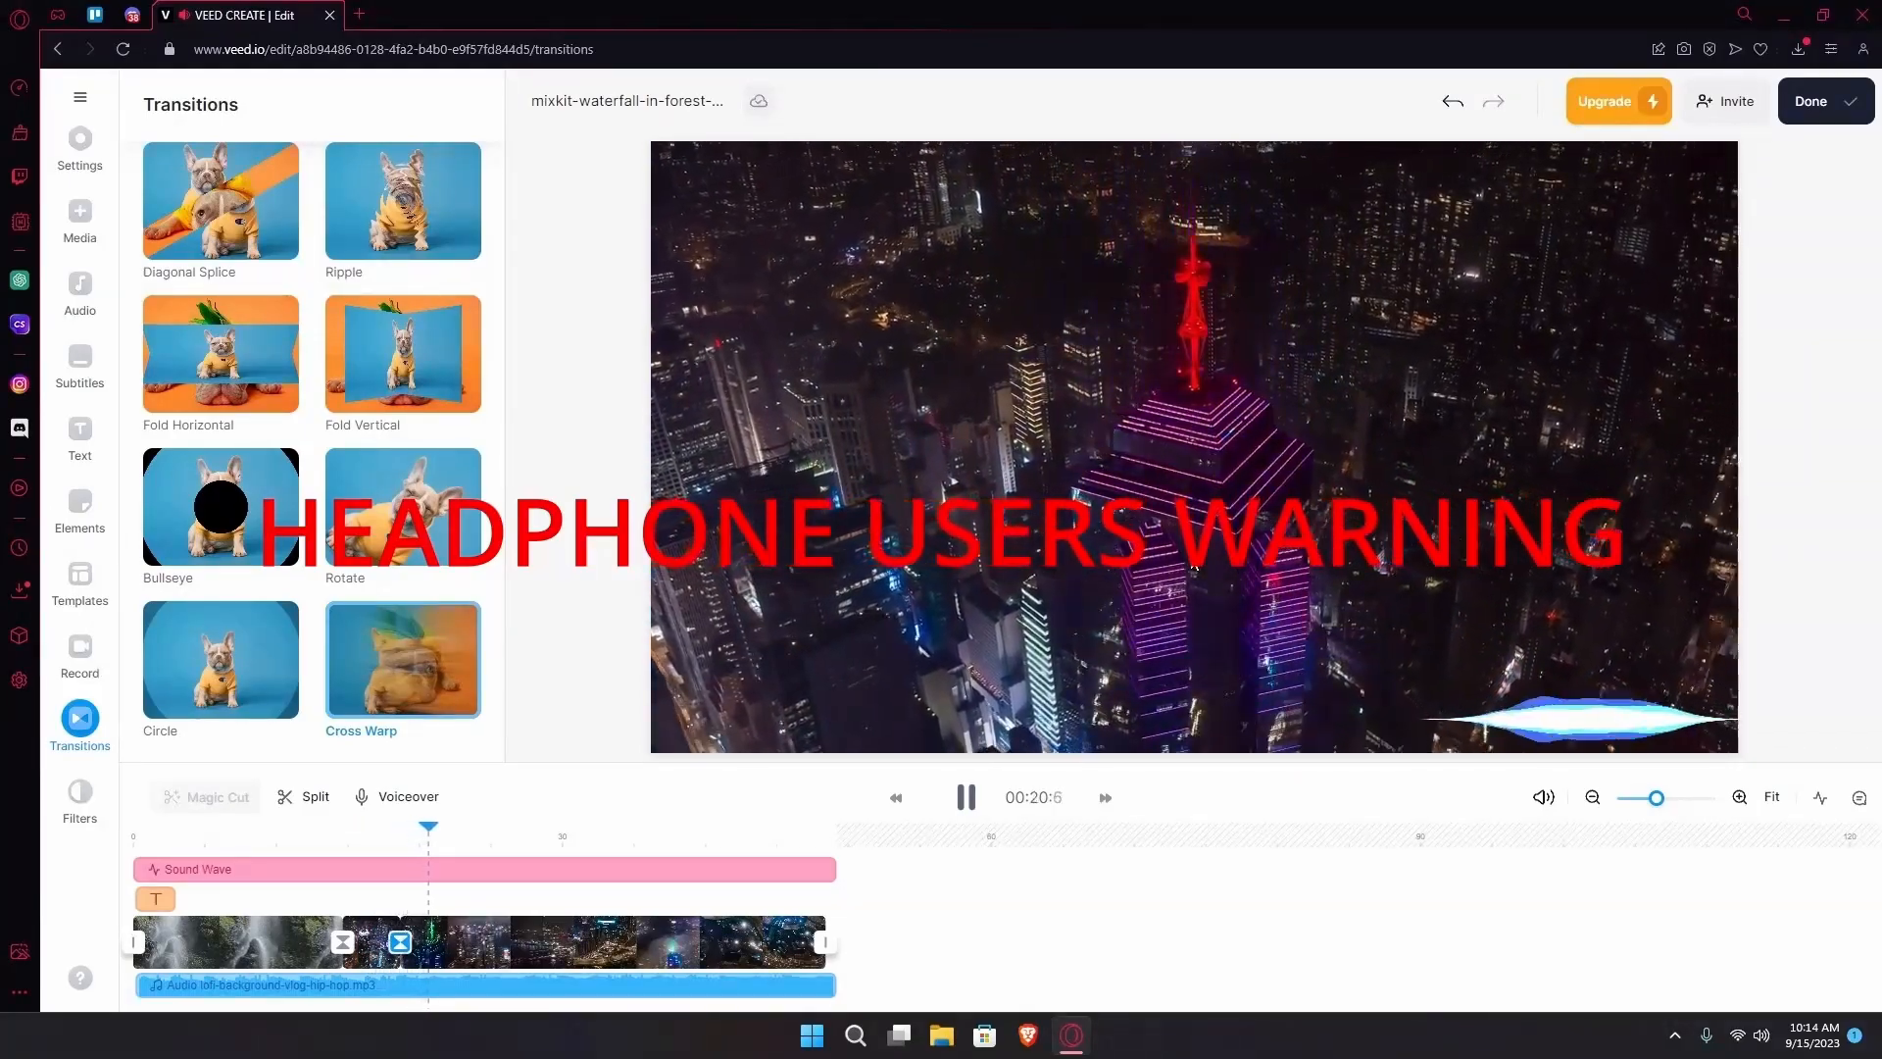
{"action": "left_click", "coordinate": [965, 796]}
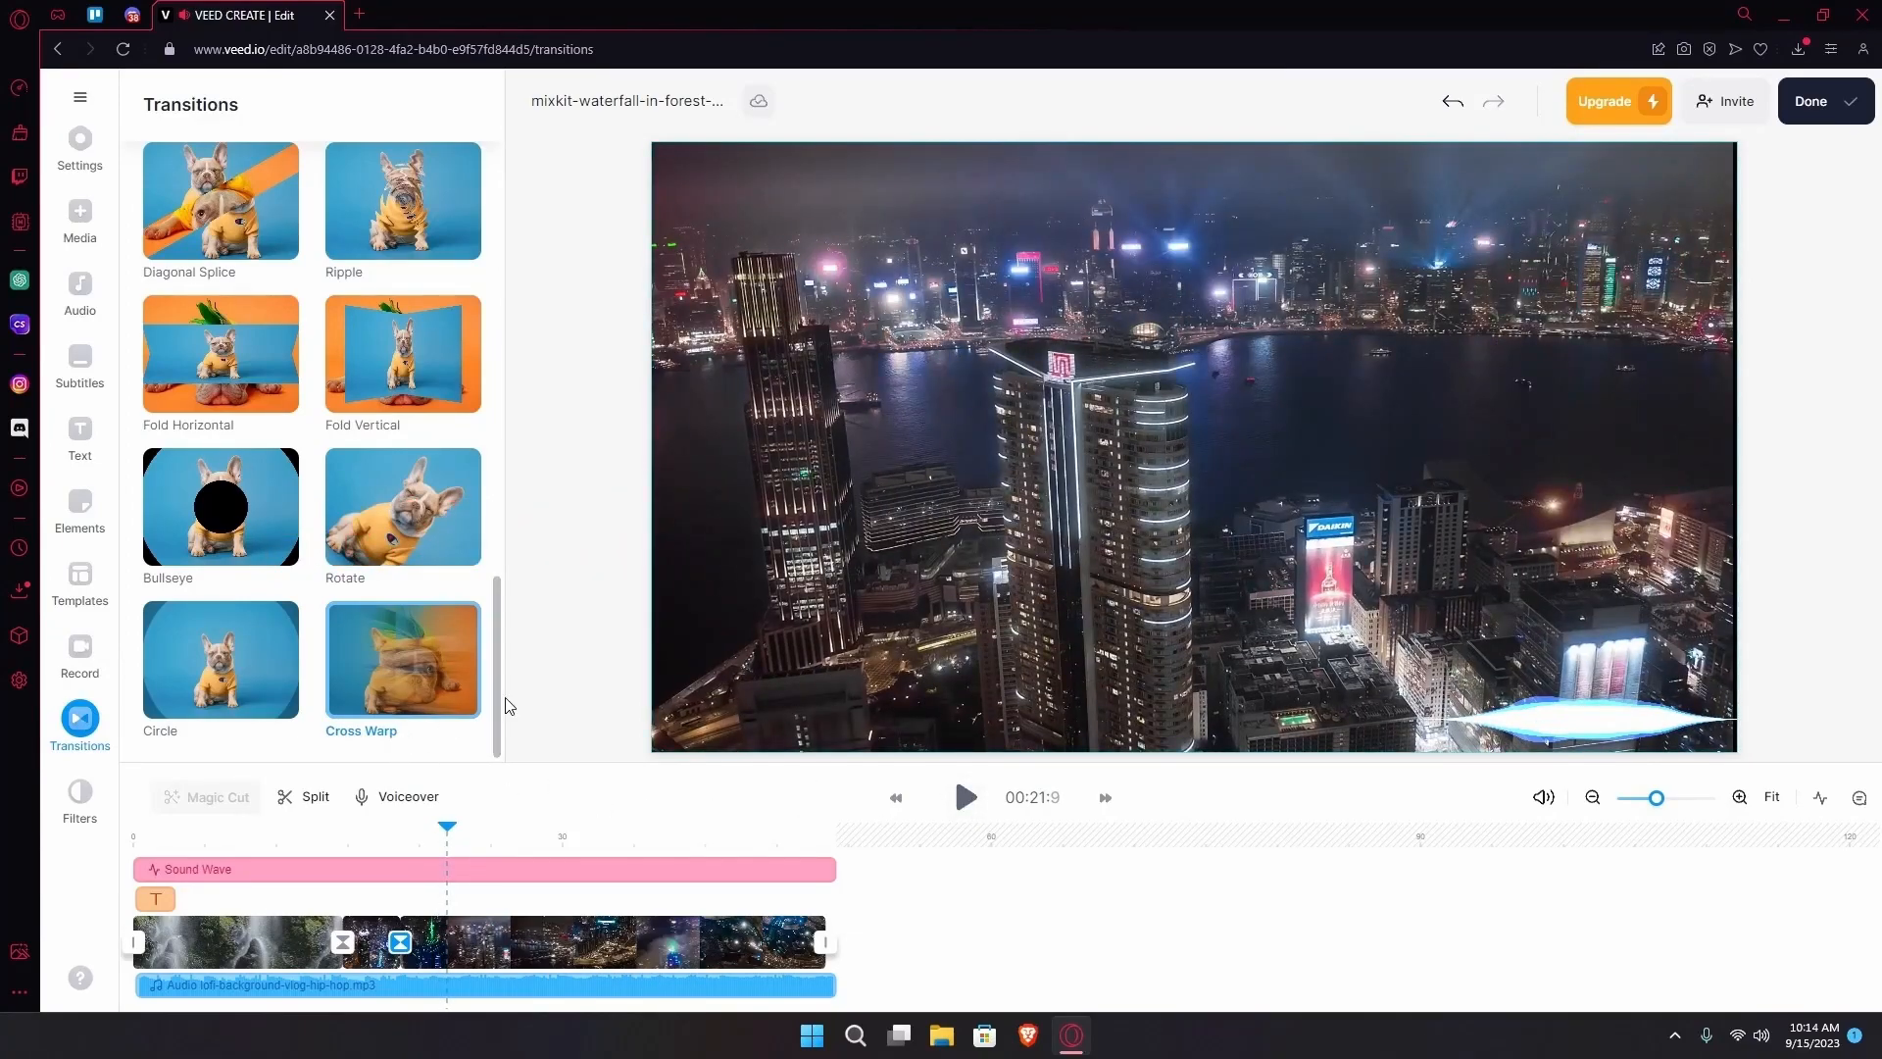
{"action": "scroll", "coordinate": [338, 451], "scroll_direction": "up", "scroll_amount": 10}
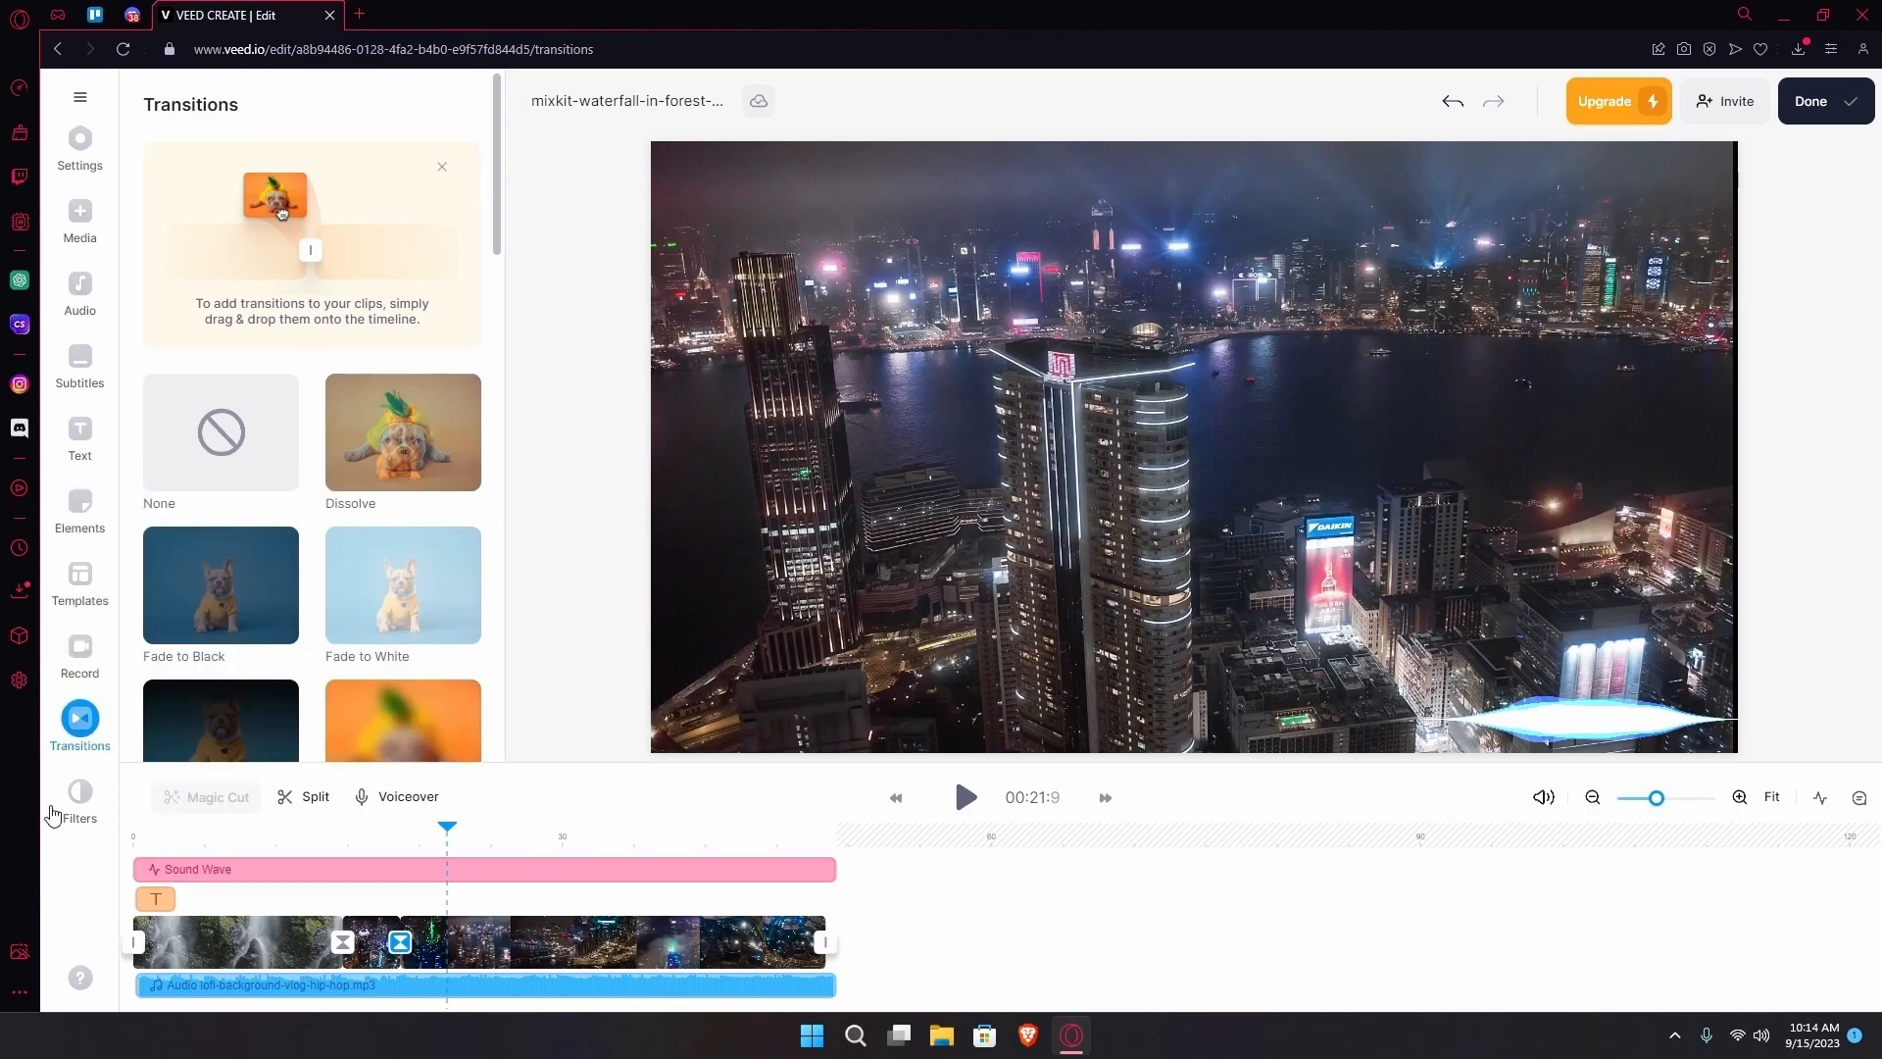
- Look through the filter library, examining both the color grading presets and the effects
{"action": "left_click", "coordinate": [79, 794]}
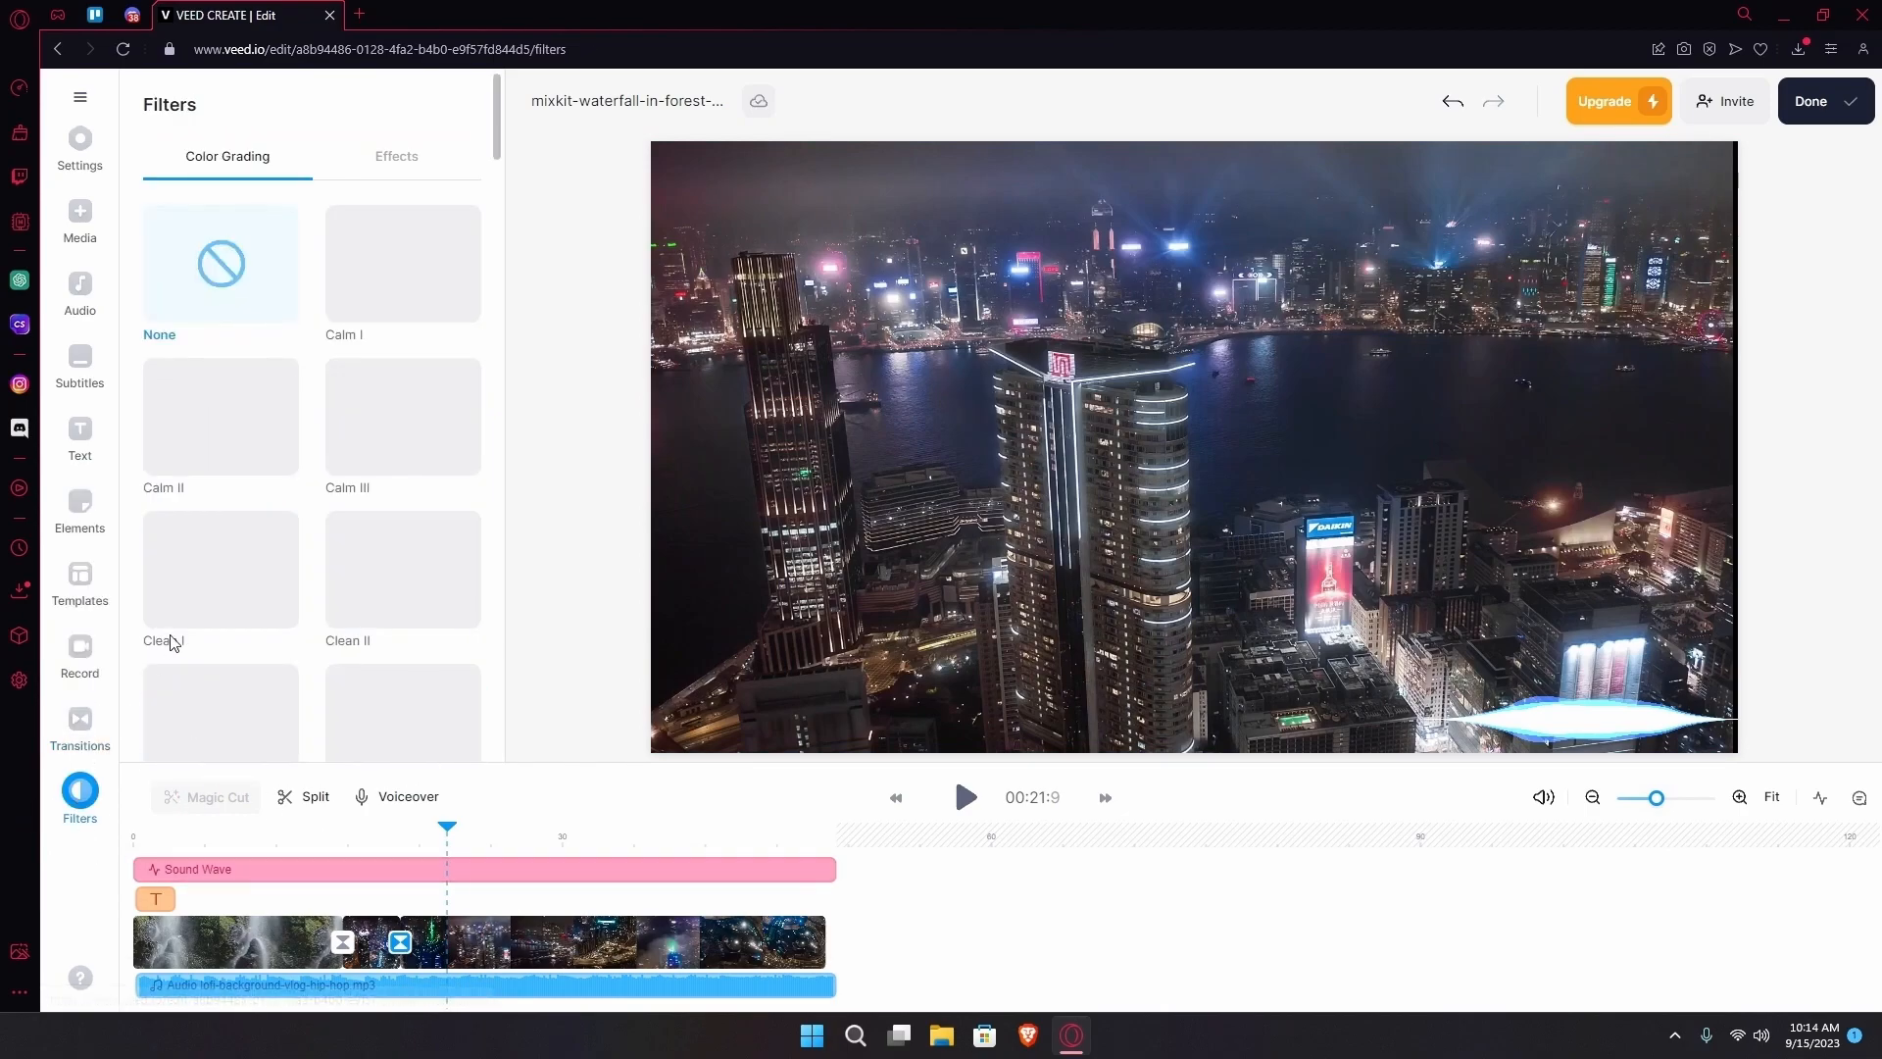
{"action": "scroll", "coordinate": [168, 638], "scroll_direction": "down", "scroll_amount": 1}
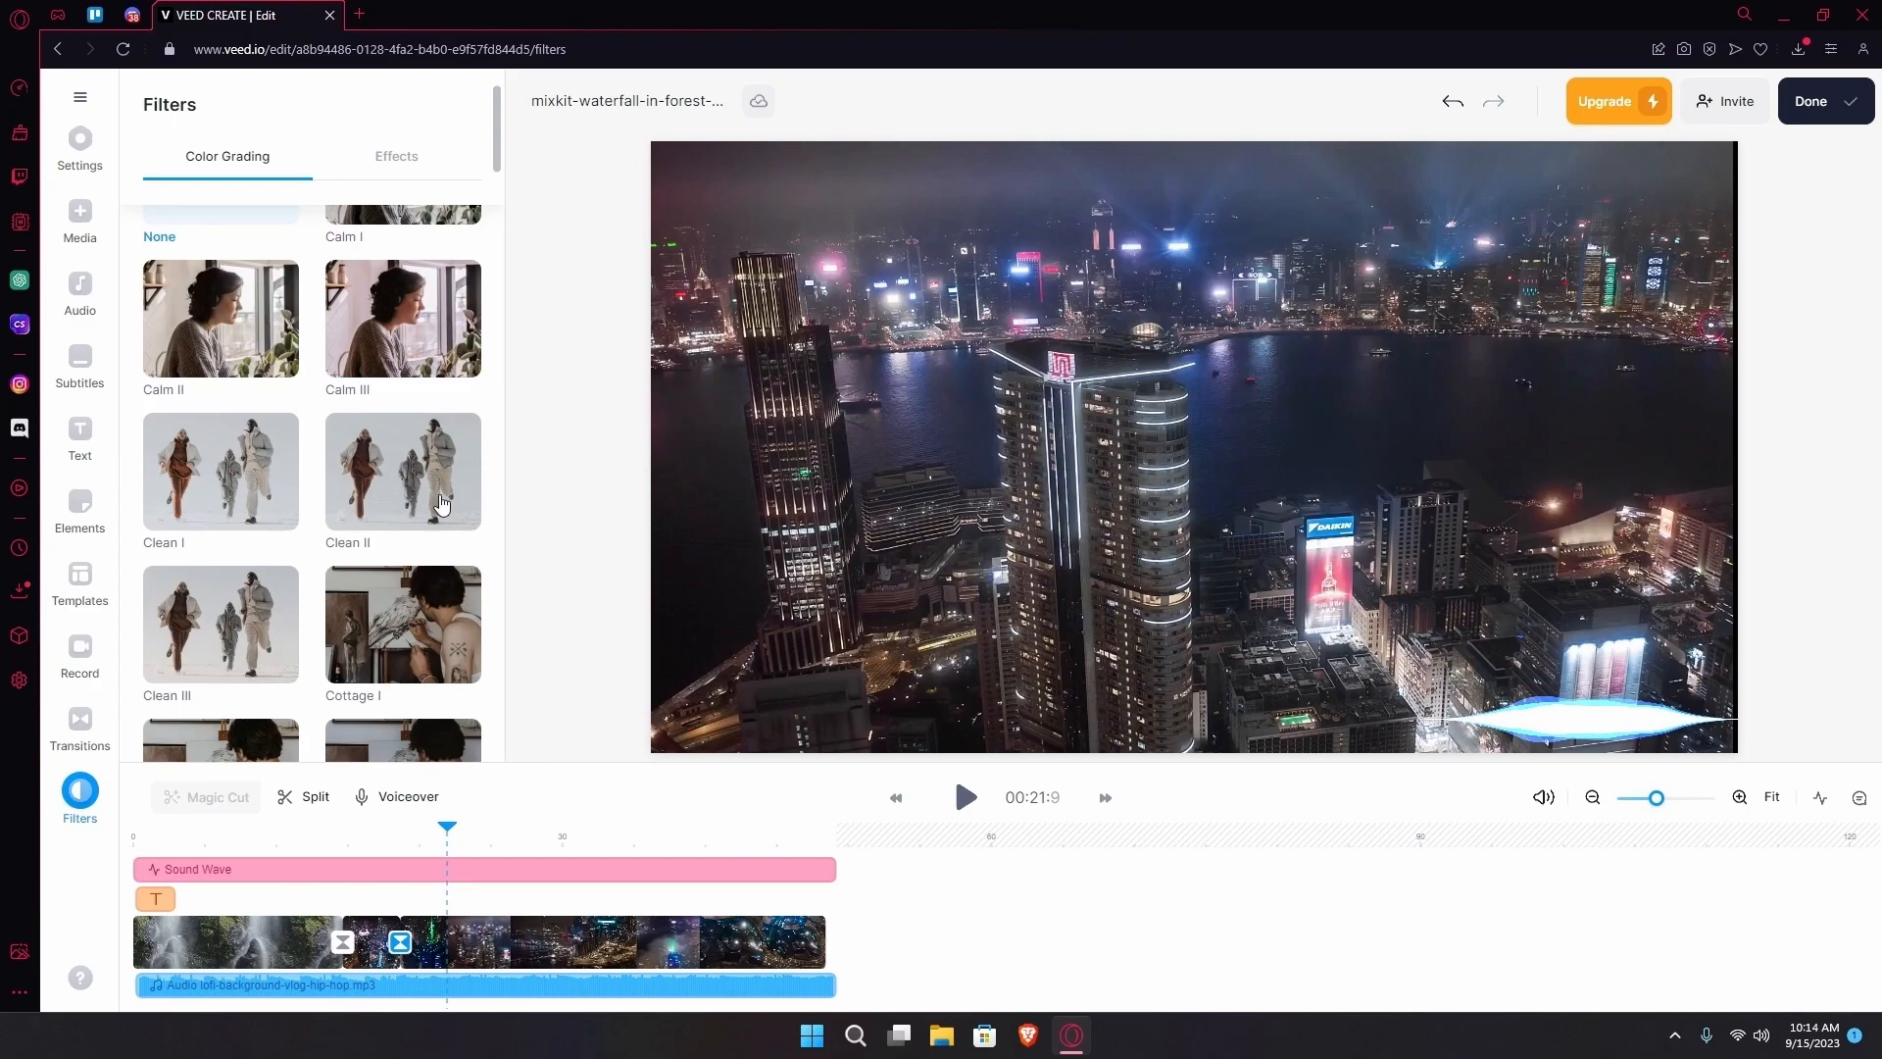
{"action": "scroll", "coordinate": [441, 503], "scroll_direction": "down", "scroll_amount": 10}
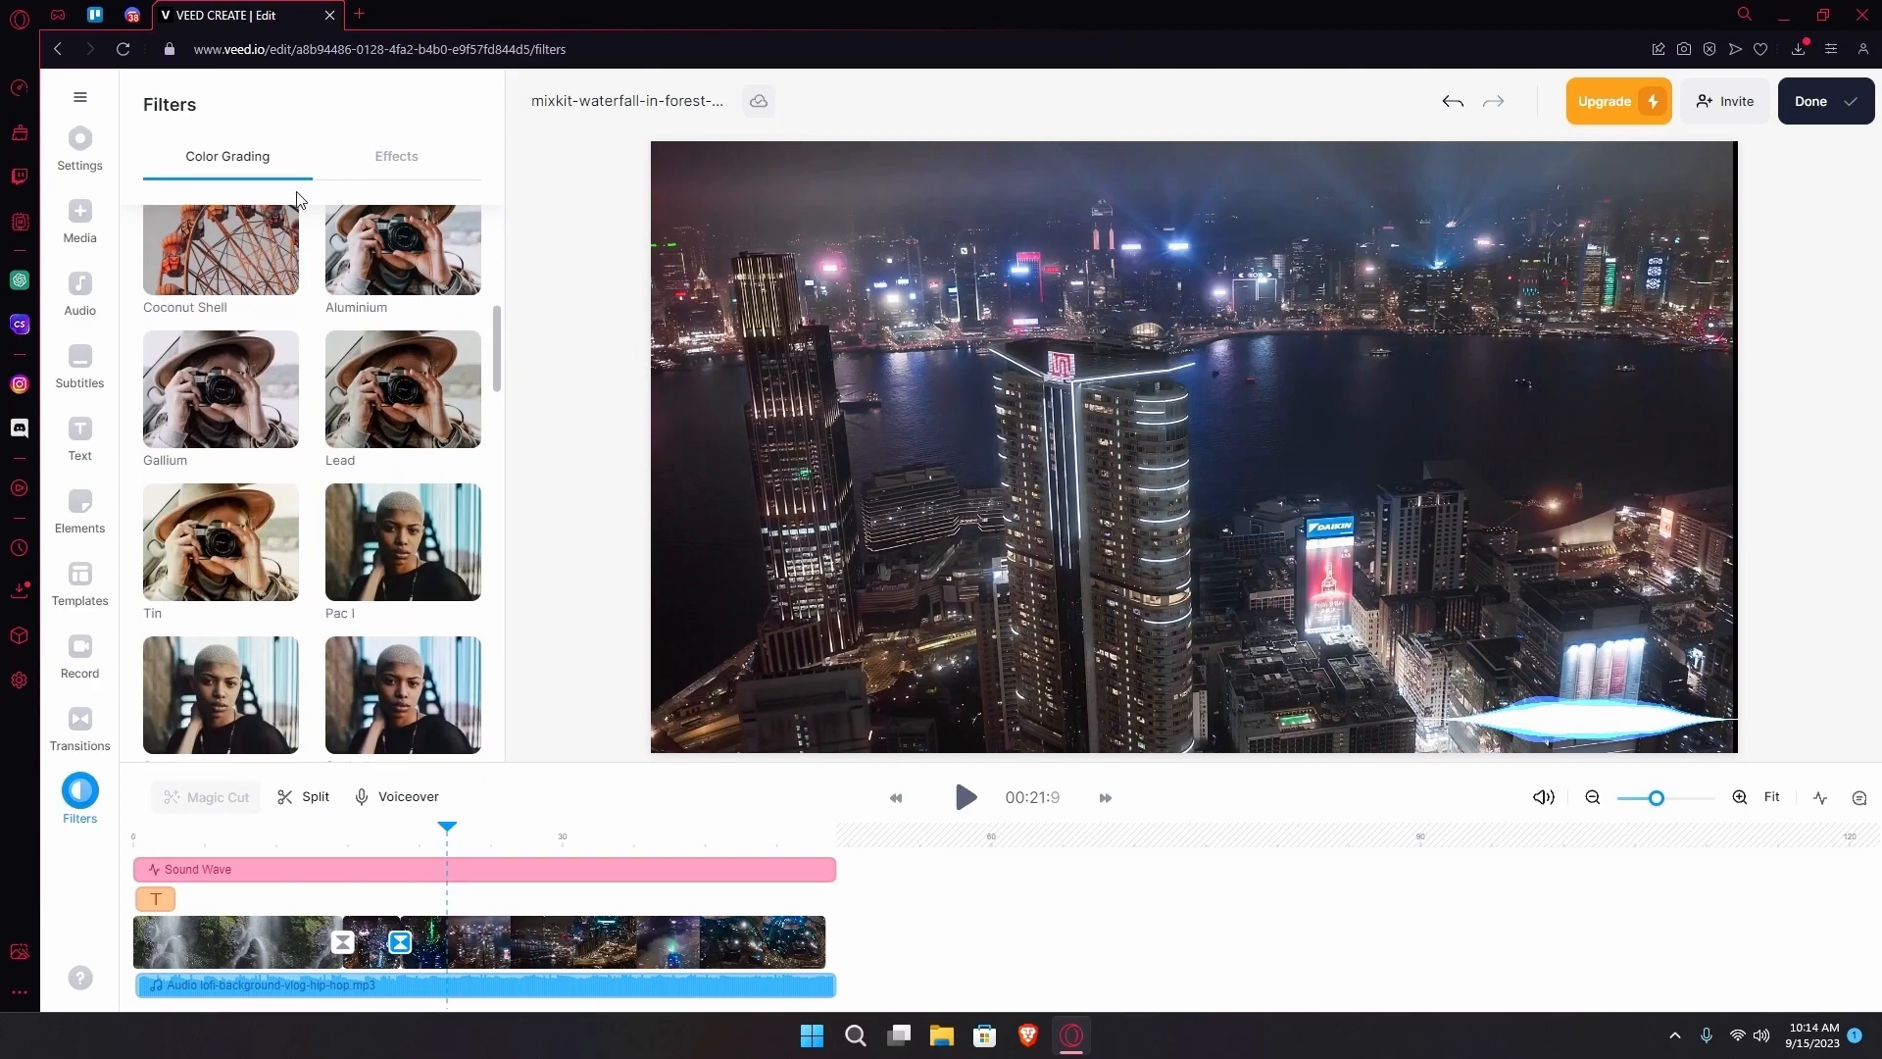
{"action": "left_click", "coordinate": [402, 184]}
{"action": "scroll", "coordinate": [397, 459], "scroll_direction": "up", "scroll_amount": 3}
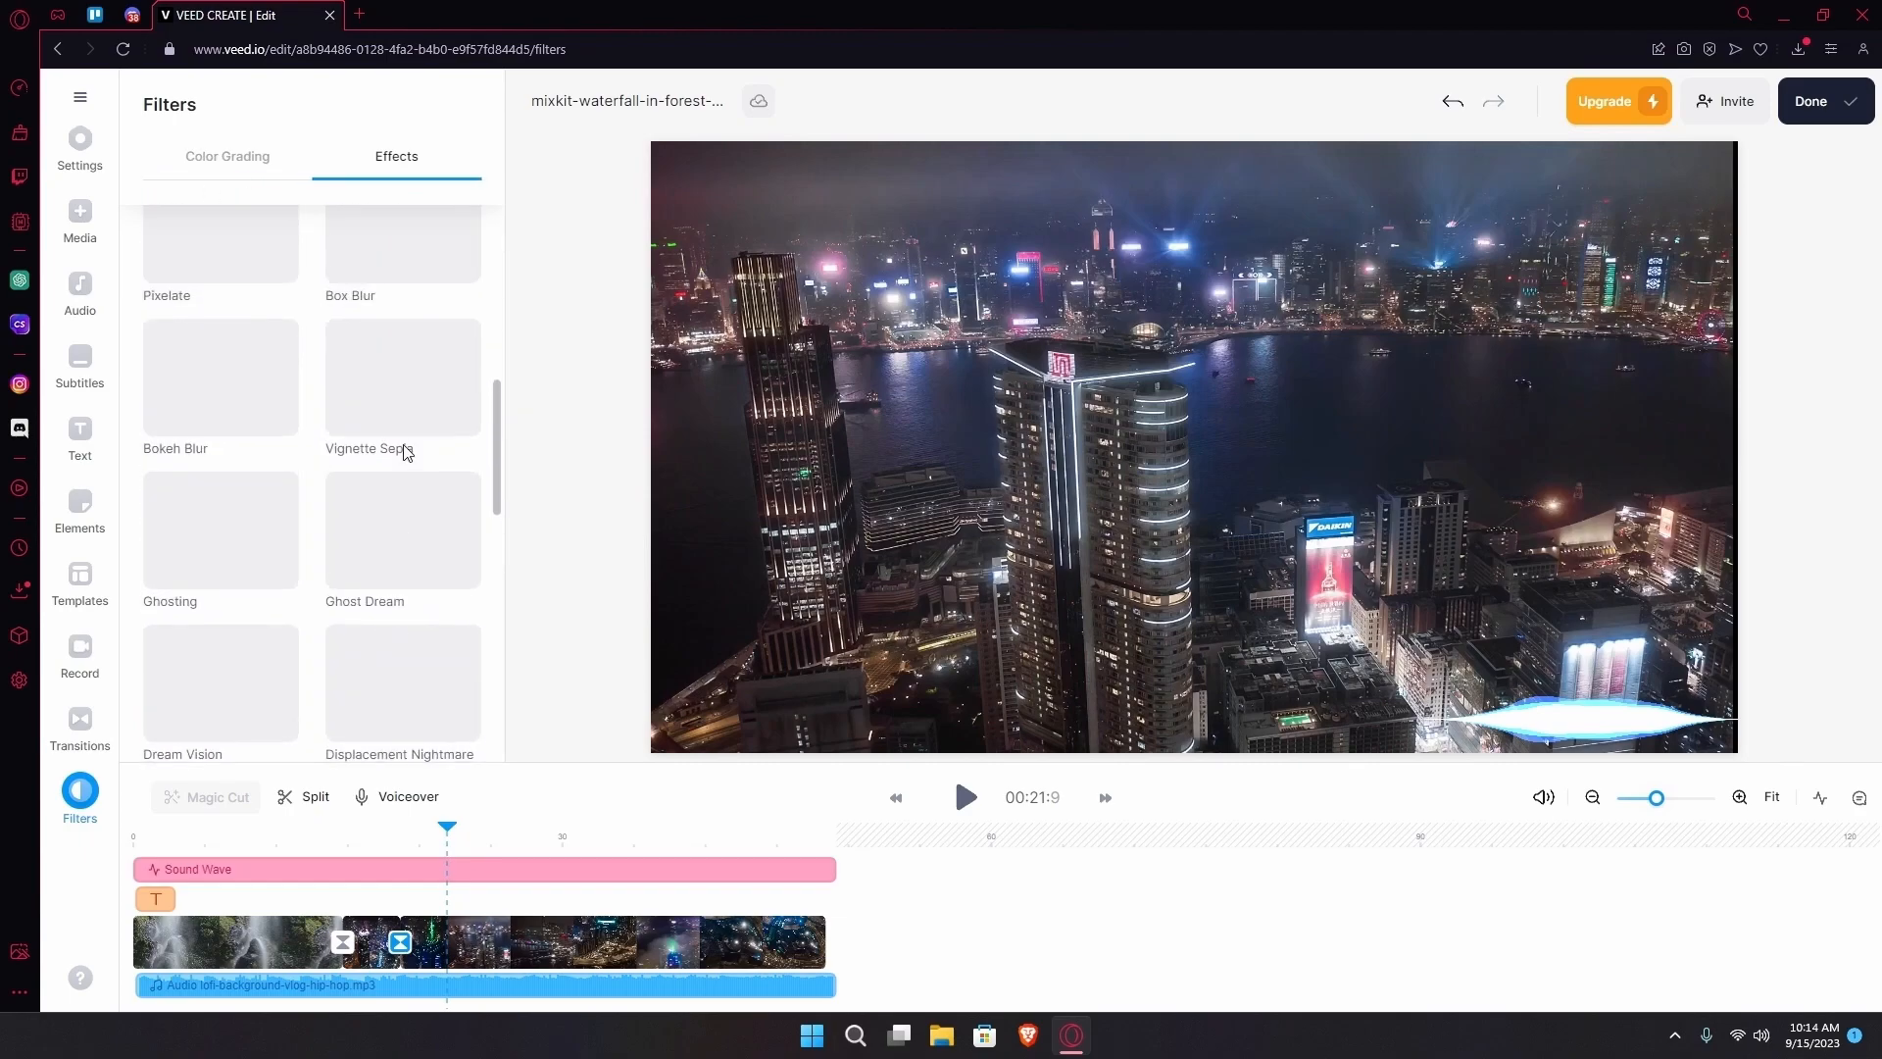
{"action": "scroll", "coordinate": [320, 463], "scroll_direction": "up", "scroll_amount": 8}
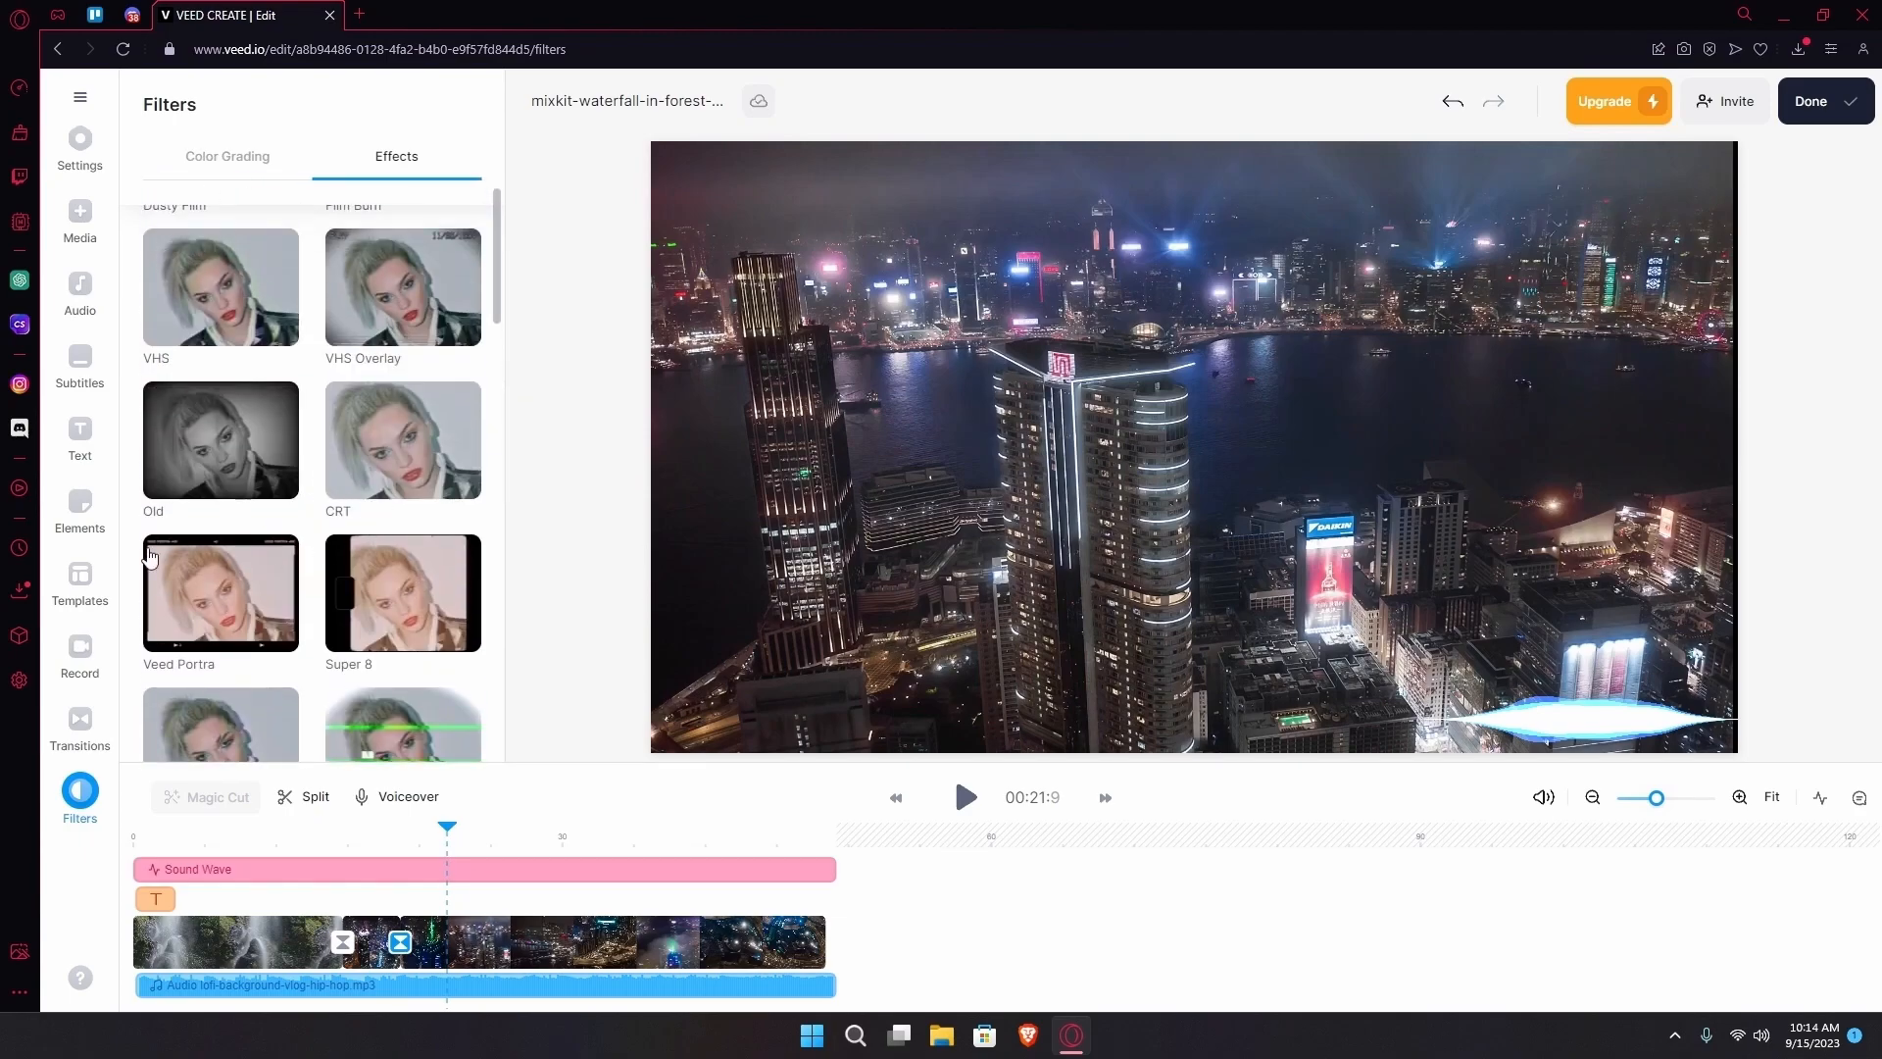
{"action": "left_click", "coordinate": [186, 181]}
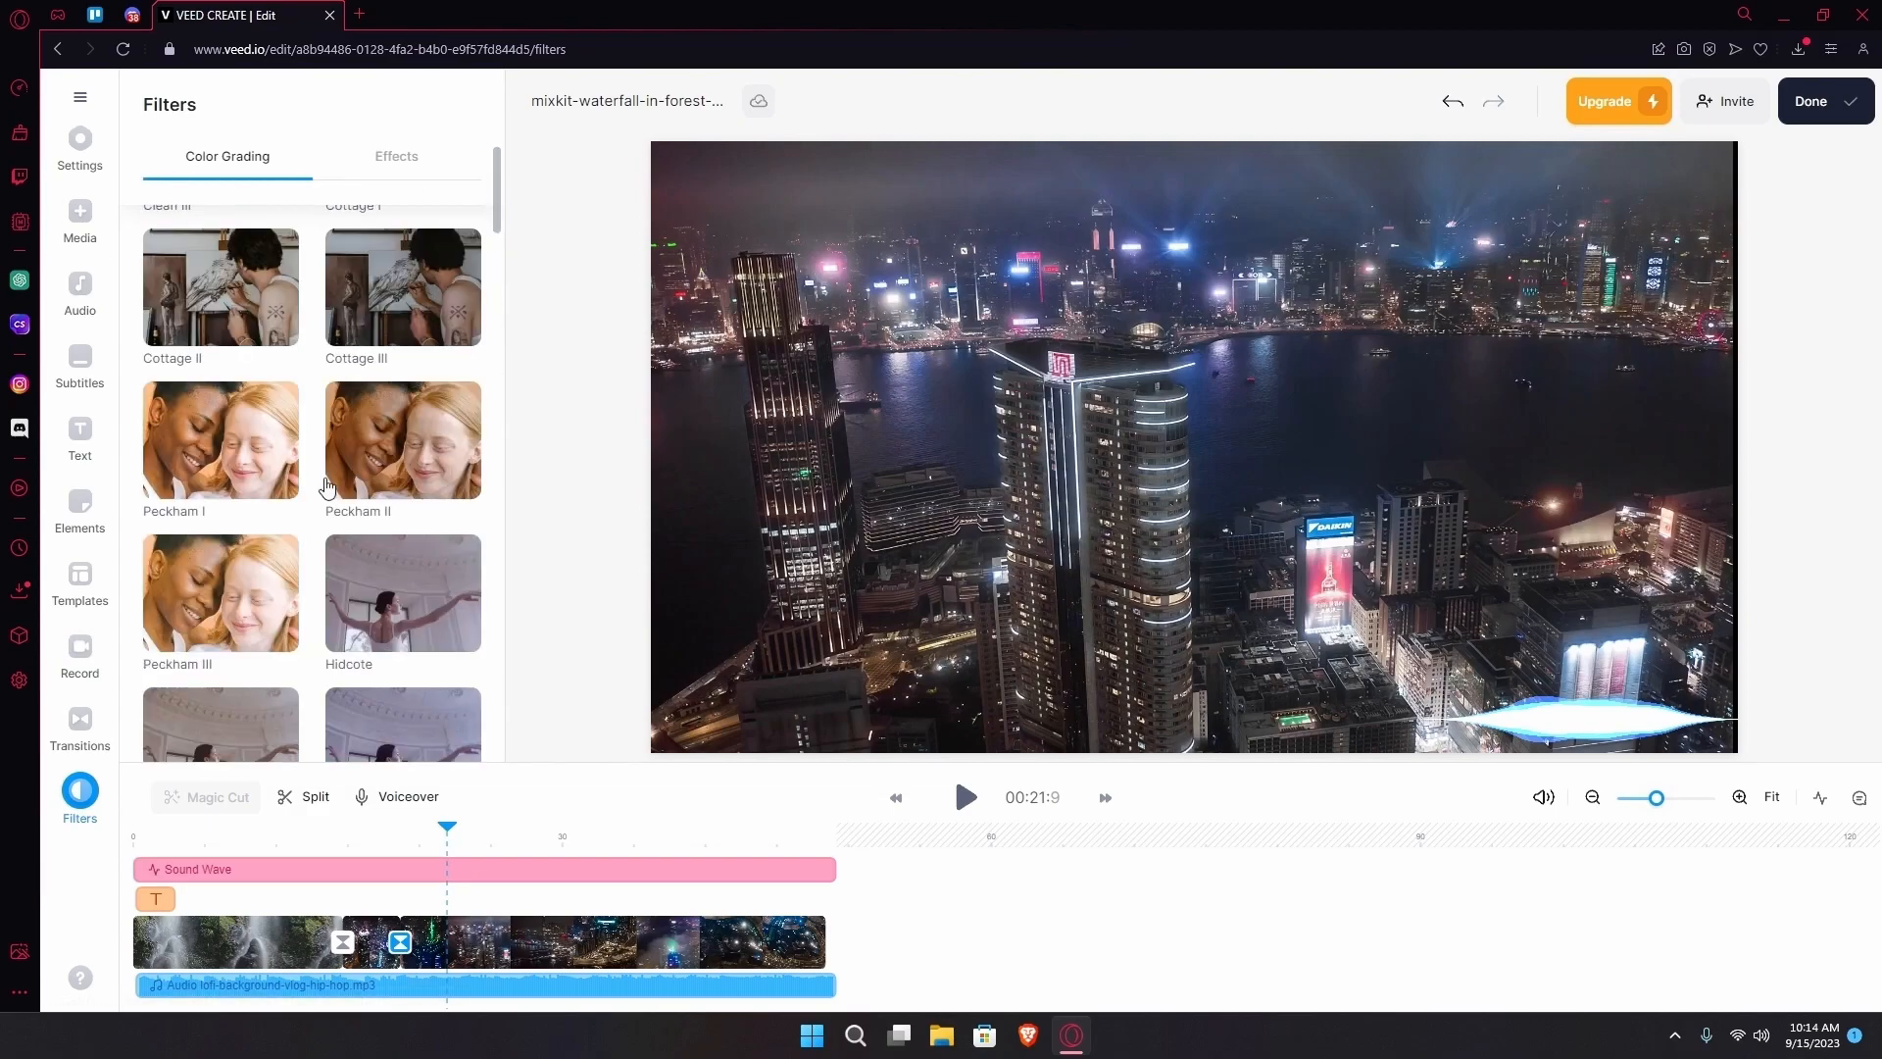
{"action": "scroll", "coordinate": [333, 483], "scroll_direction": "down", "scroll_amount": 8}
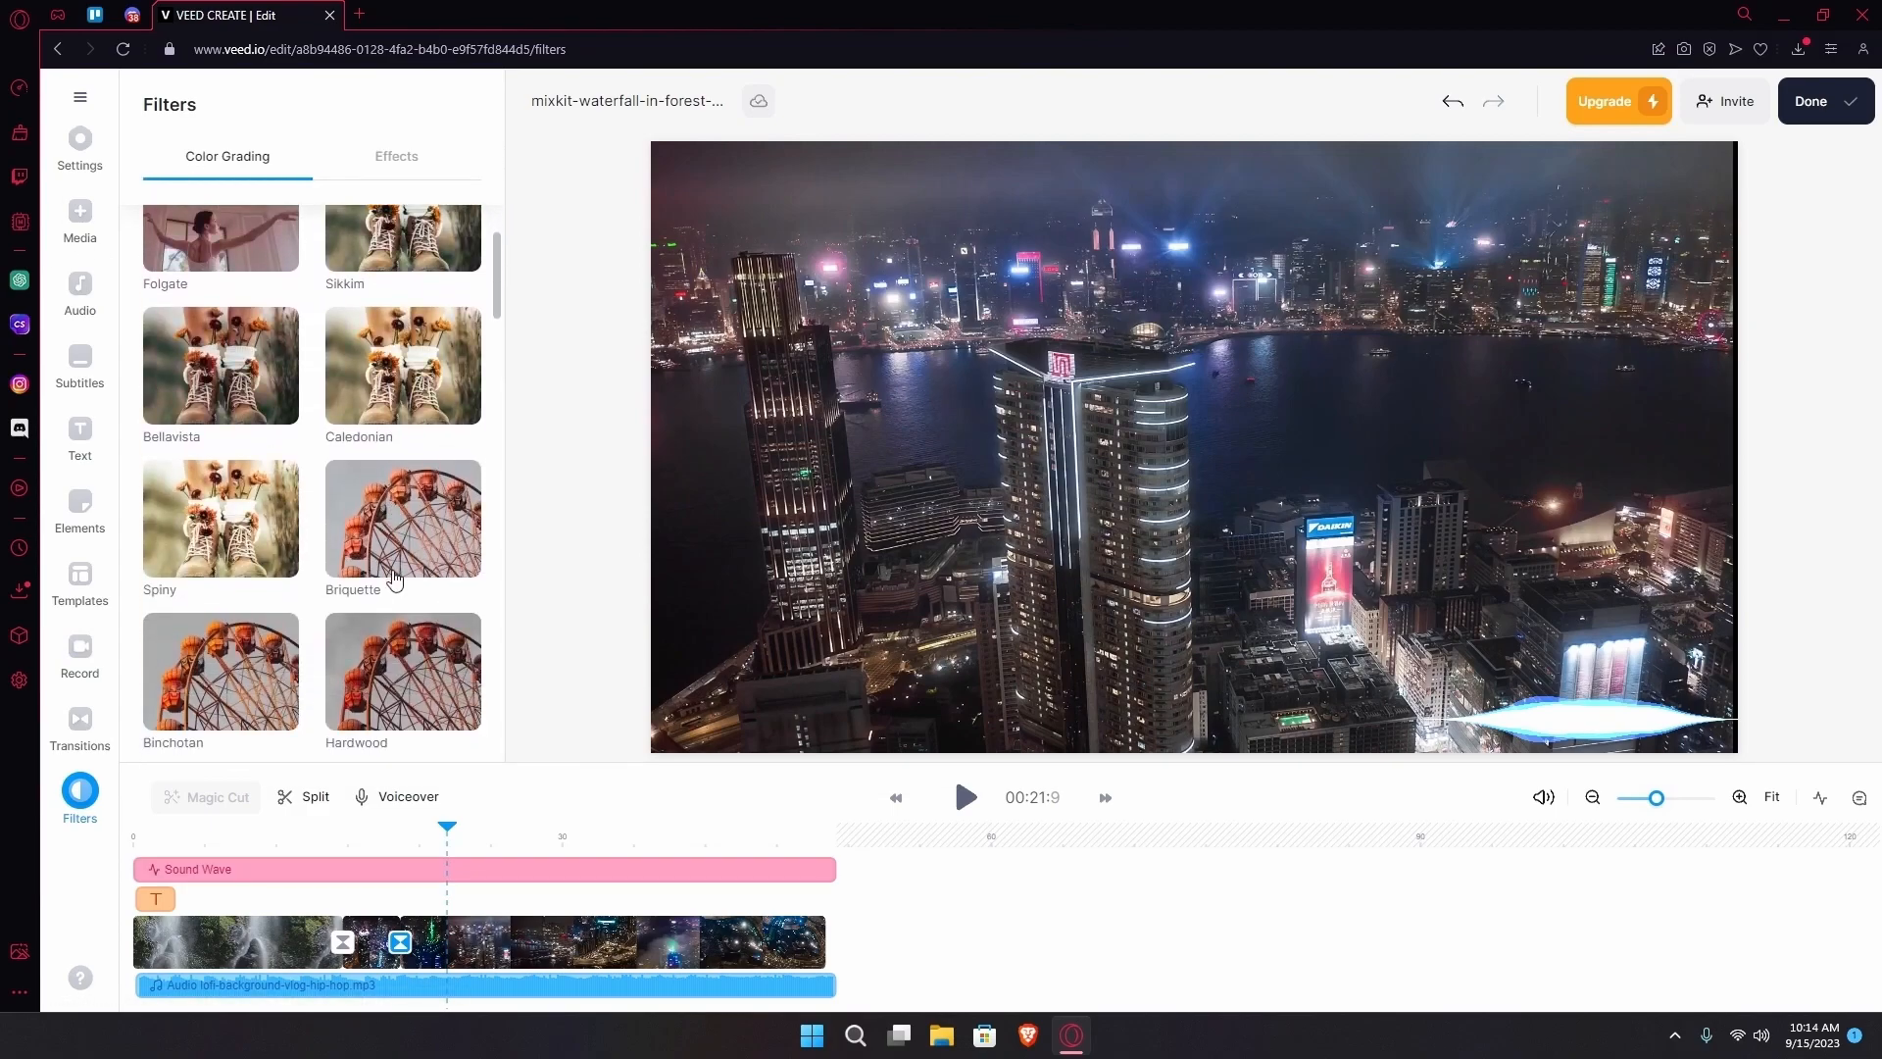
{"action": "scroll", "coordinate": [405, 561], "scroll_direction": "down", "scroll_amount": 3}
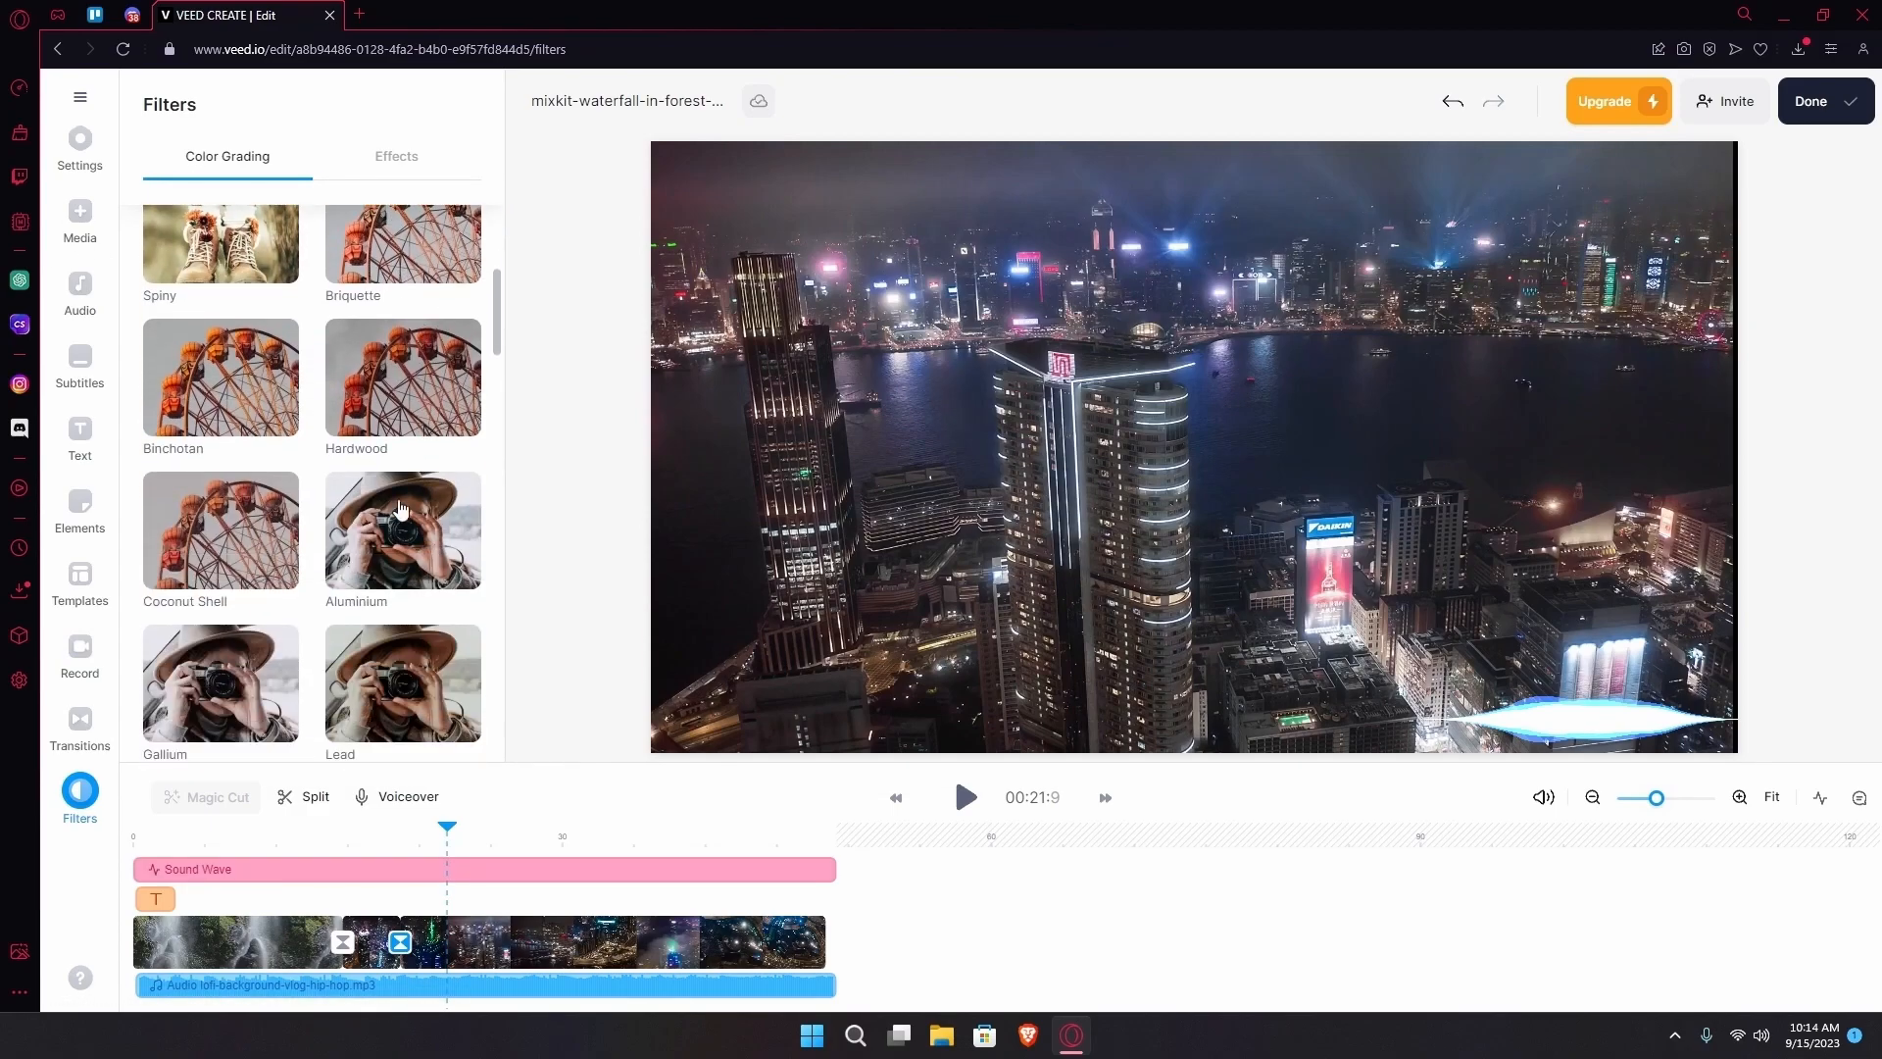
- Apply the Bellavista color grade at 100% to the last city clip and try adjusting its strength
{"action": "scroll", "coordinate": [401, 508], "scroll_direction": "up", "scroll_amount": 3}
{"action": "left_click_drag", "start_coordinate": [234, 398], "coordinate": [415, 840]}
{"action": "left_click", "coordinate": [214, 378]}
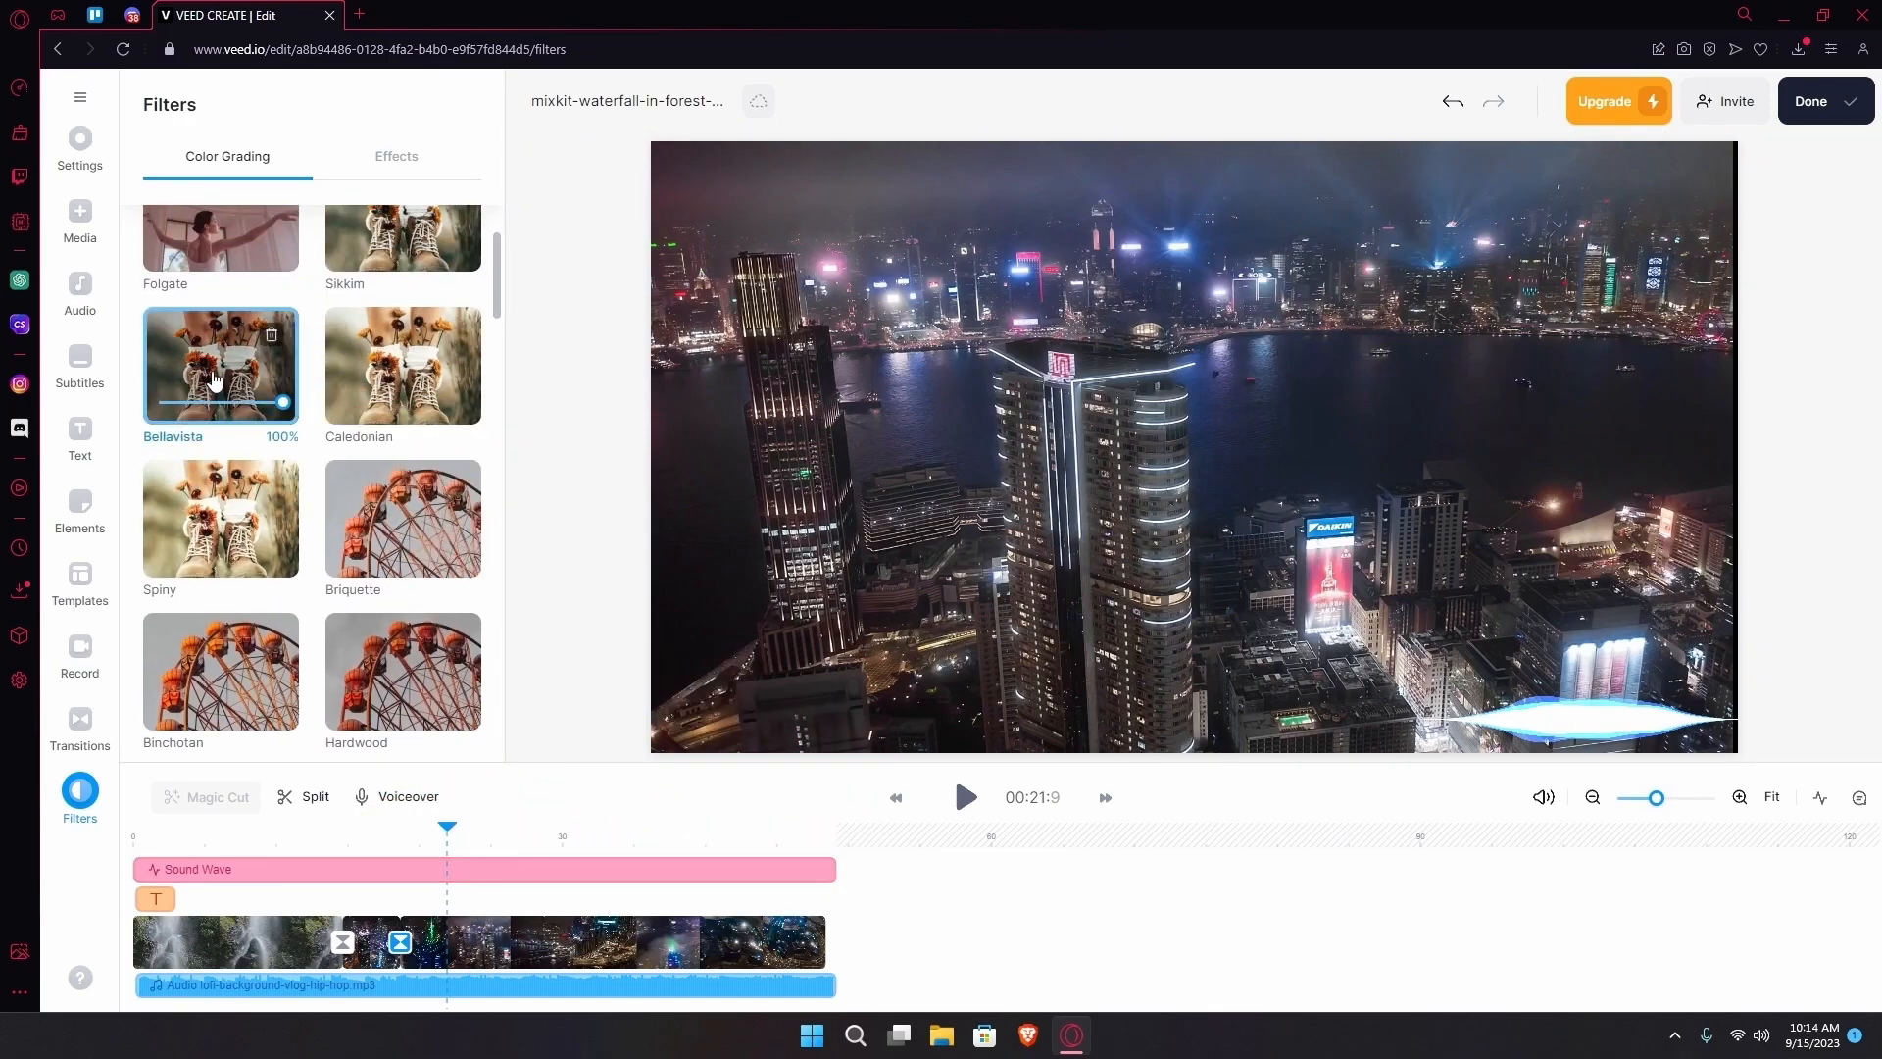
{"action": "left_click_drag", "start_coordinate": [450, 833], "coordinate": [559, 833]}
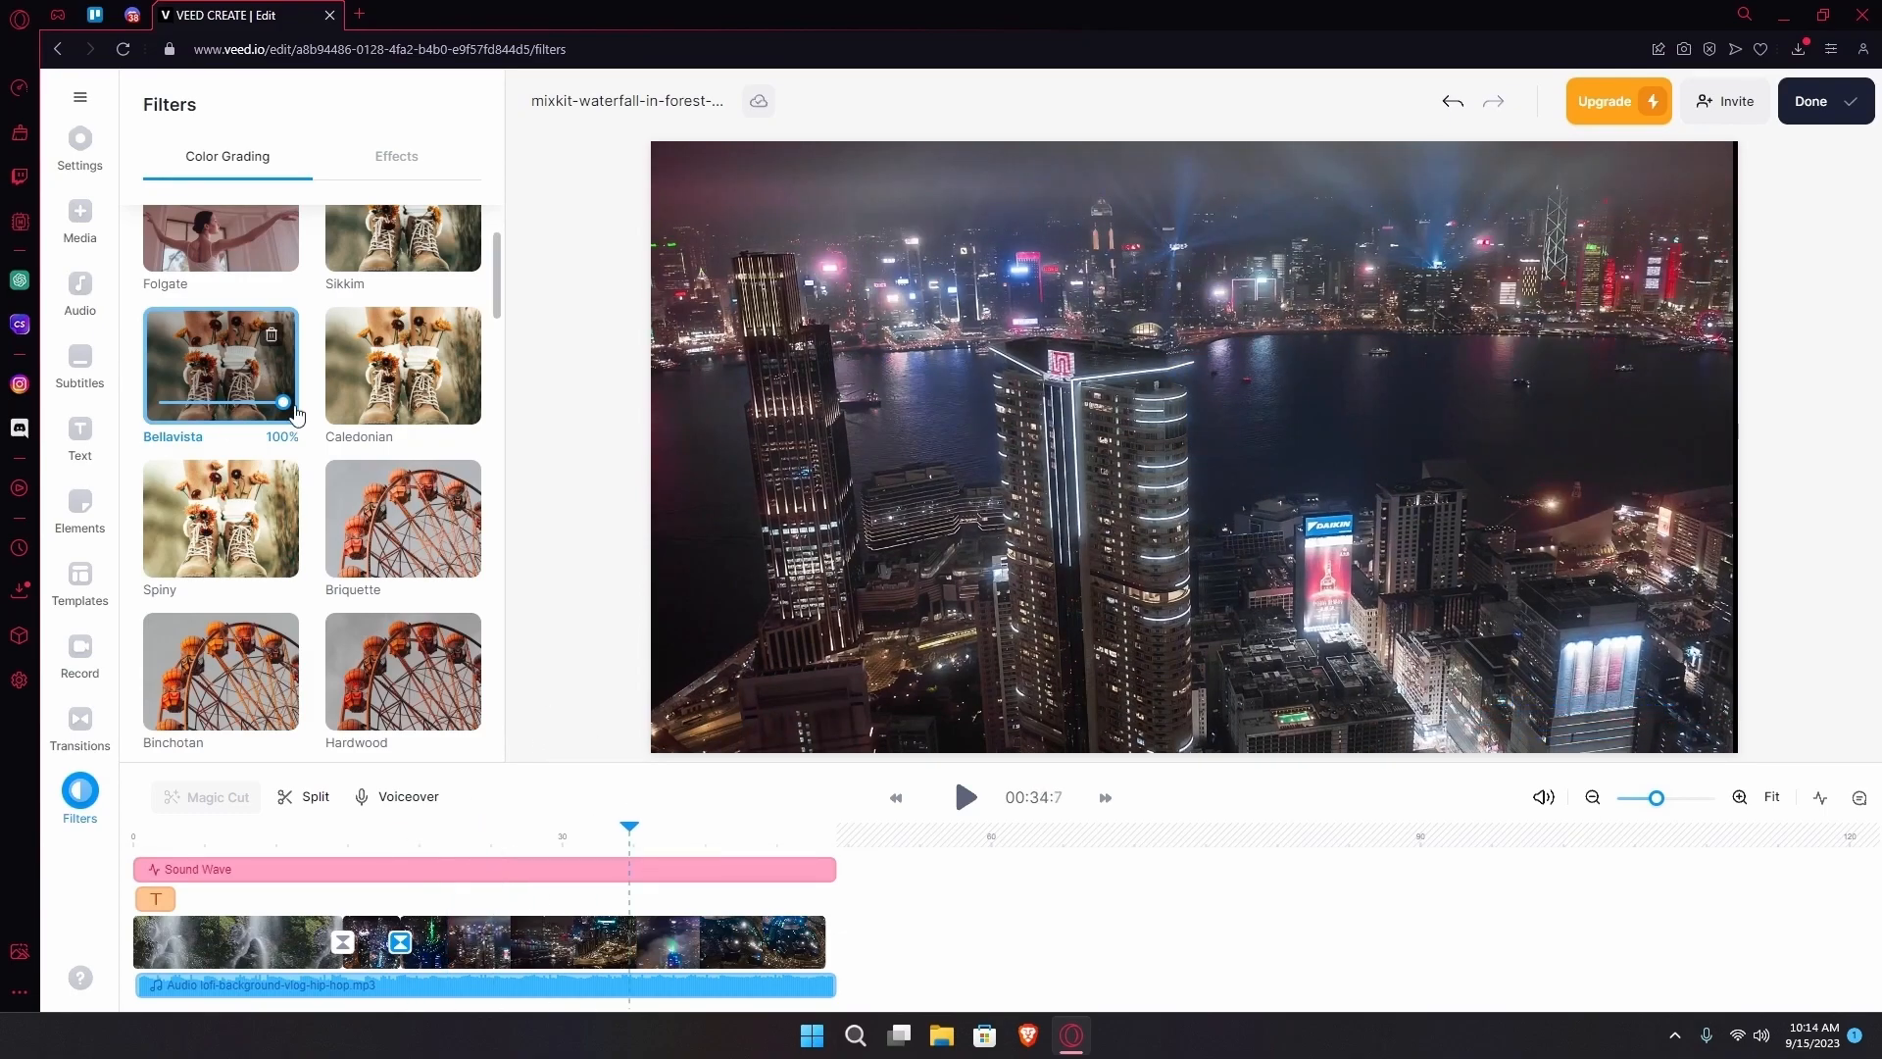
{"action": "left_click_drag", "start_coordinate": [251, 415], "coordinate": [157, 409]}
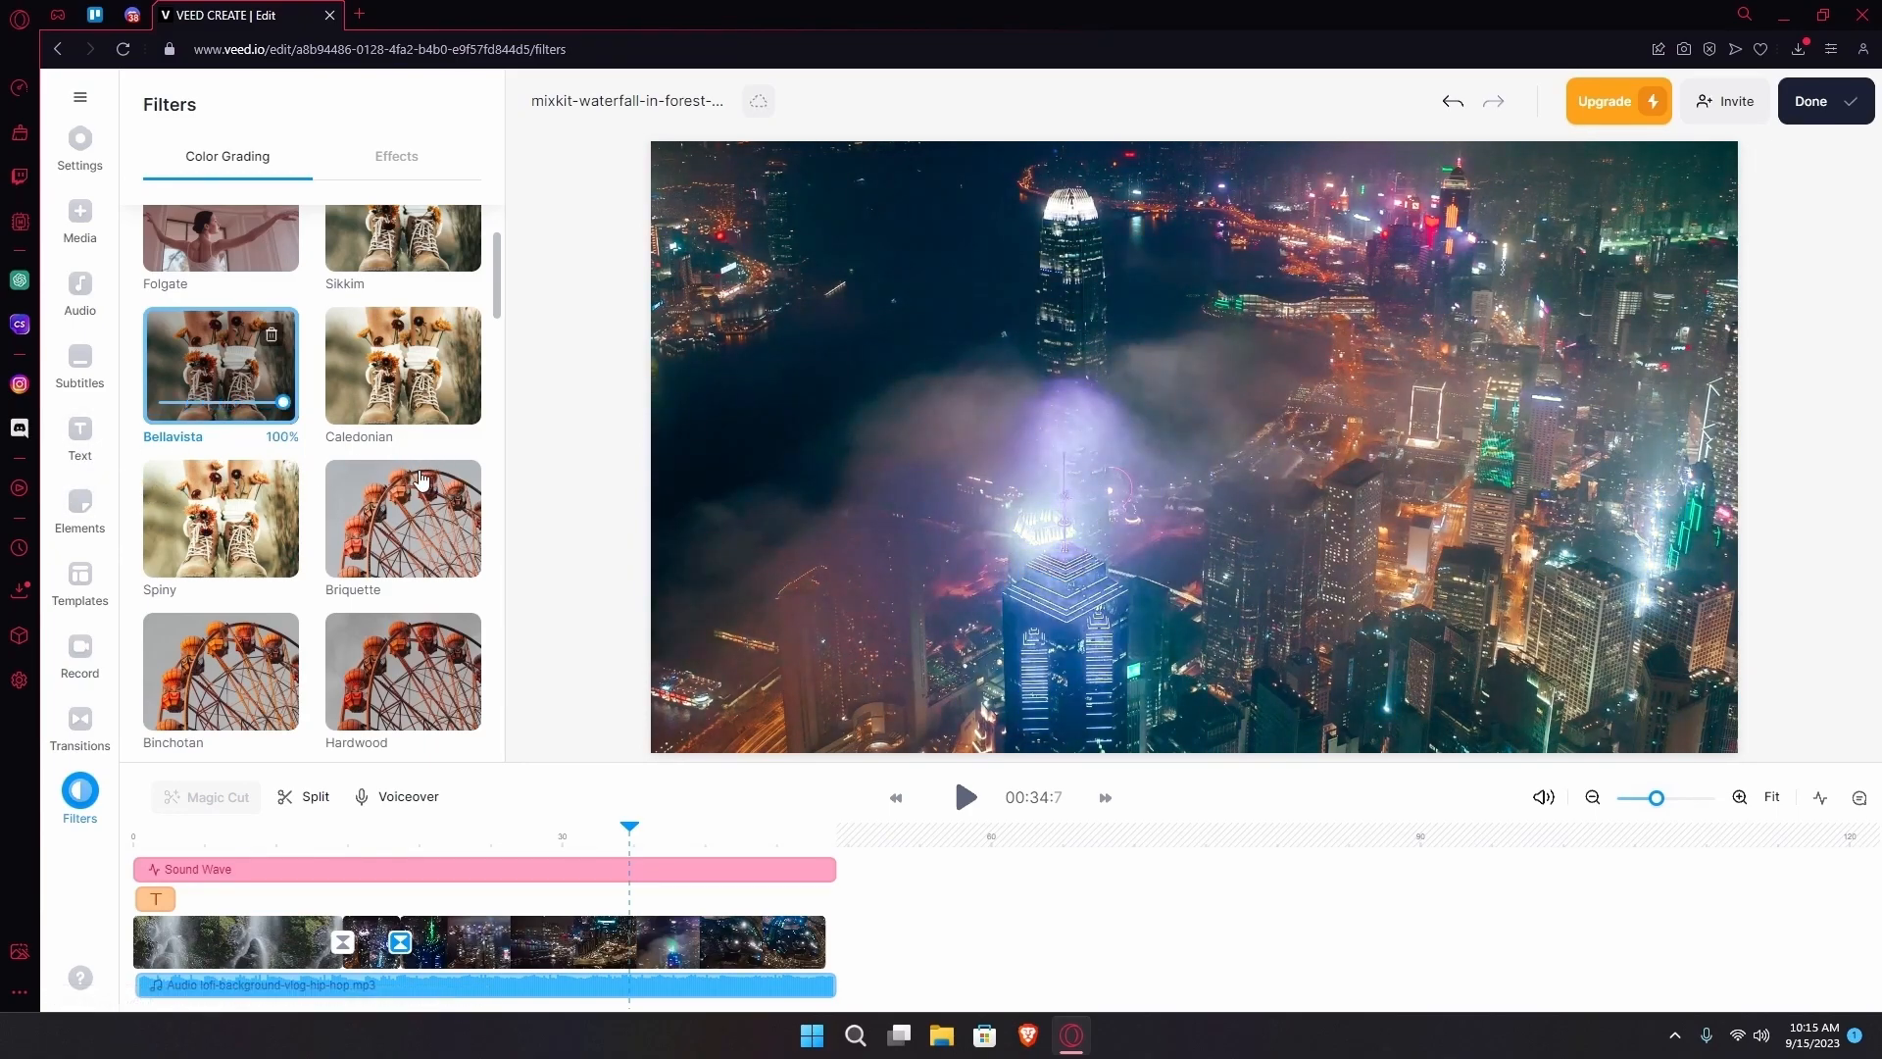
{"action": "left_click_drag", "start_coordinate": [155, 489], "coordinate": [191, 436]}
- Play the graded video from about 16.9 seconds while looking through the remaining color grading presets
{"action": "left_click_drag", "start_coordinate": [628, 833], "coordinate": [374, 835]}
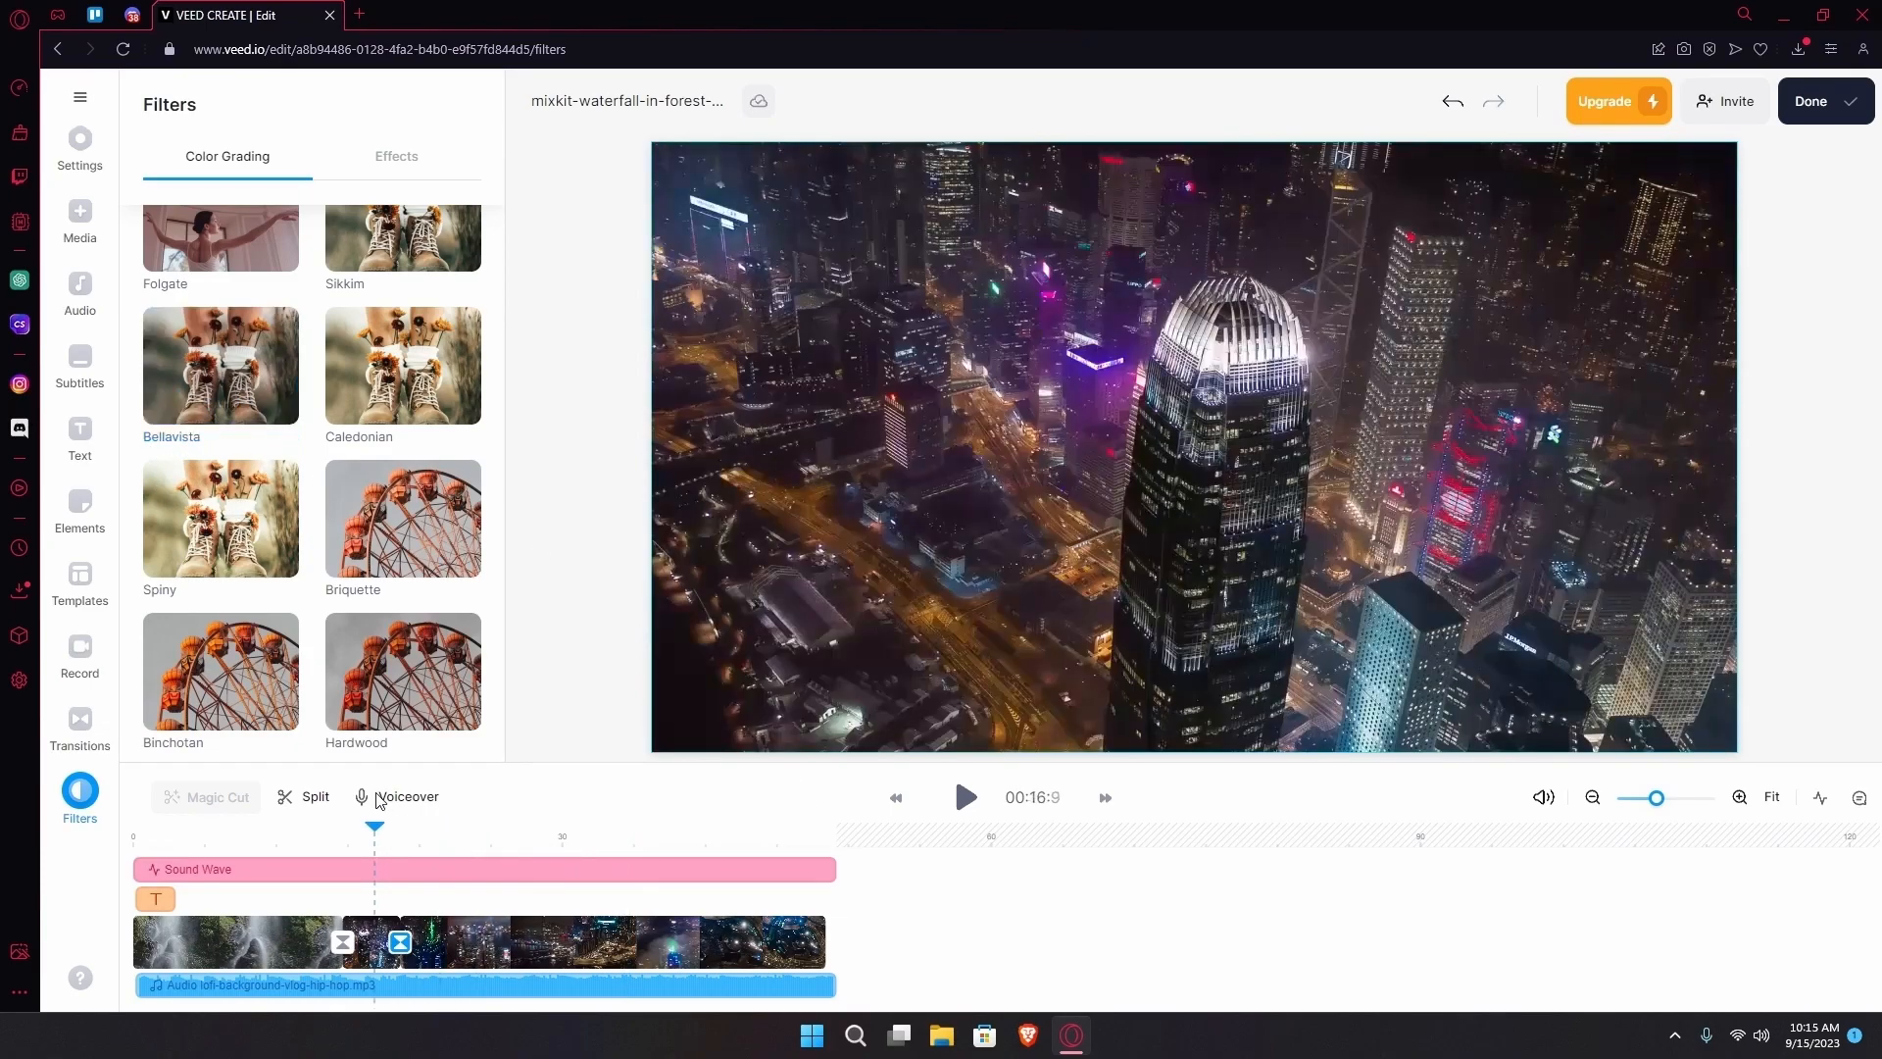
{"action": "left_click", "coordinate": [961, 796]}
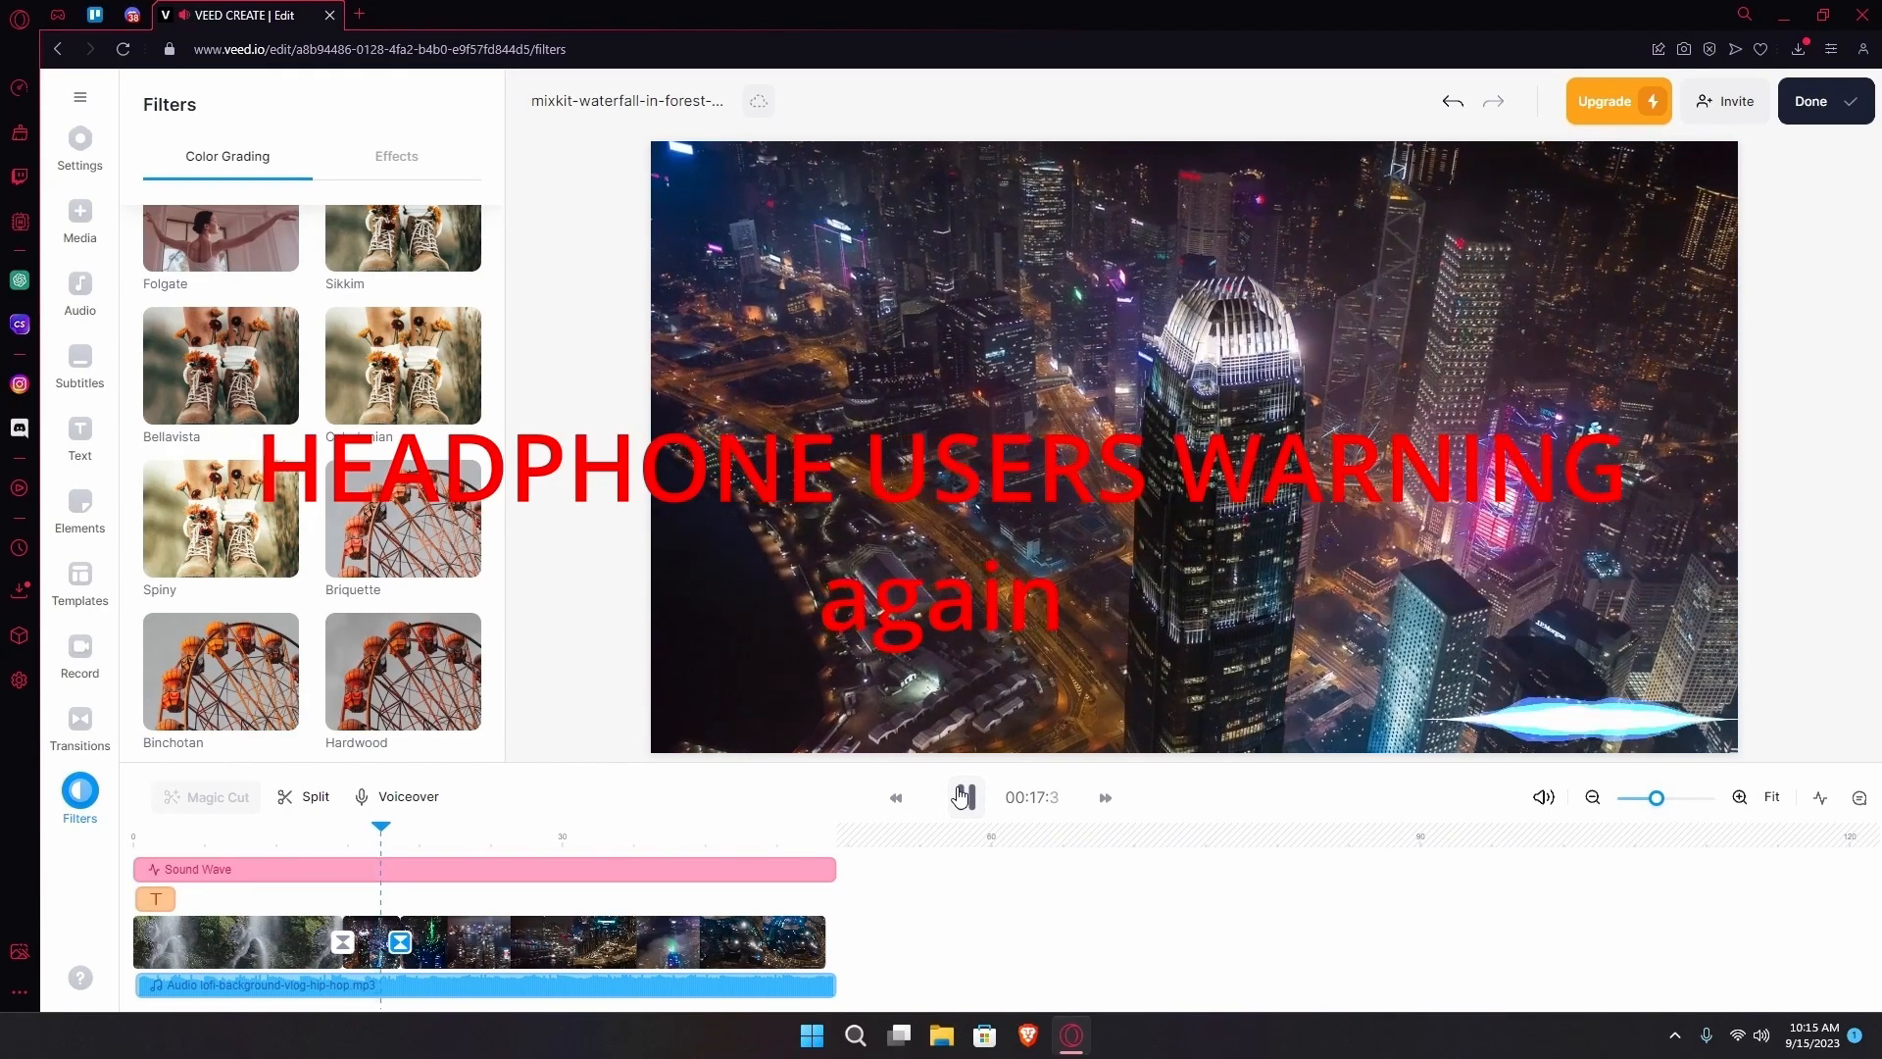
{"action": "scroll", "coordinate": [218, 535], "scroll_direction": "down", "scroll_amount": 8}
{"action": "scroll", "coordinate": [218, 535], "scroll_direction": "down", "scroll_amount": 10}
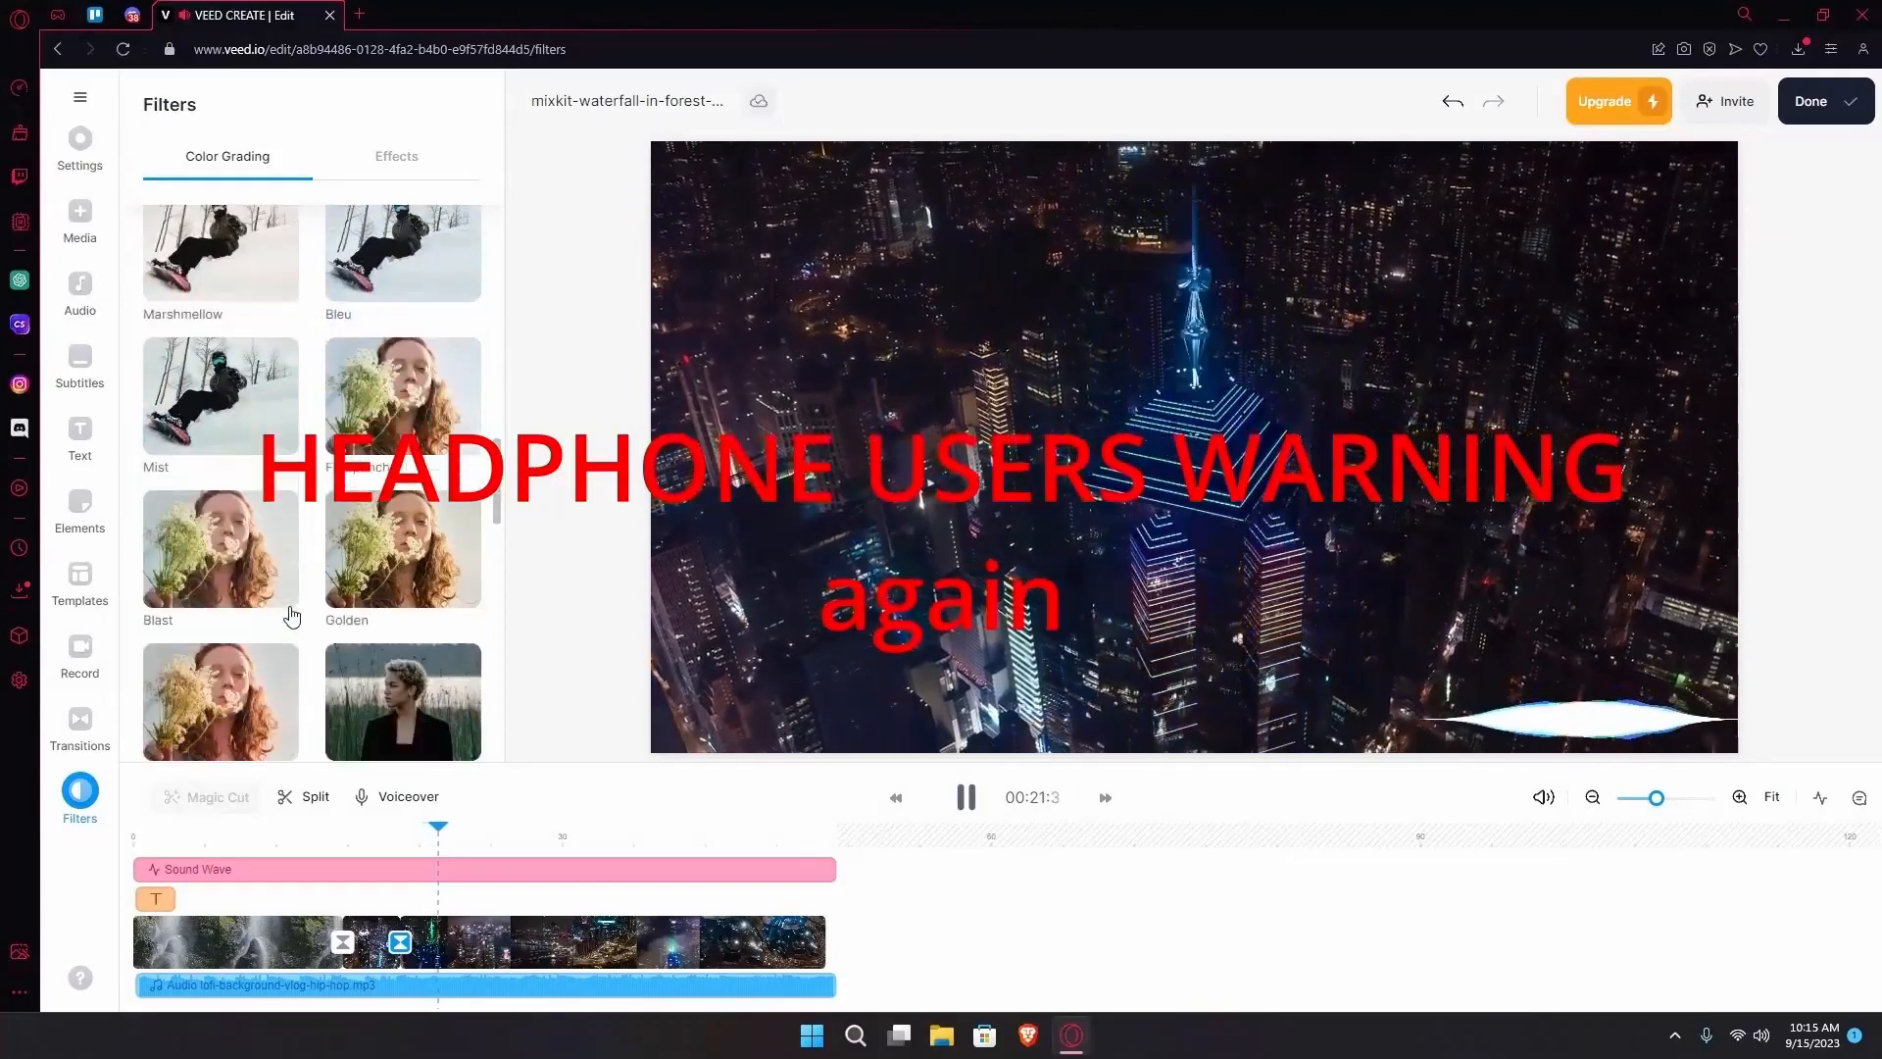
{"action": "scroll", "coordinate": [317, 621], "scroll_direction": "down", "scroll_amount": 1}
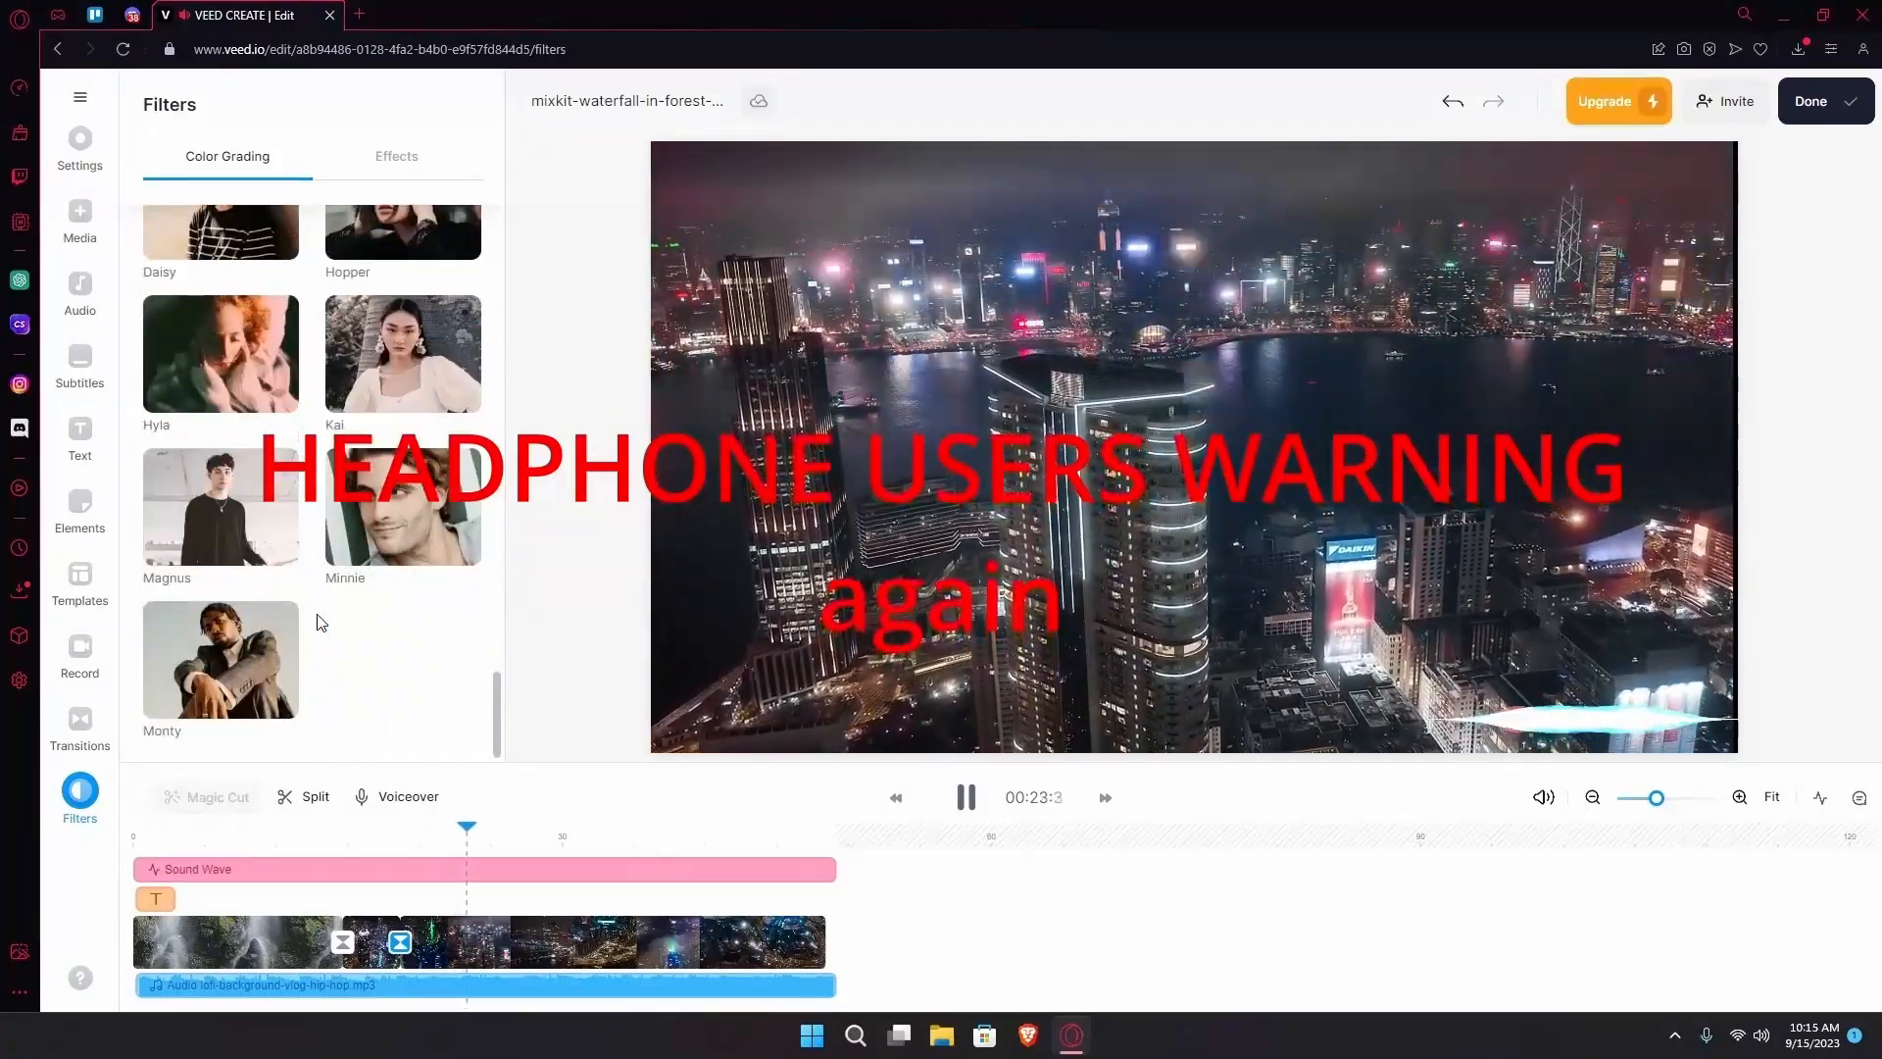
{"action": "left_click", "coordinate": [966, 797]}
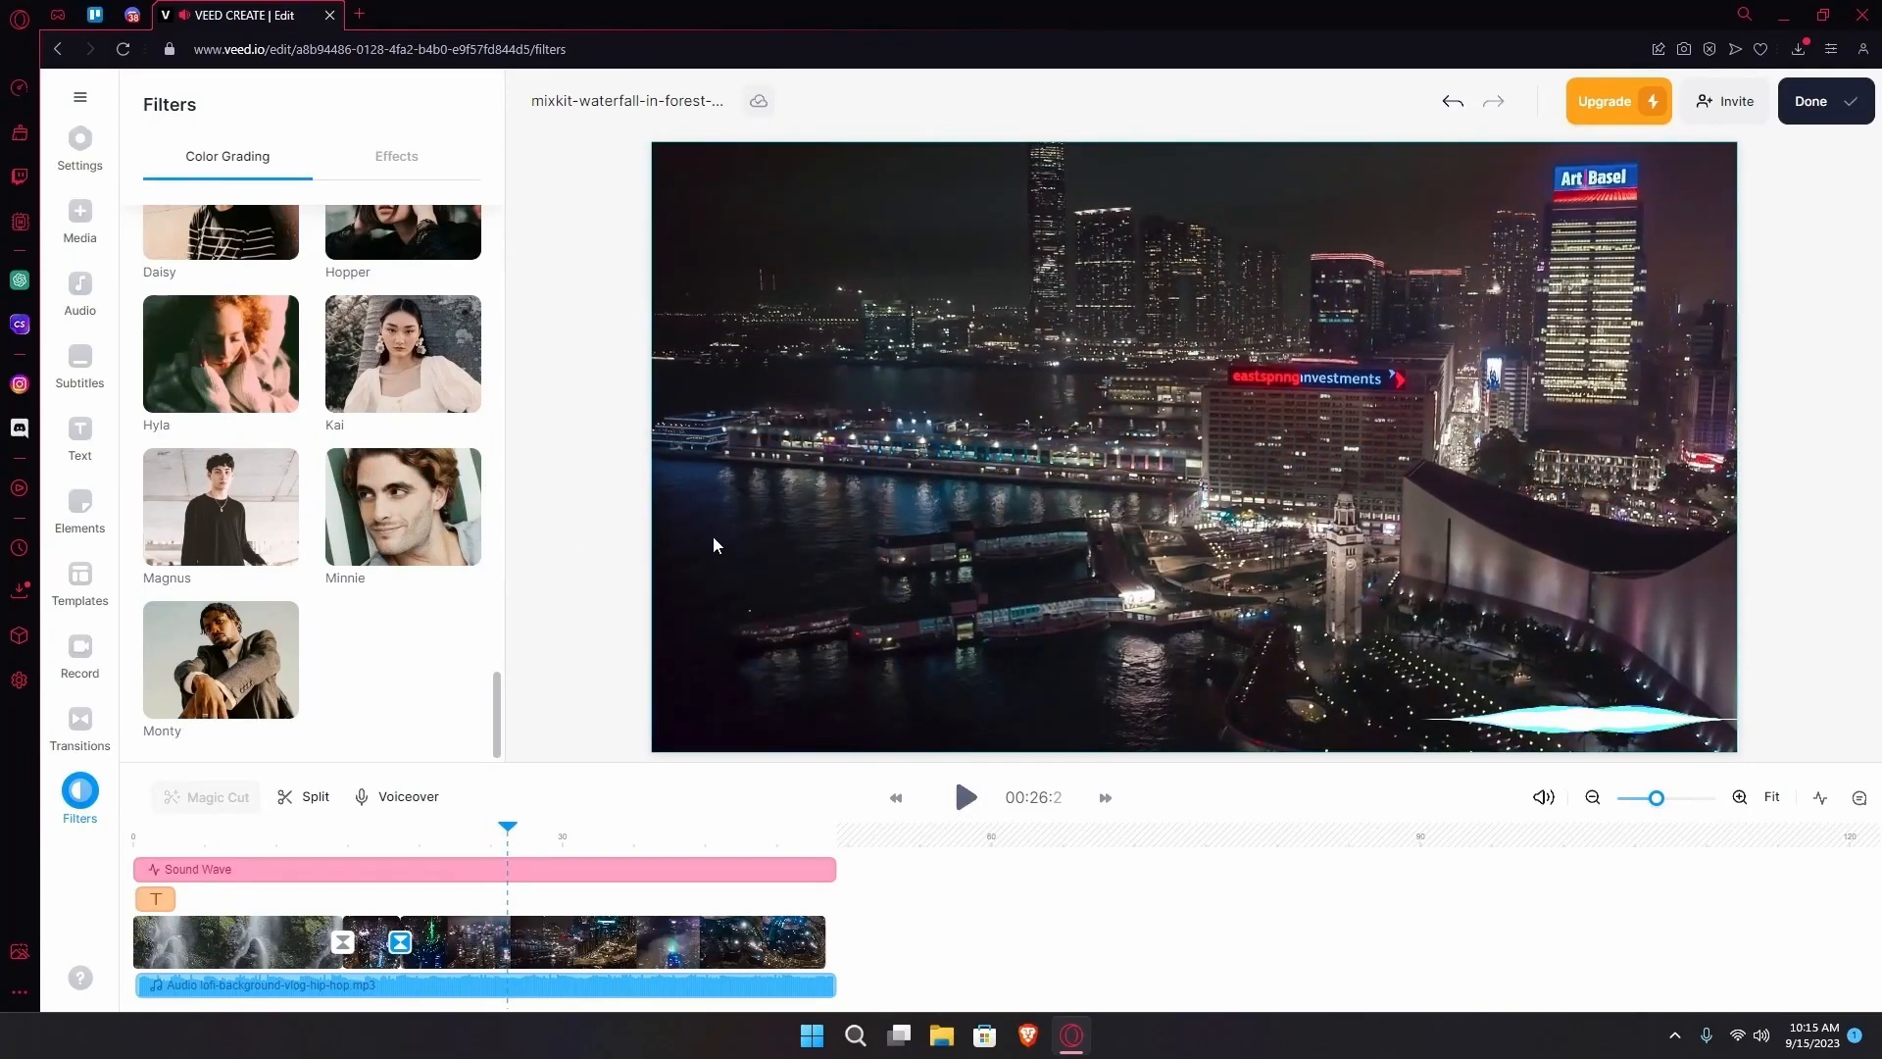
- Review the export settings and export the video at Standard quality
{"action": "left_click", "coordinate": [1825, 120]}
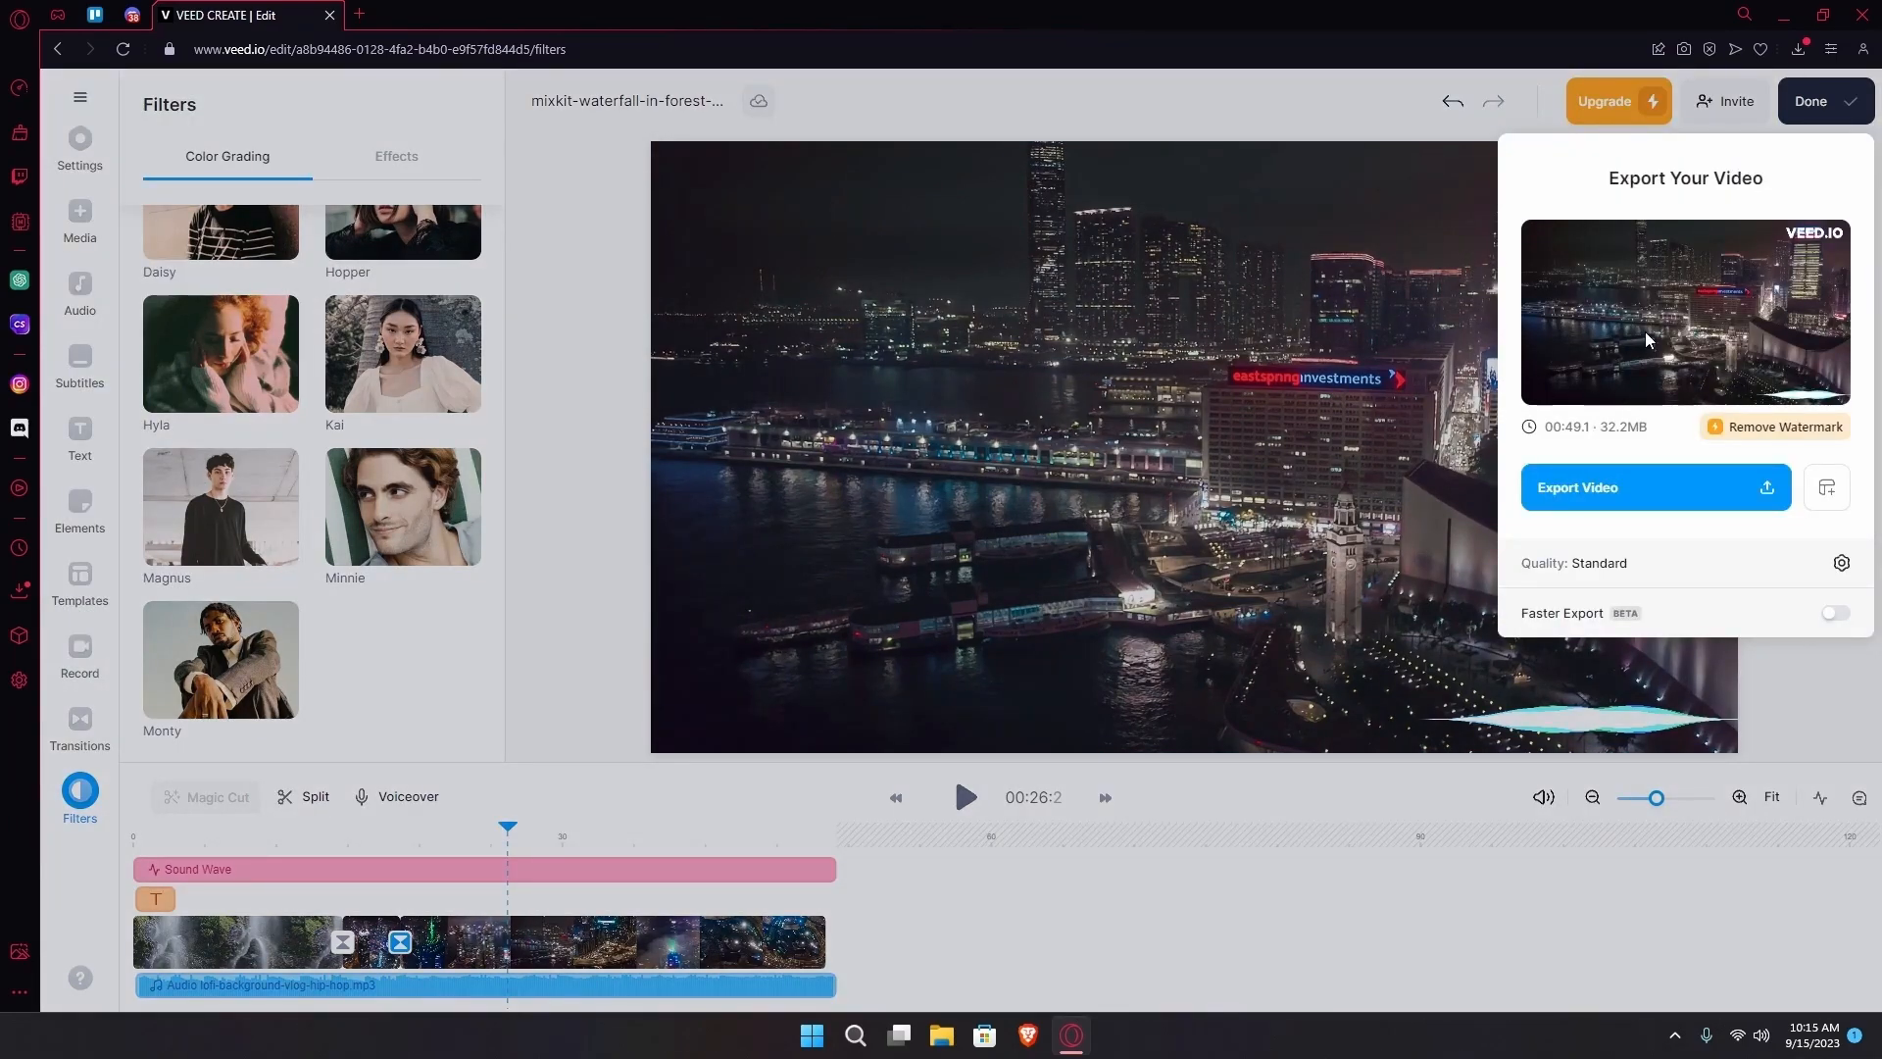
{"action": "left_click", "coordinate": [1825, 555]}
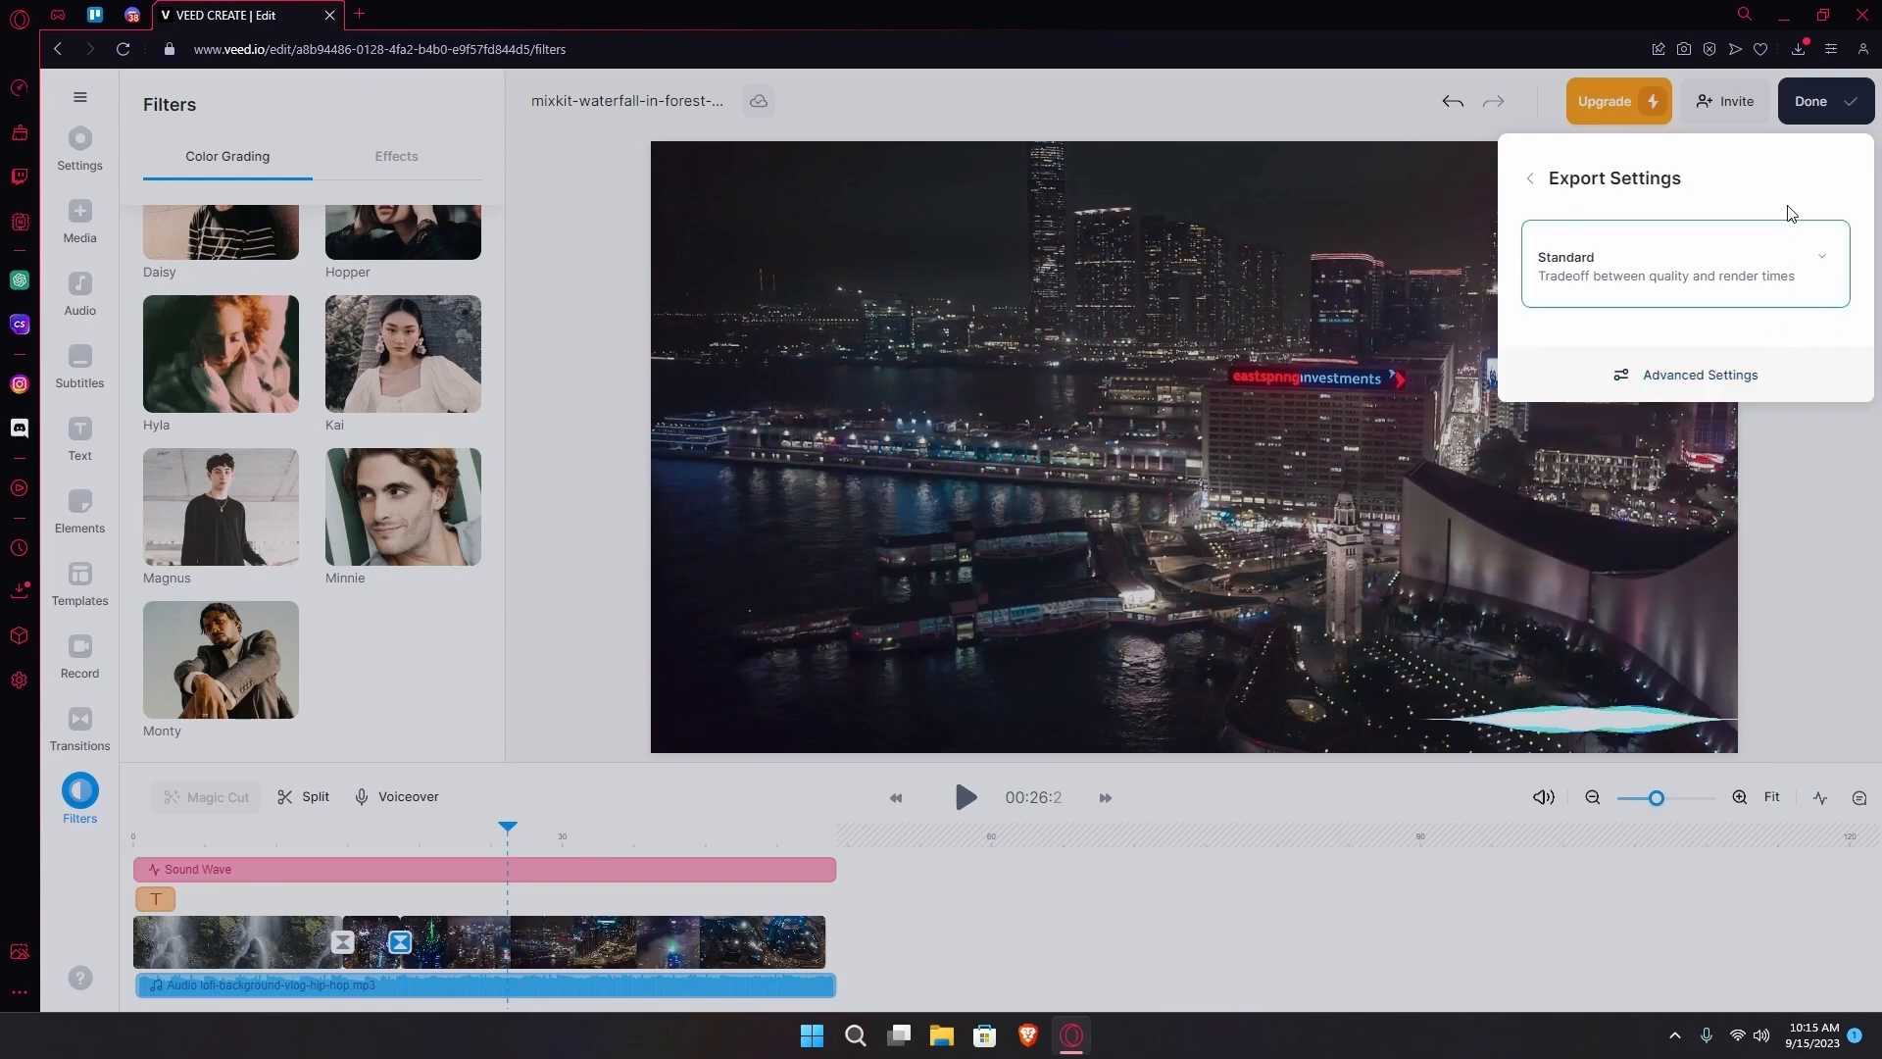
{"action": "left_click", "coordinate": [1535, 179]}
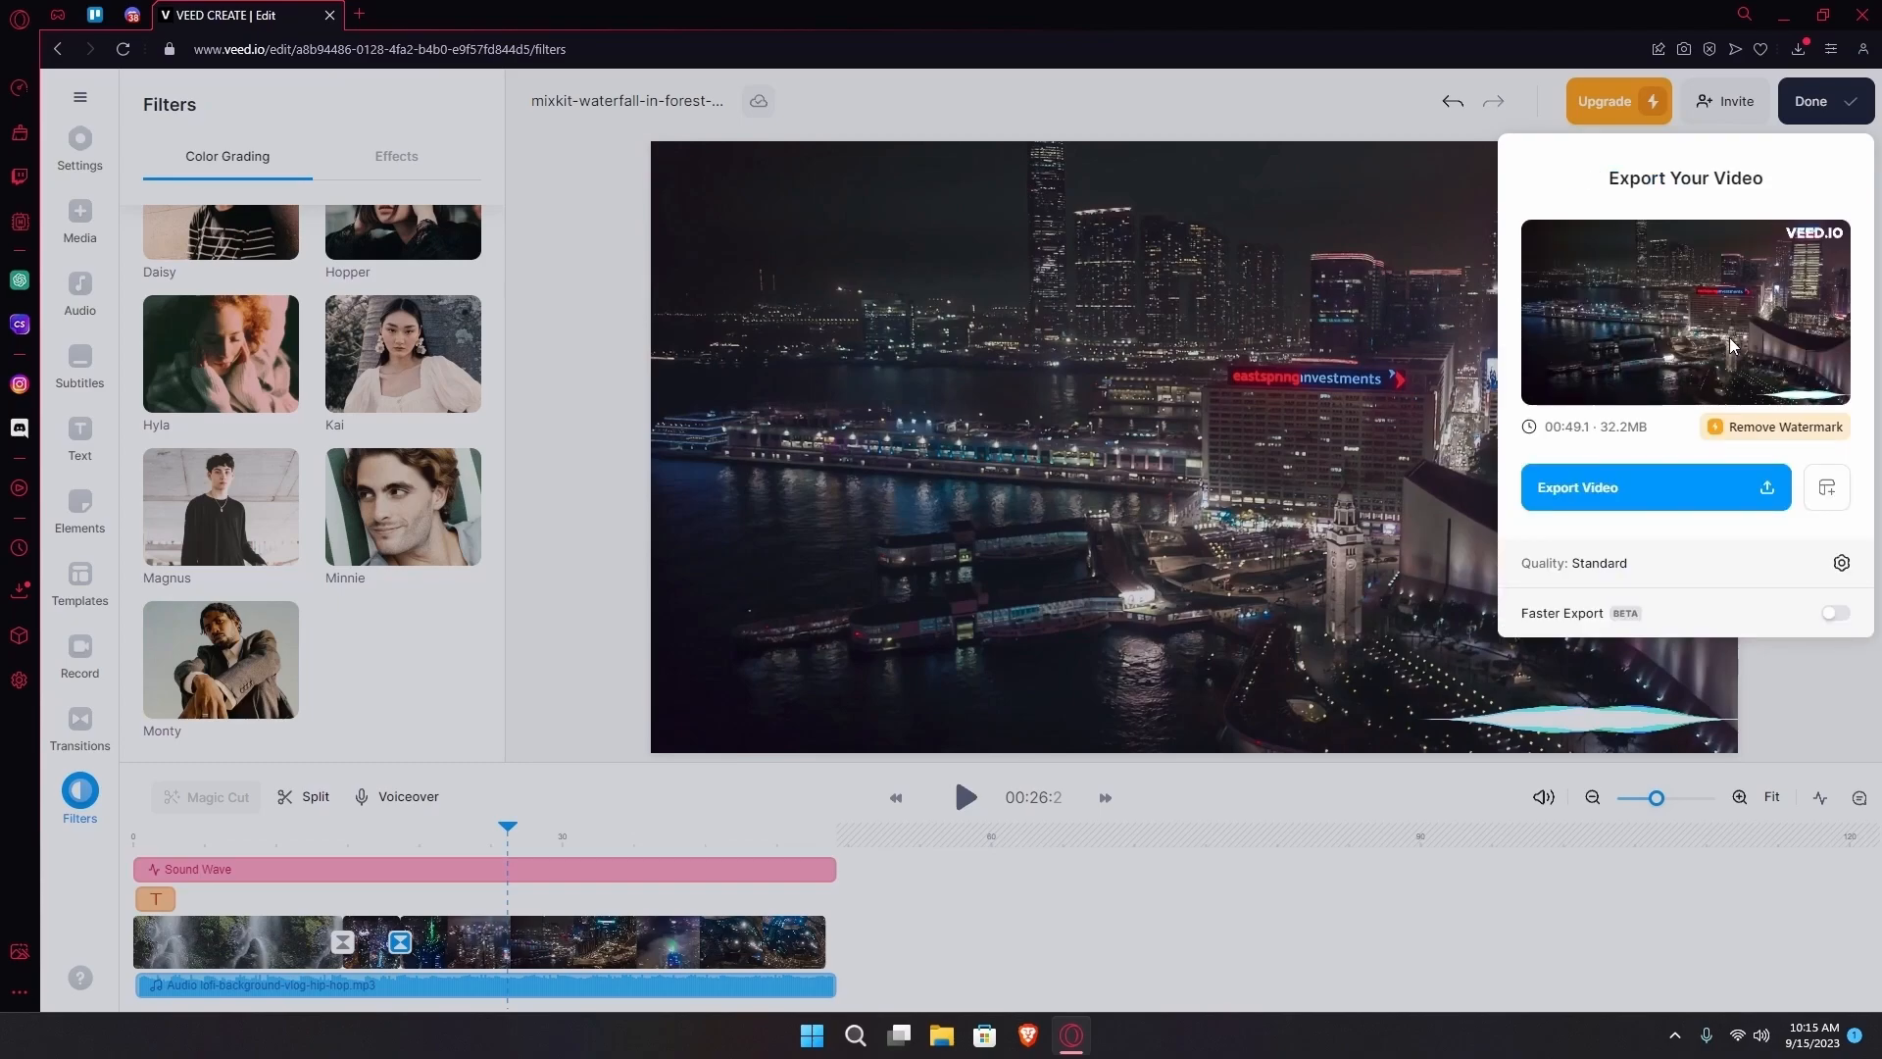
{"action": "left_click", "coordinate": [1767, 495]}
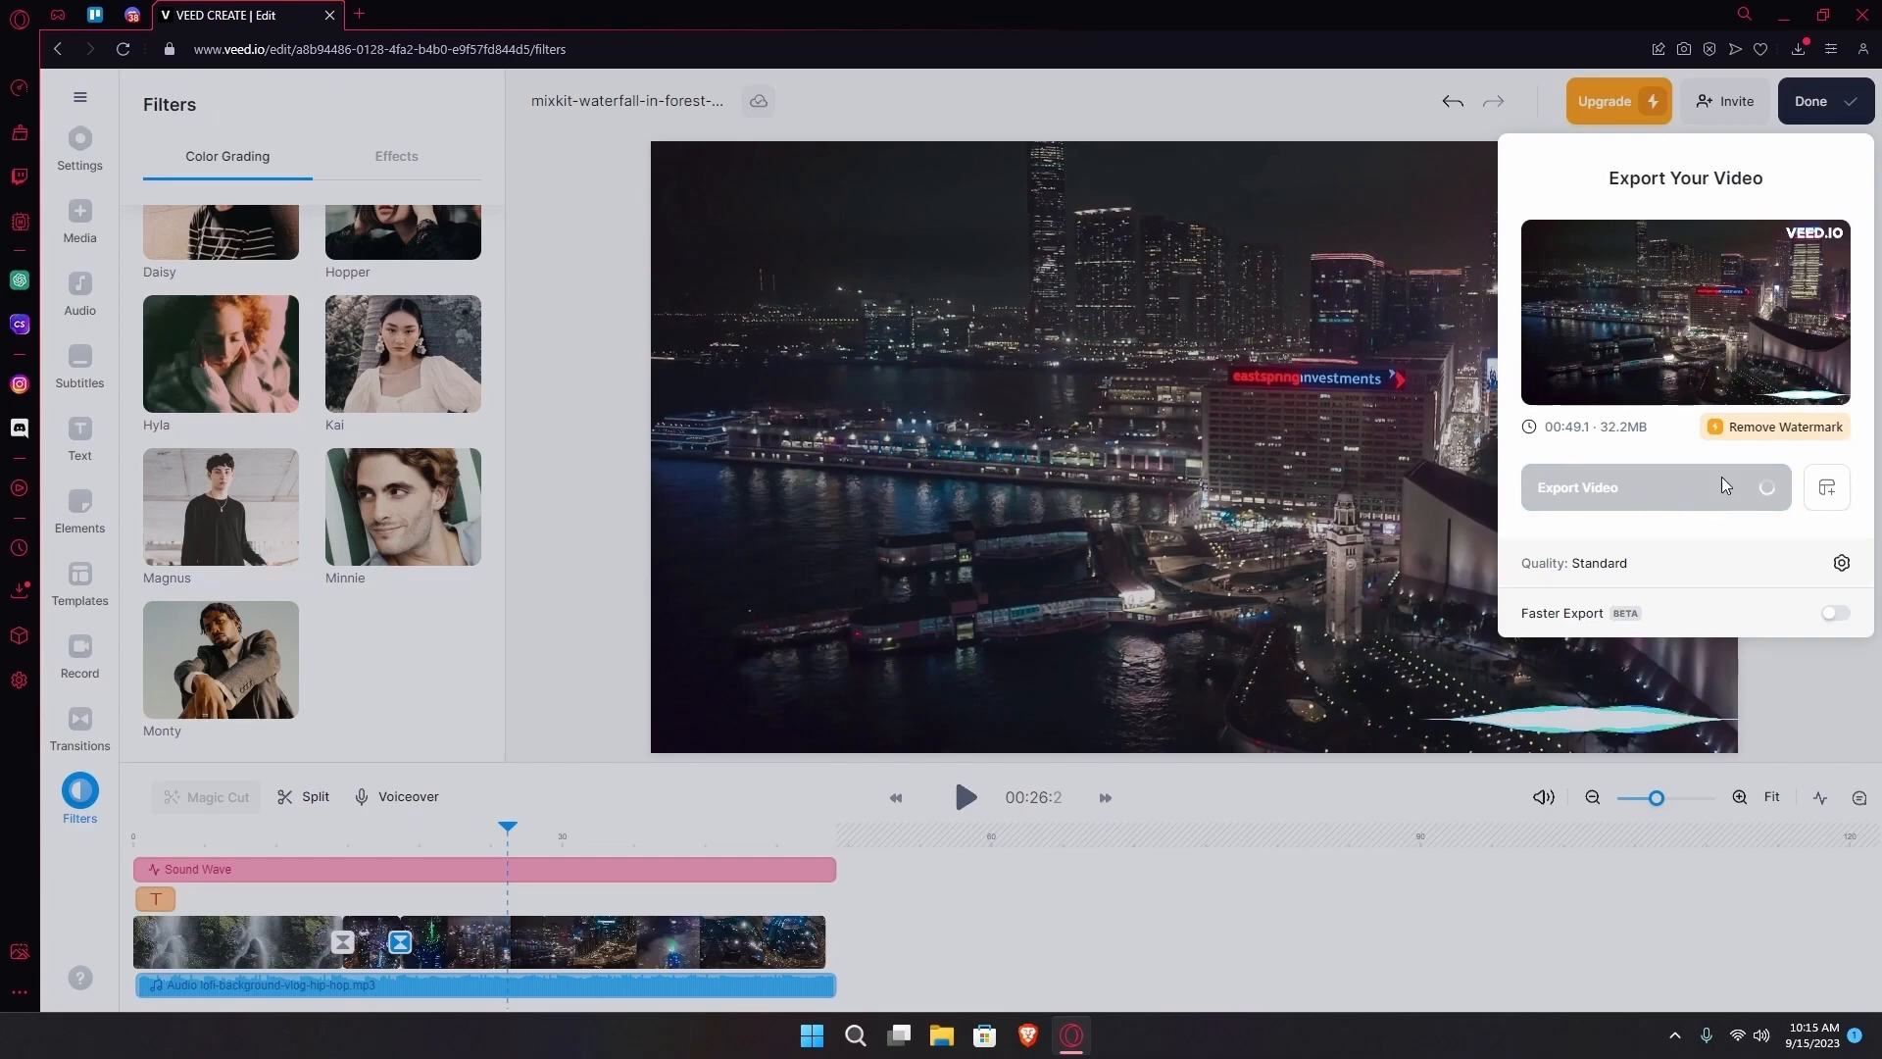